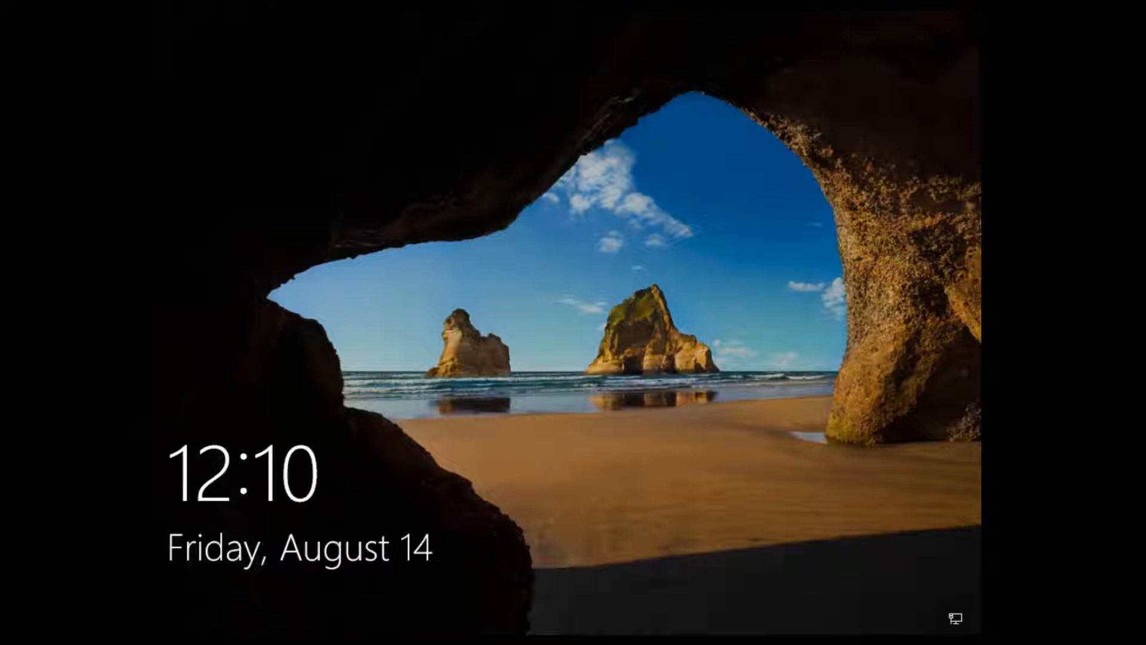
Sign in to Windows from the lock screen by entering the account password.
click(613, 332)
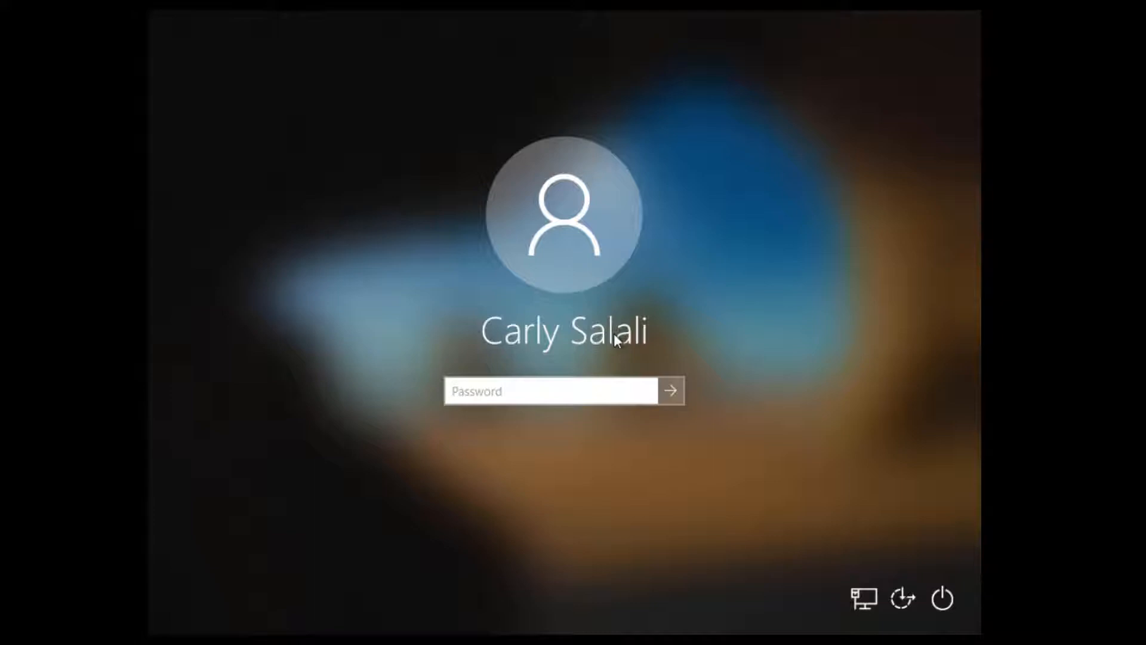
text(•••••••)
key(Return)
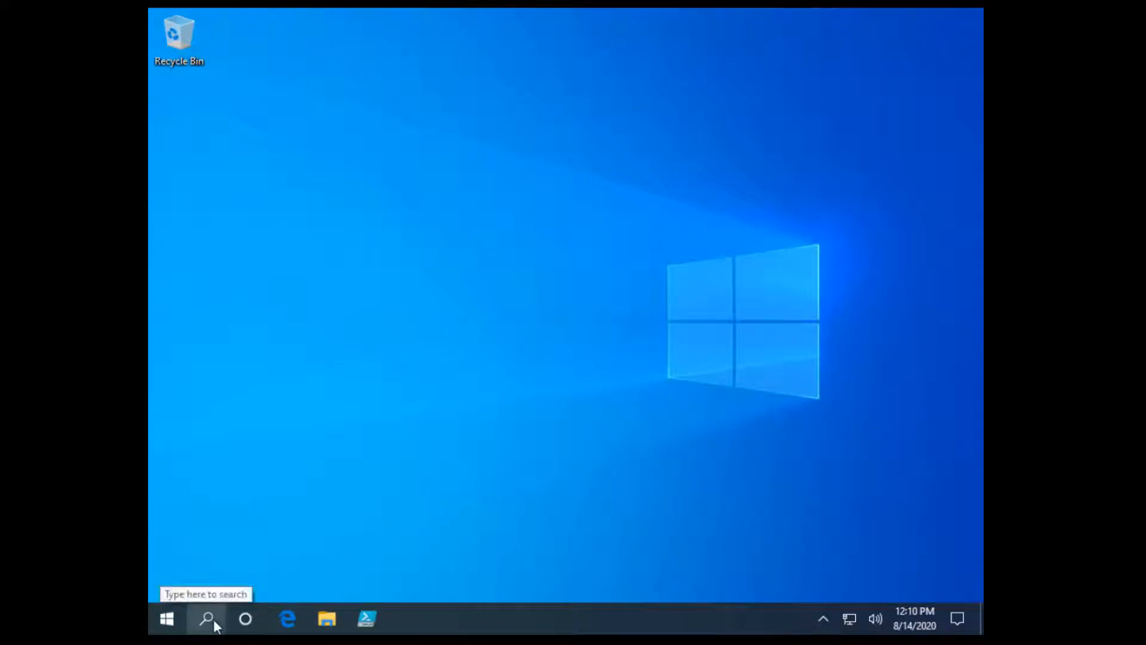
Find and open Control Panel, and bring up the adapter settings from the Network and Sharing Center.
click(207, 619)
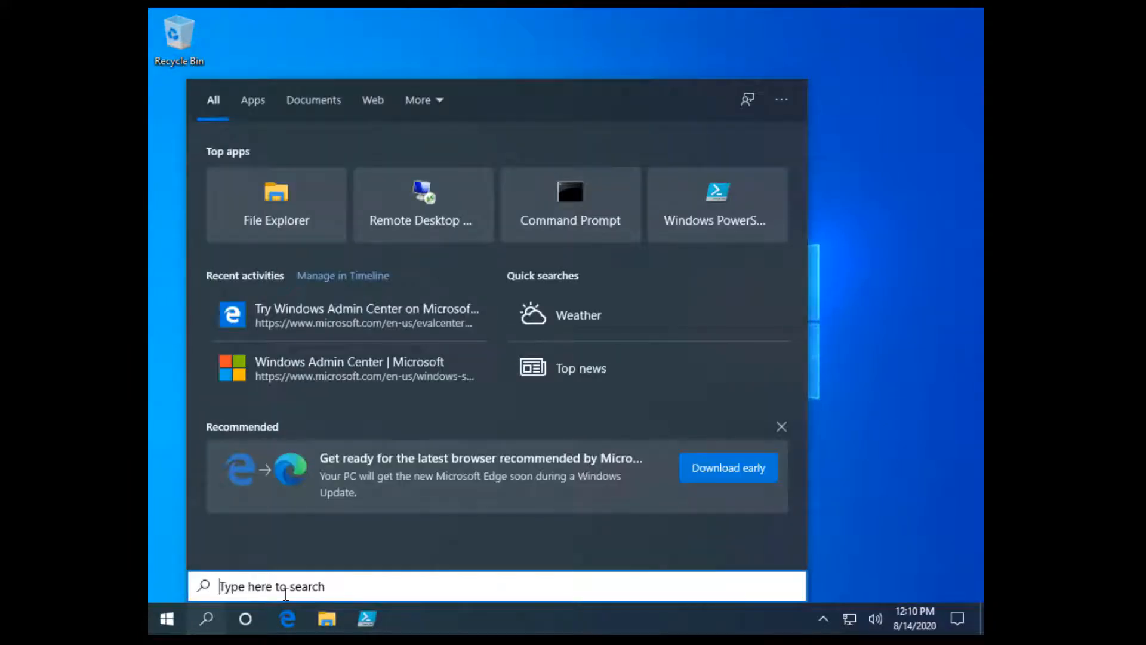
text(cont)
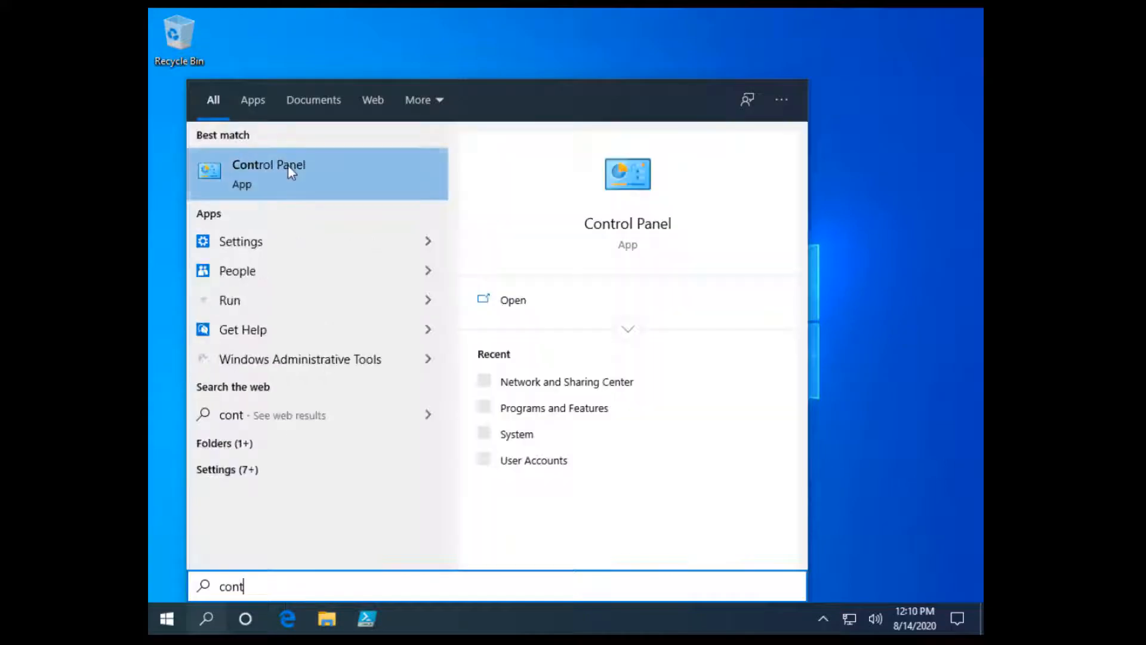
click(288, 166)
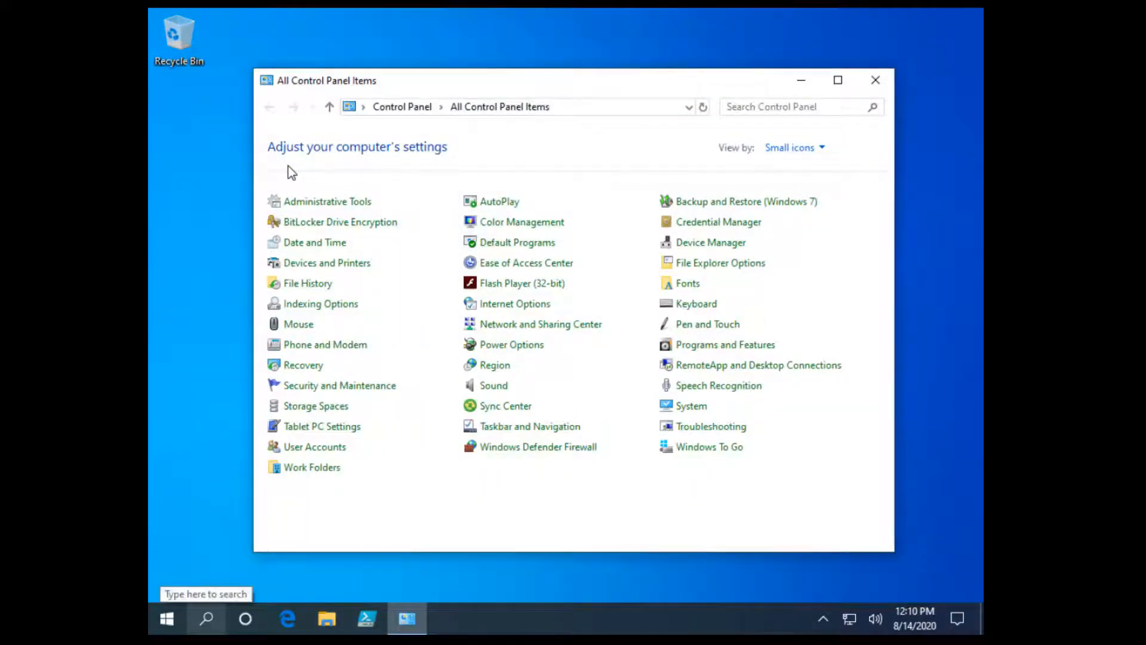
key(super)
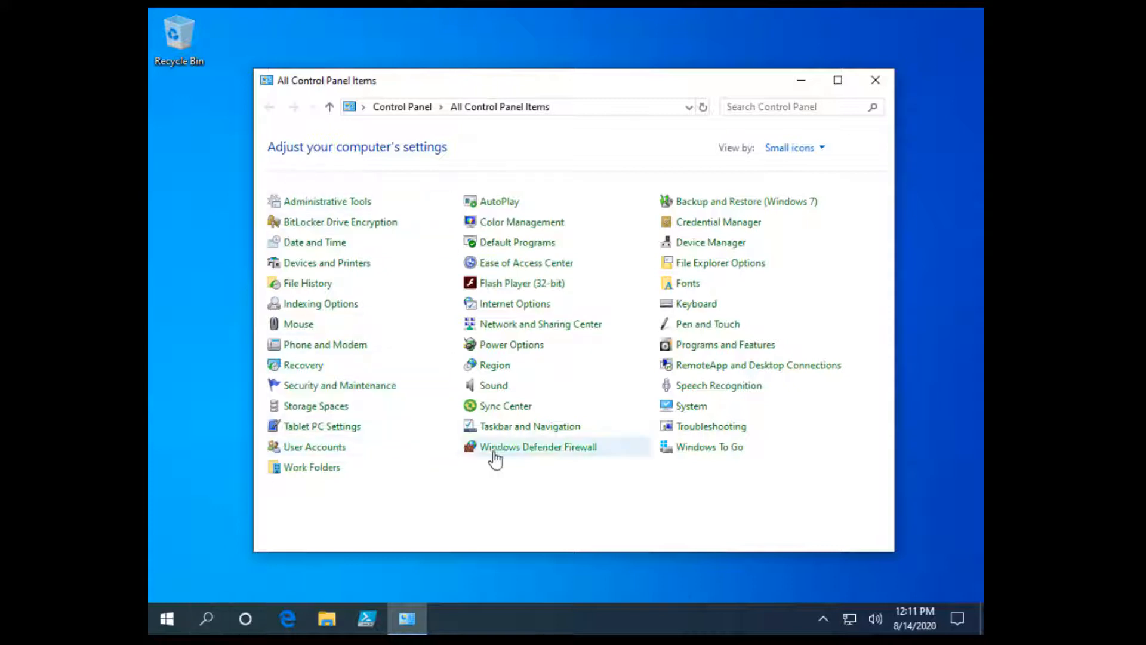
click(542, 329)
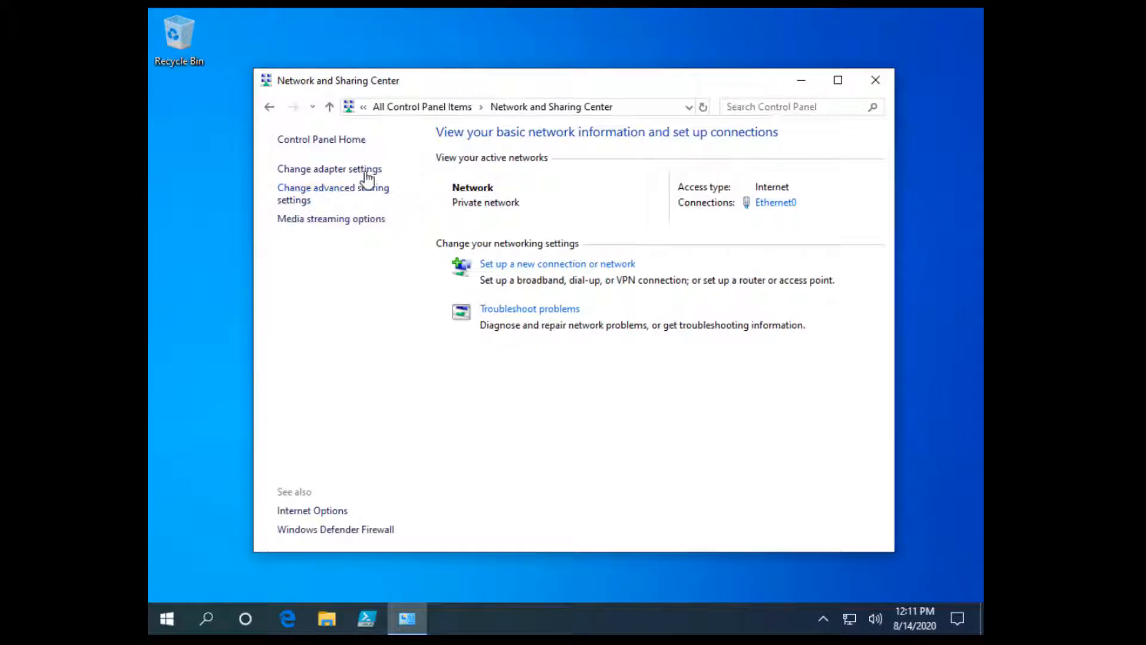
click(366, 171)
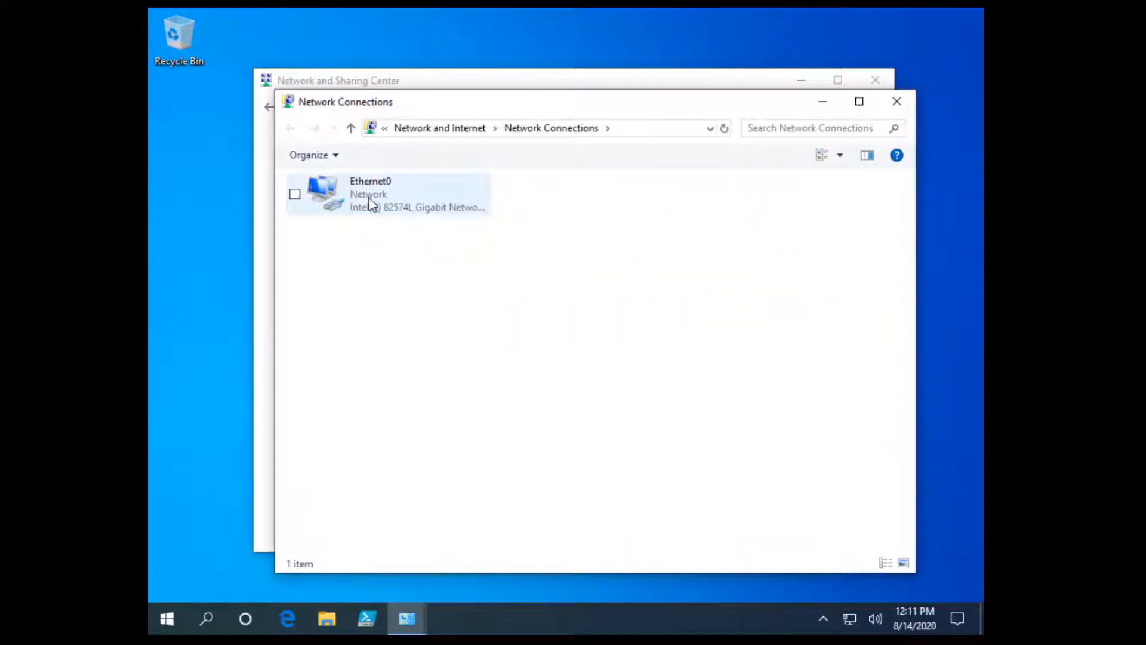
Open the Internet Protocol Version 4 (TCP/IPv4) properties of the Ethernet0 adapter.
click(370, 203)
double_click(370, 203)
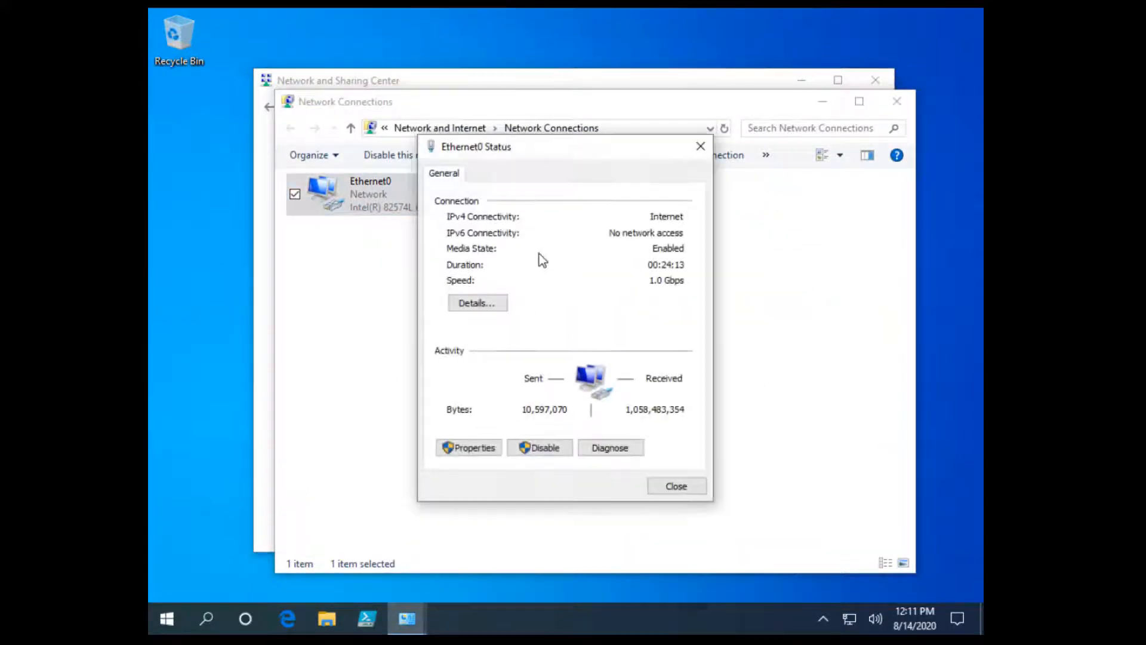
click(474, 449)
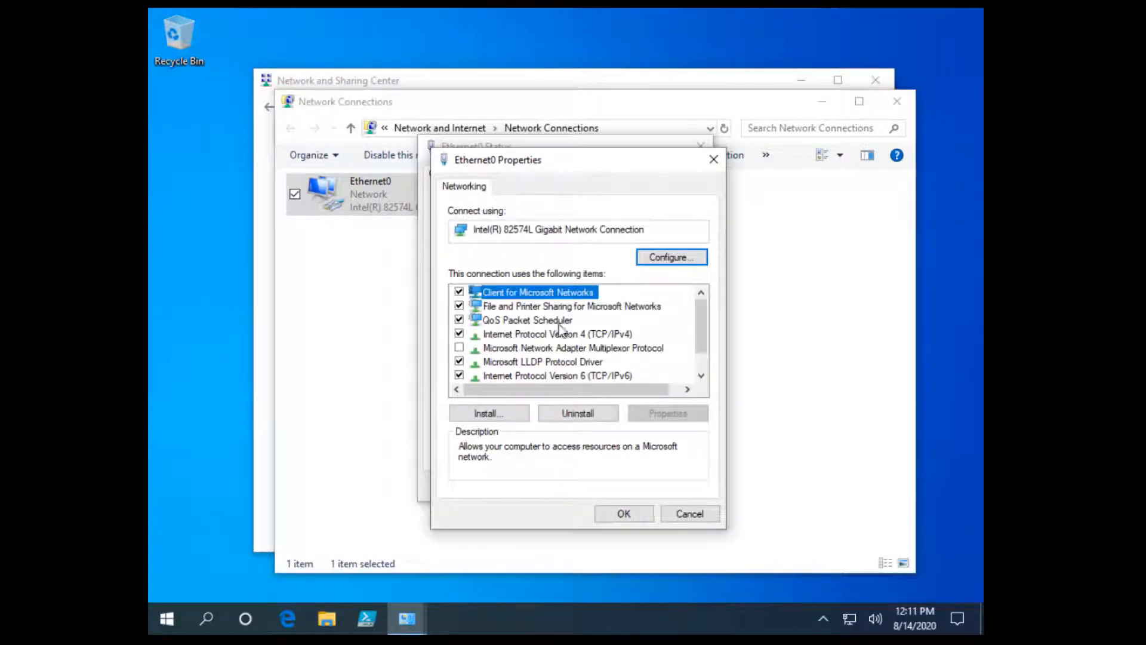
double_click(576, 333)
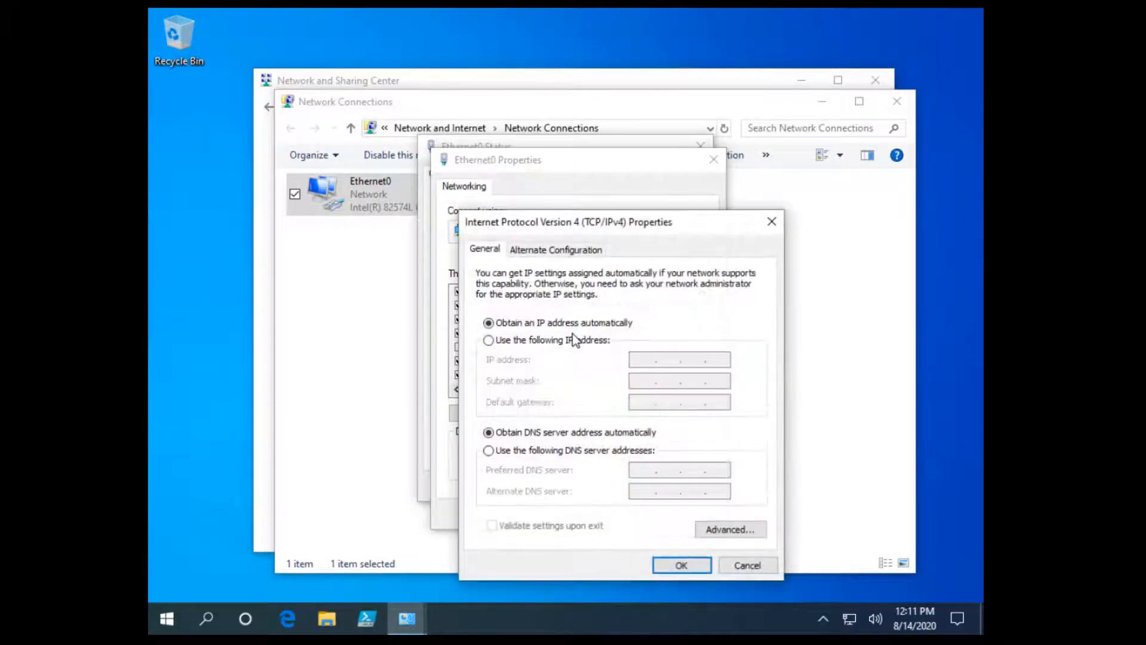
Assign the static IP address 192.168.70.30 with subnet mask 255.255.255.0 and default gateway 192.168.70.2.
click(546, 340)
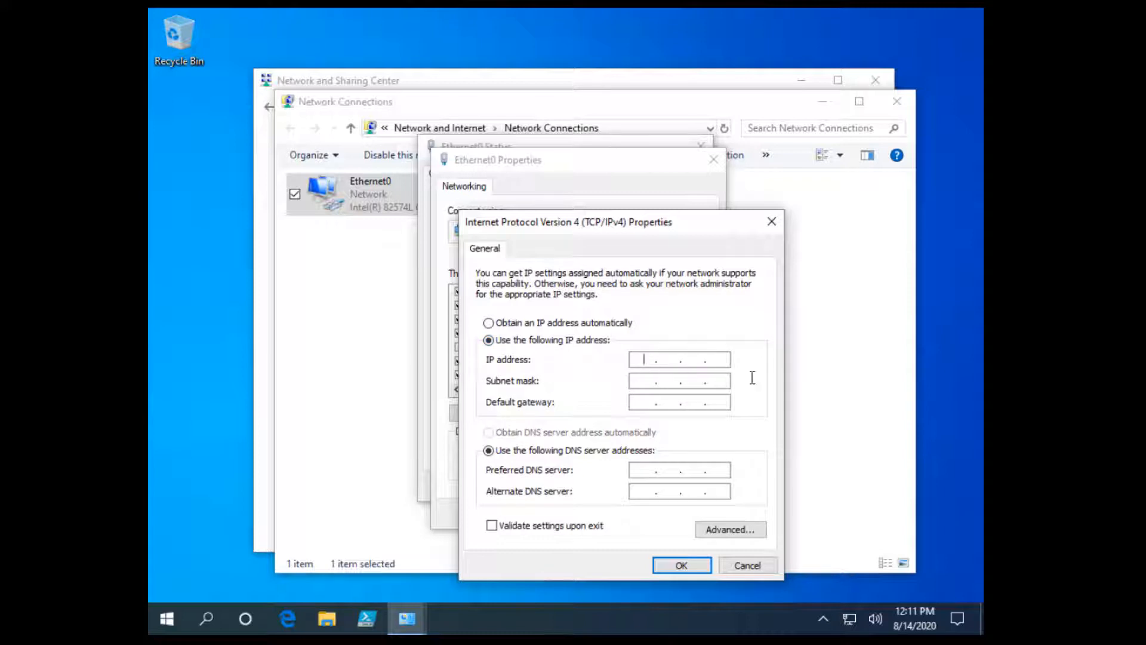
text(192 . 168 . 70 . 30)
click(654, 382)
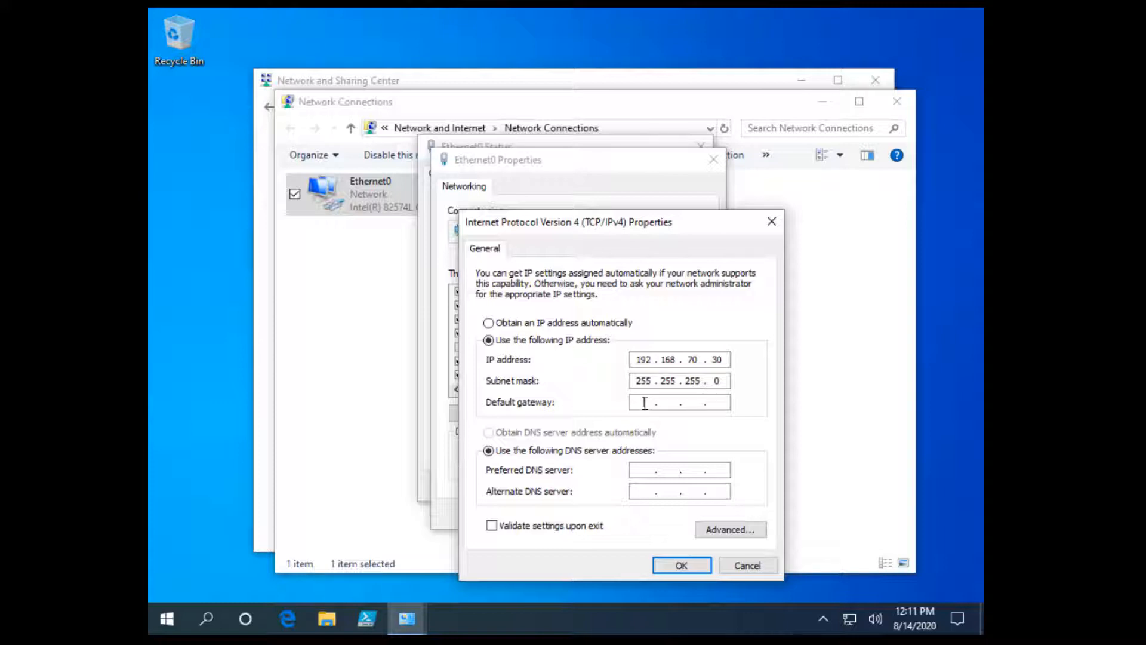
click(644, 403)
text(192.168.70.2)
Set the preferred DNS server to 192.168.70.15 and the alternate DNS server to 192.168.70.16.
click(653, 471)
text(192 . 168 .)
text(70.15)
click(655, 488)
text(192 . 168 . )
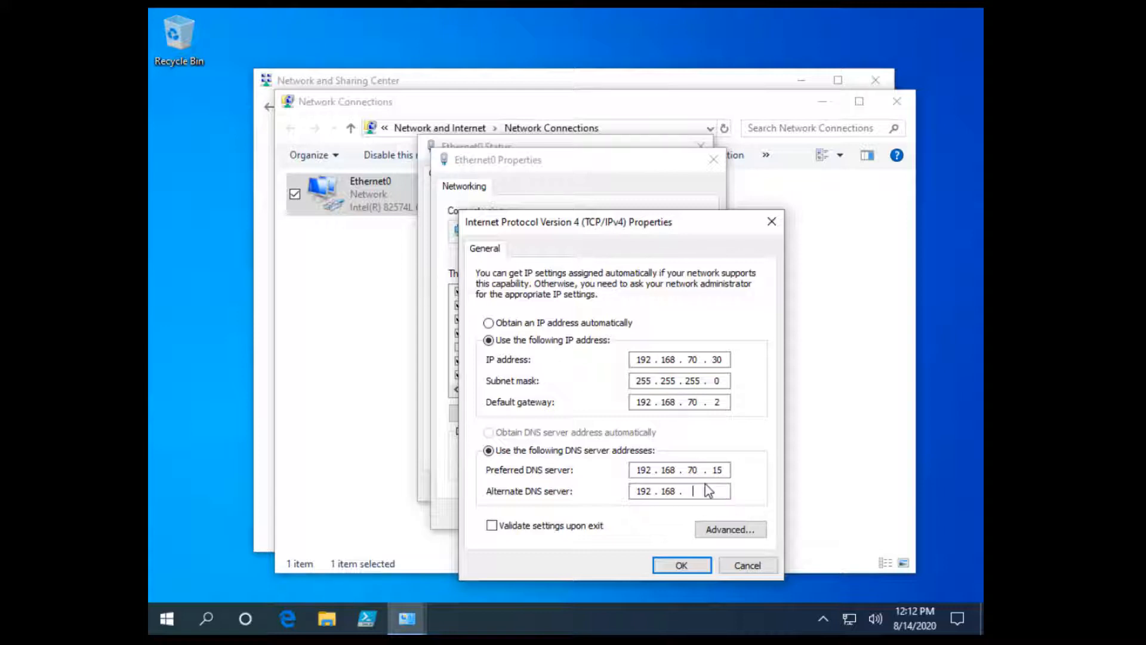
text(70 . 16)
Review the DNS server list and the entry for adding another server in the advanced TCP/IP settings, leaving without changes.
click(746, 530)
click(543, 236)
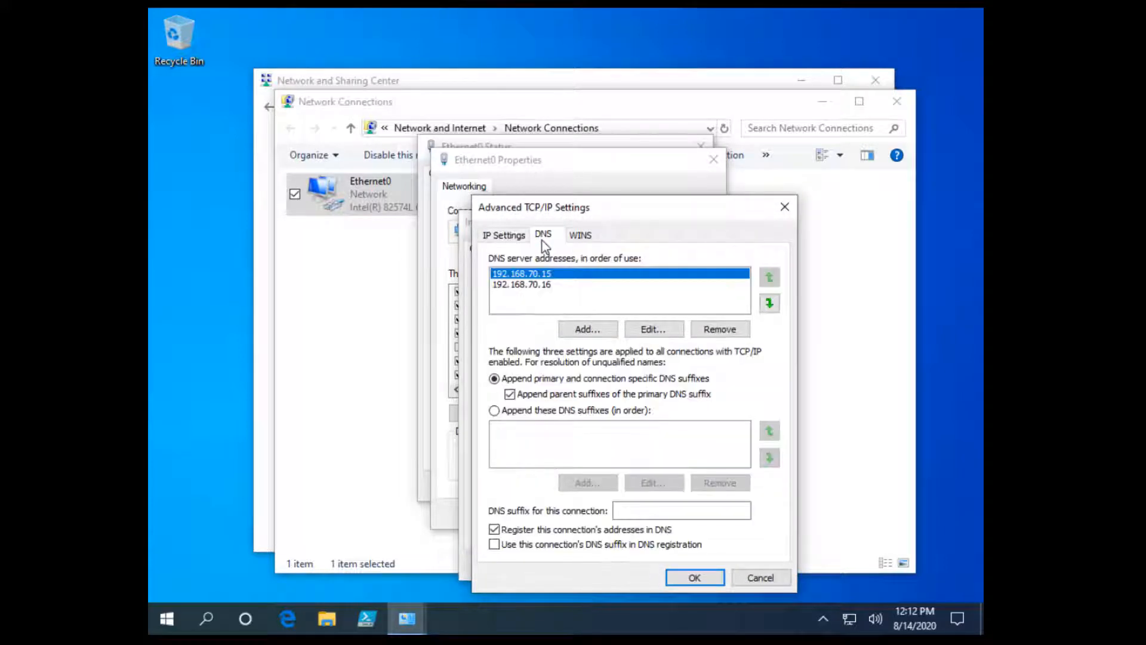
click(589, 330)
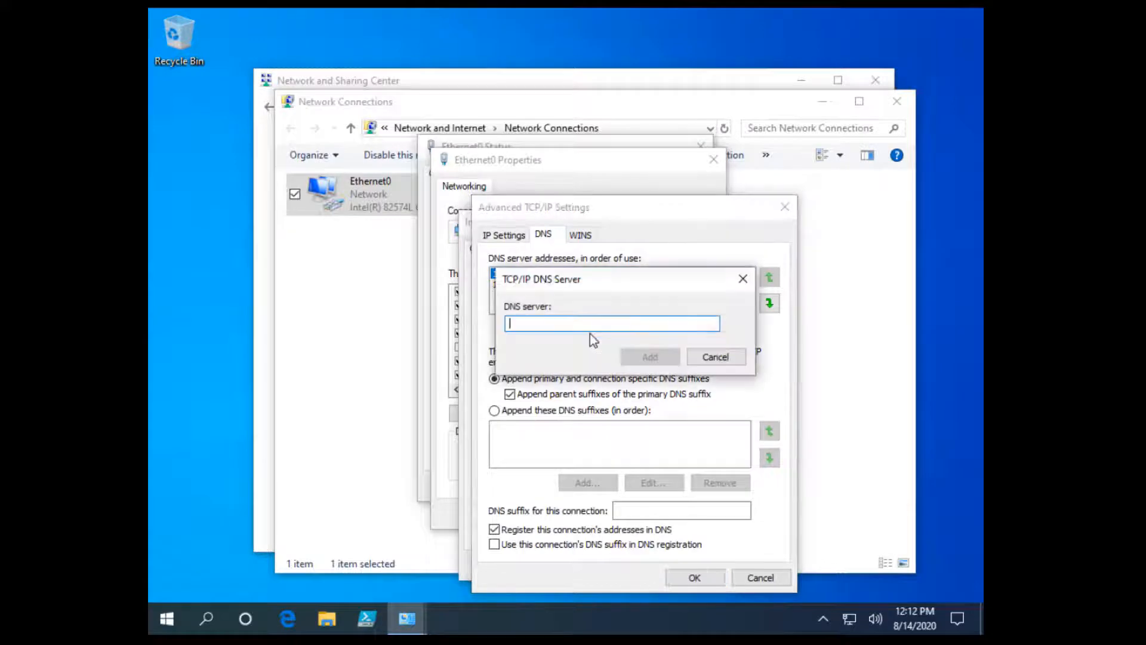
click(700, 356)
click(761, 578)
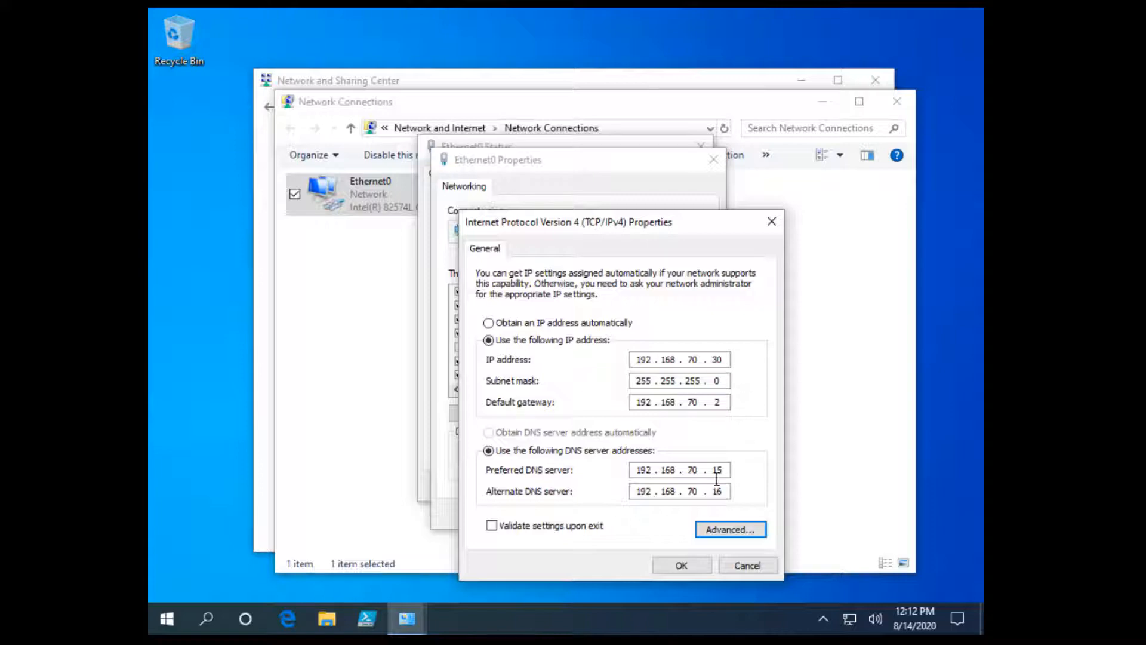
Apply the IPv4 settings to Ethernet0 and close all the network dialogs and windows.
click(686, 566)
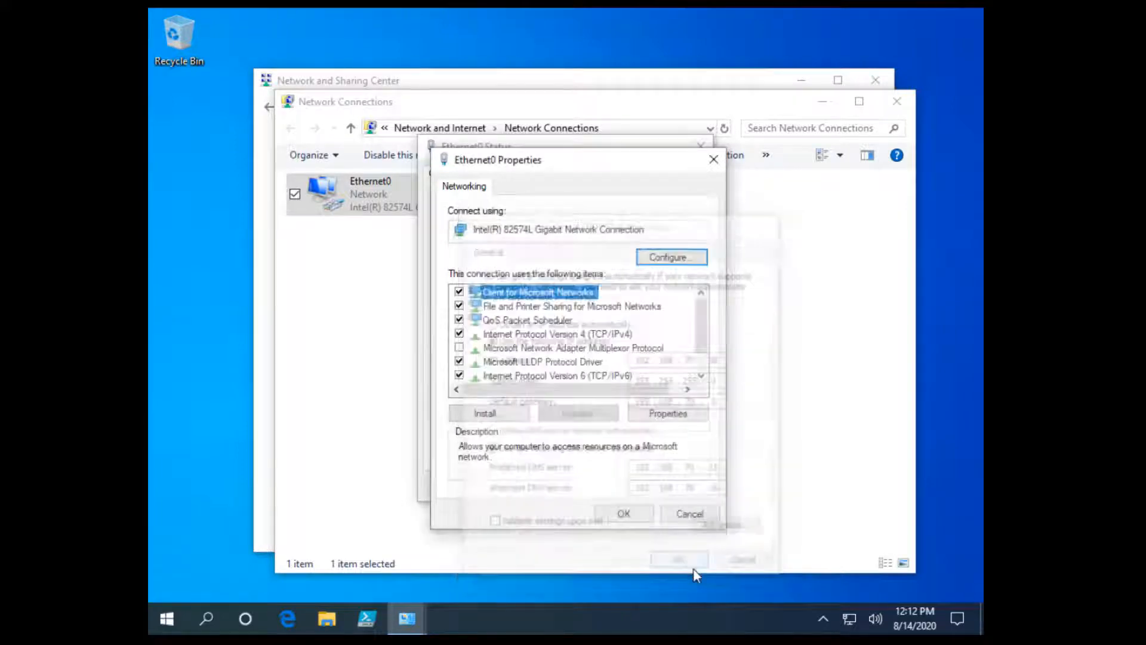
click(642, 518)
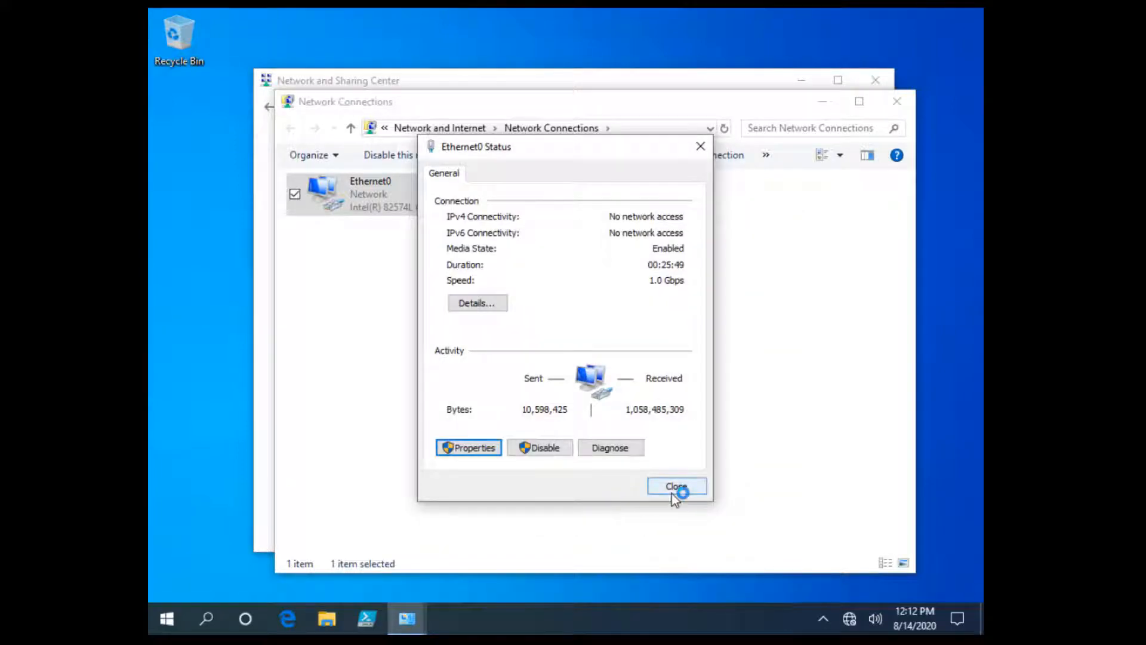
click(673, 490)
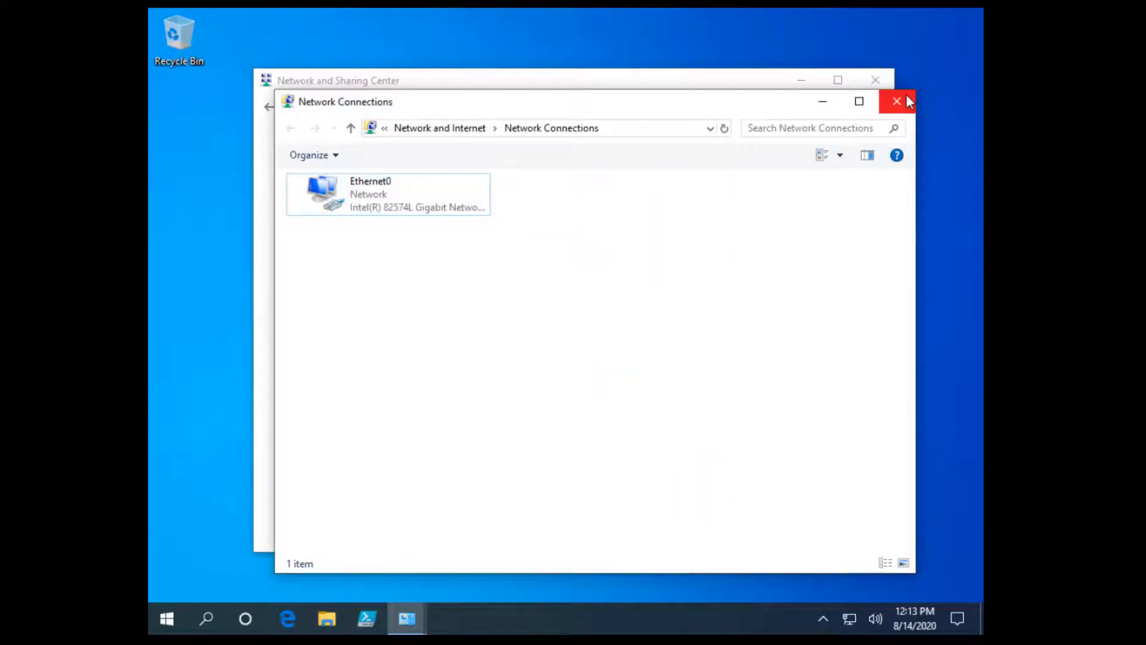
click(907, 99)
click(872, 82)
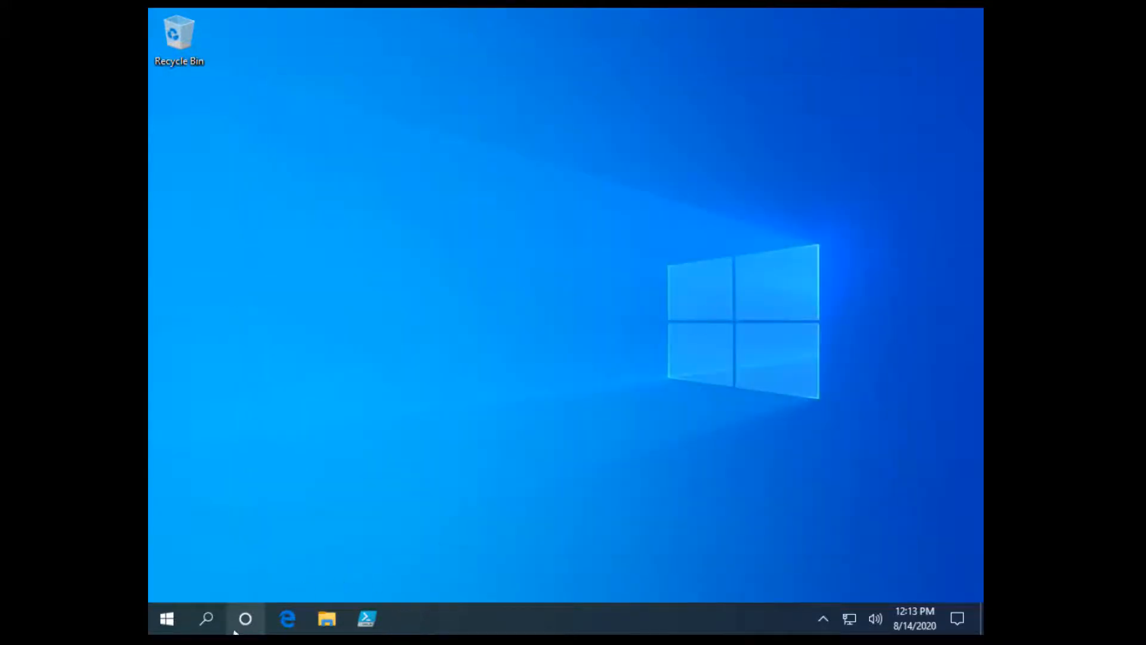
Open a Command Prompt with cmd and display the full network configuration with ipconfig /all | more.
right_click(170, 618)
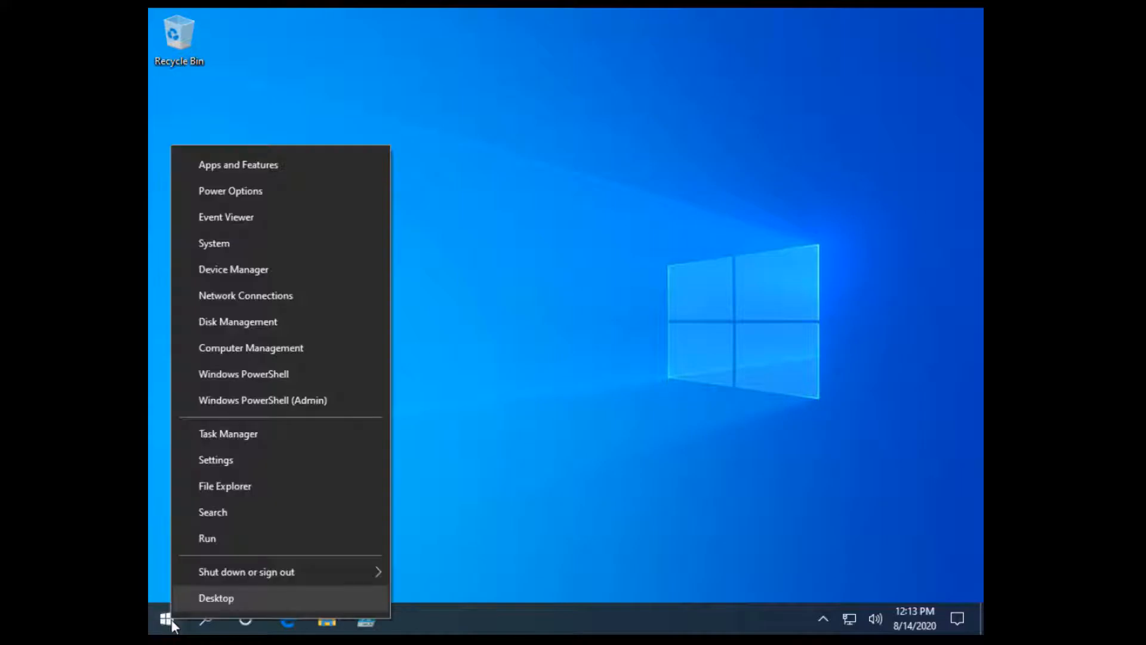
click(219, 544)
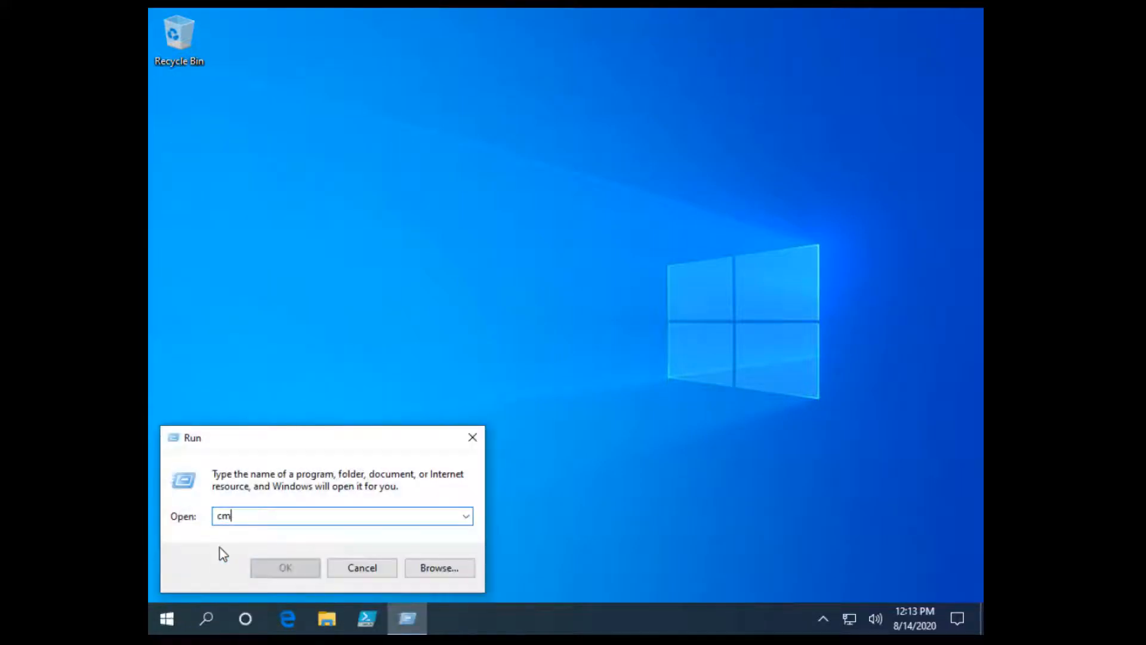
key(Return)
click(311, 352)
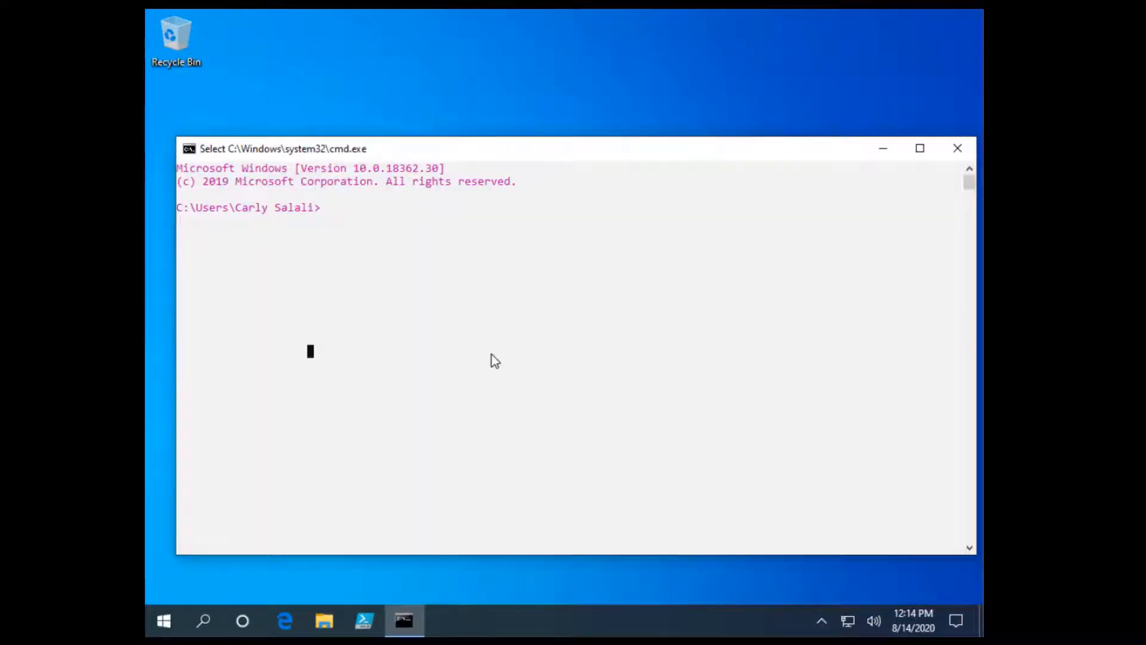
text(ipconfig )
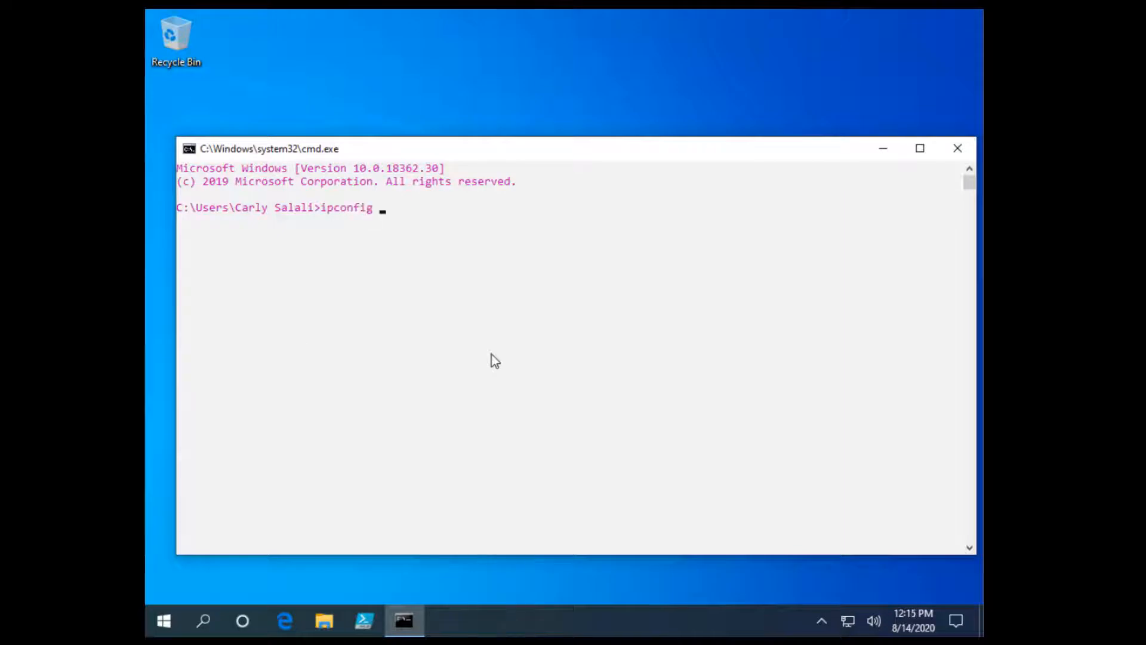
text(/all | more)
key(Return)
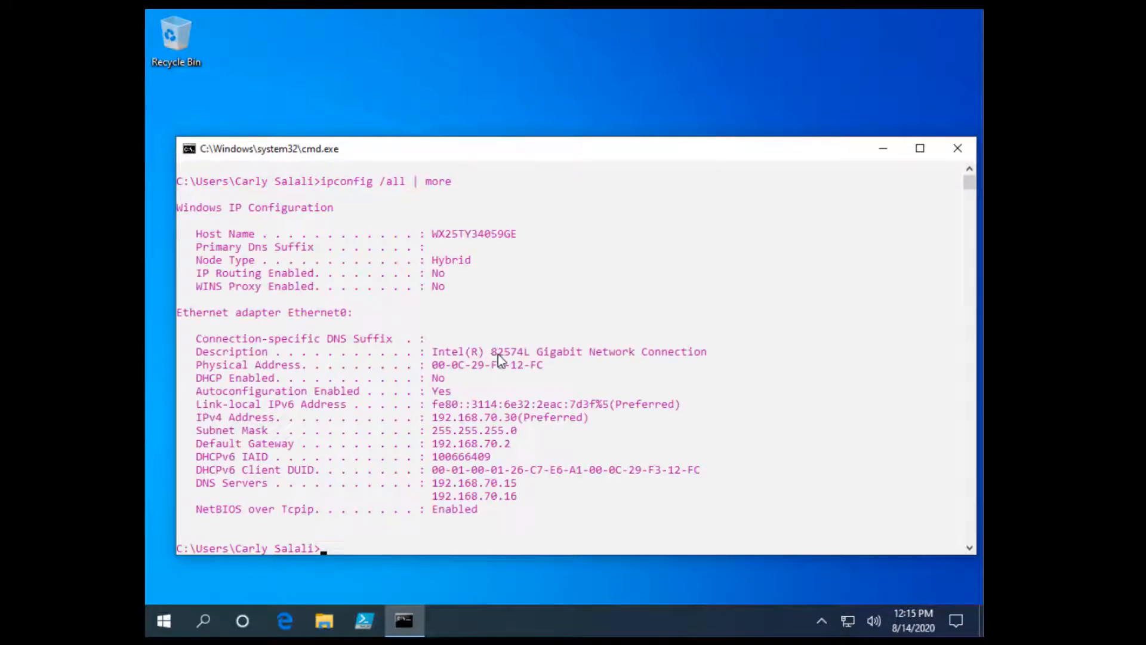
Check the DHCP Enabled, IPv4 Address and DNS Servers lines in the configuration output, highlighting each in turn.
scroll(502, 358, down, 1)
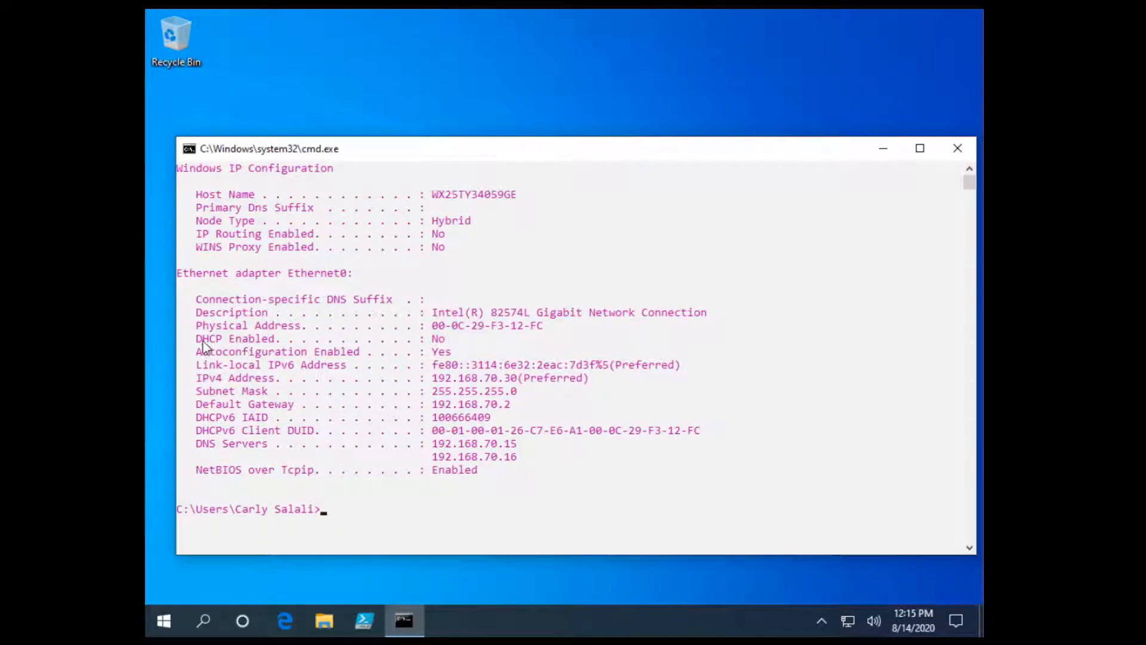
drag(198, 339, 450, 341)
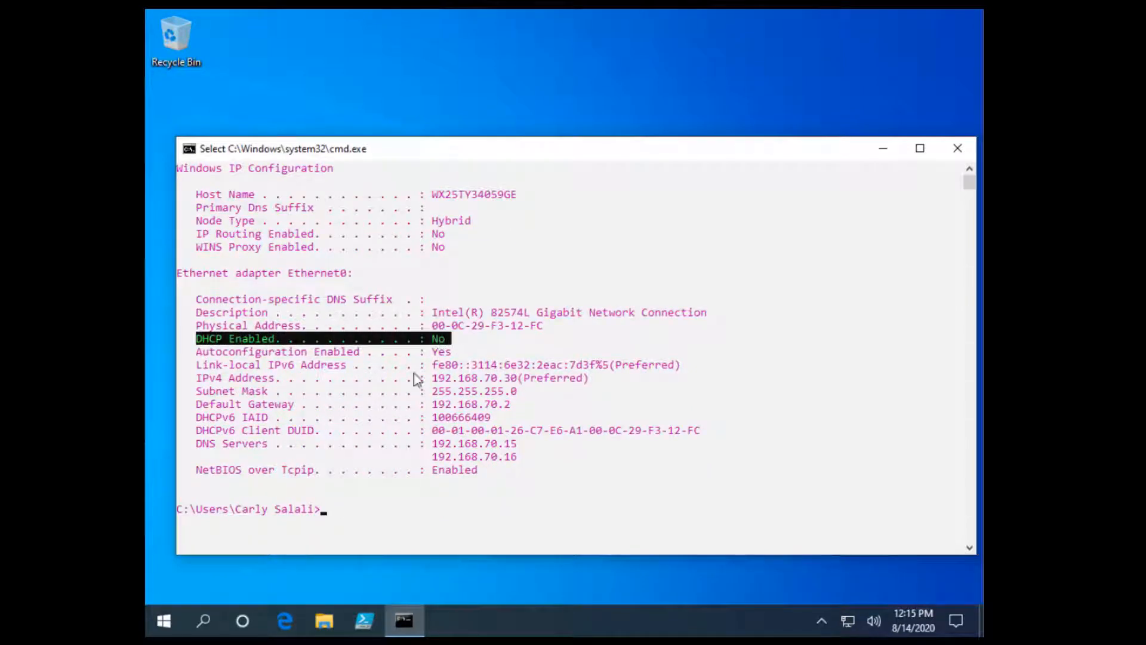
drag(197, 378, 595, 379)
drag(203, 445, 524, 456)
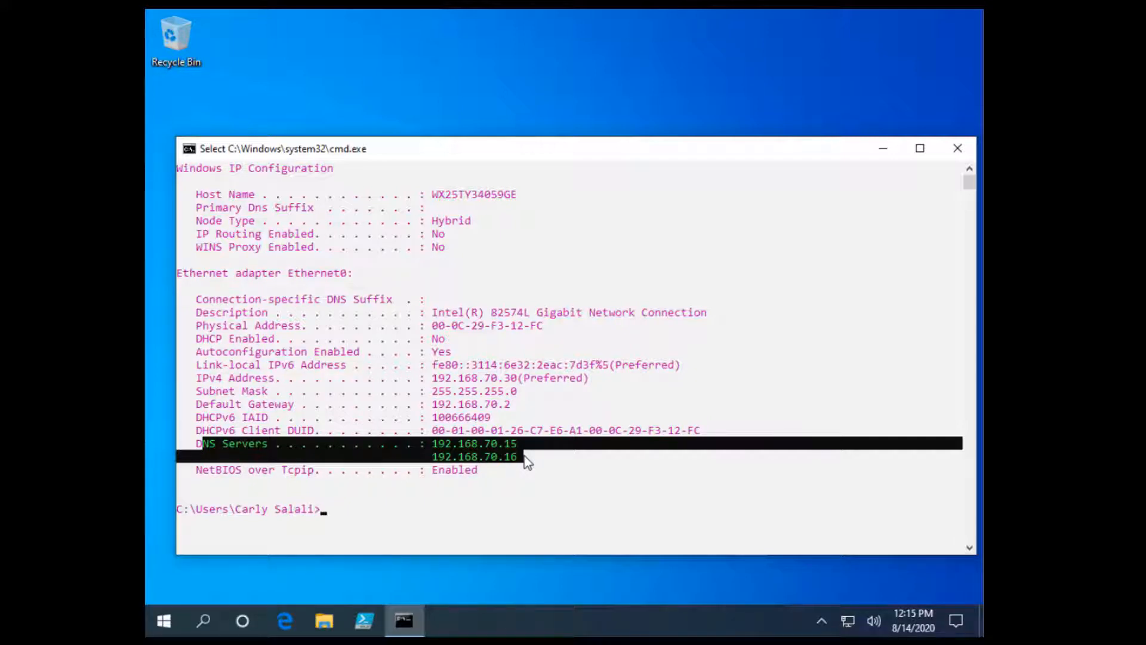
click(336, 510)
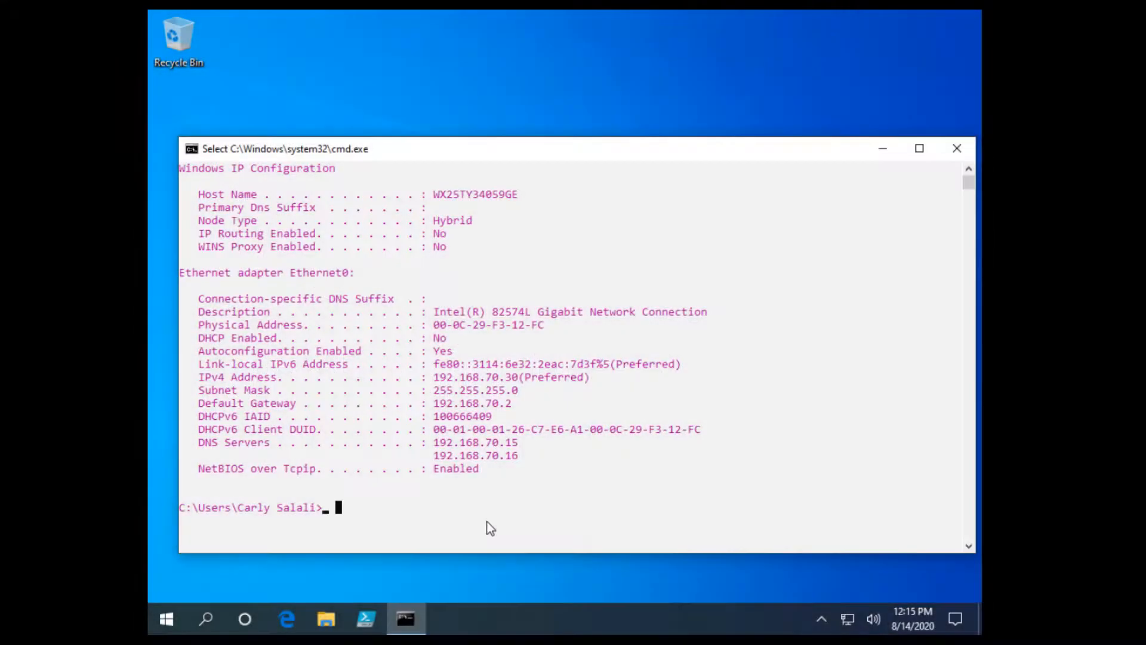
Query the computer's name with the hostname command and exit the Command Prompt.
text(host)
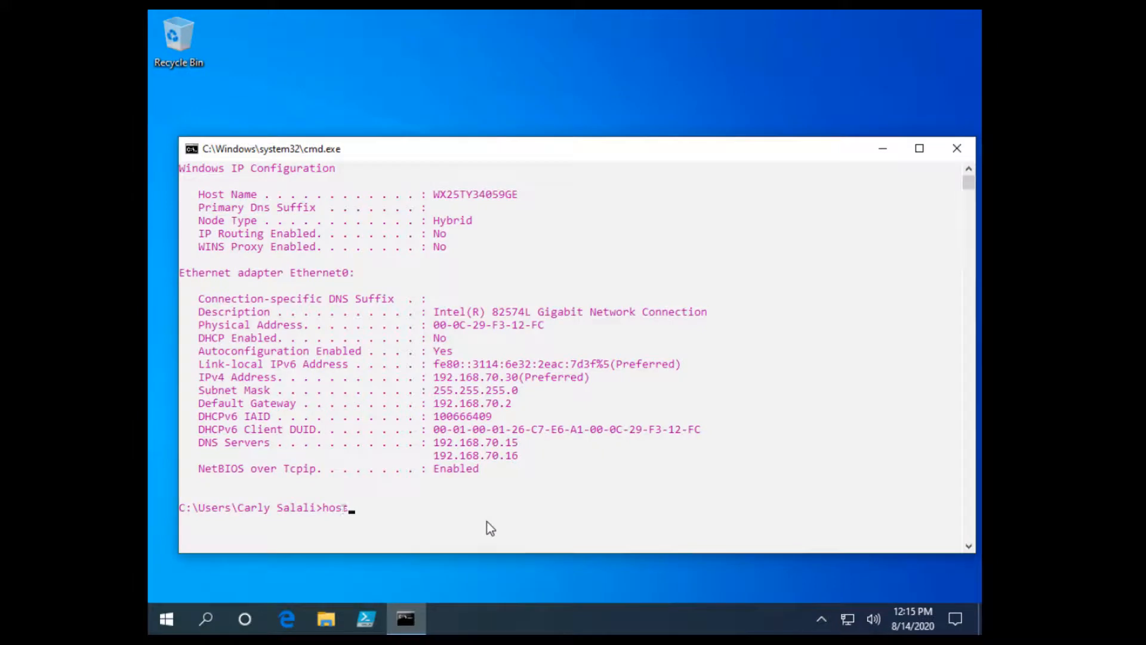
text(name)
key(Return)
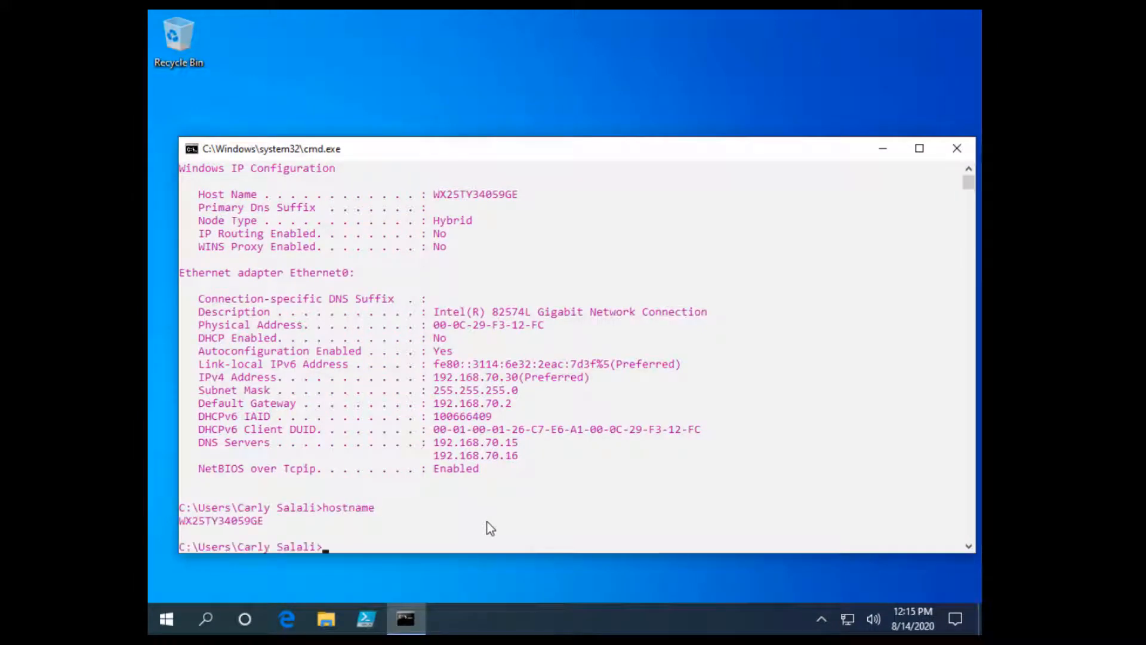
text(exit)
key(Return)
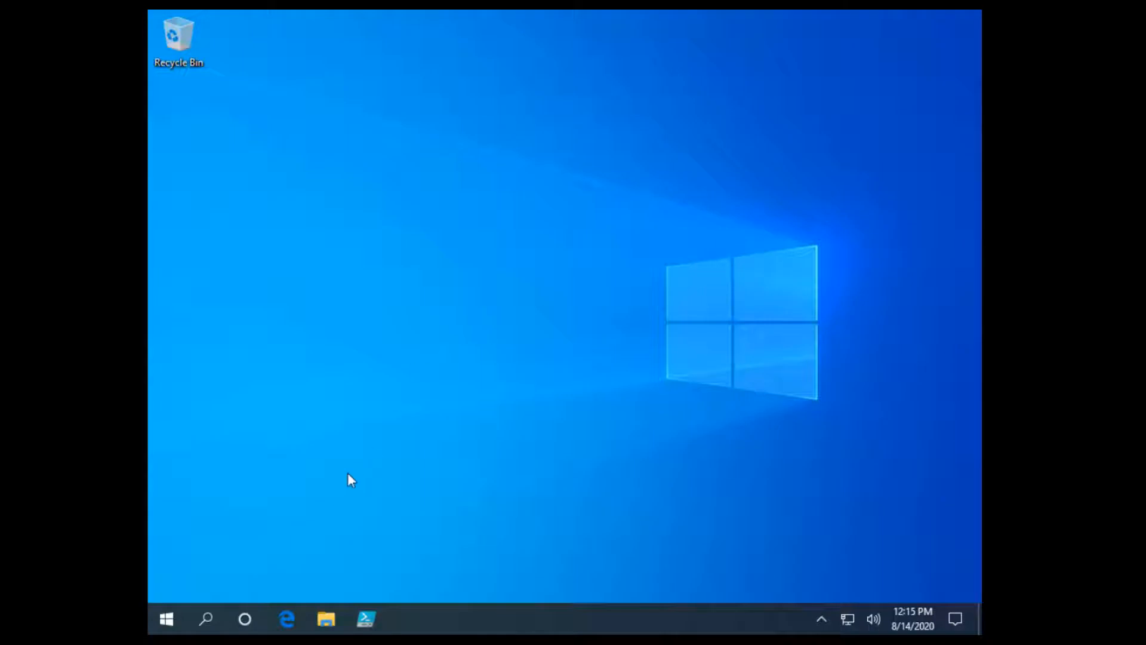
click(173, 621)
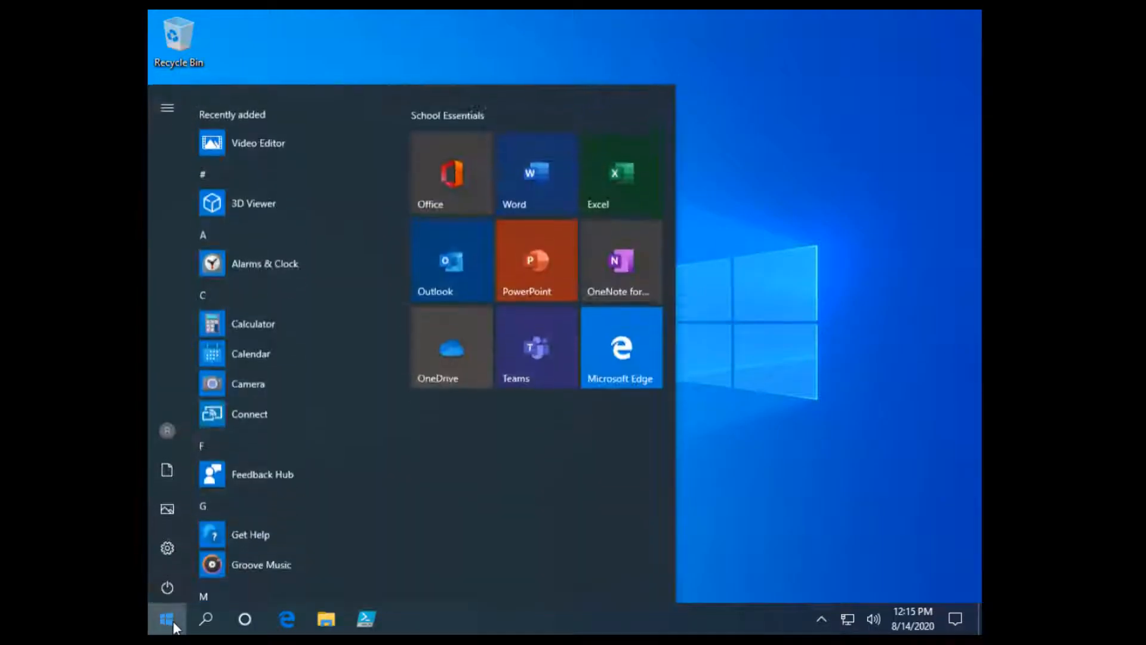
click(182, 618)
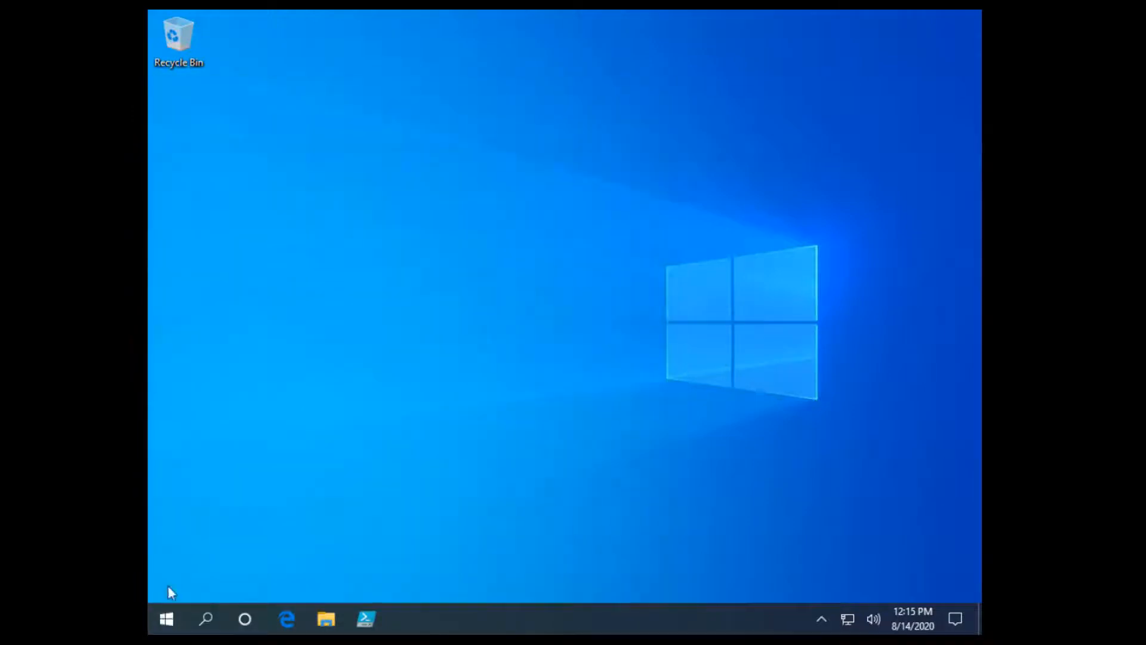
Find Control Panel by searching for cont, and open the computer name, domain and workgroup settings from its System page.
click(206, 619)
text(cont)
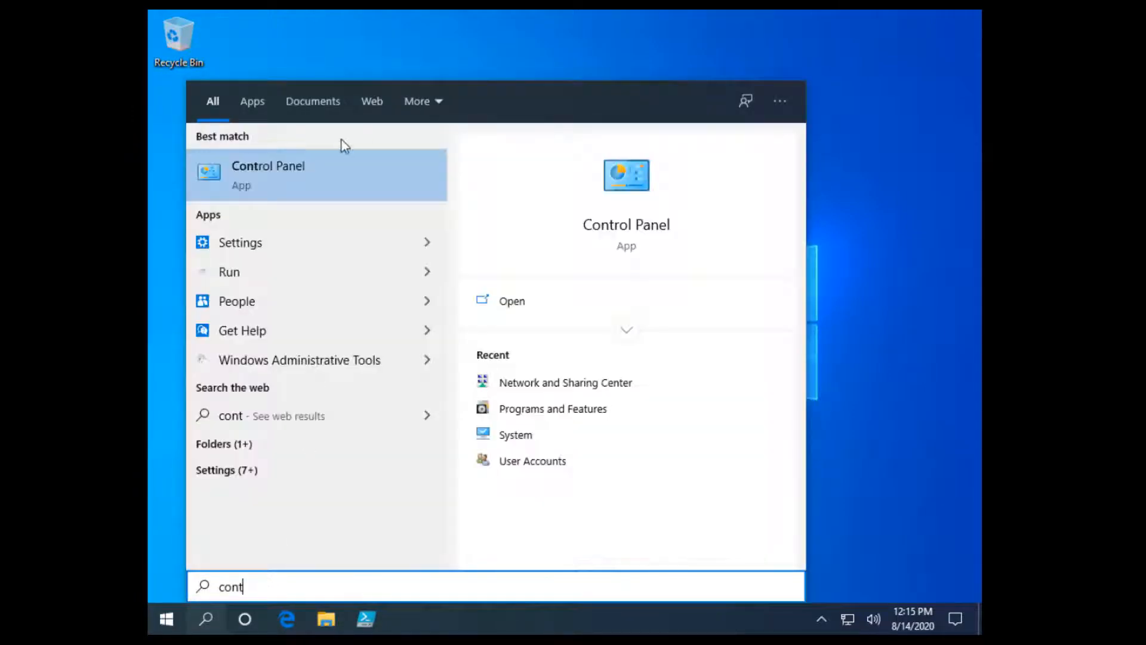
click(300, 174)
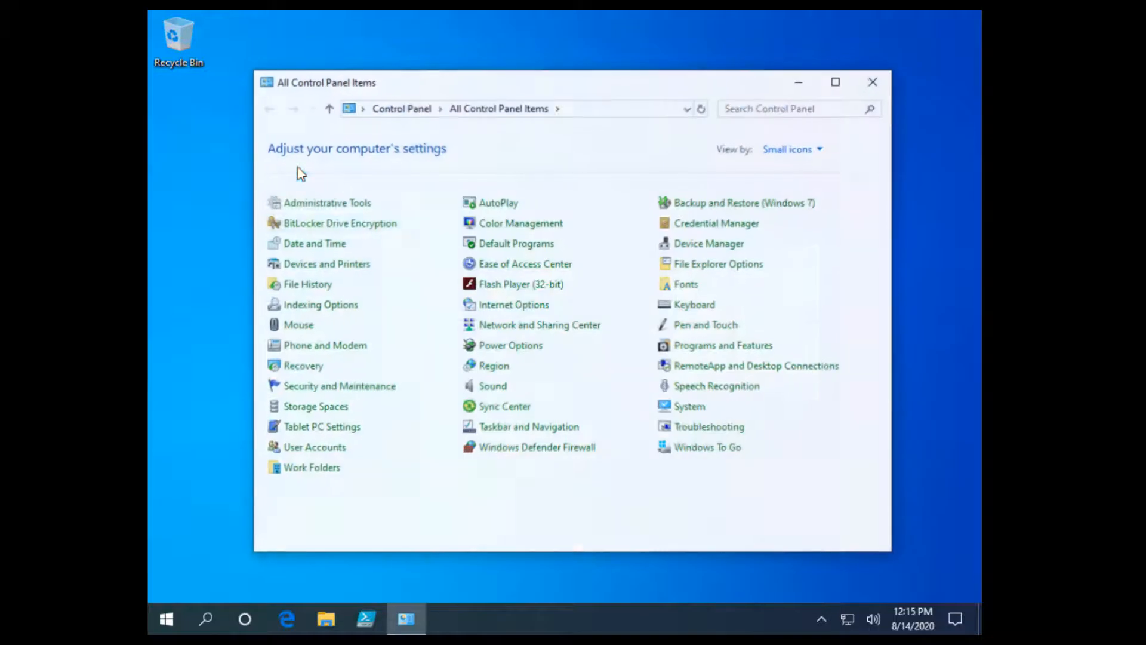
click(673, 407)
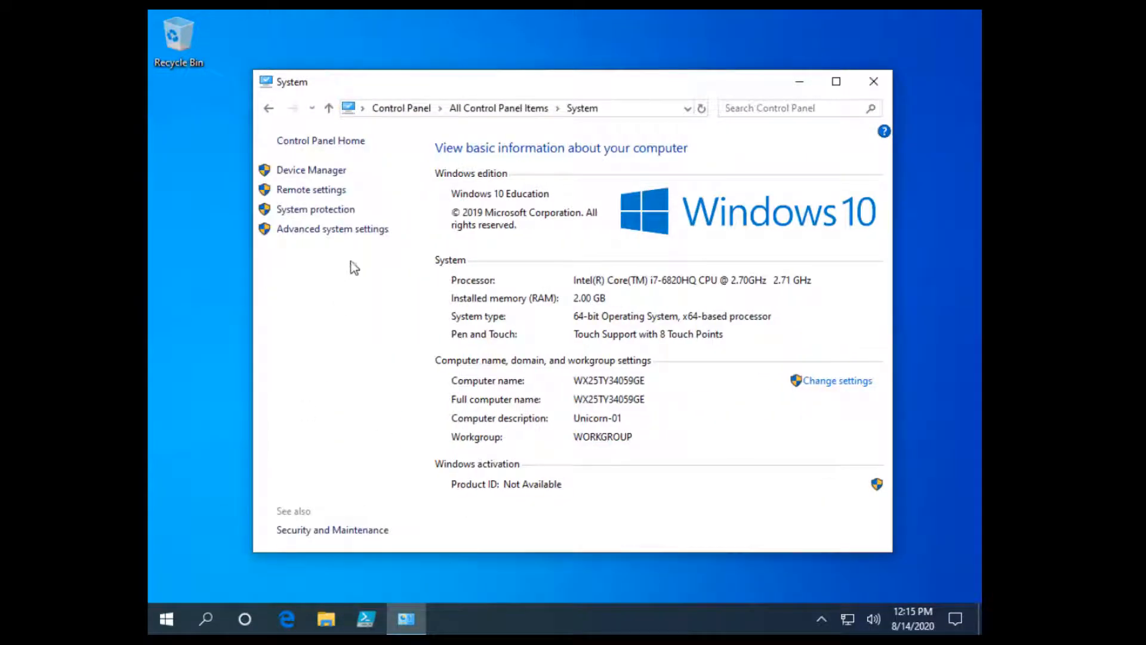
click(831, 386)
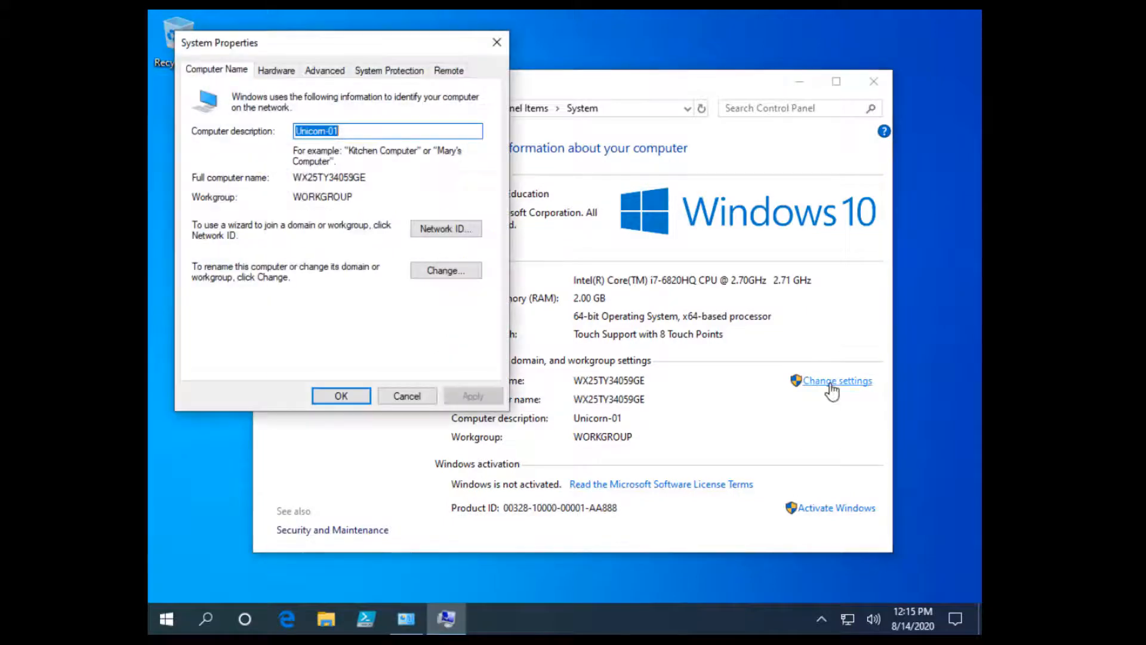
Copy the computer description Unicorn-01 and paste it as the new computer name, replacing the existing one.
click(352, 136)
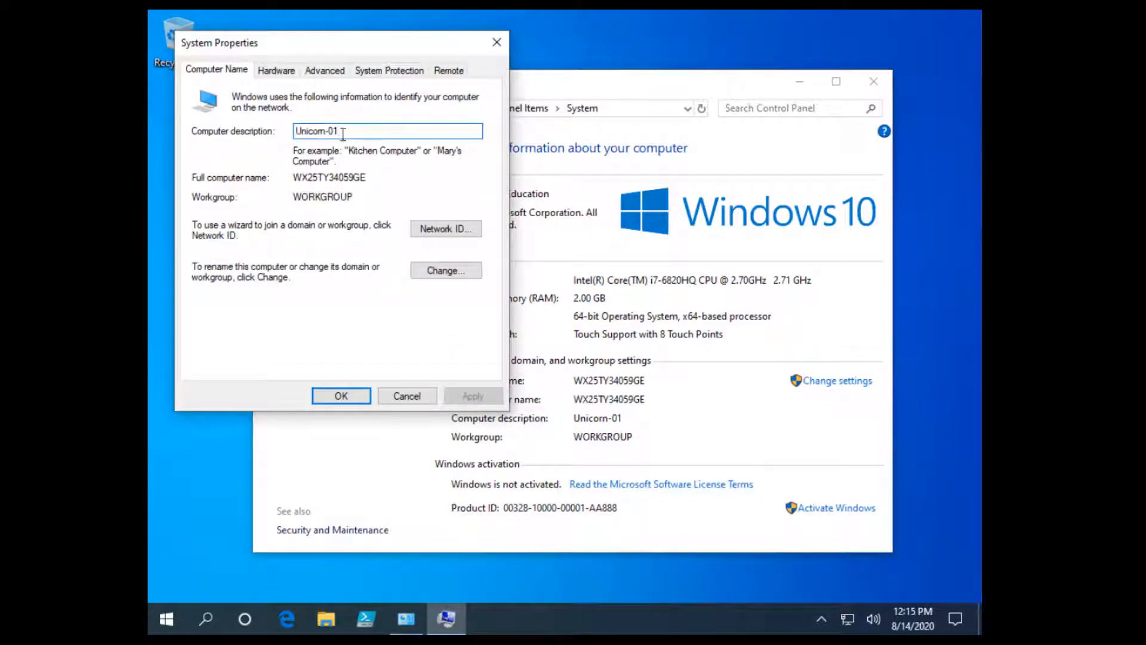
double_click(353, 135)
key(ctrl+c)
click(442, 272)
click(278, 169)
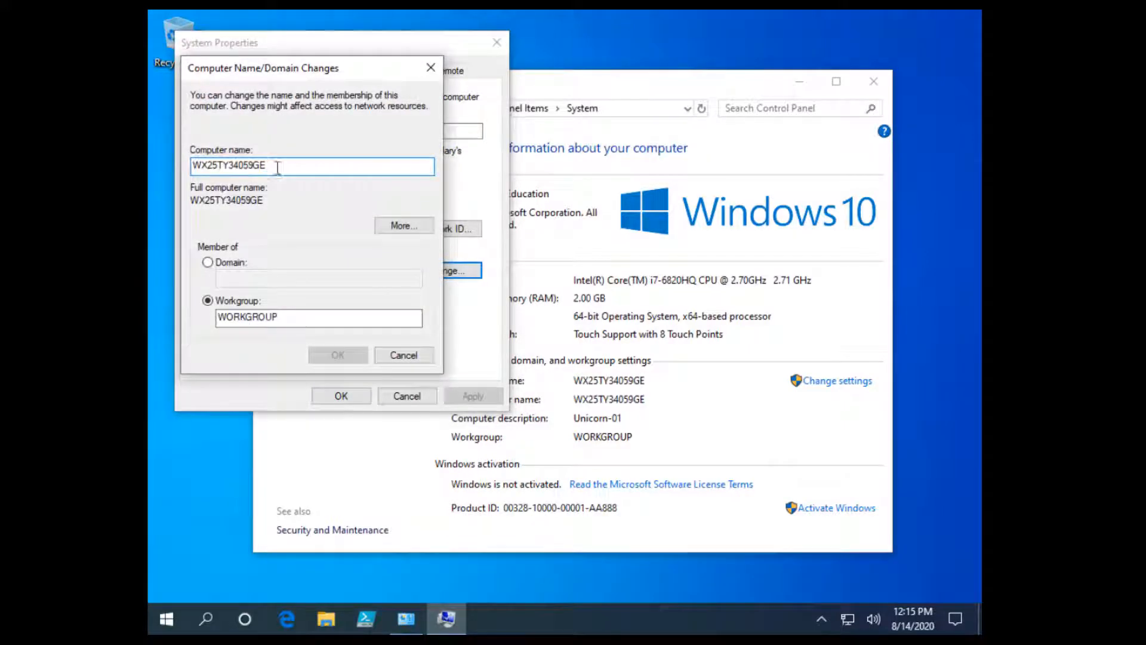
drag(307, 169, 160, 169)
key(ctrl+v)
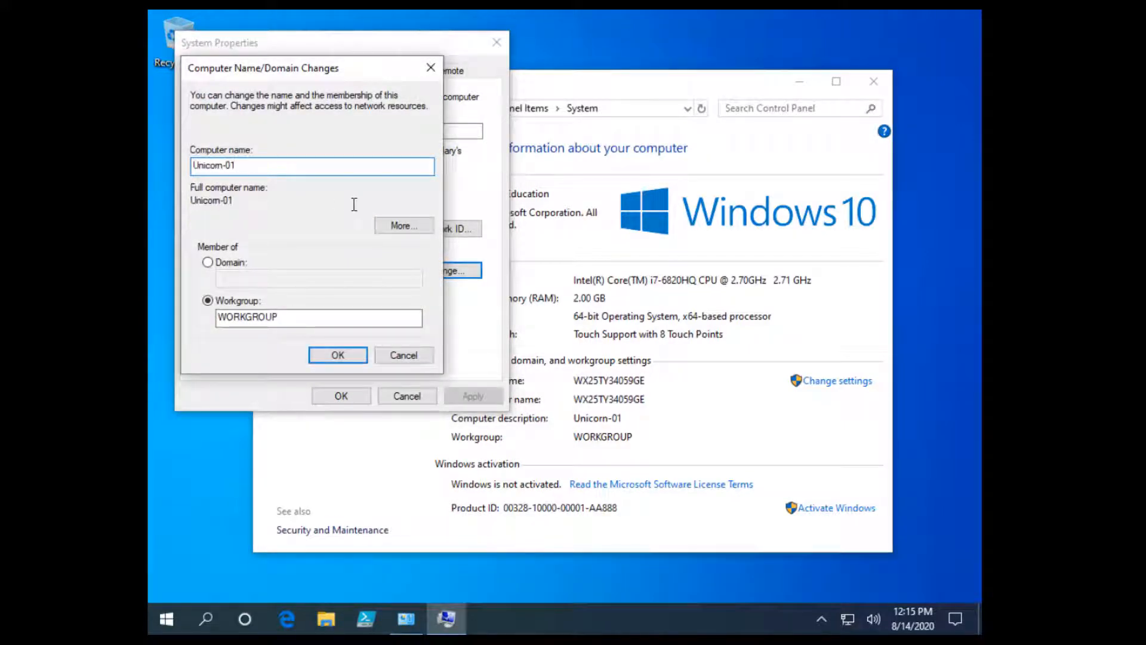
Make the computer a member of the domain SkyNet and submit the name and domain changes.
click(236, 265)
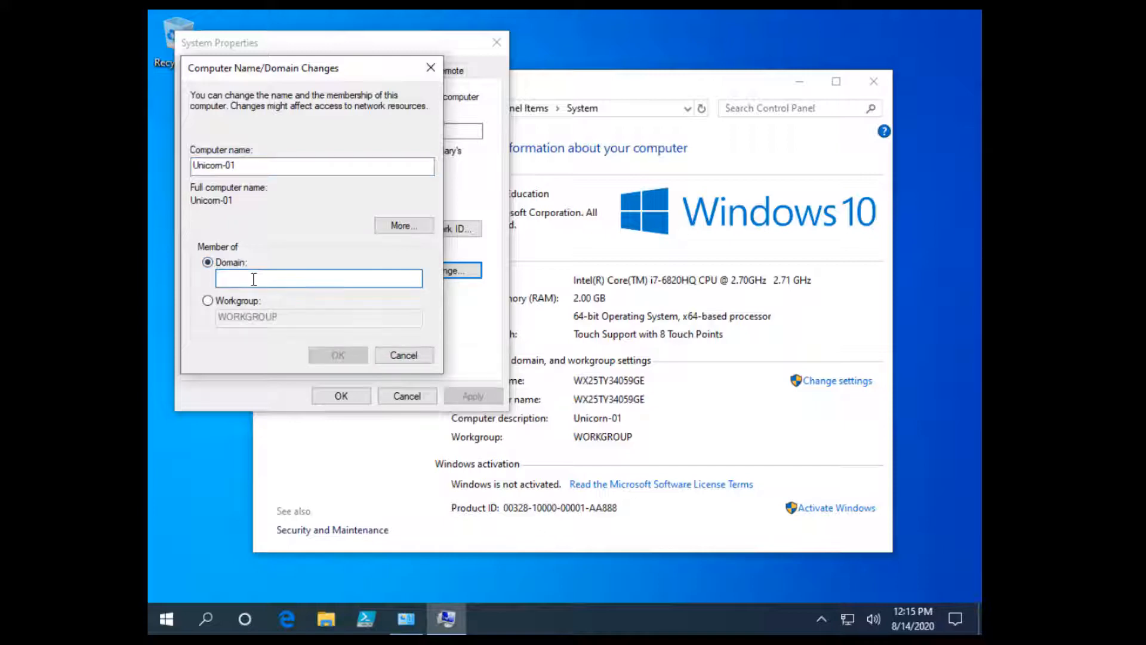
click(254, 279)
text(SkyNet)
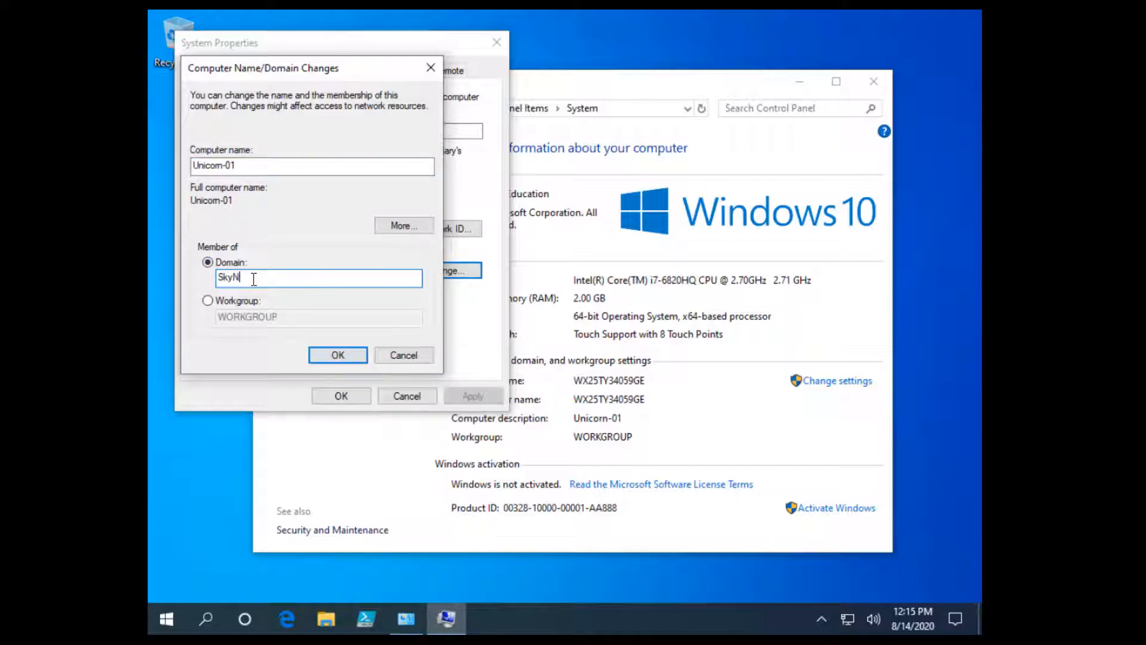
click(337, 357)
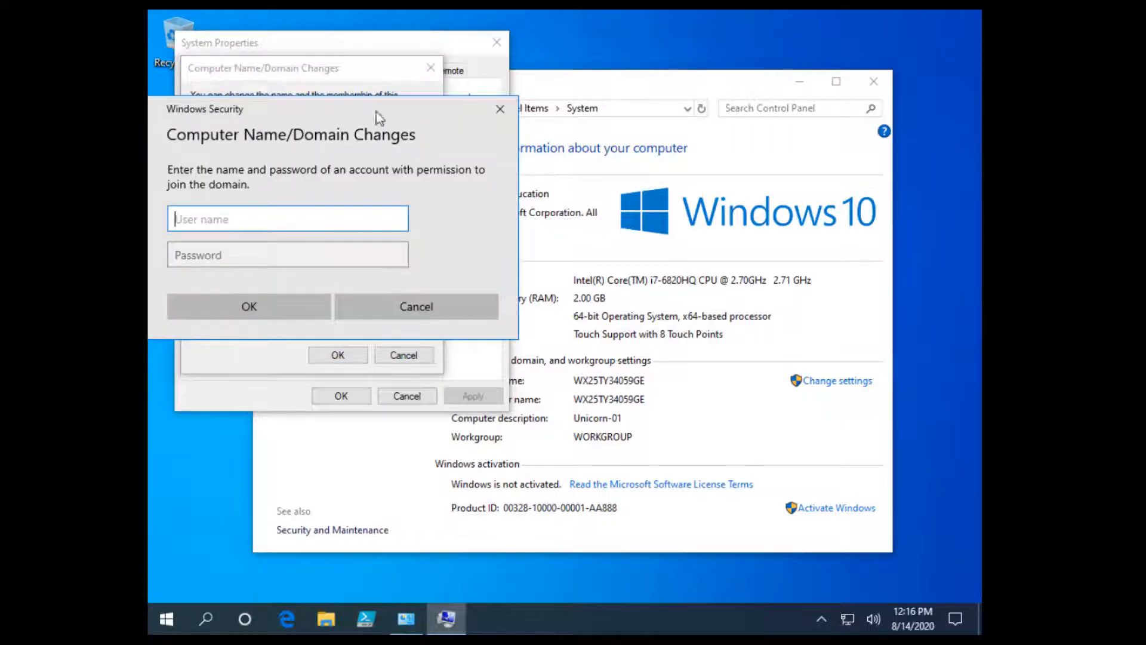
Authorize the domain join with the authorized account's user name, prefixed with SkyNet\, and its password.
drag(340, 107, 392, 134)
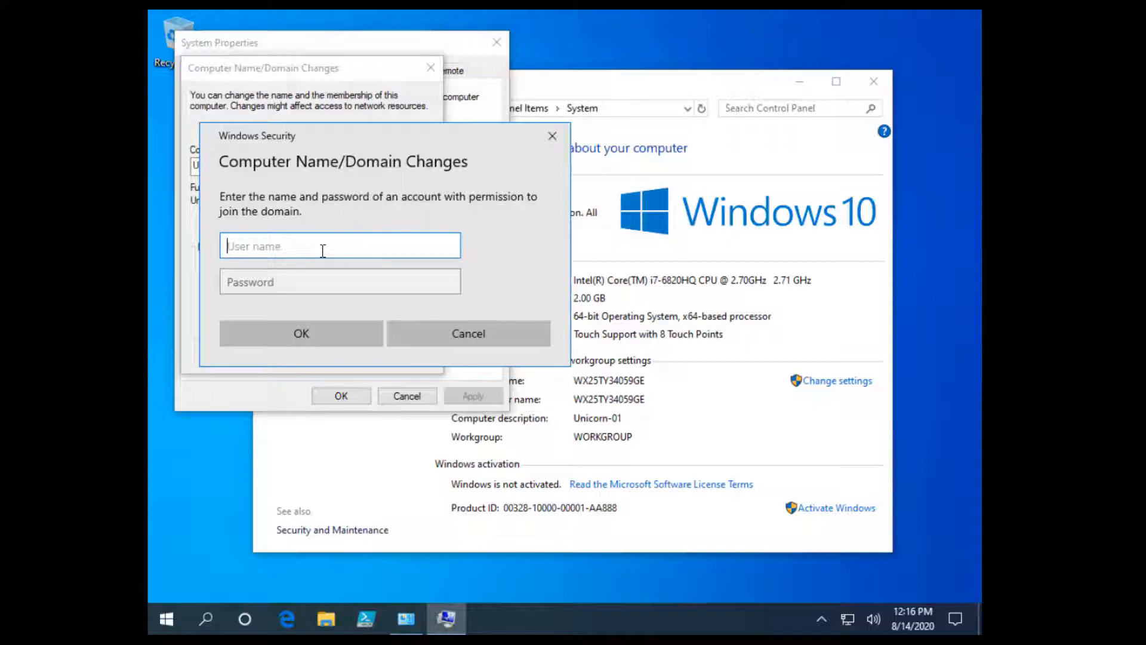
text(SkyNet\)
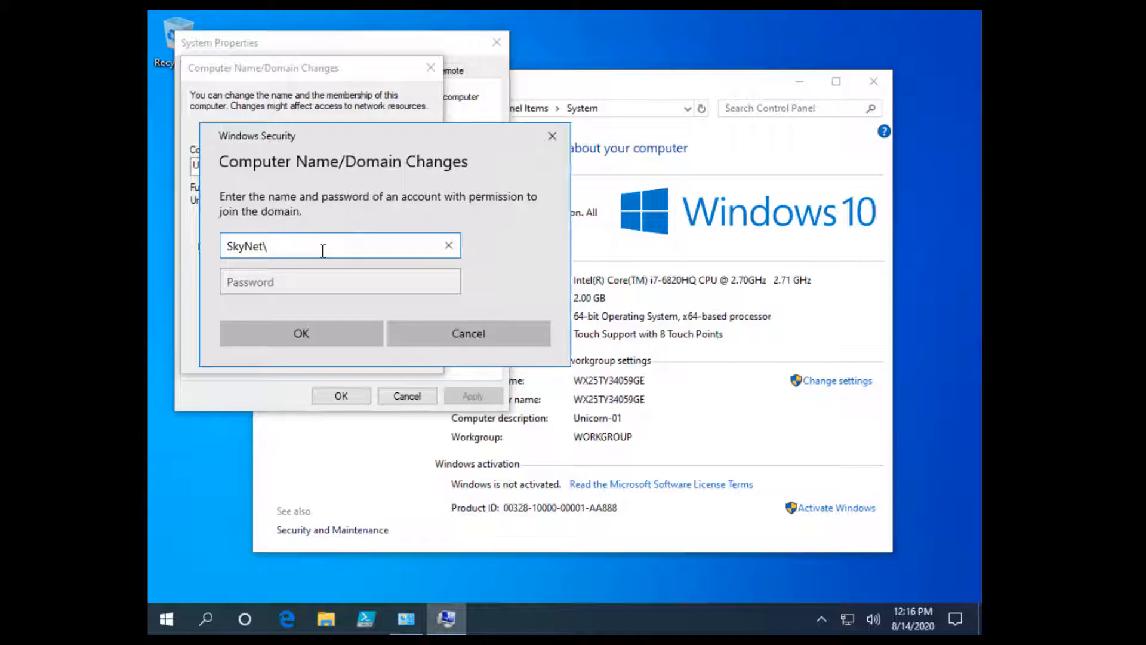
text(Twilight-Sparkle)
click(317, 280)
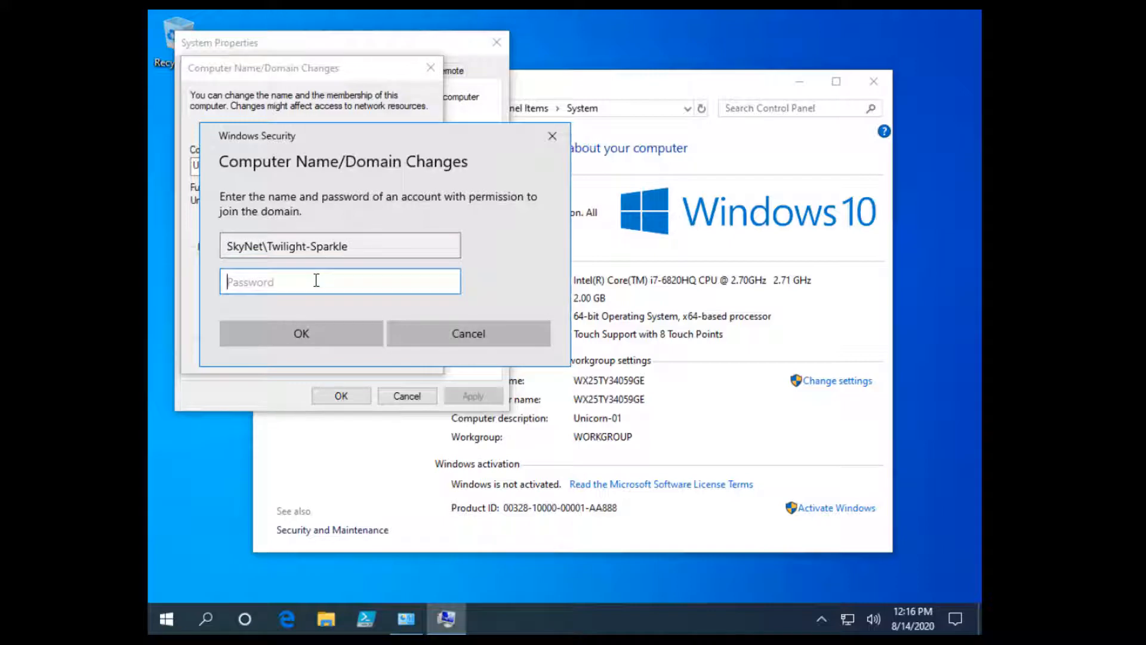
text(••••••••)
key(Return)
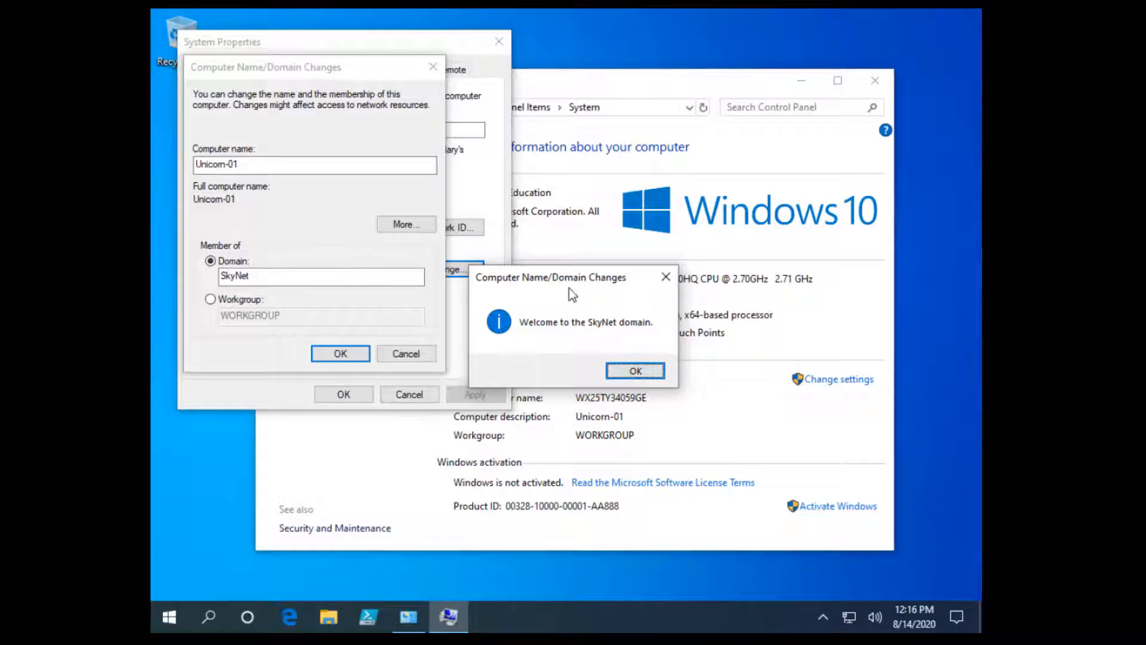
Acknowledge the domain-join messages, close System Properties and restart the computer immediately.
drag(569, 278, 562, 271)
click(627, 364)
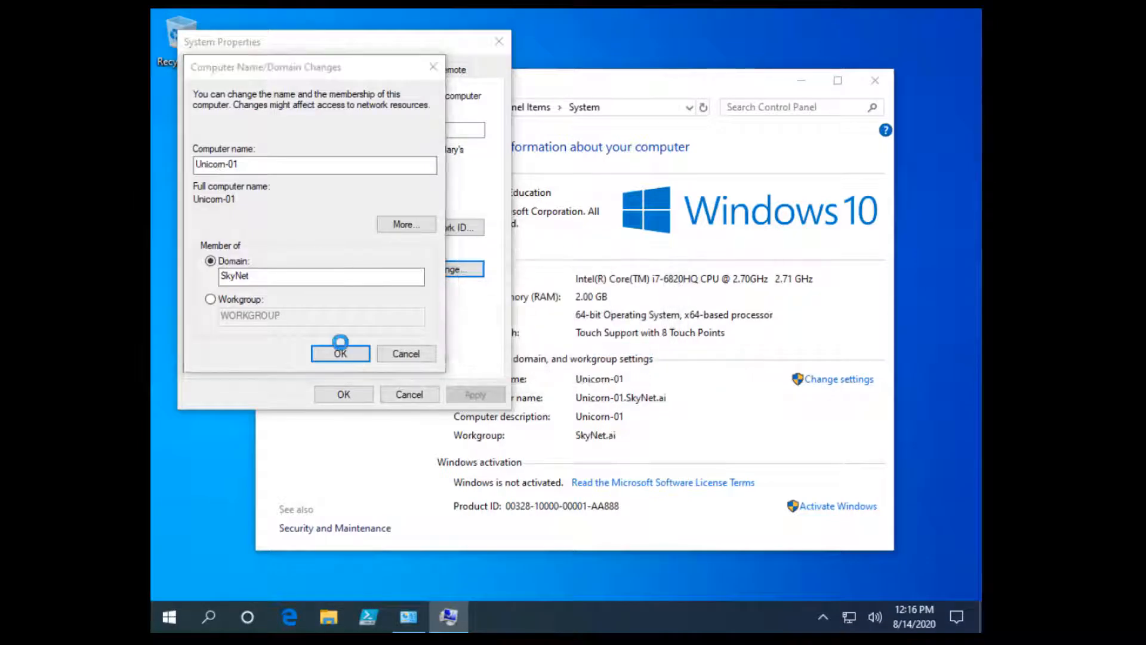
click(340, 354)
click(662, 333)
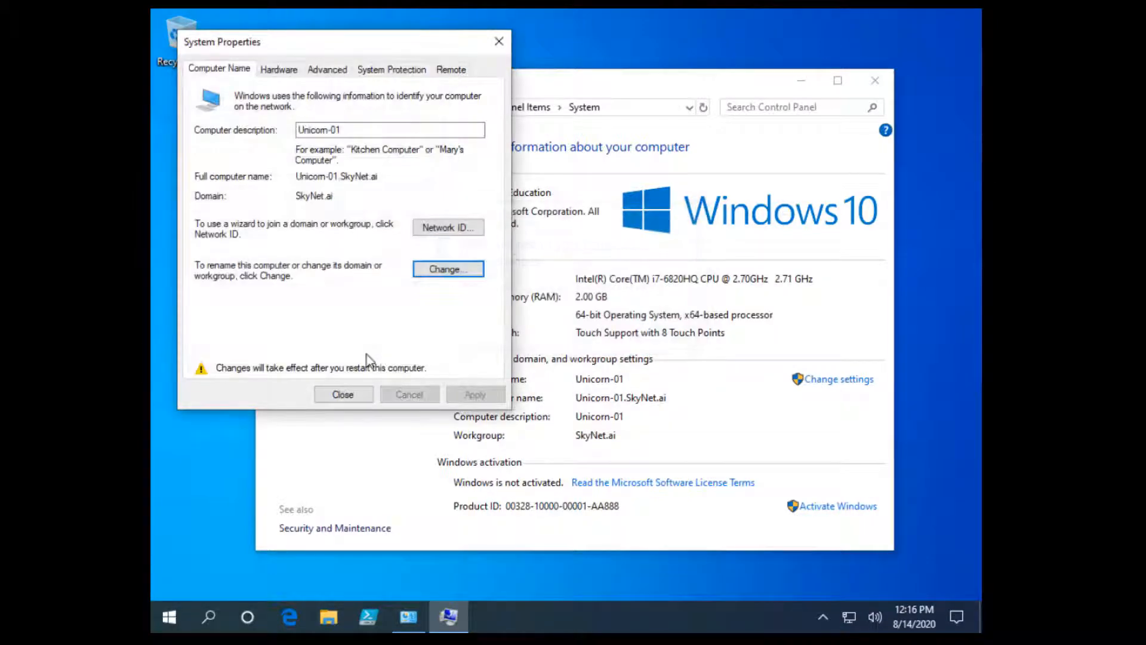
click(345, 395)
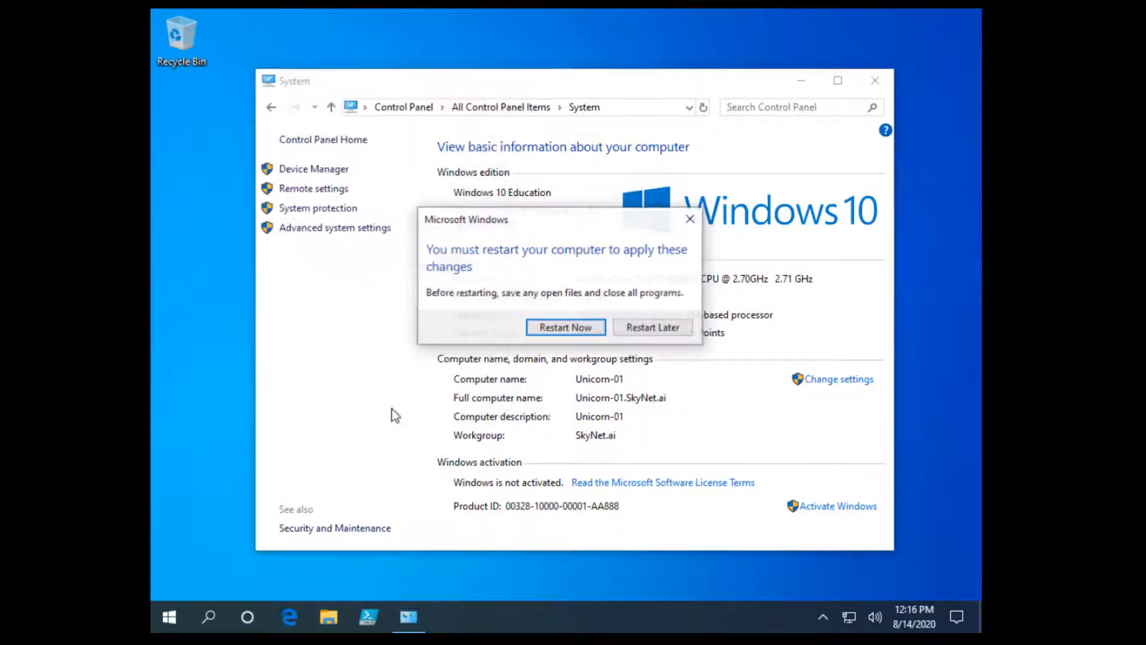
click(567, 332)
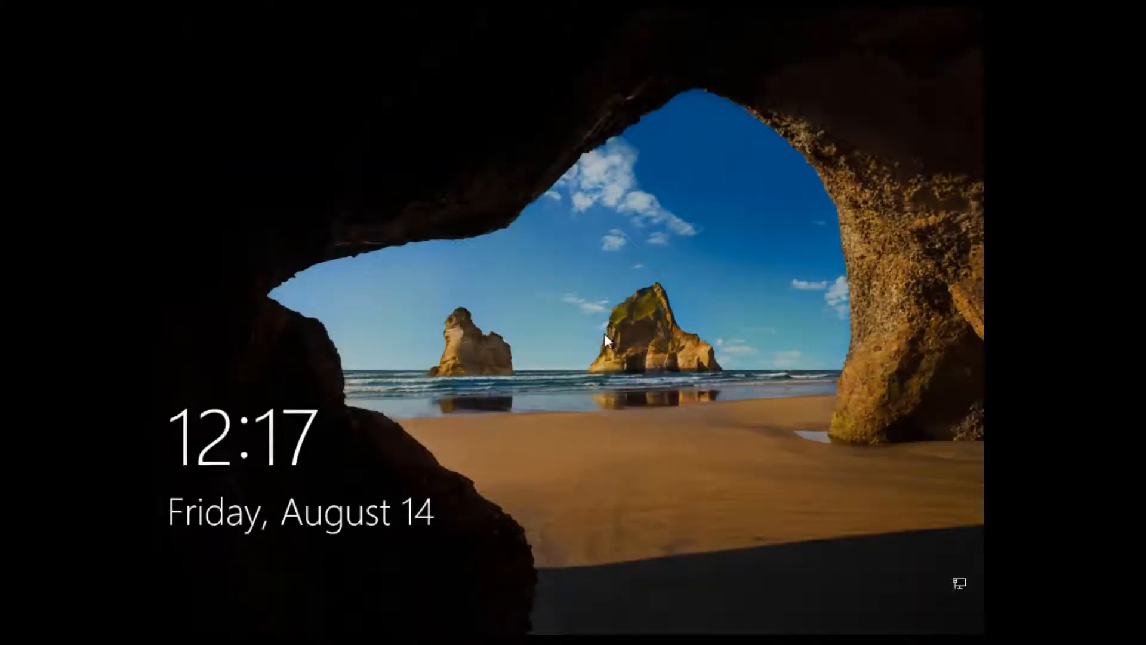
Try to sign in to the SKYNET domain as another user with the domain account's user name and password.
click(604, 333)
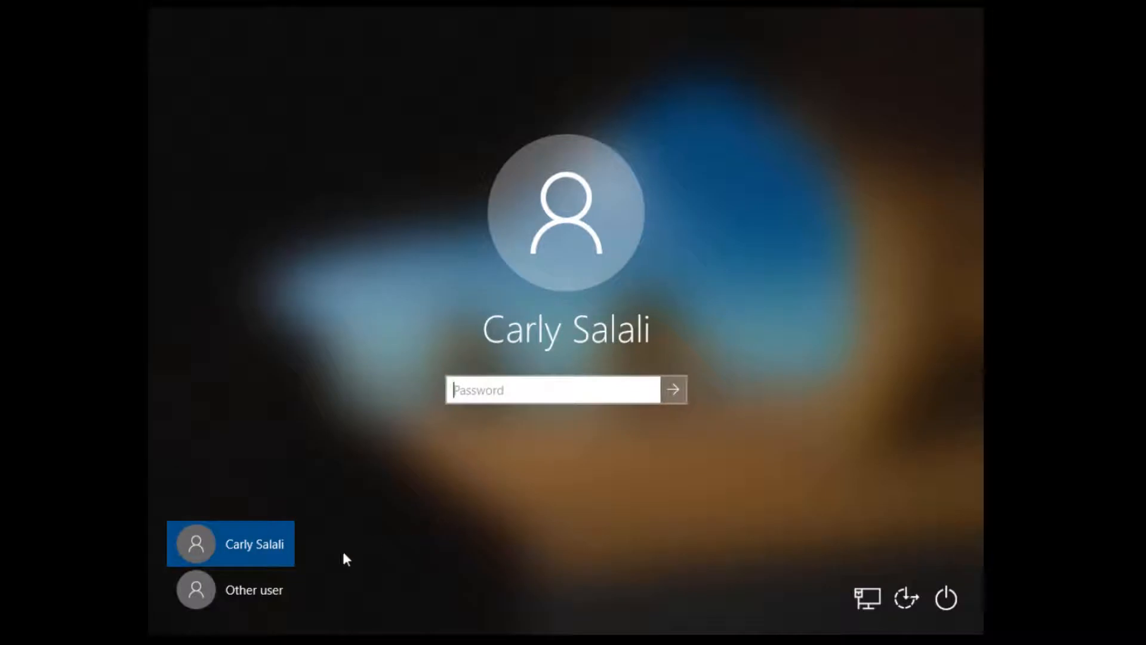
click(274, 590)
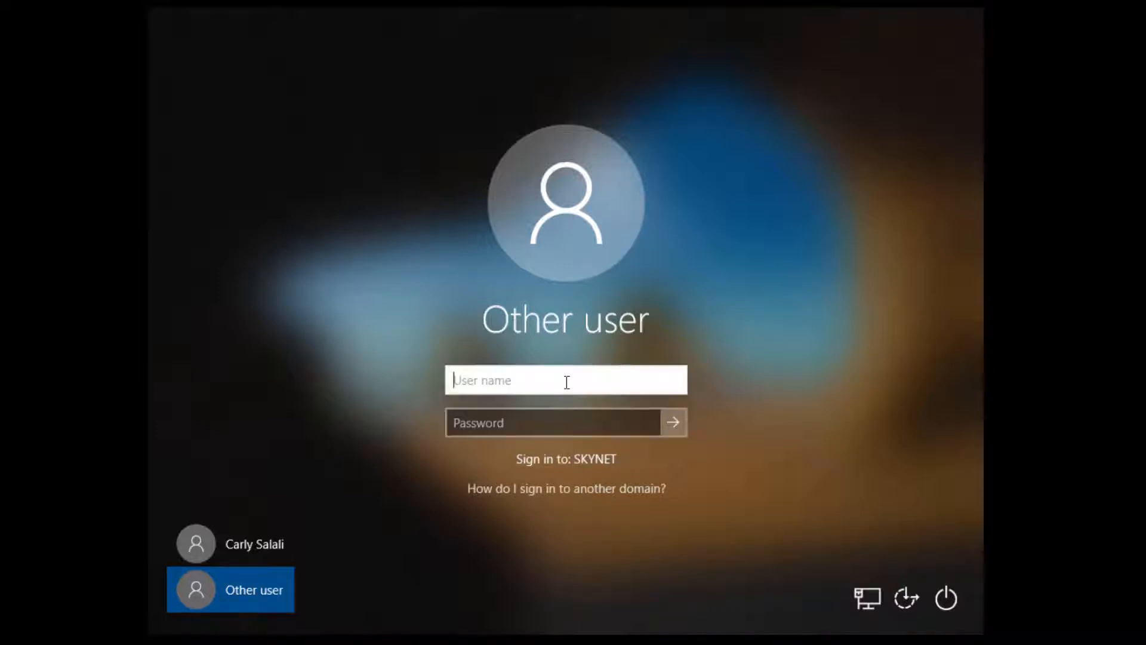
text(Twilight-Sparkle)
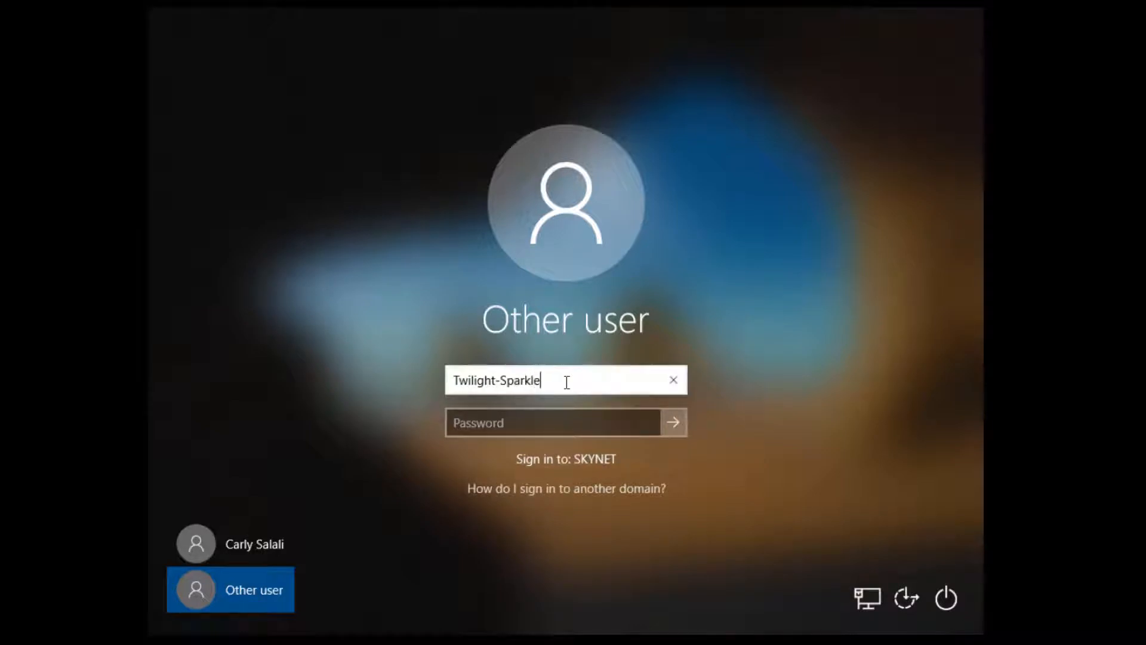
click(572, 422)
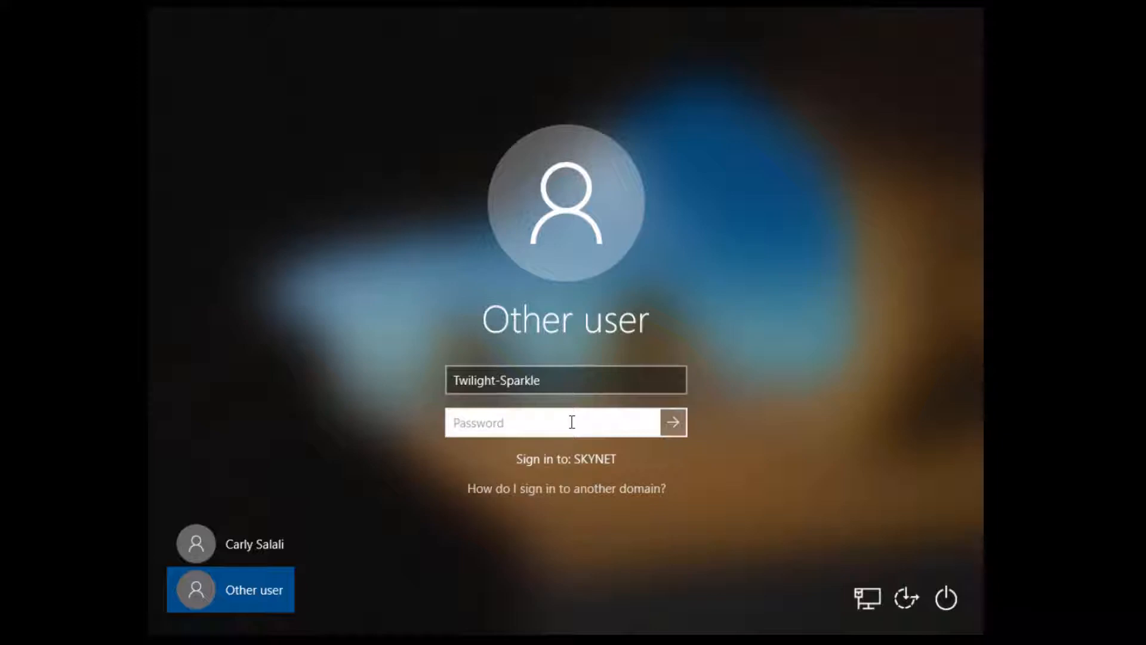
text(•••••••••)
key(Return)
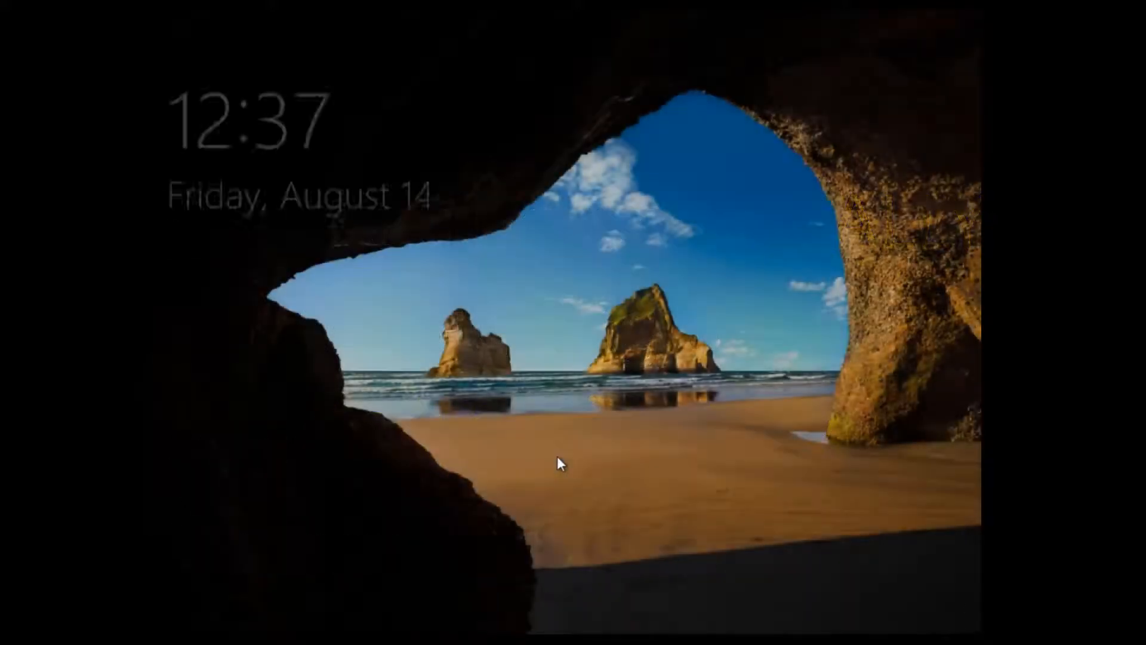
Sign in to SKYNET from the lock screen as Other user, entering the domain account's user name and password.
click(557, 459)
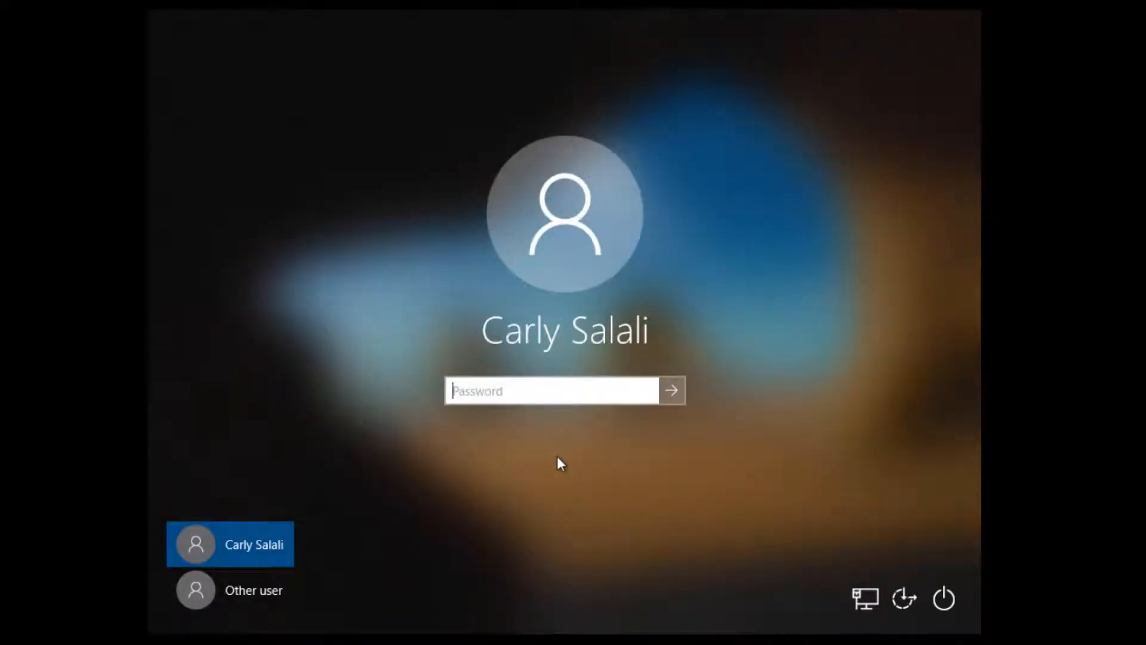
click(255, 595)
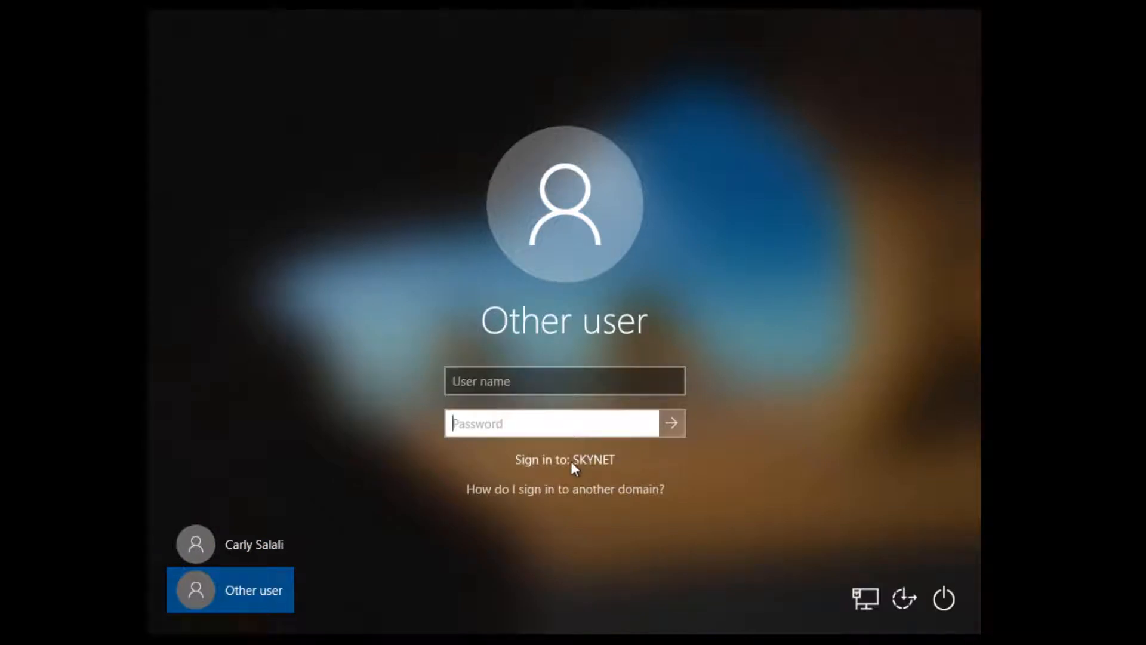
click(538, 388)
text(T)
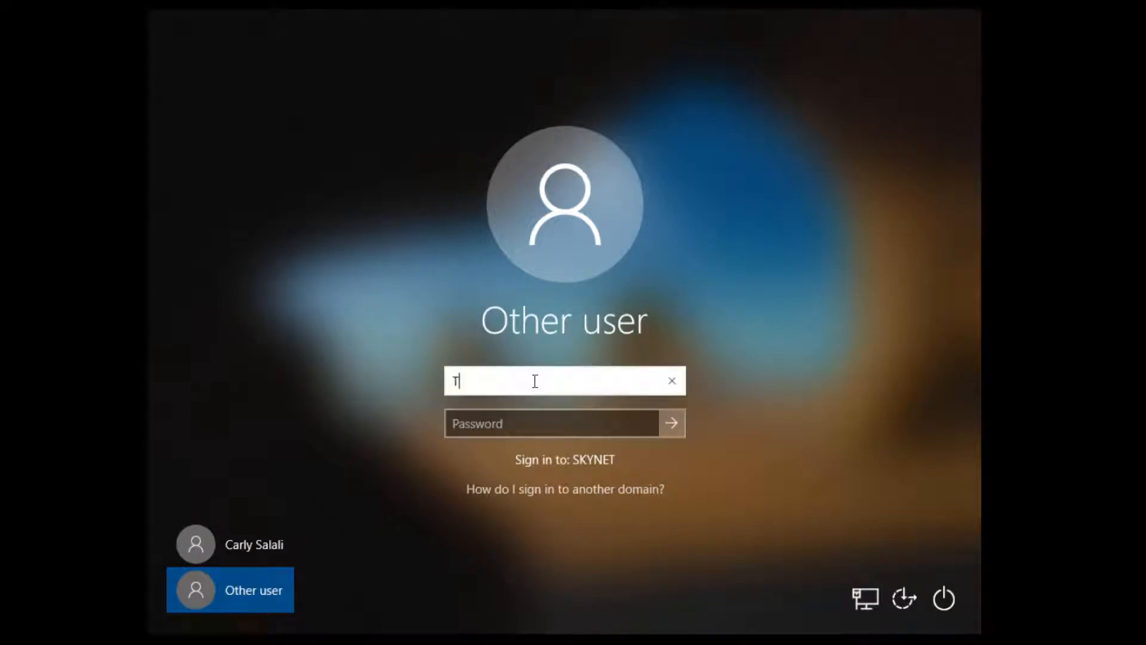
text(wilight-Sparkle)
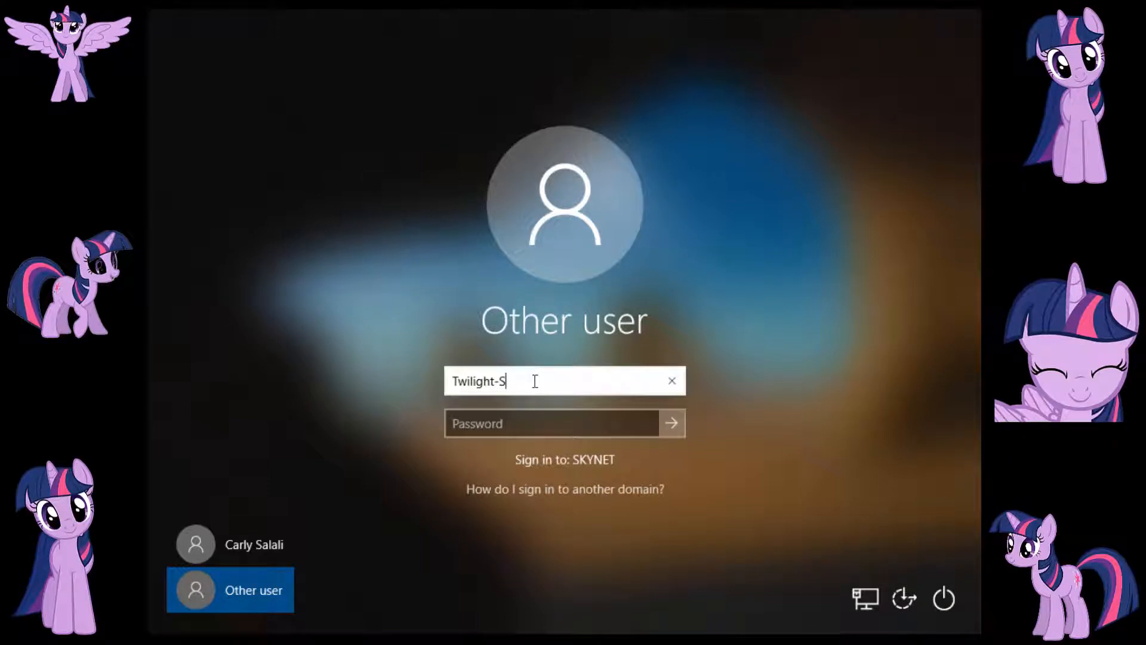
click(545, 417)
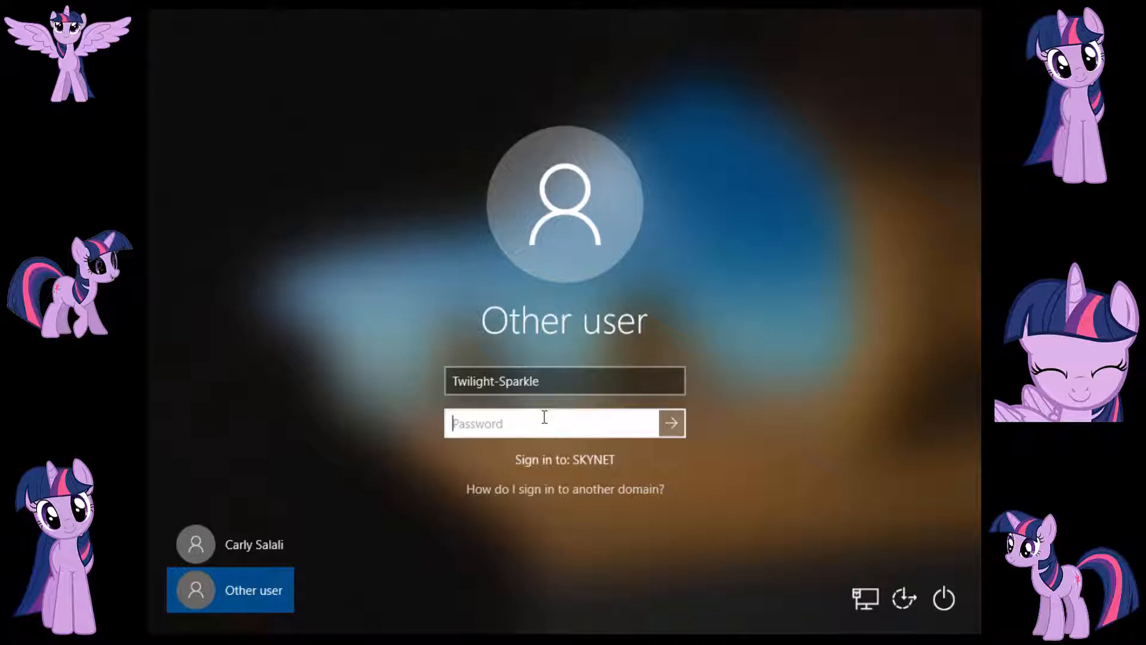
text(*********)
key(Return)
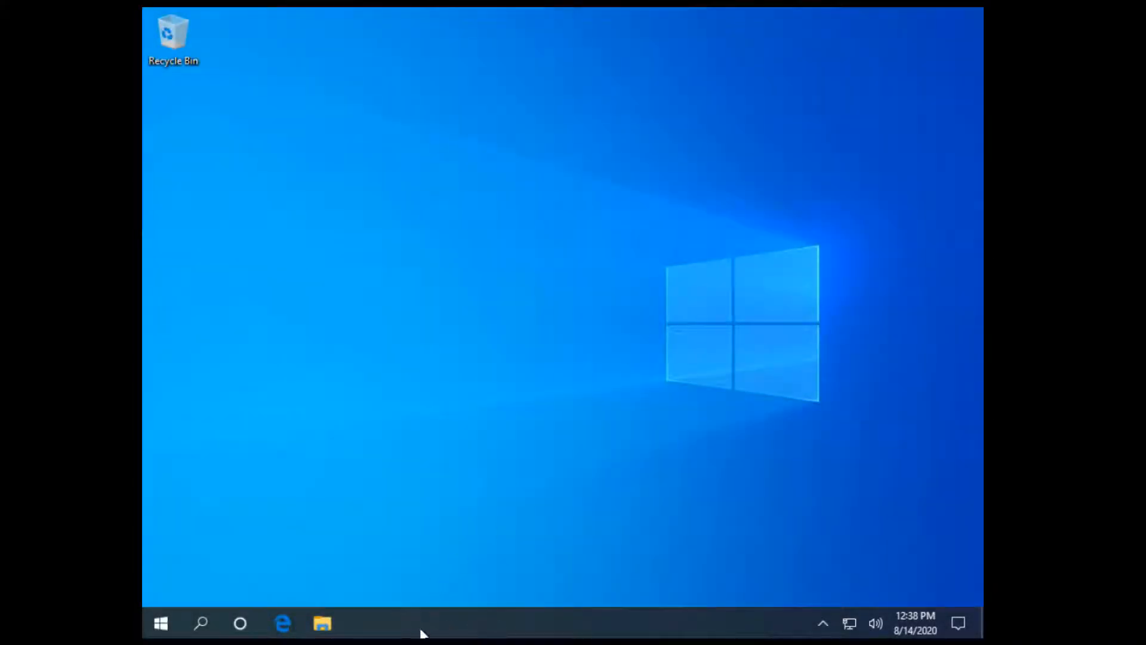
right_click(324, 630)
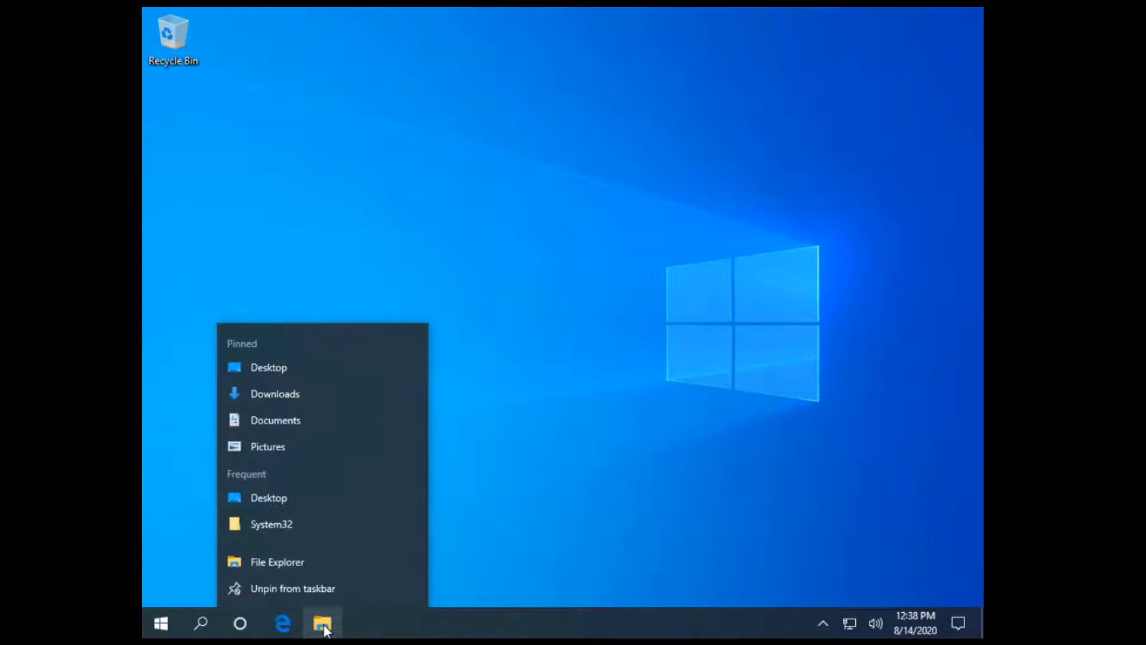
click(563, 521)
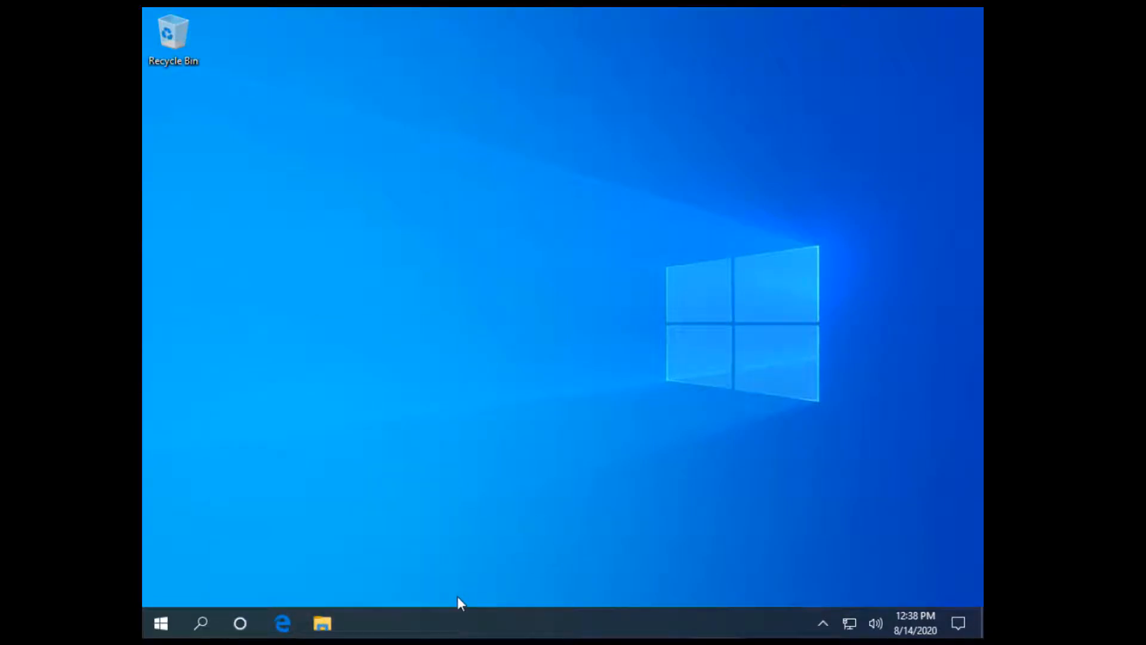
Search for cmd and open the file location of the Command Prompt shortcut.
click(201, 625)
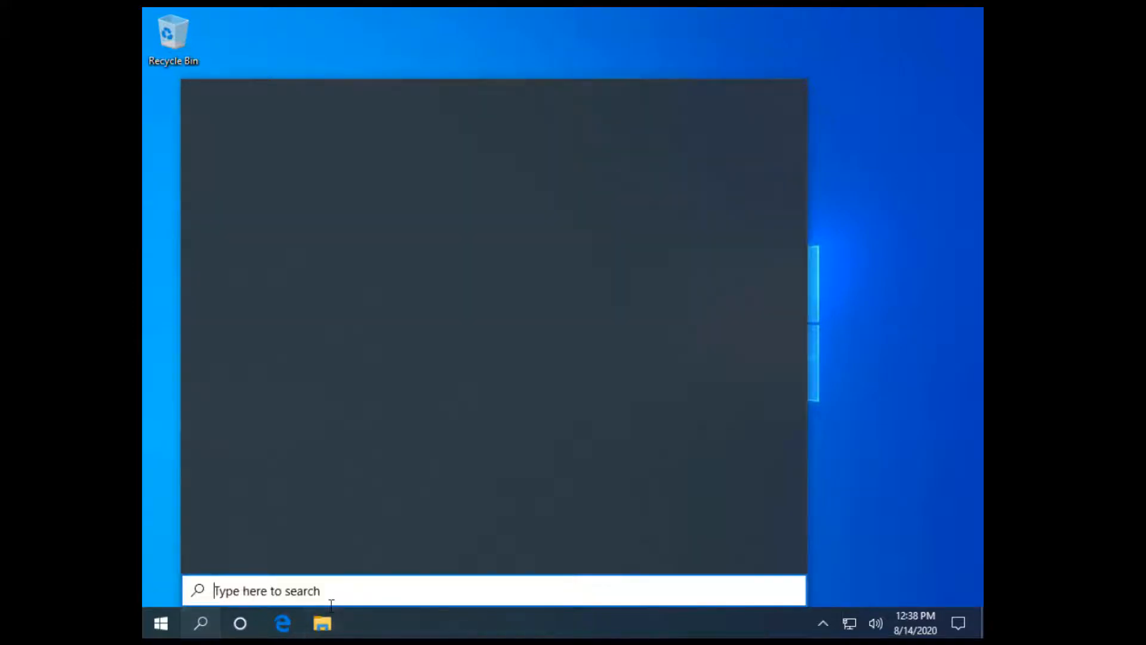
text(cmd)
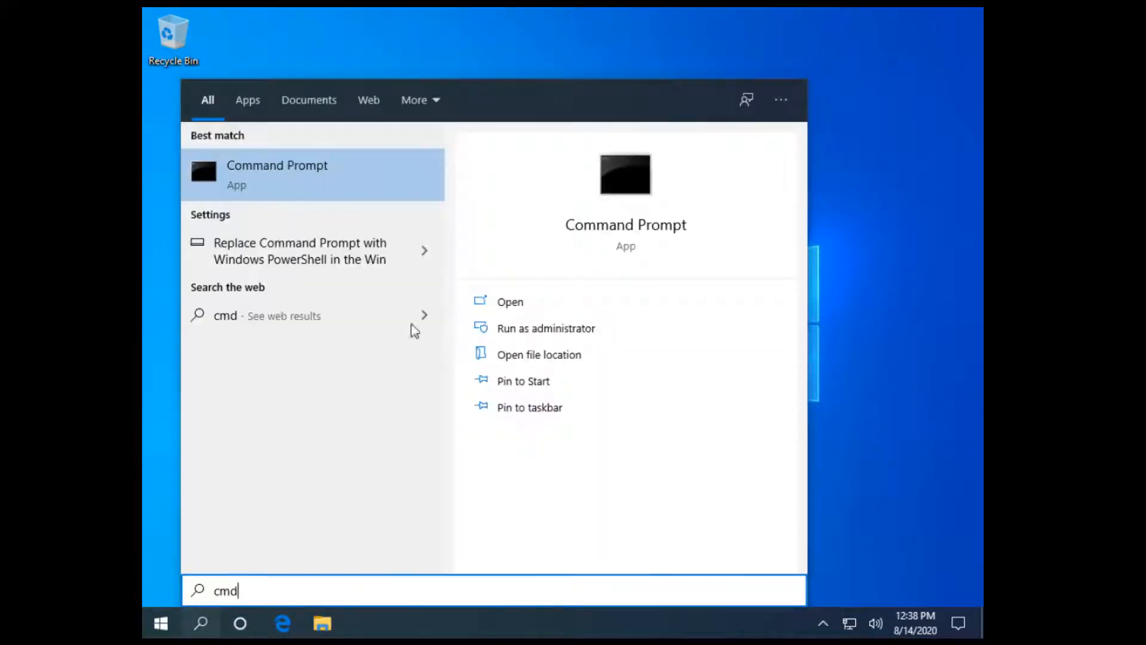
right_click(296, 184)
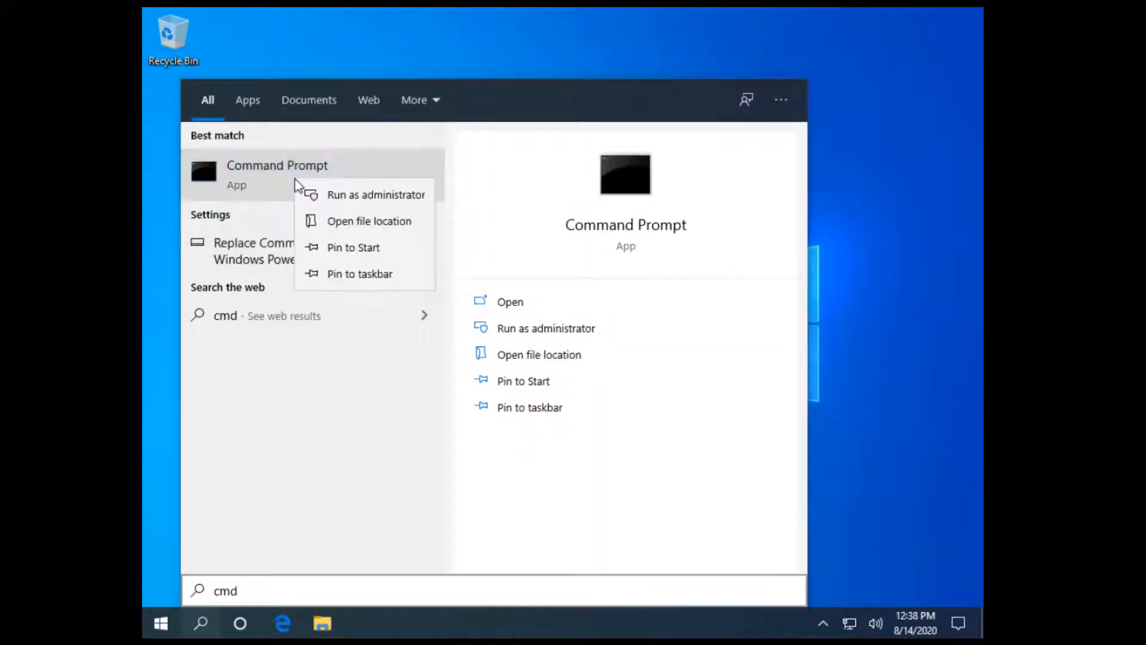
click(377, 224)
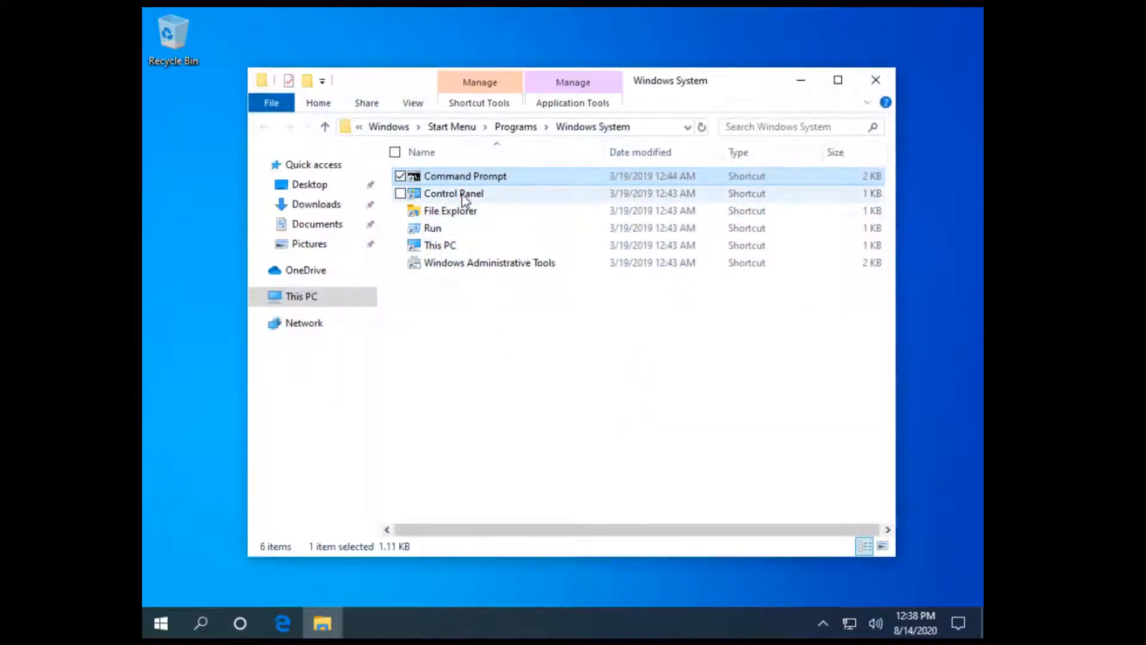
Turn off item check boxes and show file name extensions and hidden items in File Explorer.
ctrl+click(462, 195)
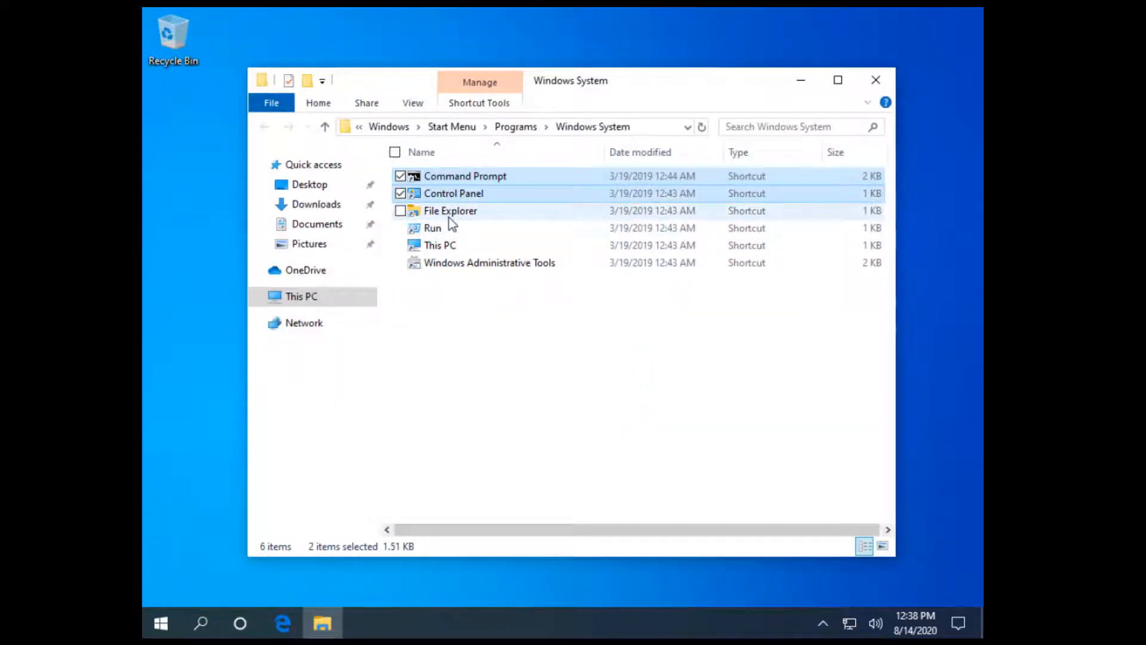
ctrl+click(439, 230)
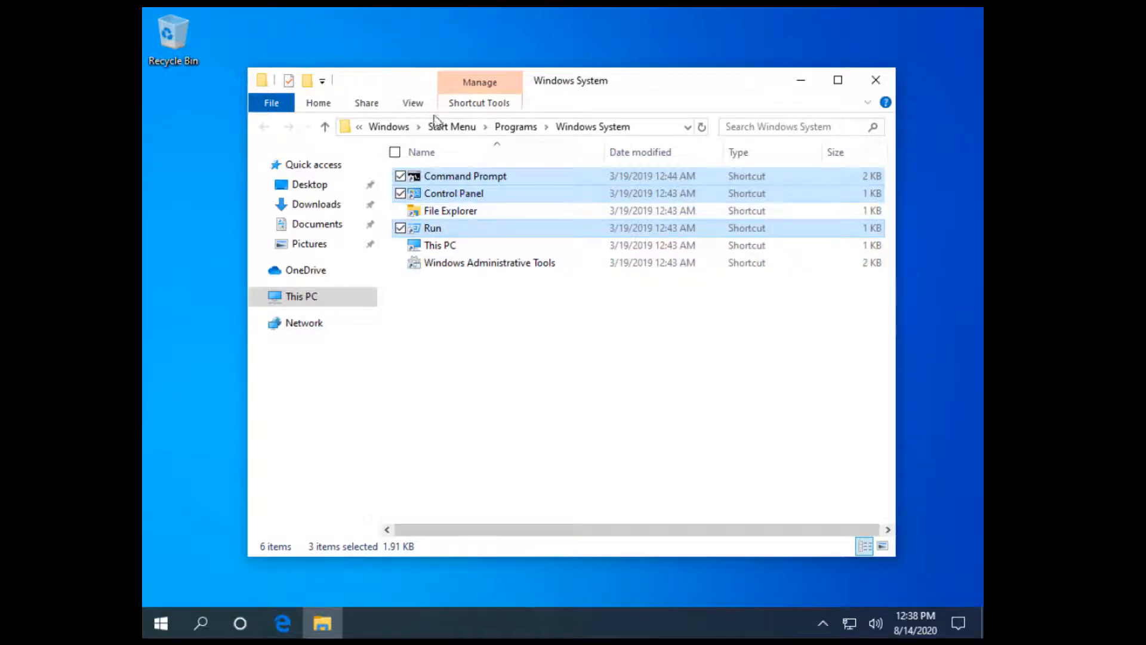
click(414, 105)
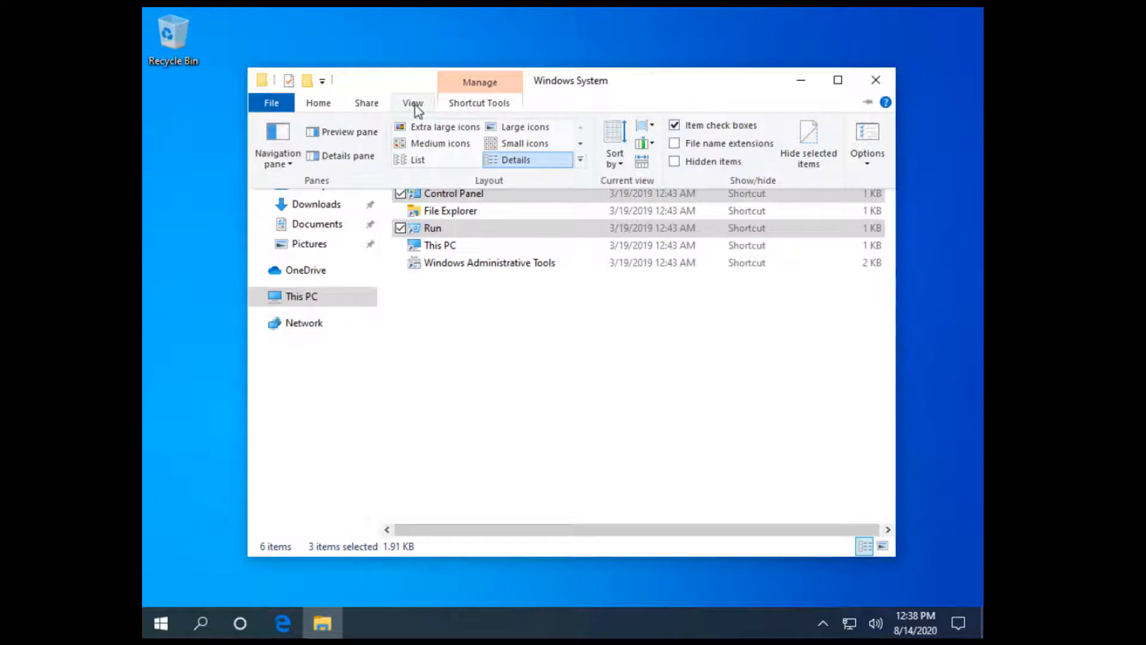
click(675, 125)
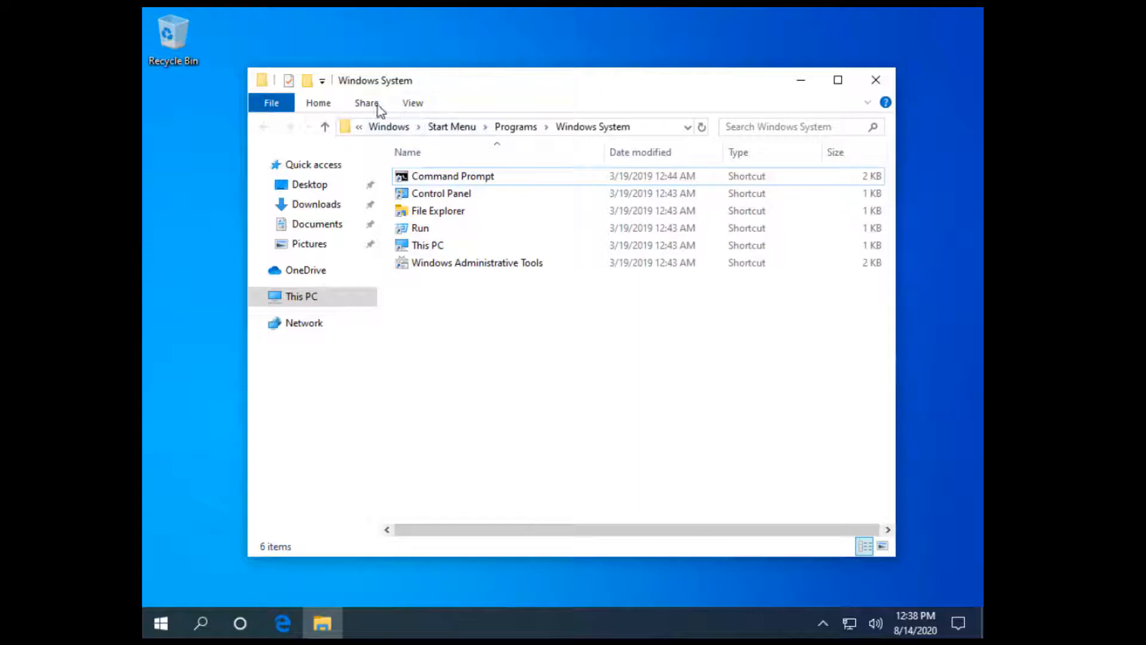
click(409, 104)
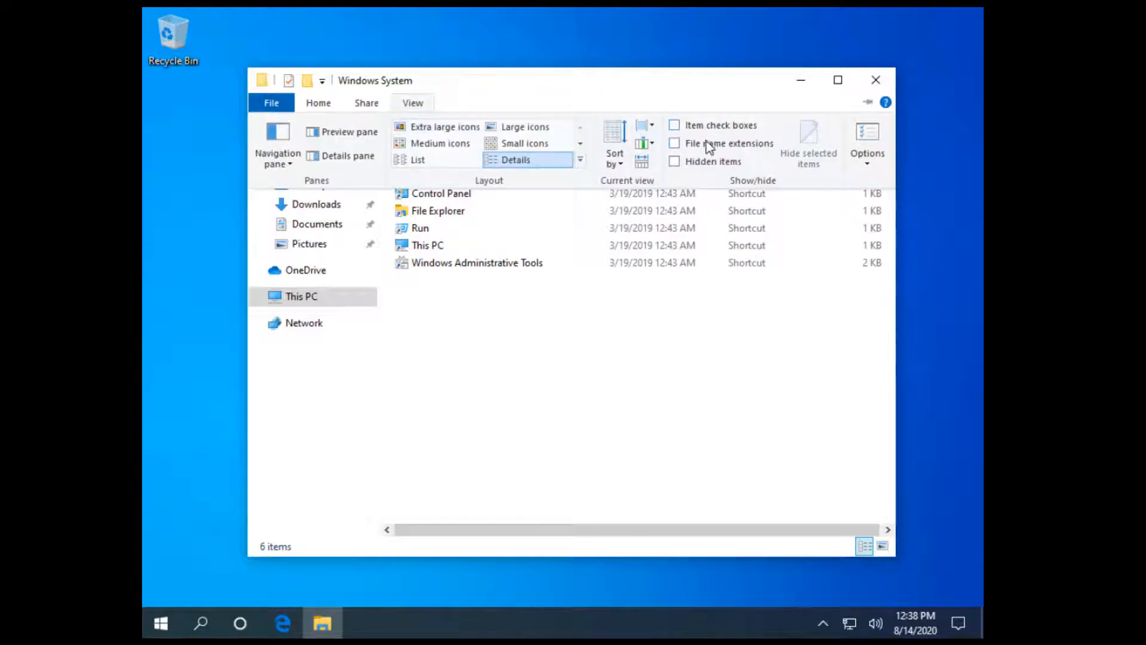
click(676, 147)
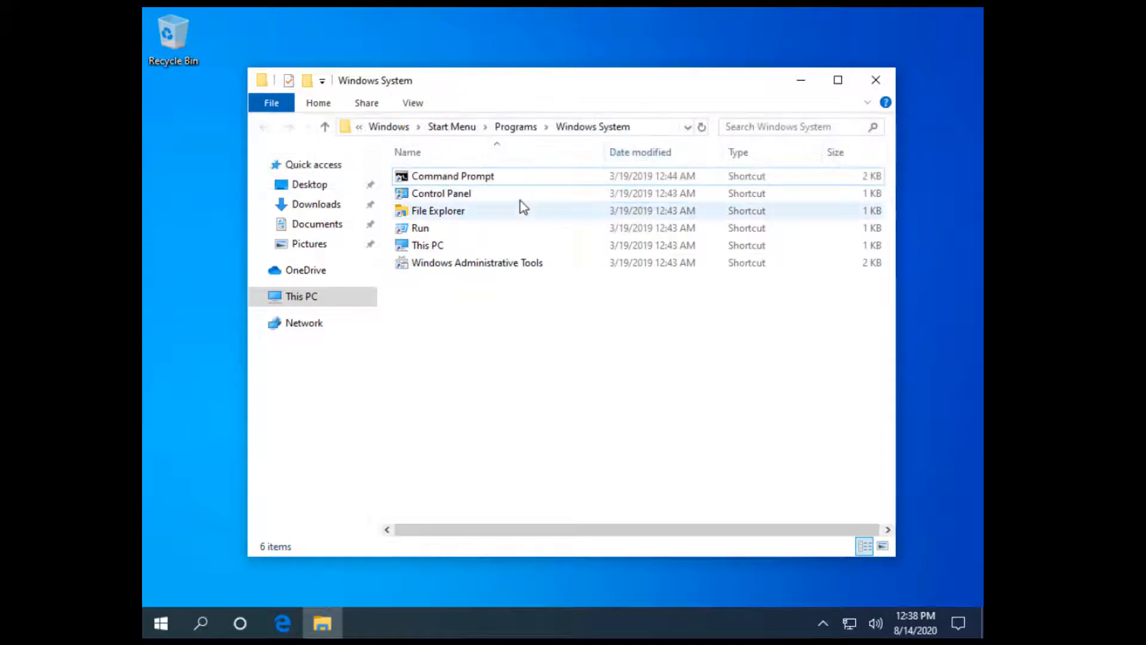
click(412, 102)
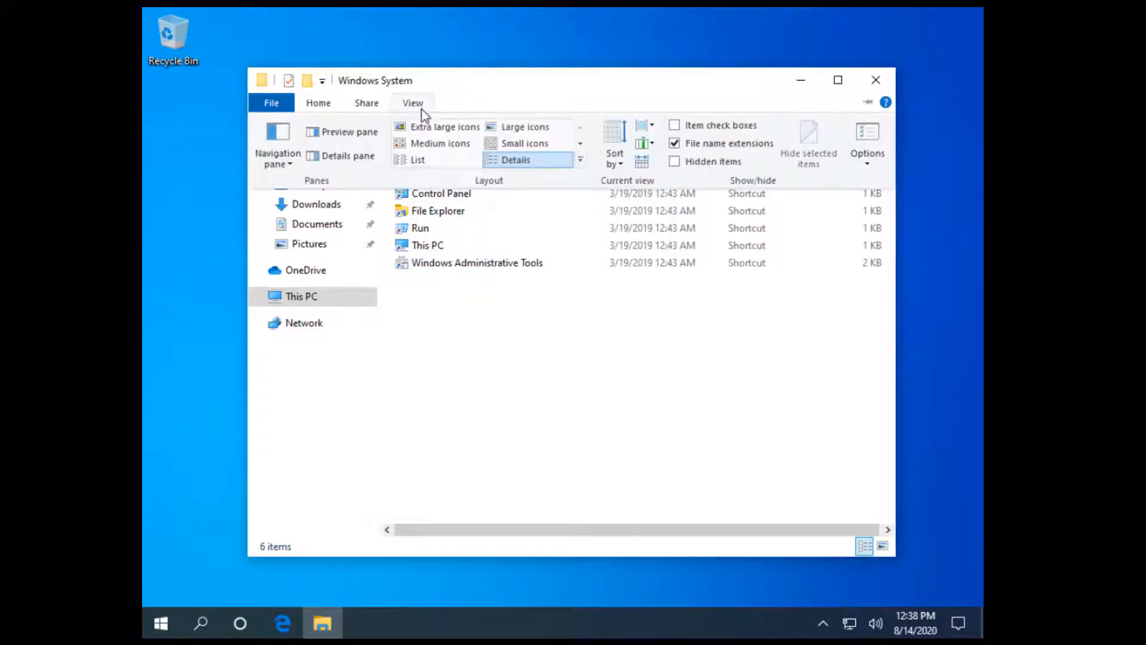
click(679, 165)
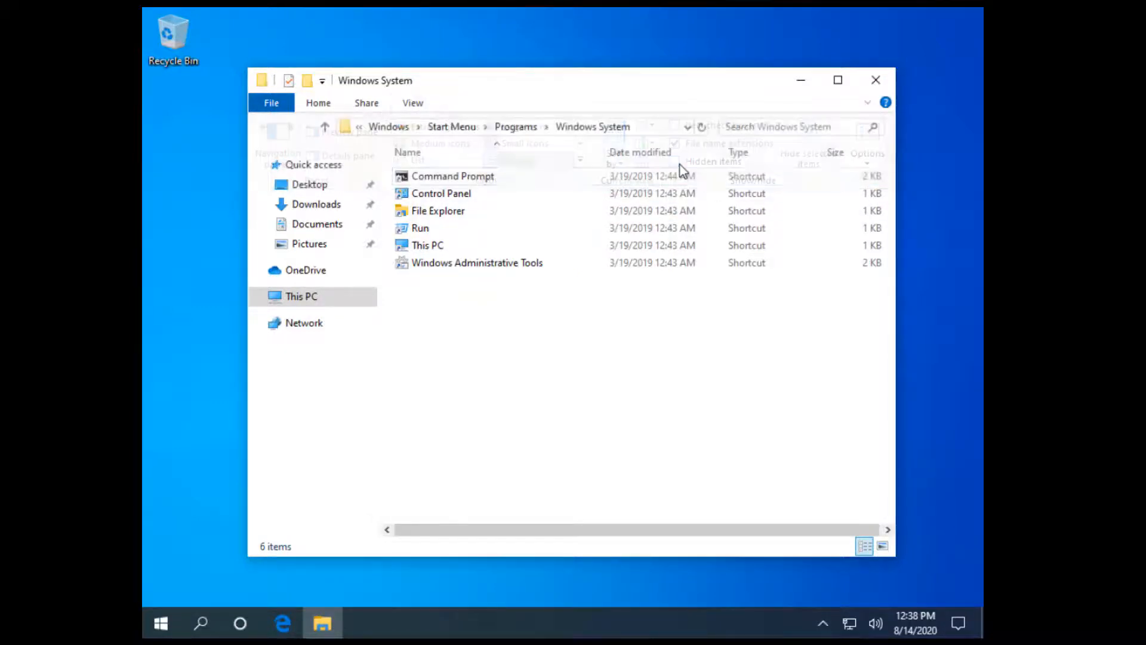
click(412, 104)
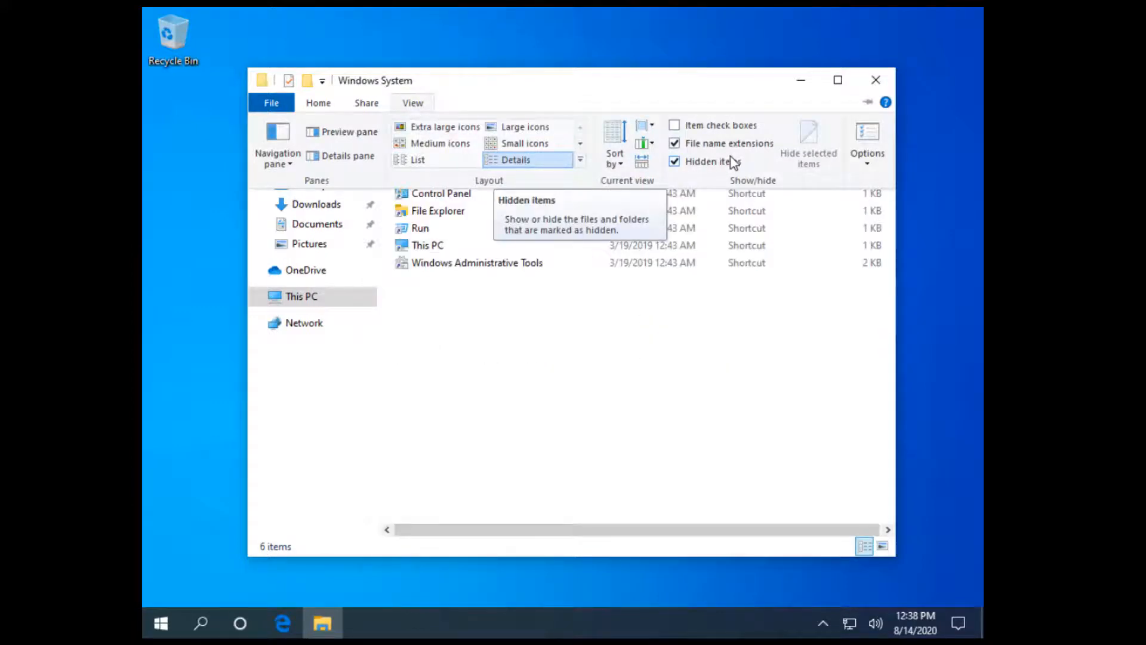
click(550, 438)
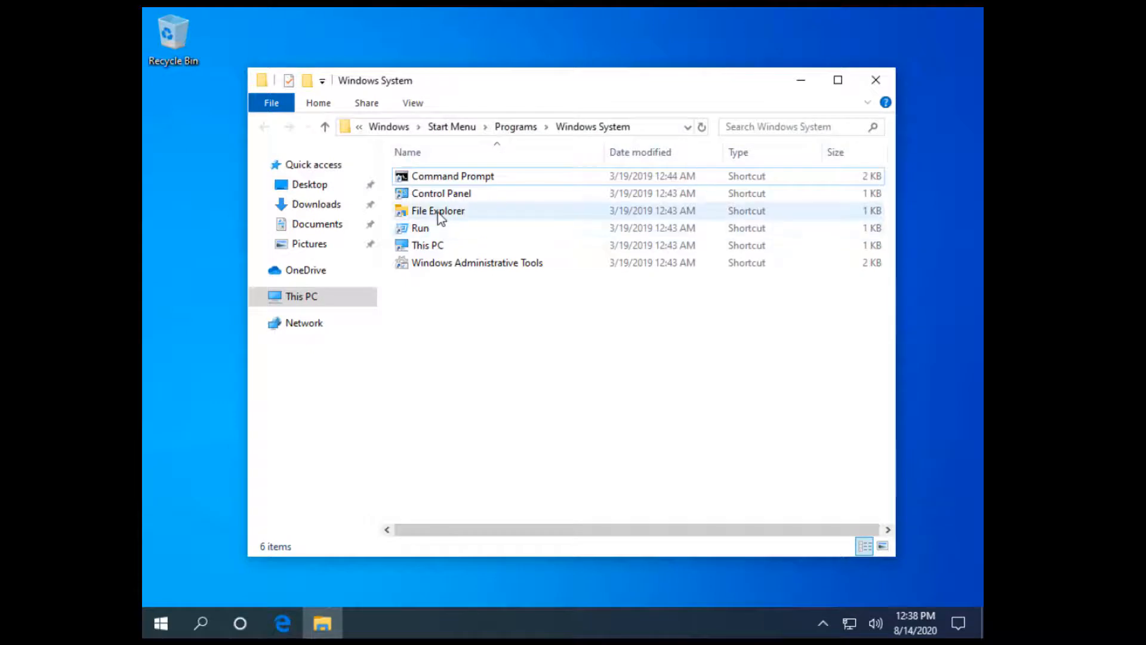
Put the Command Prompt, Control Panel, Run, This PC and Windows Administrative Tools shortcuts on the desktop and close the Windows System folder.
click(456, 178)
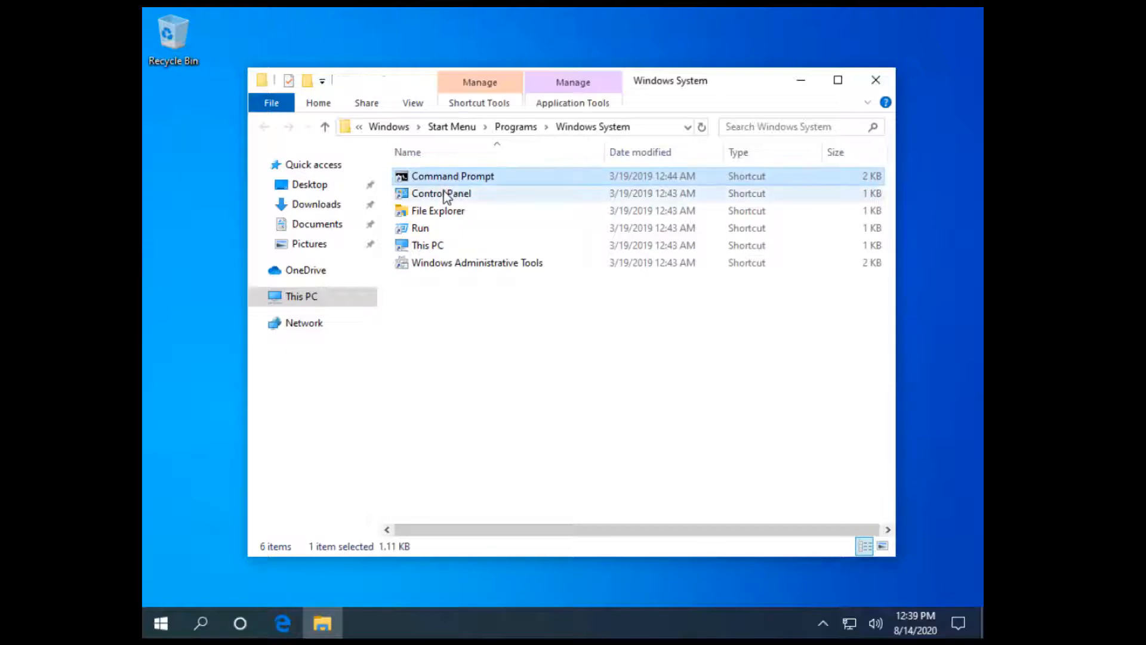
ctrl+click(446, 194)
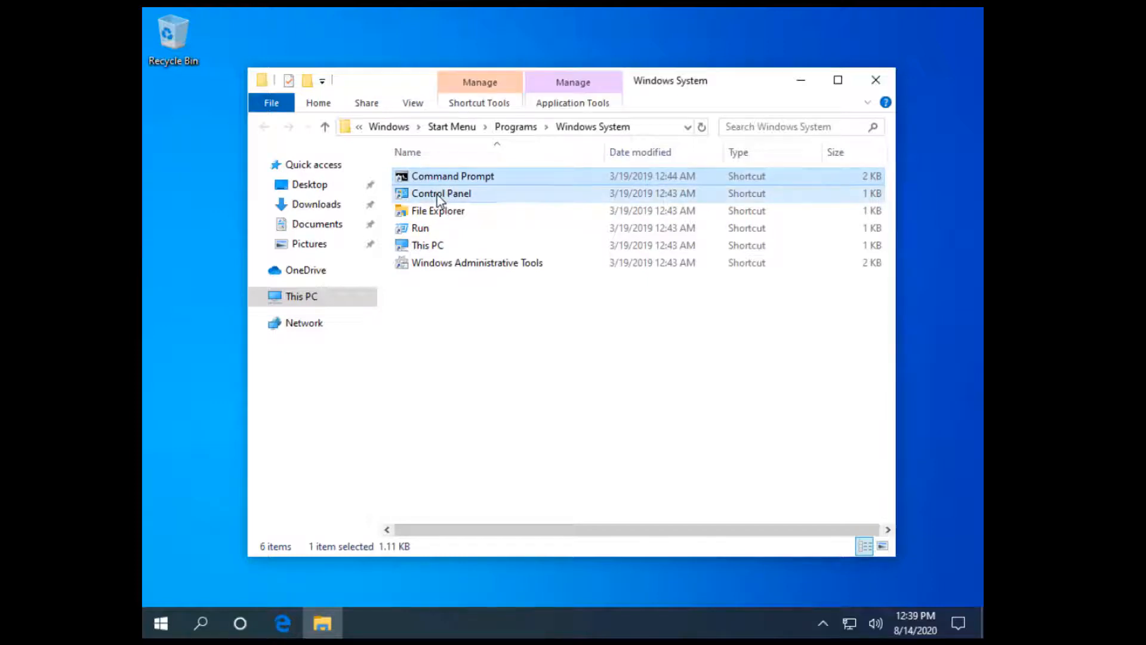
ctrl+click(423, 246)
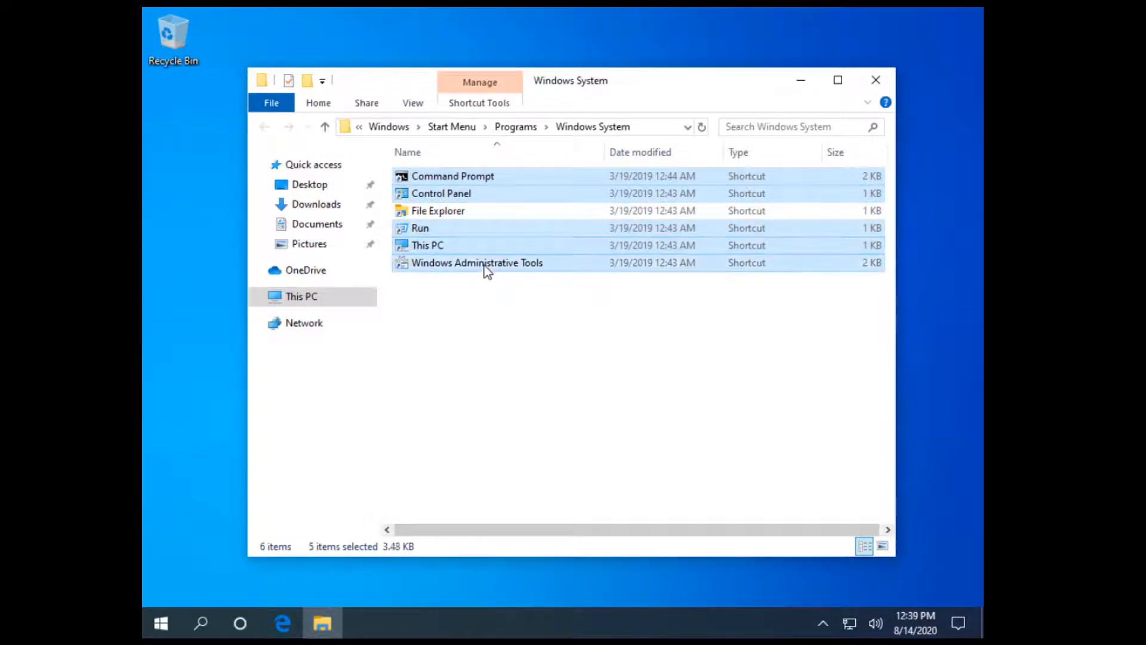
drag(485, 268, 192, 248)
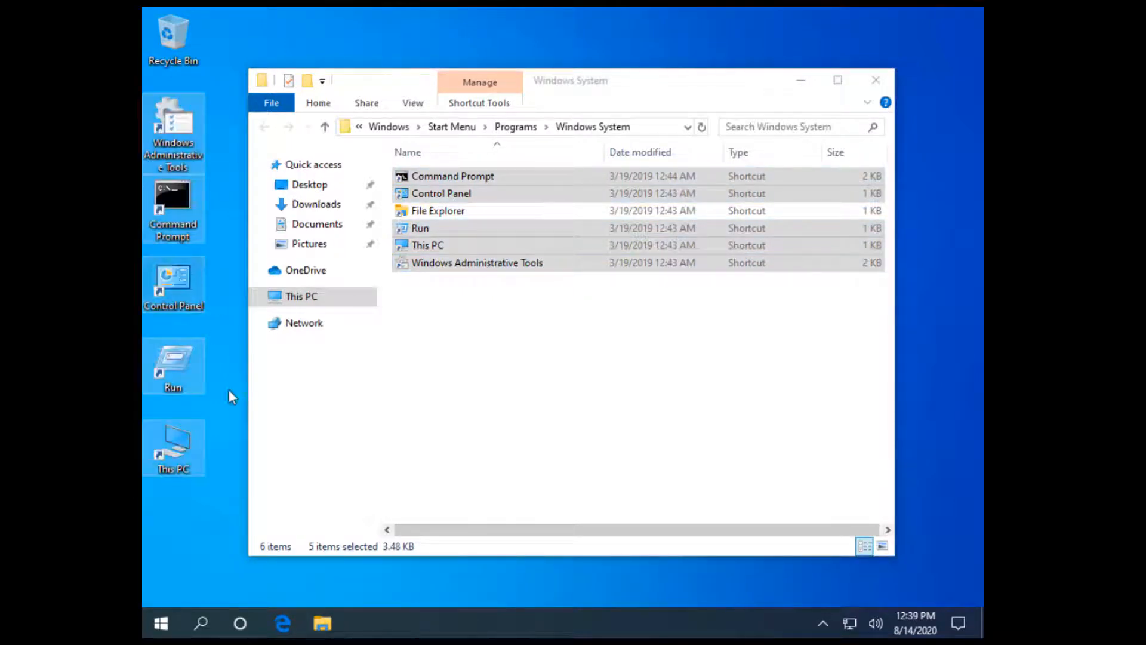
click(234, 365)
click(609, 391)
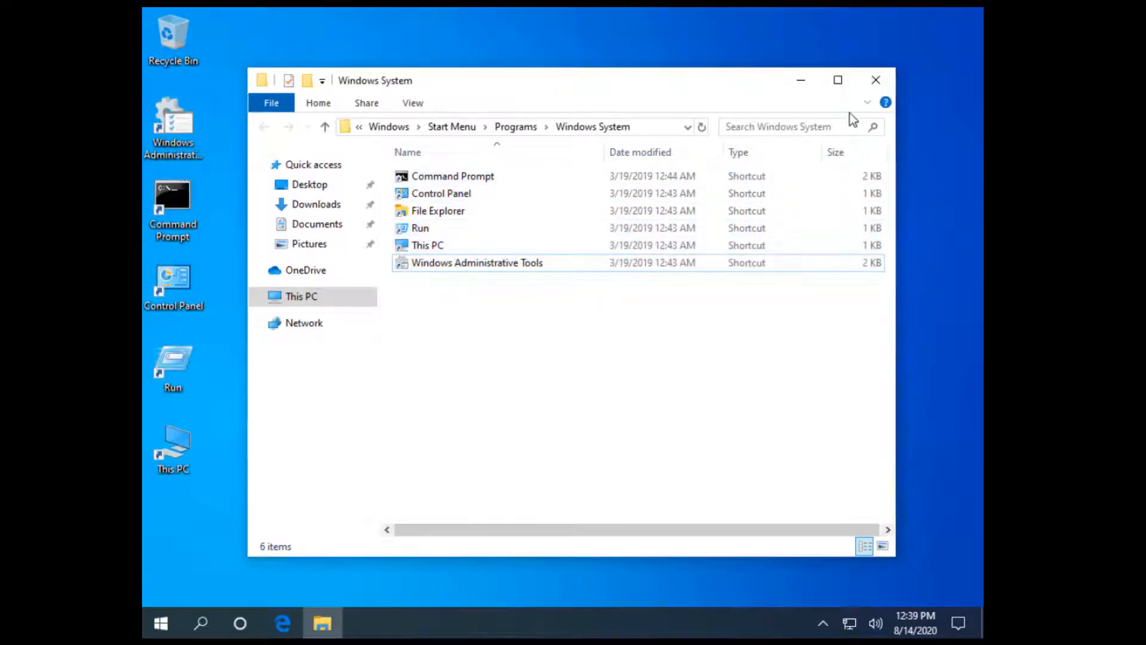
click(875, 80)
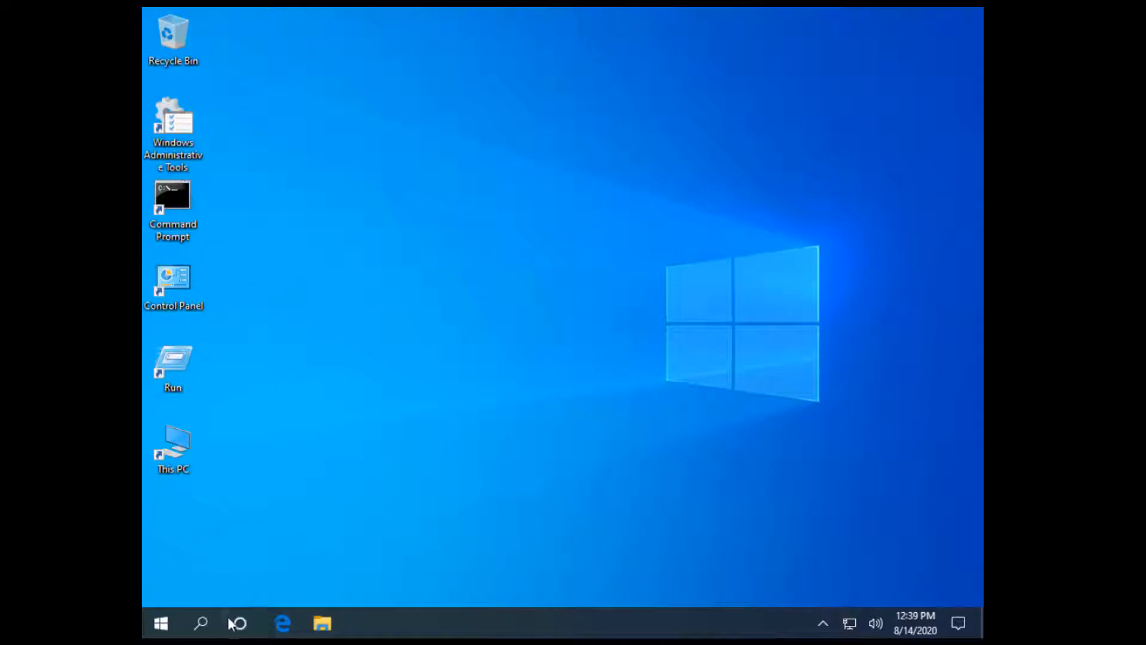
Search for powershell and open the file location of the Windows PowerShell shortcut.
click(201, 623)
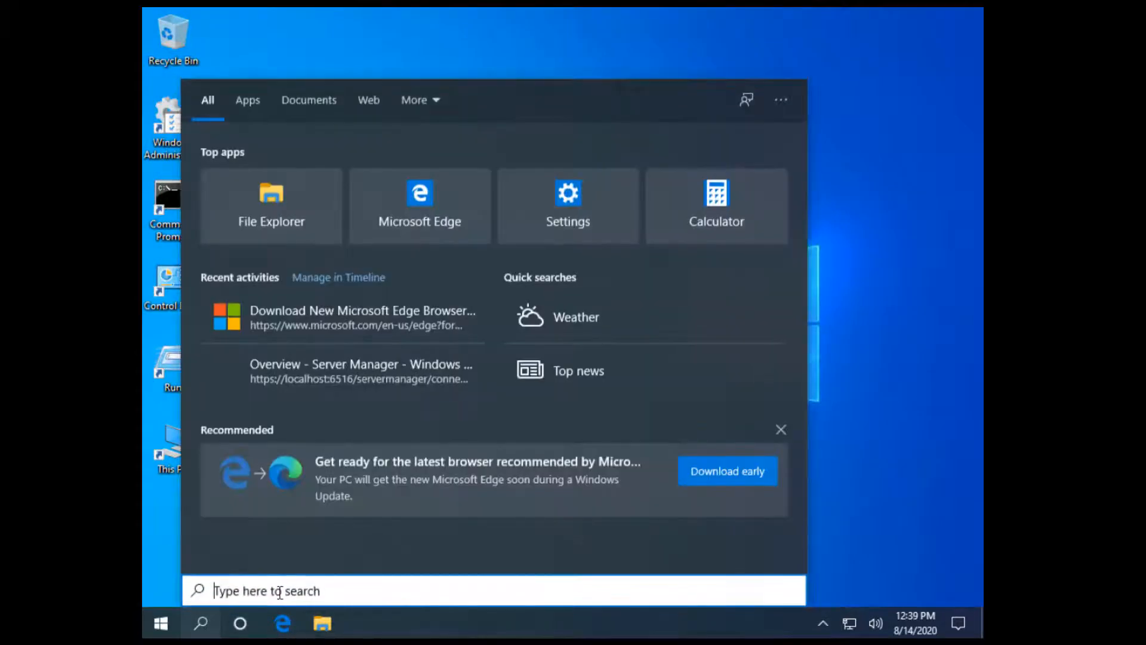
text(powershell)
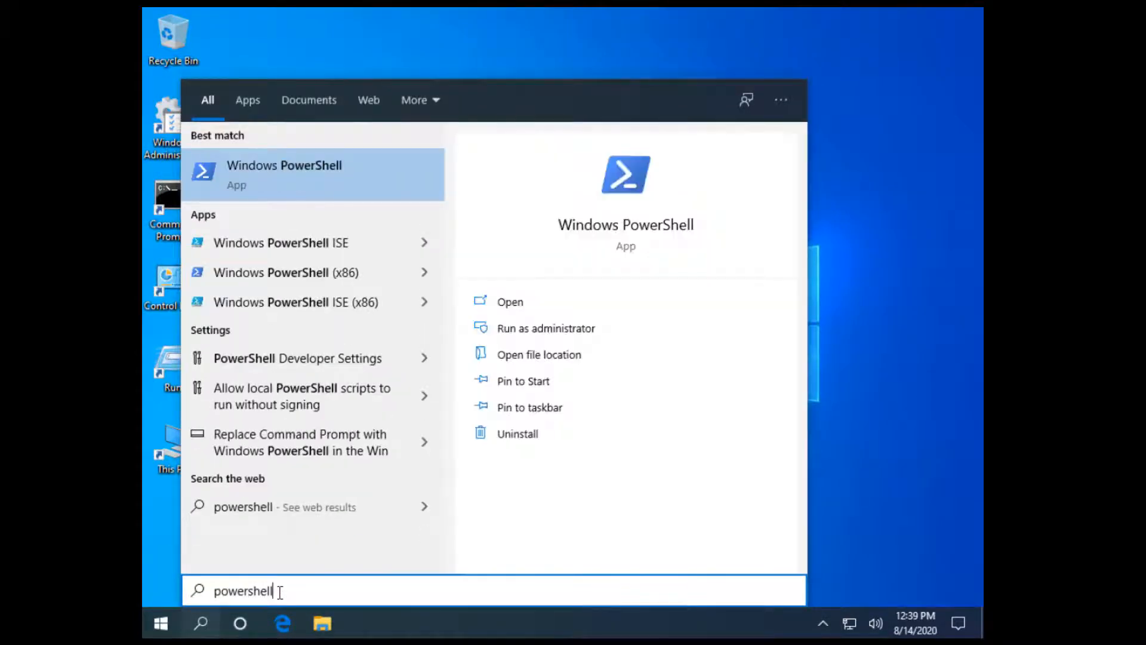
right_click(322, 175)
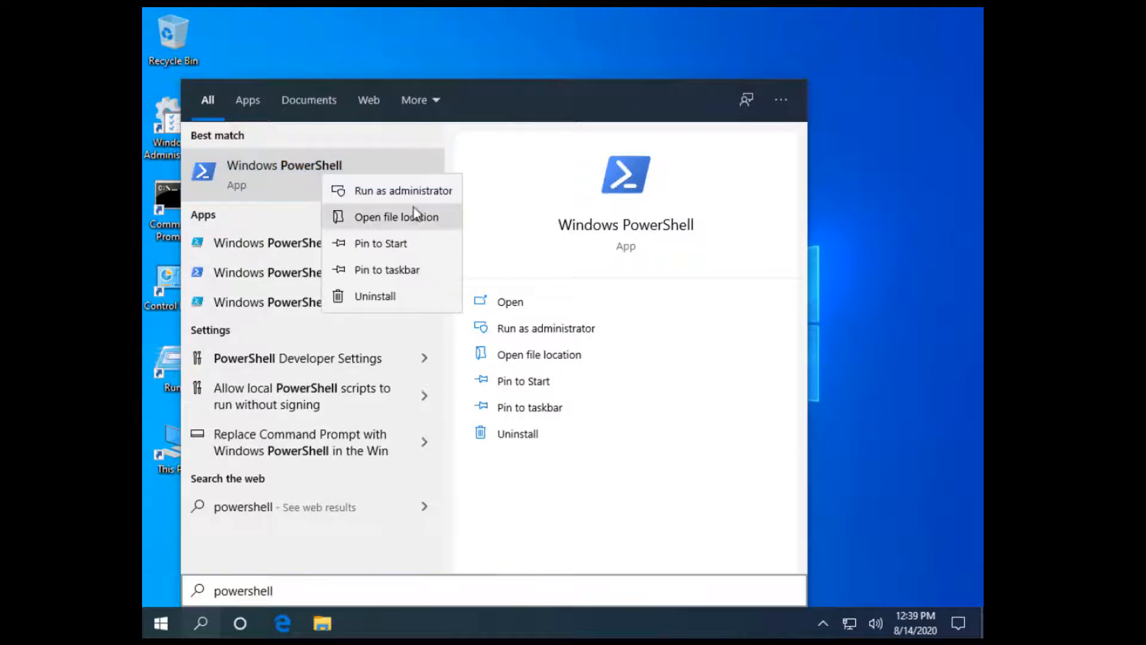
click(416, 224)
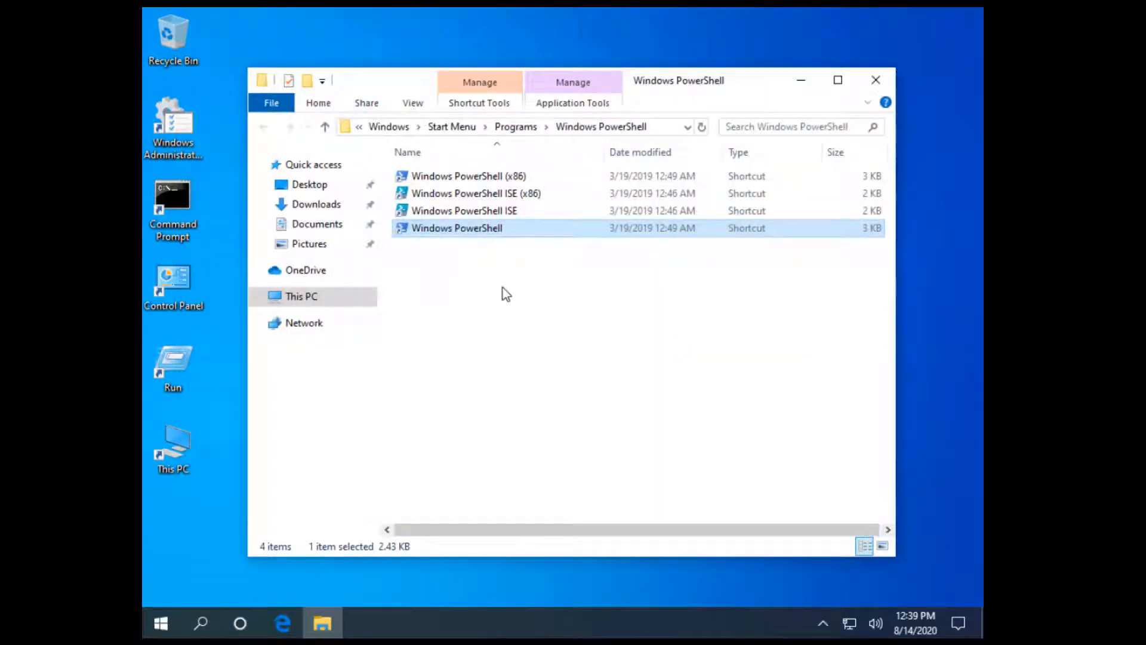
Put the Windows PowerShell and Windows PowerShell ISE shortcuts on the desktop and close the folder.
ctrl+click(506, 216)
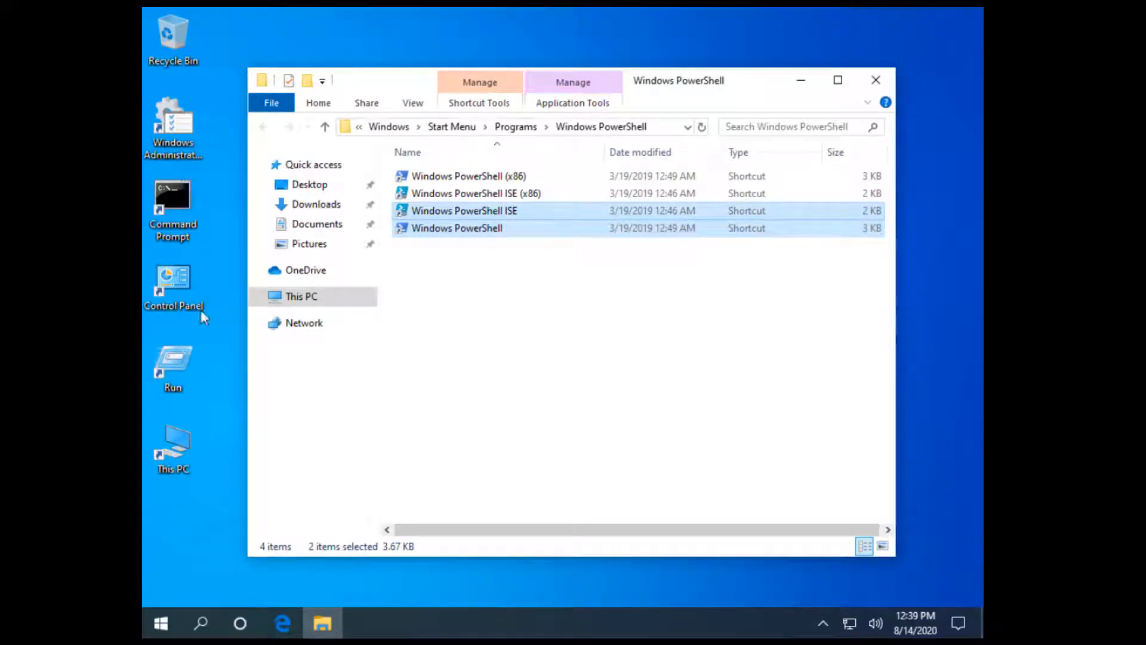
drag(209, 553, 204, 557)
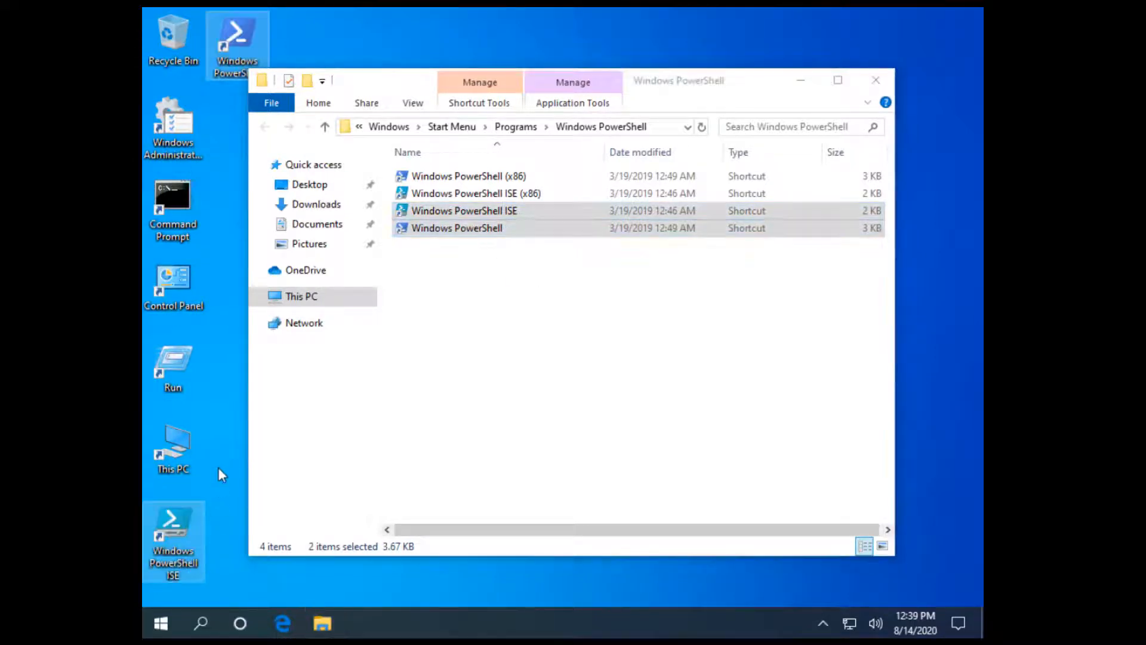
click(225, 443)
click(875, 80)
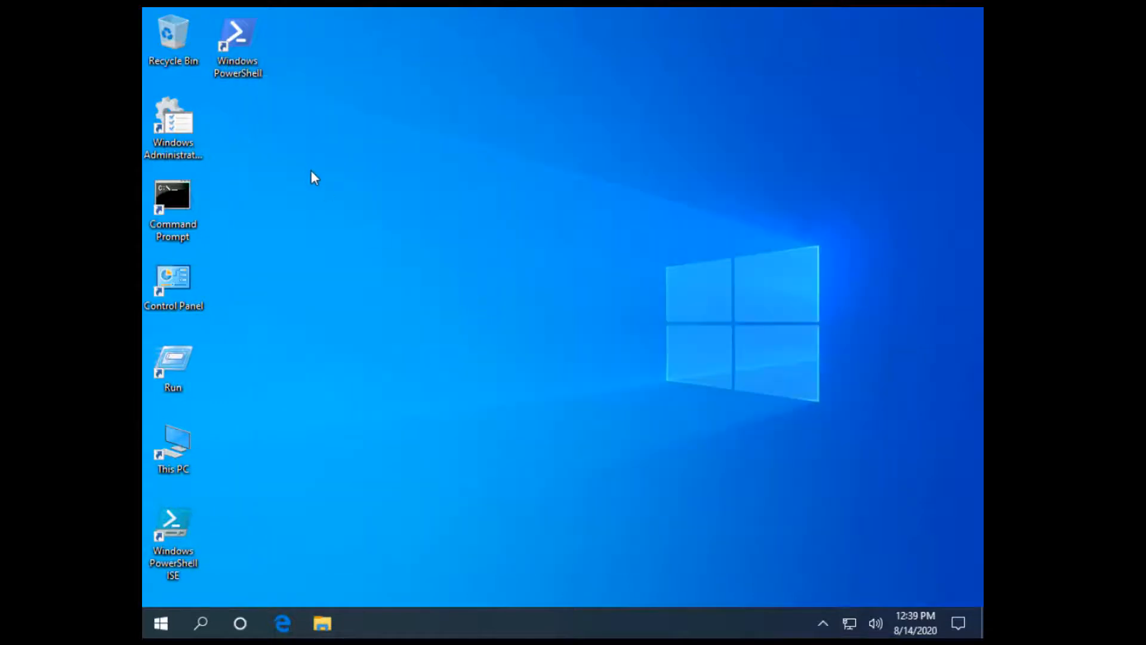
Arrange the desktop icons with Windows PowerShell beside Command Prompt and Windows PowerShell ISE beside Control Panel.
drag(244, 60, 245, 239)
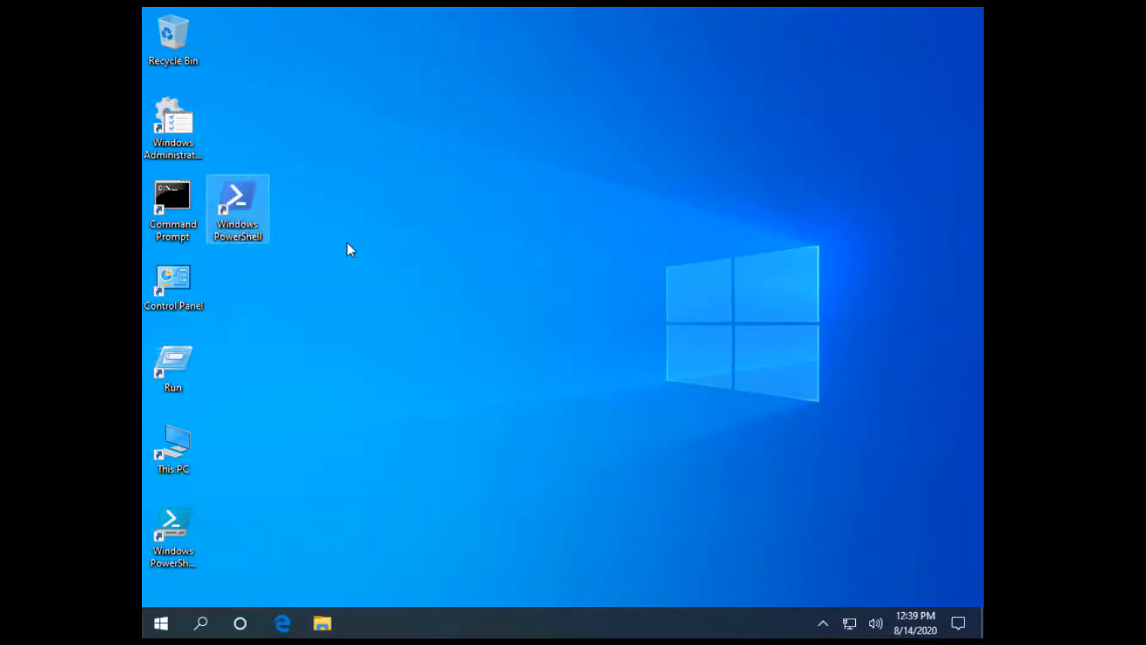
click(349, 247)
drag(201, 543, 265, 301)
click(368, 306)
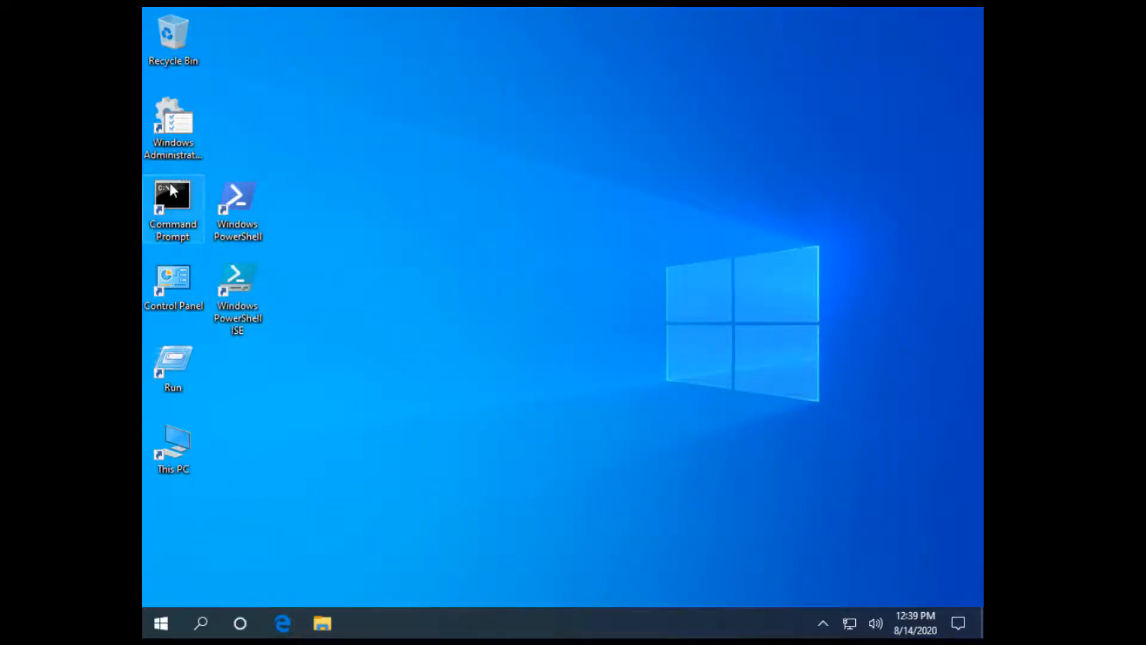
Open Command Prompt from the desktop and run hostname to check the computer's name.
double_click(169, 203)
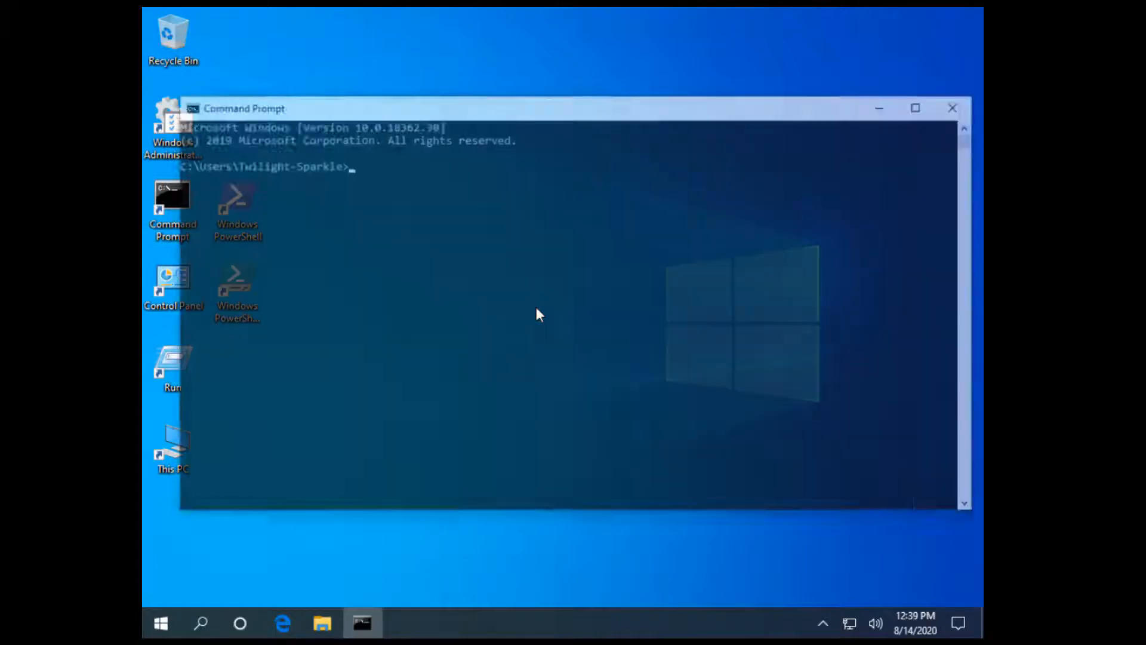
text(hostname)
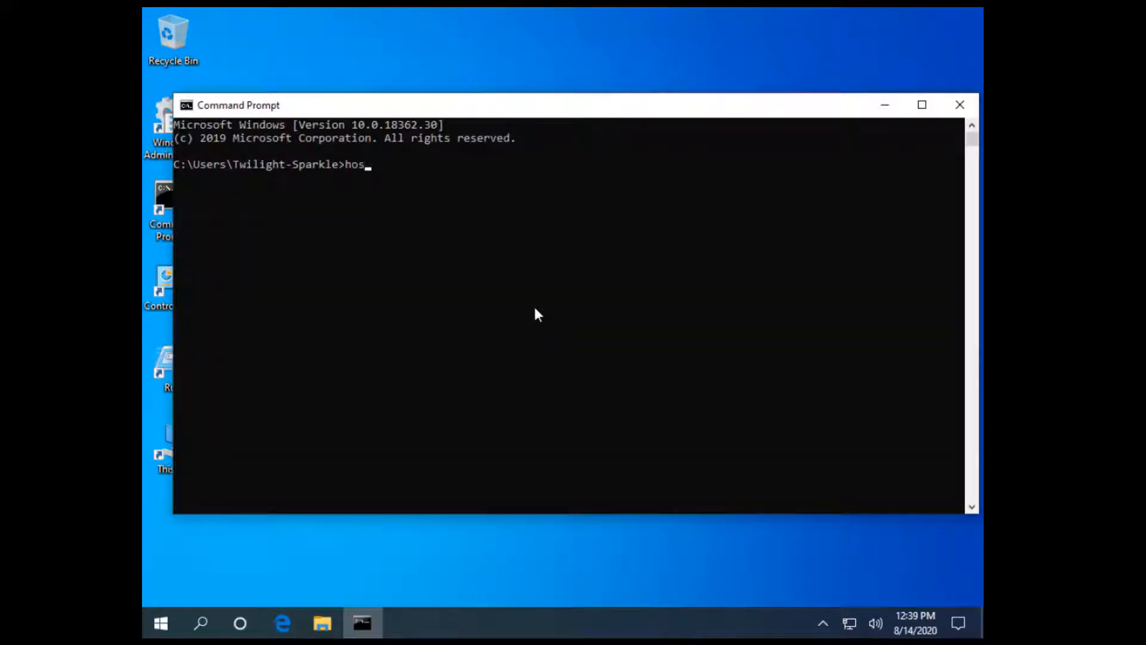
key(Return)
click(250, 216)
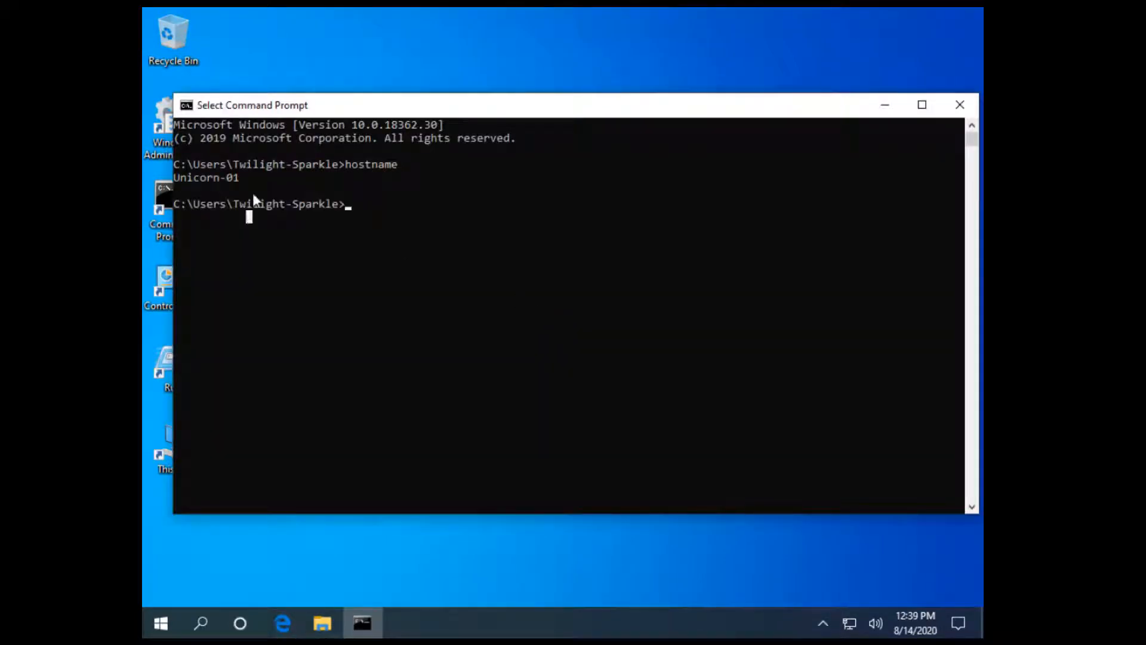
click(376, 216)
Run whoami to check the signed-in domain account, and exit Command Prompt.
text(whoami)
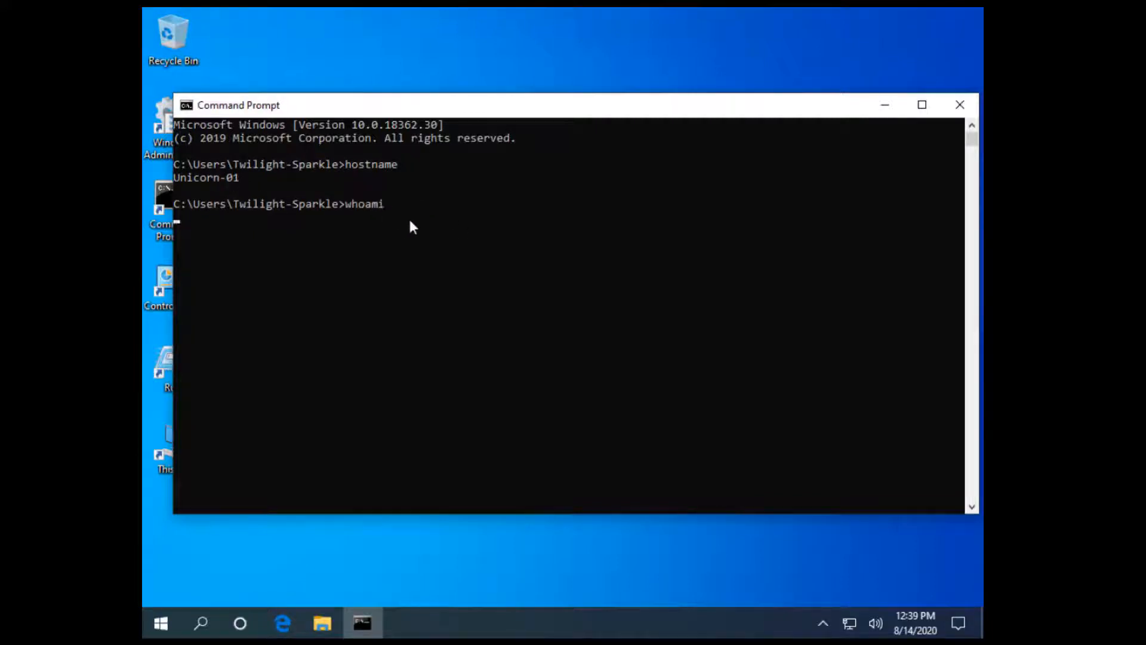
key(Return)
drag(174, 219, 225, 221)
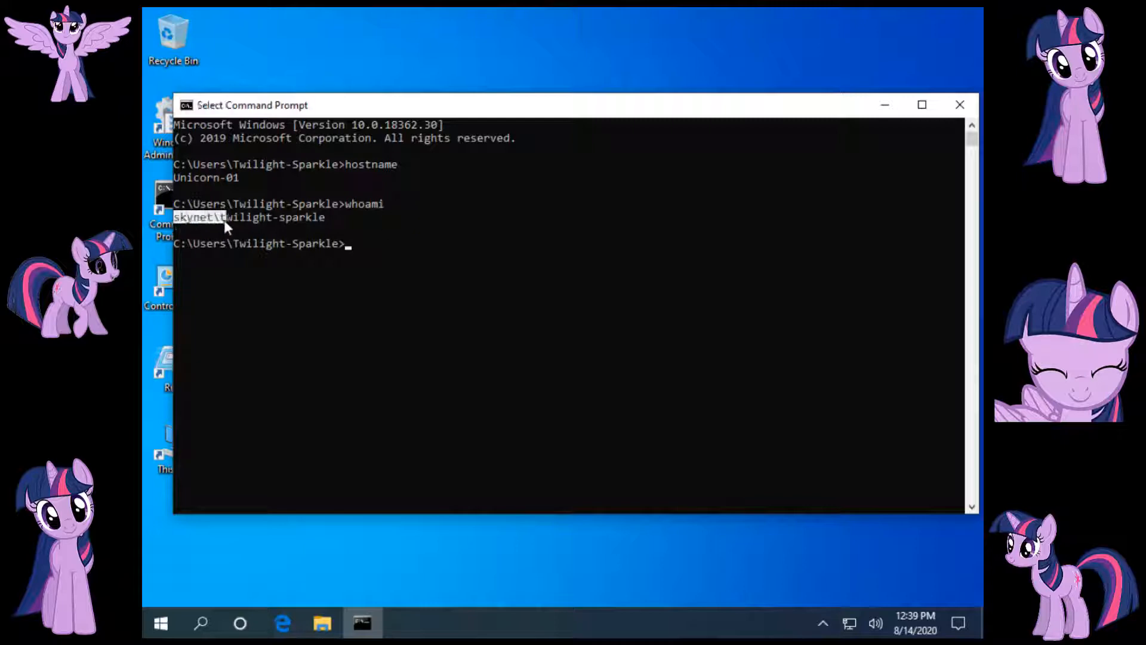
drag(334, 230, 144, 221)
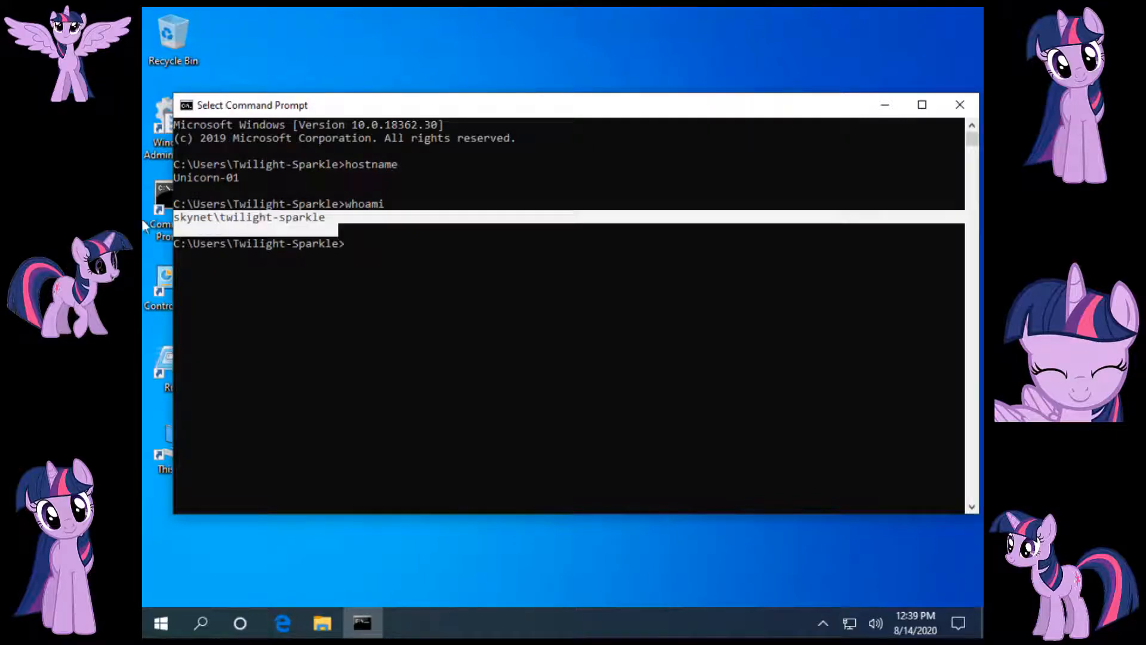
click(421, 269)
text(exit)
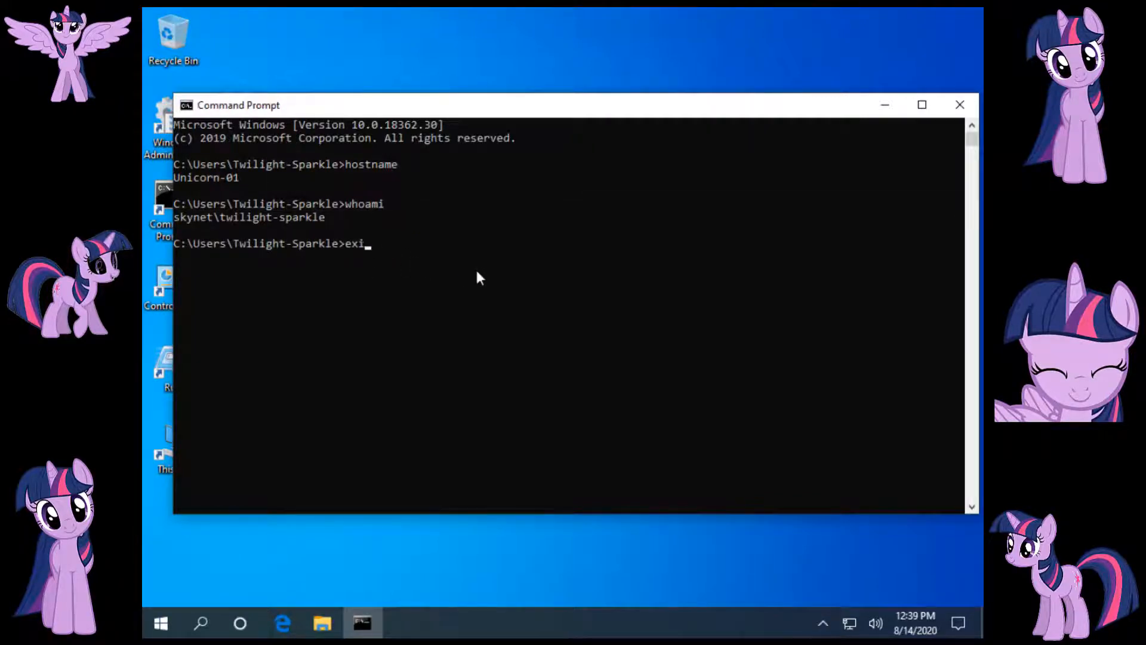
key(Return)
click(477, 271)
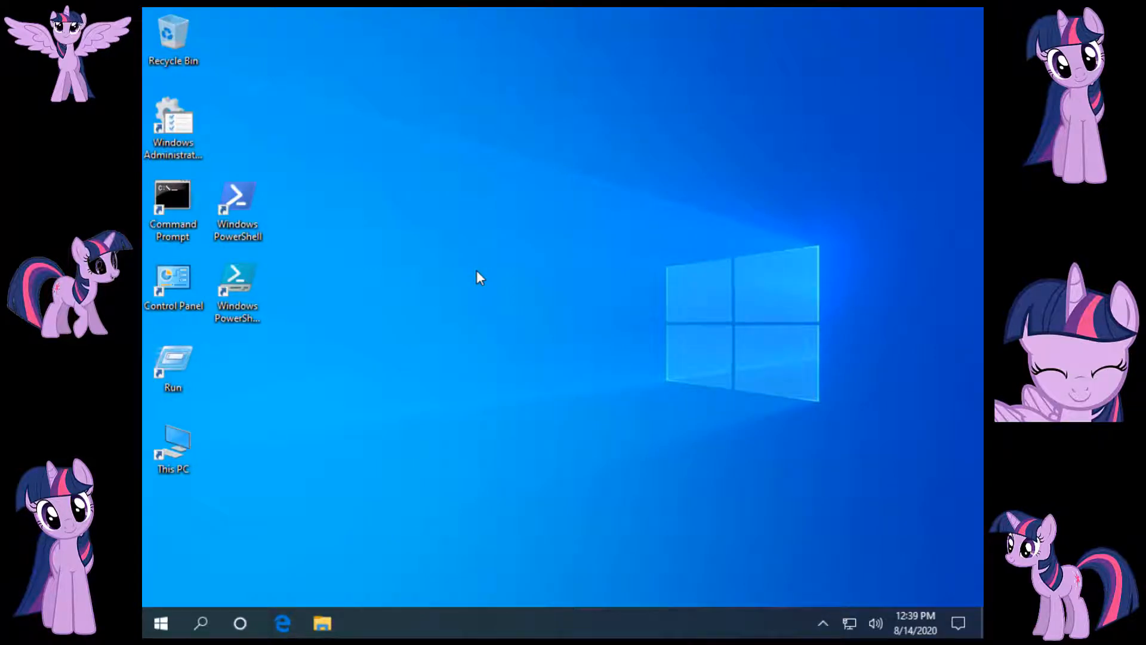
click(284, 627)
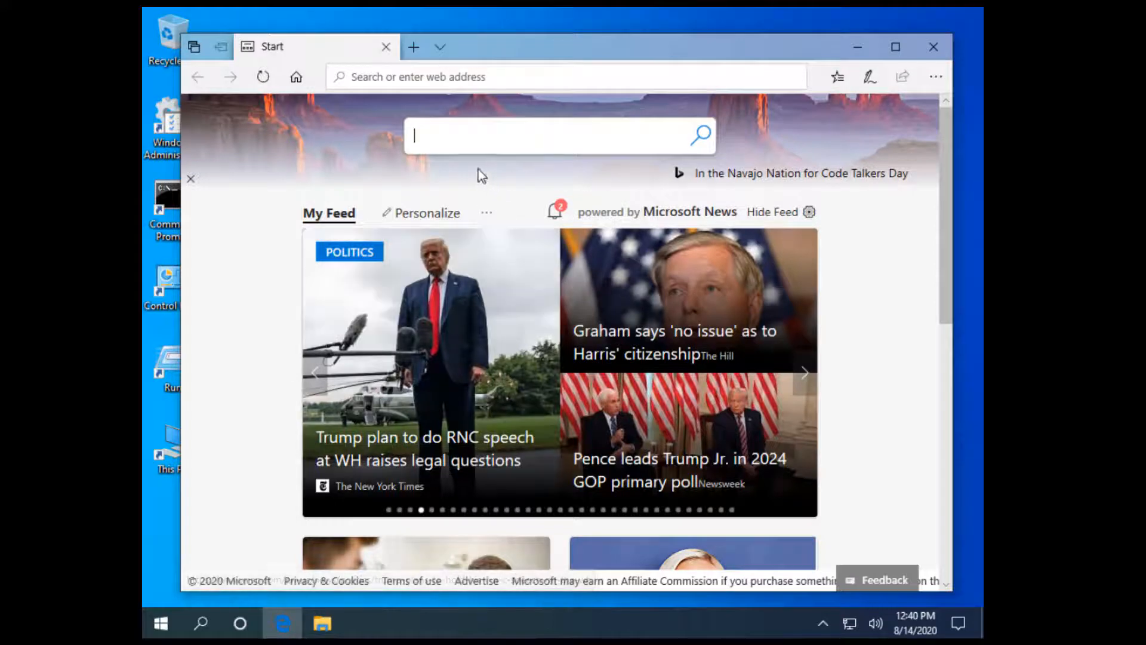
click(509, 77)
text(www.google.com)
key(Return)
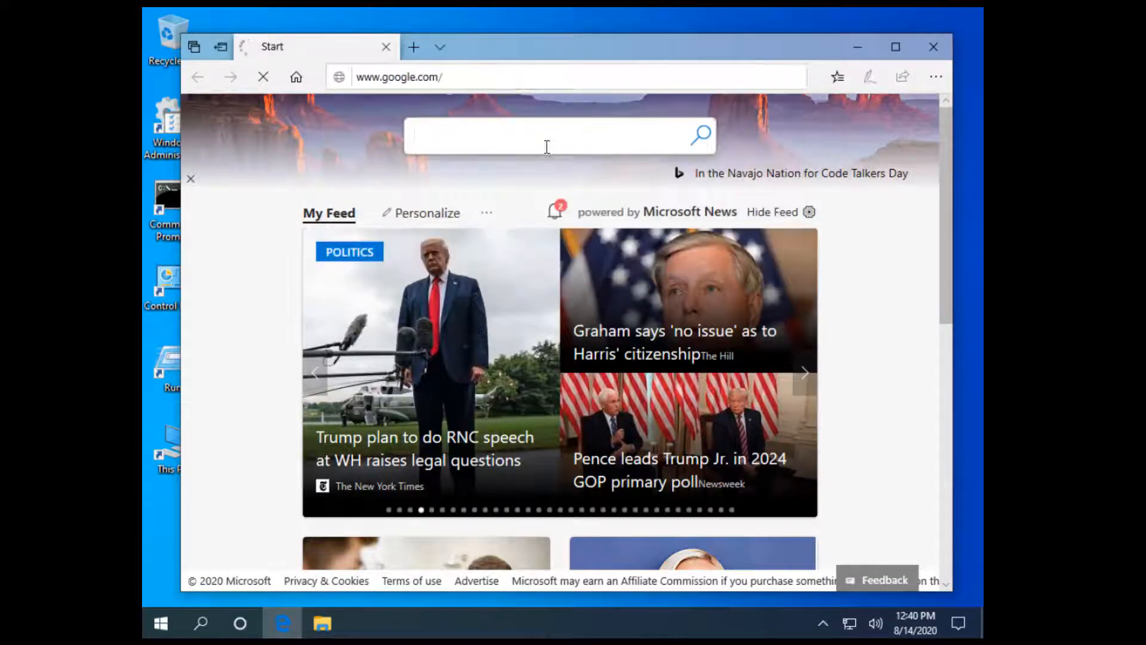
Search Google for "download chrome" and download Chrome from the official Google Chrome page.
text(download chrome)
key(Return)
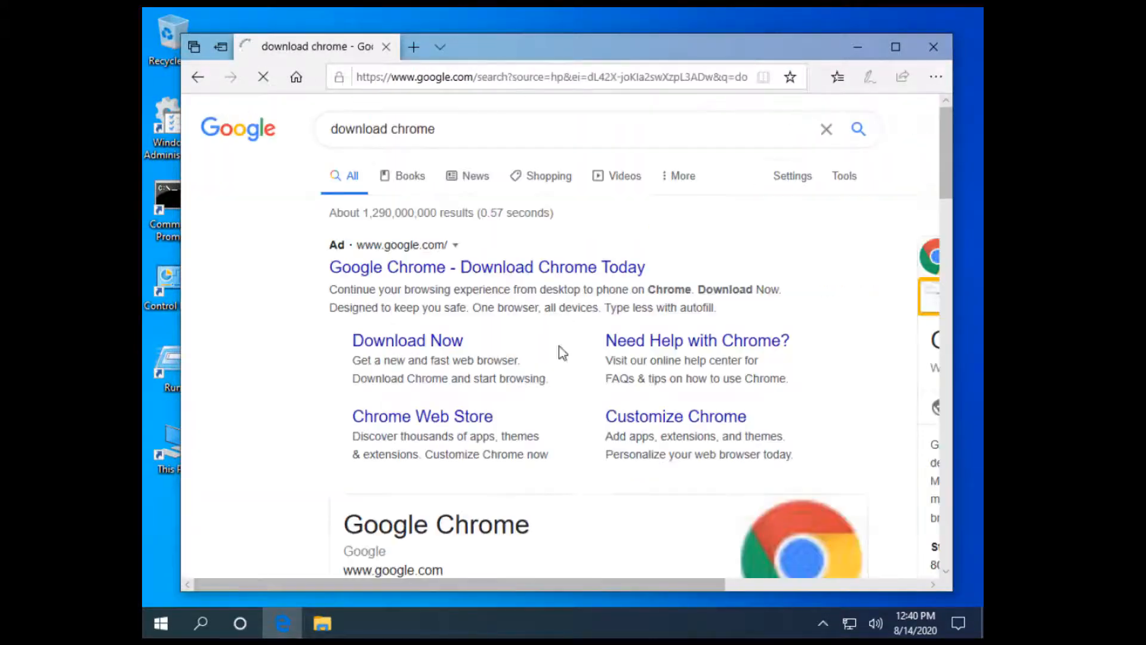
scroll(560, 346, down, 5)
click(391, 313)
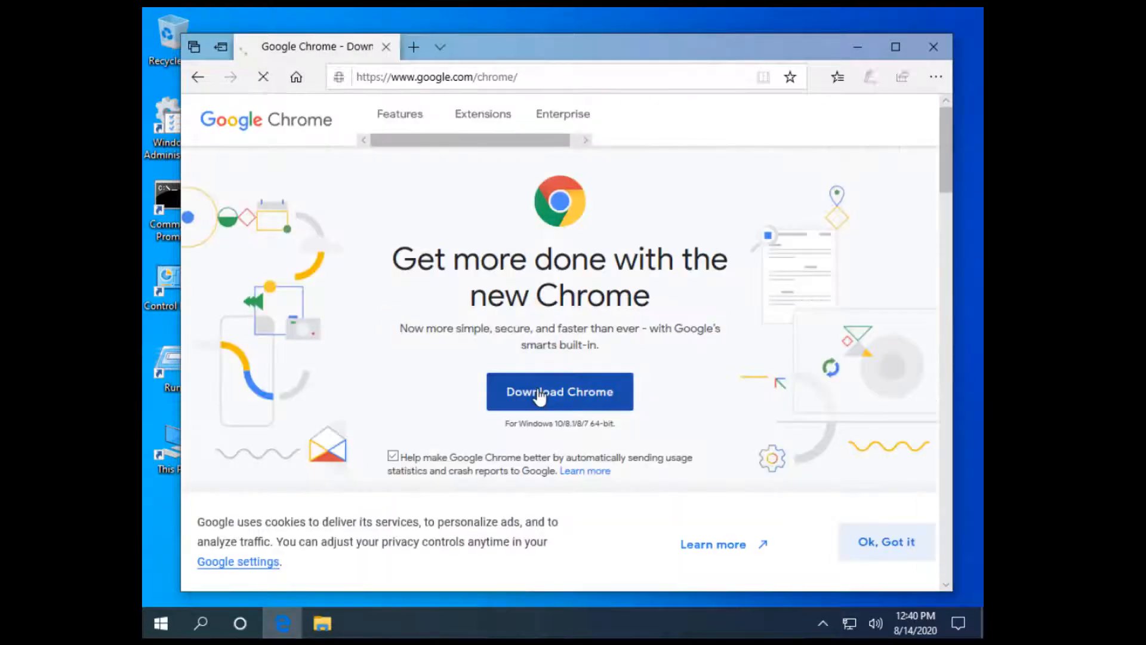
click(546, 399)
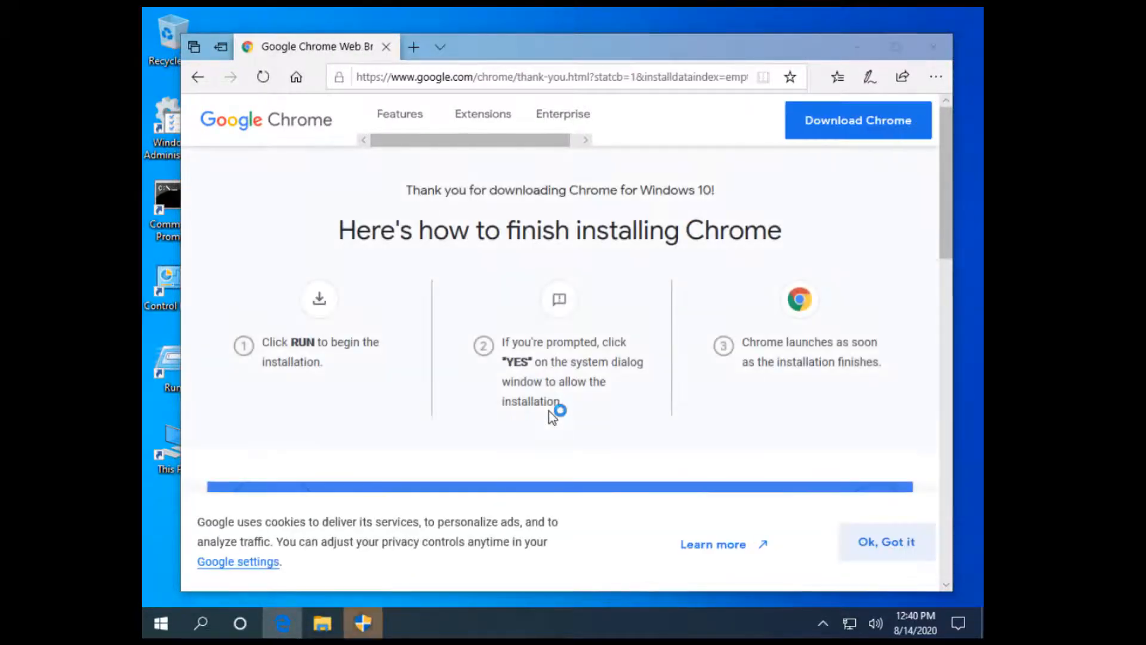
Allow the Chrome installer to make changes, and close the Welcome to Chrome page once installation finishes.
click(364, 624)
click(482, 432)
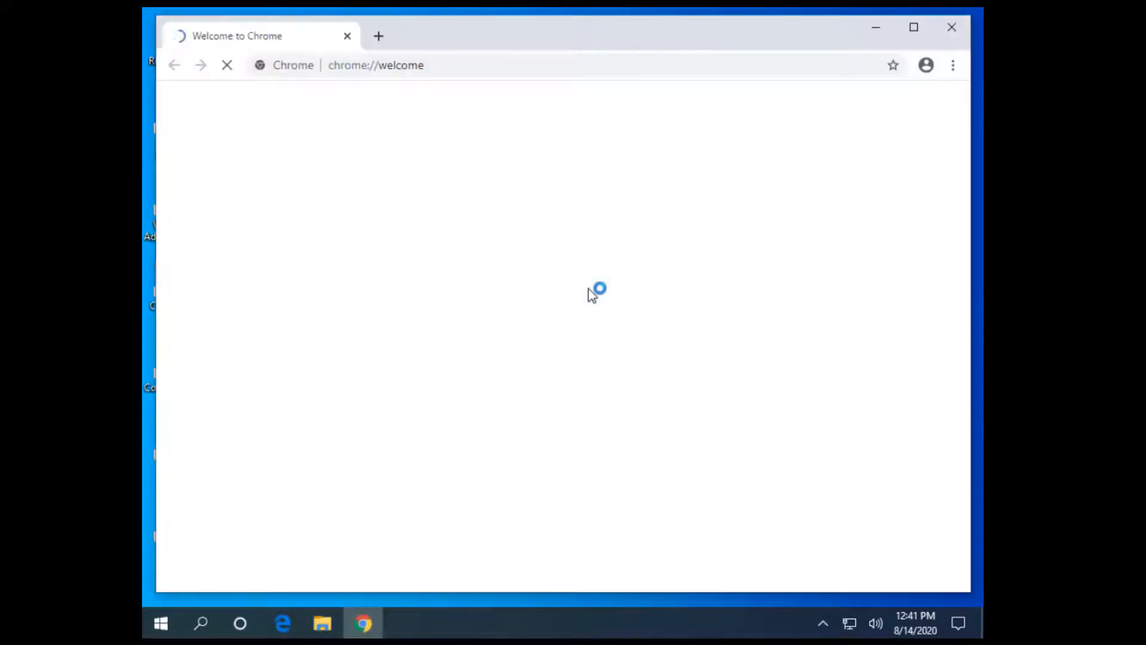
click(348, 36)
Unlock the taskbar and pin the Google Chrome and Windows PowerShell ISE desktop shortcuts to it, ahead of Microsoft Edge.
right_click(439, 624)
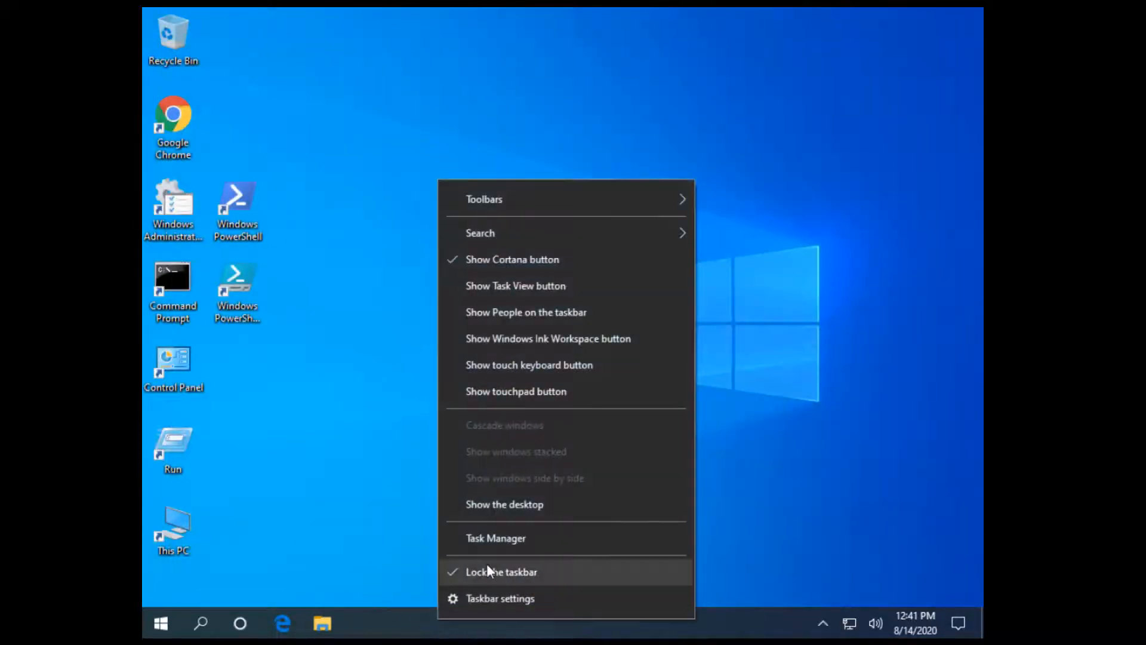
click(481, 571)
drag(177, 121, 371, 631)
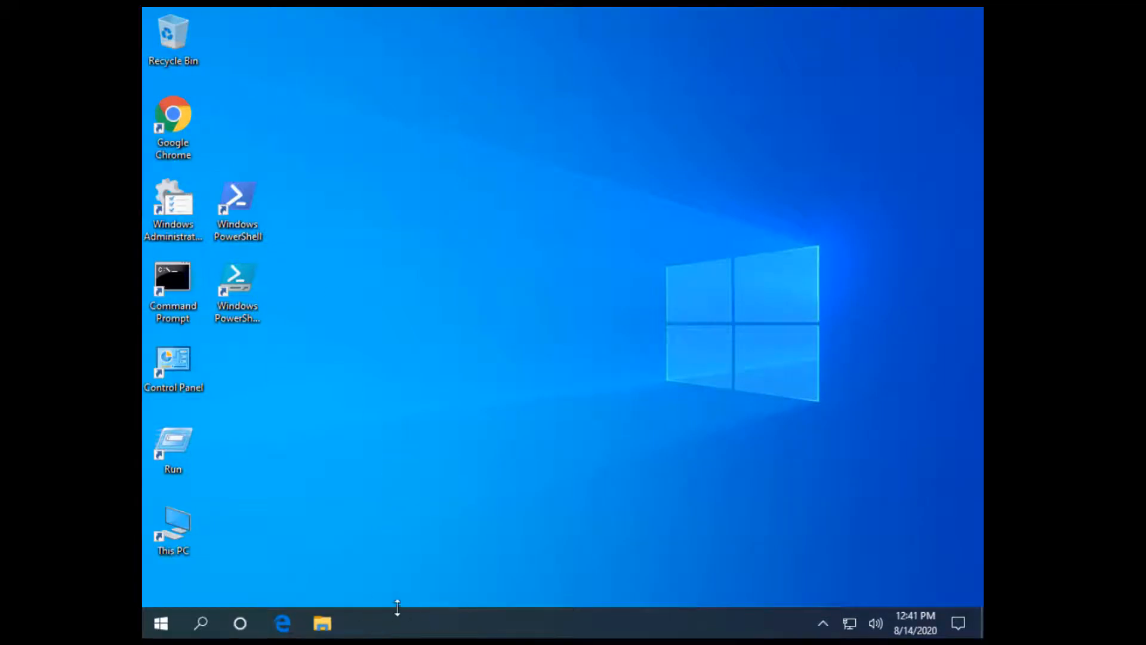
right_click(392, 637)
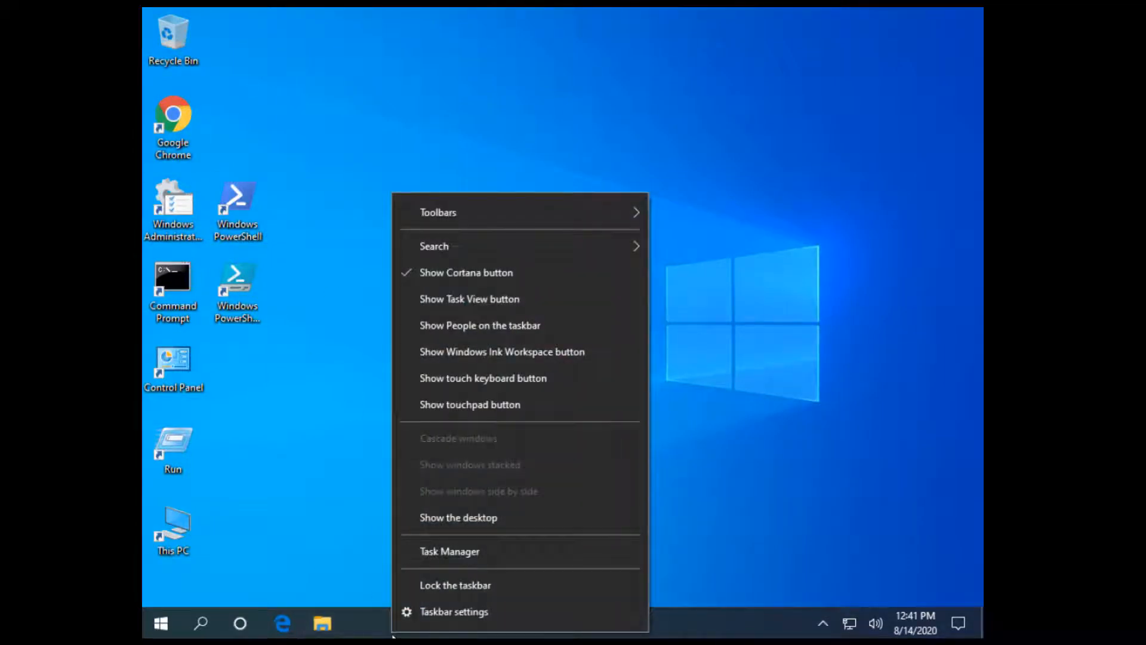
click(344, 527)
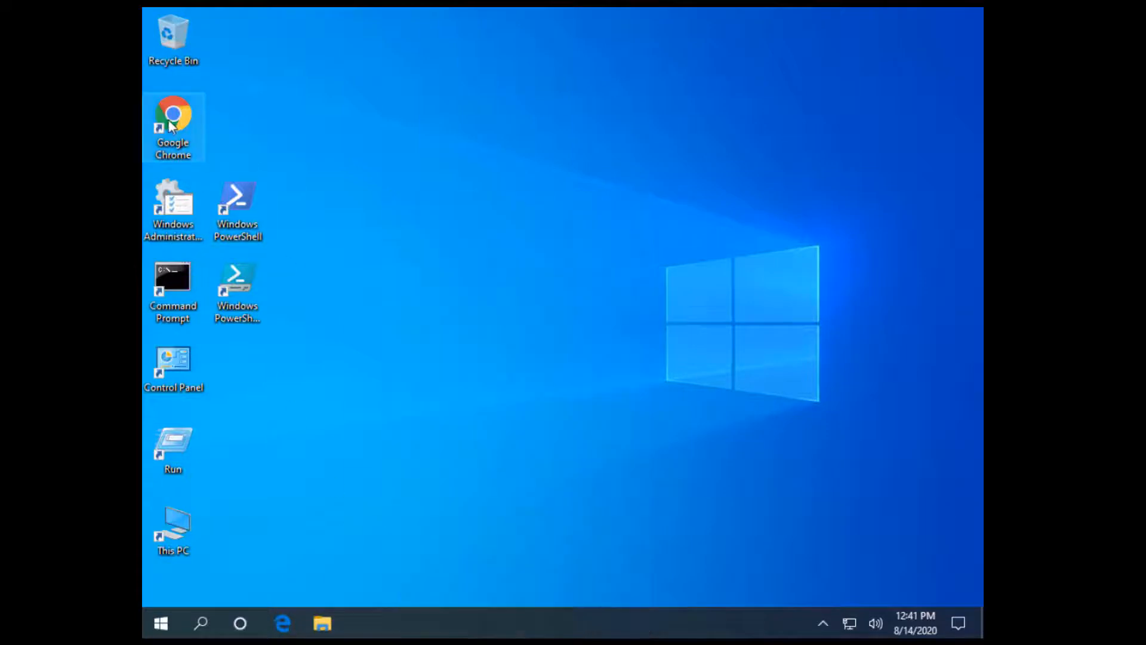
drag(173, 125, 281, 625)
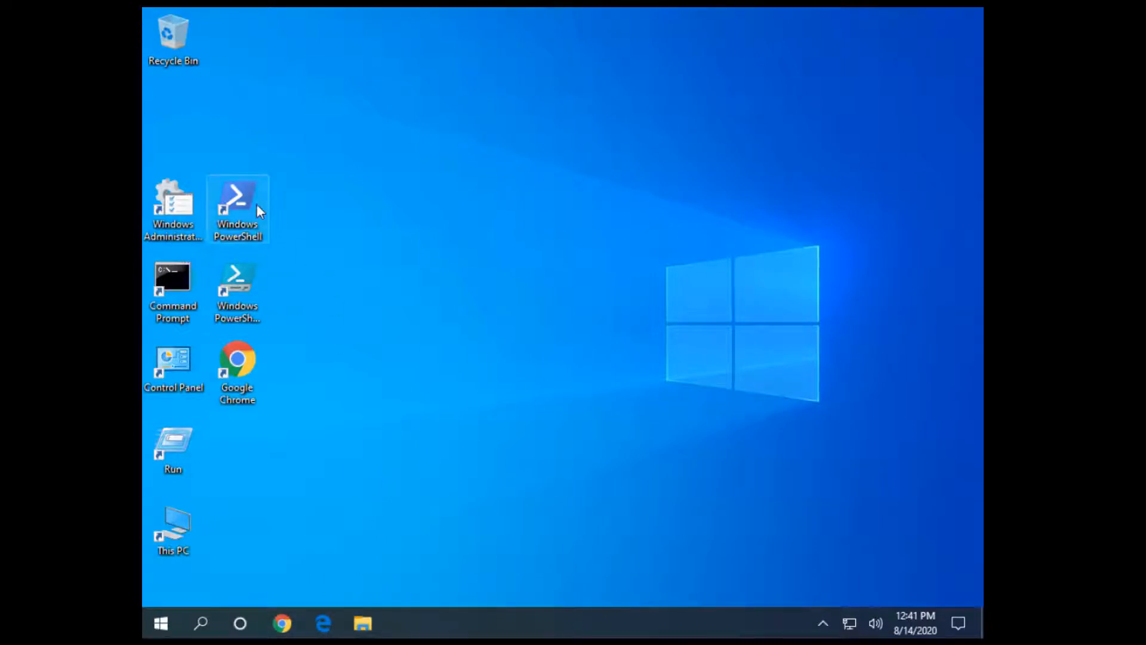
drag(255, 277, 323, 624)
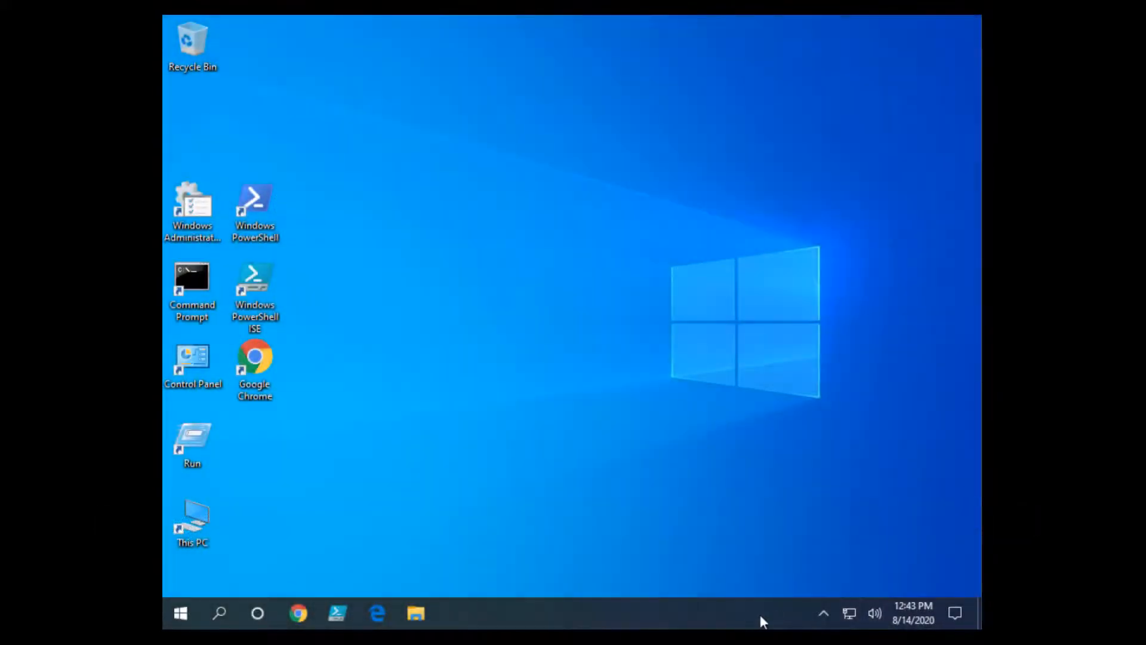
Add a new taskbar toolbar that points to the folder %ProgramData%\Microsoft\Windows\Start Menu\Programs.
right_click(761, 614)
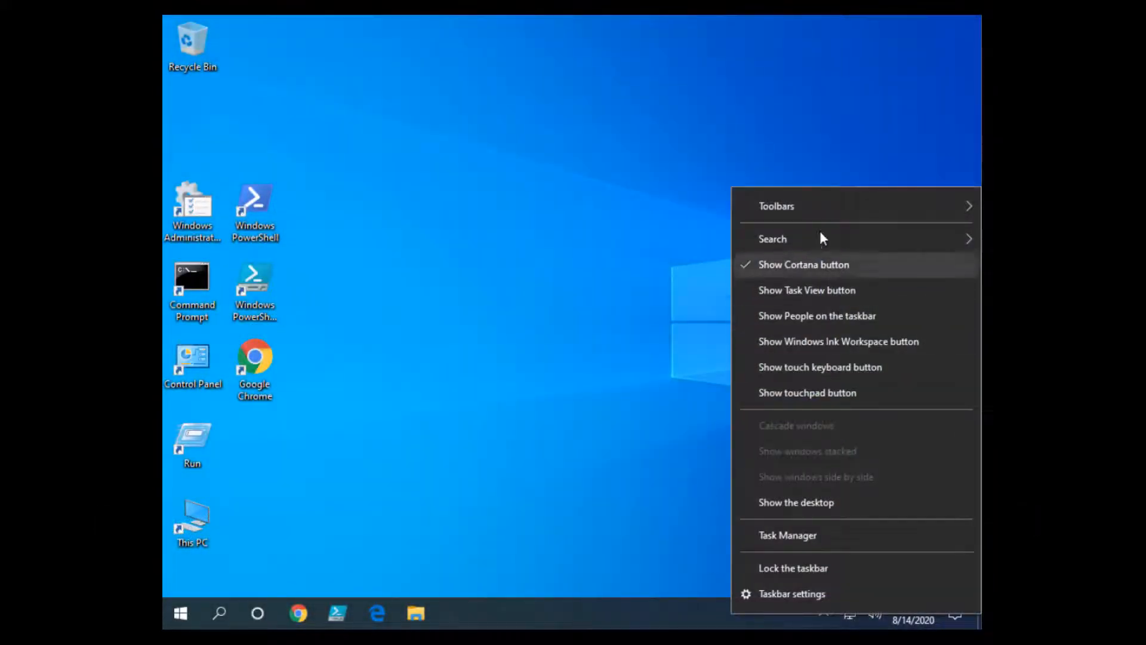
mouse_move(827, 212)
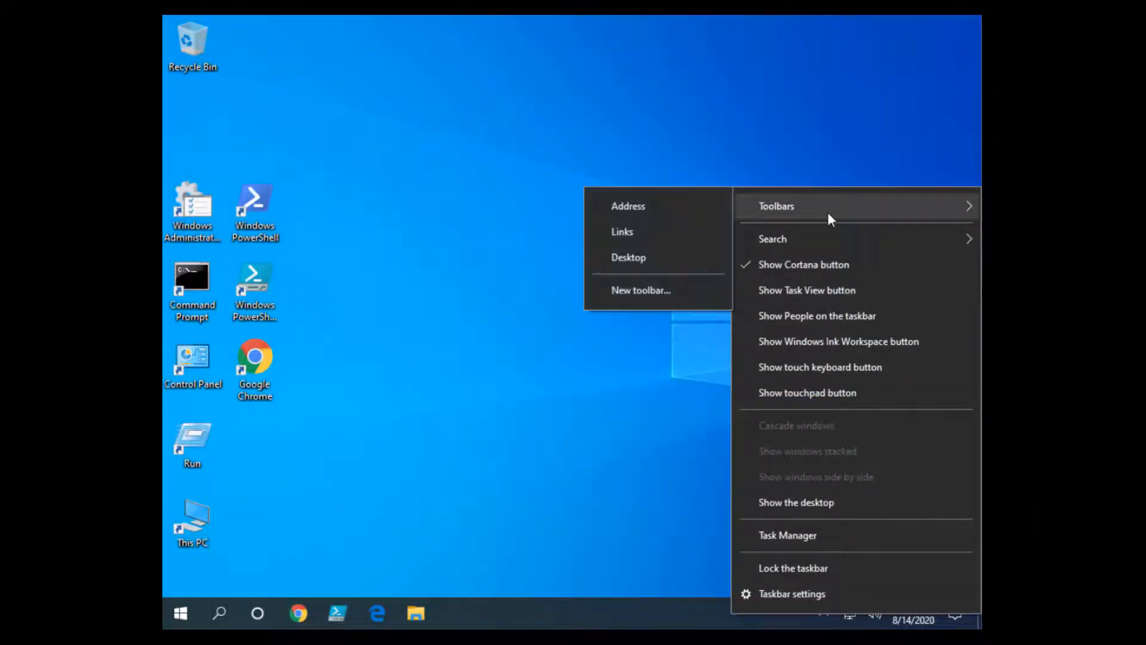
click(654, 295)
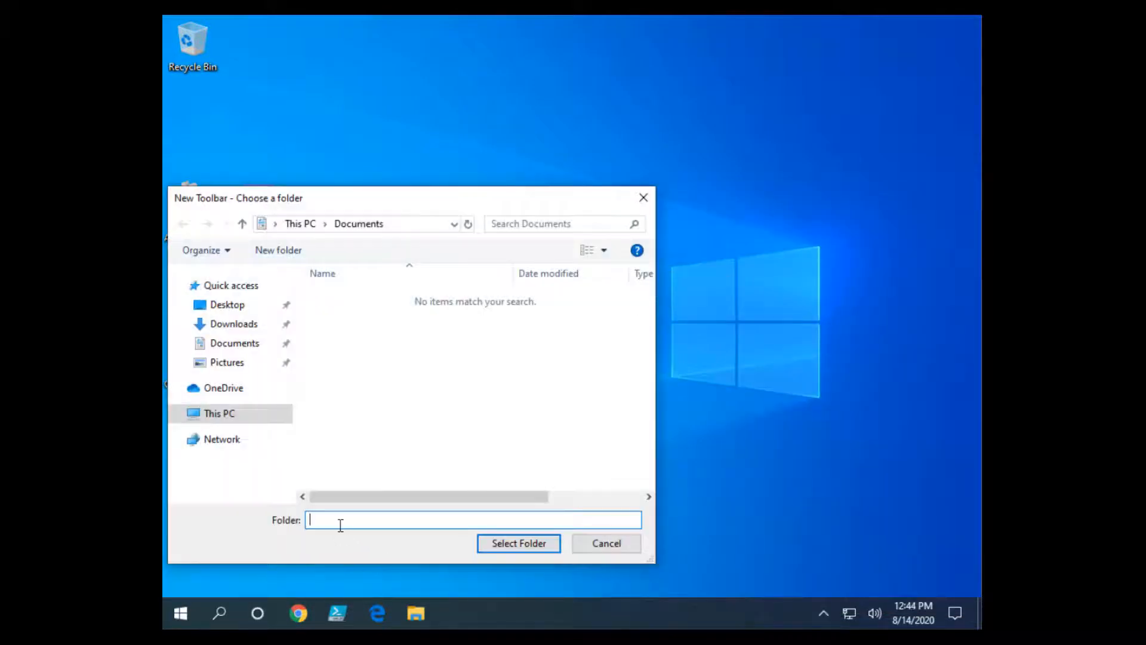
text(%ProgramData%\Microsoft\Windows\Start Menu\Programs)
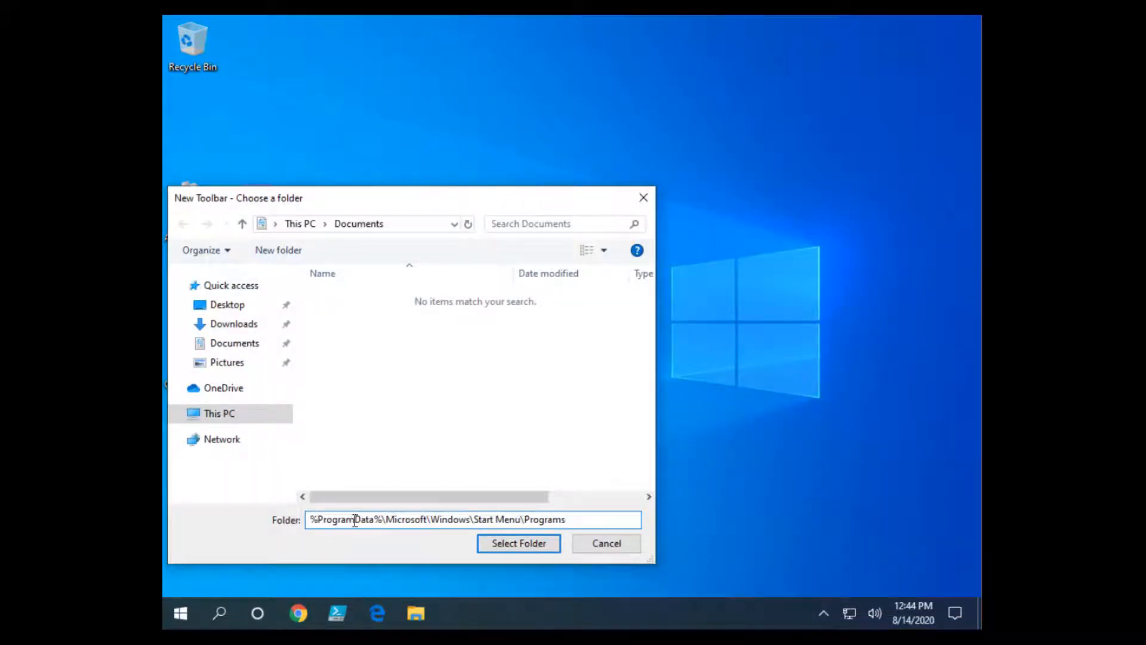
key(Home)
drag(334, 523, 381, 522)
click(382, 519)
double_click(398, 521)
click(453, 521)
double_click(486, 519)
double_click(543, 519)
click(576, 521)
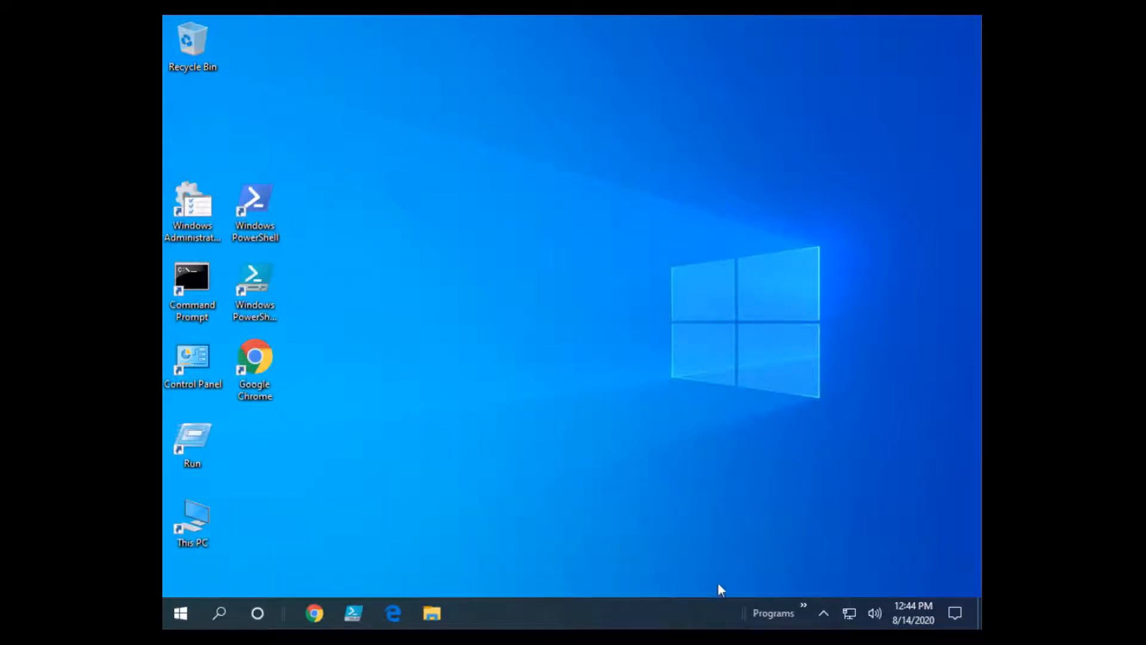
Browse the Programs toolbar's folders, including Windows Accessories and Windows Ease of Access.
click(806, 611)
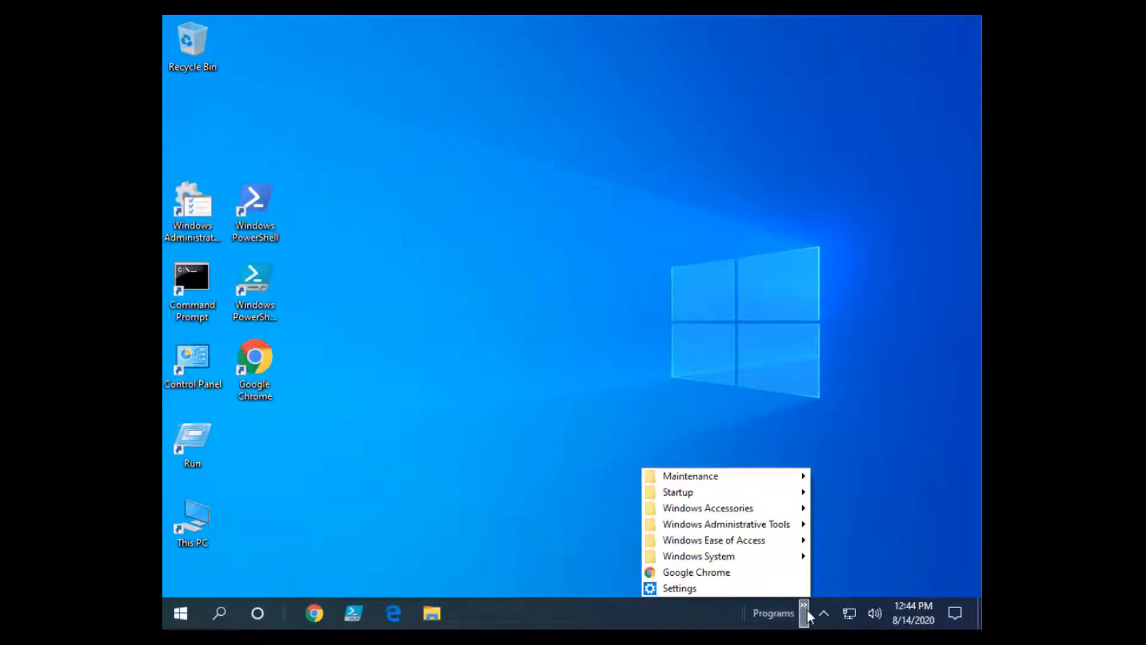
mouse_move(776, 511)
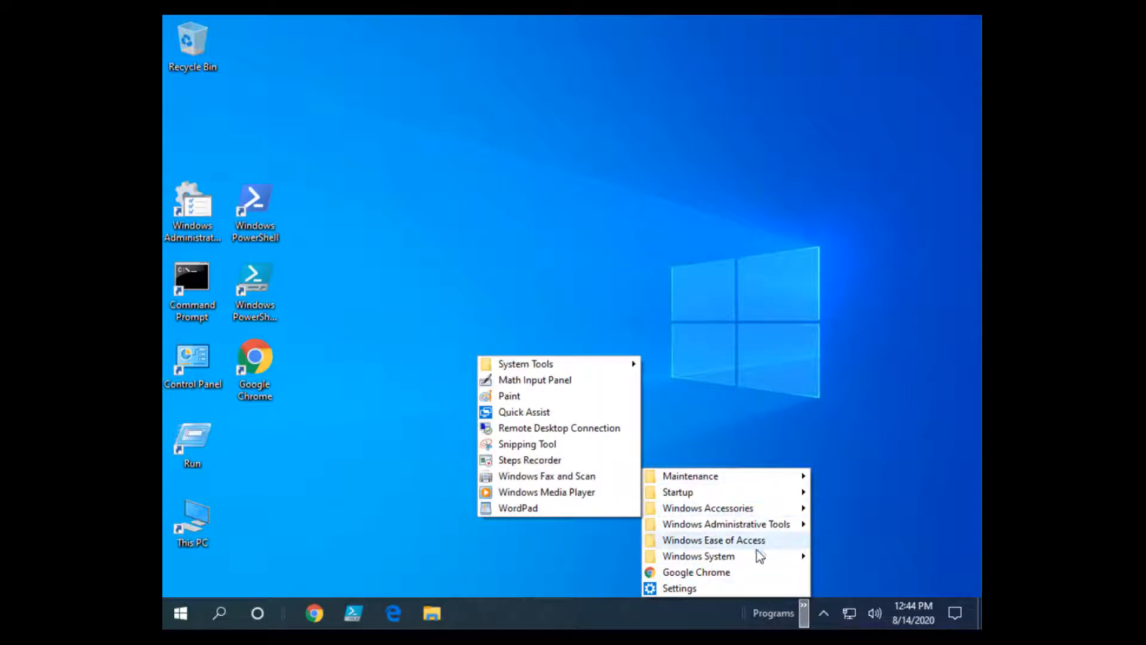
mouse_move(779, 541)
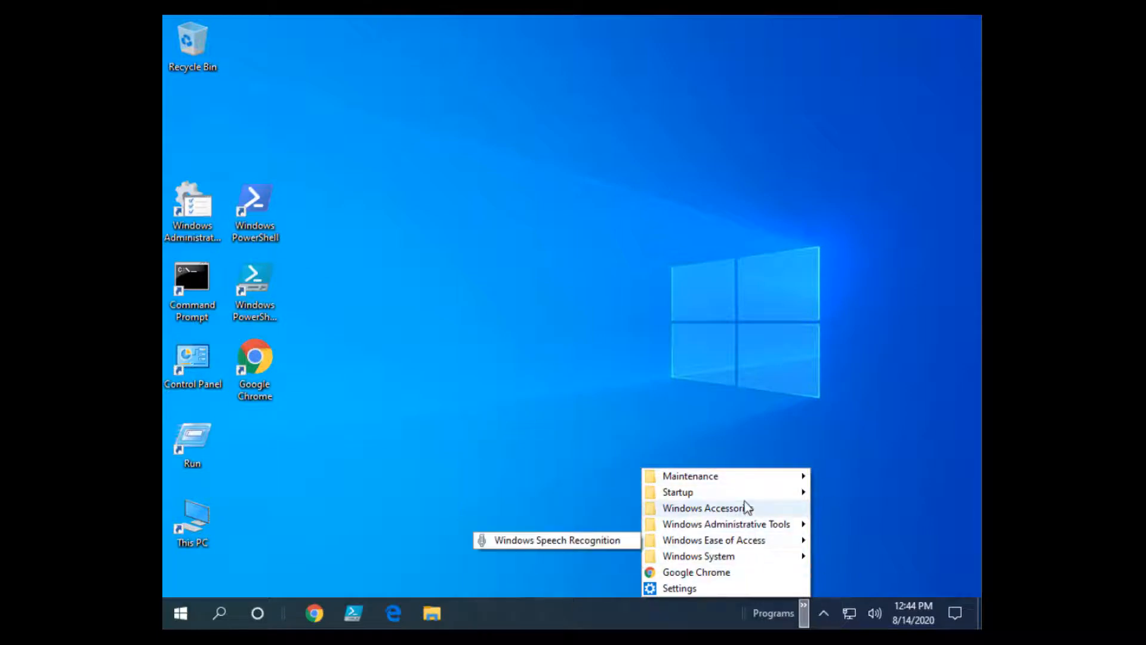
click(231, 576)
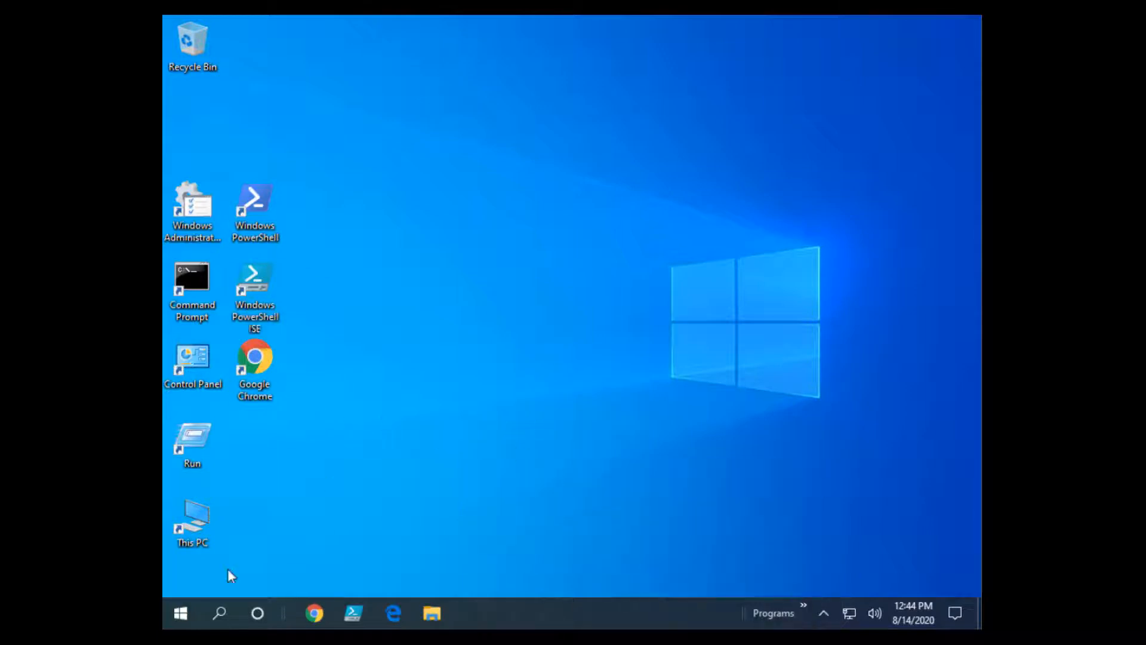
Look through the full Start menu app list to compare it with the Programs toolbar.
click(177, 624)
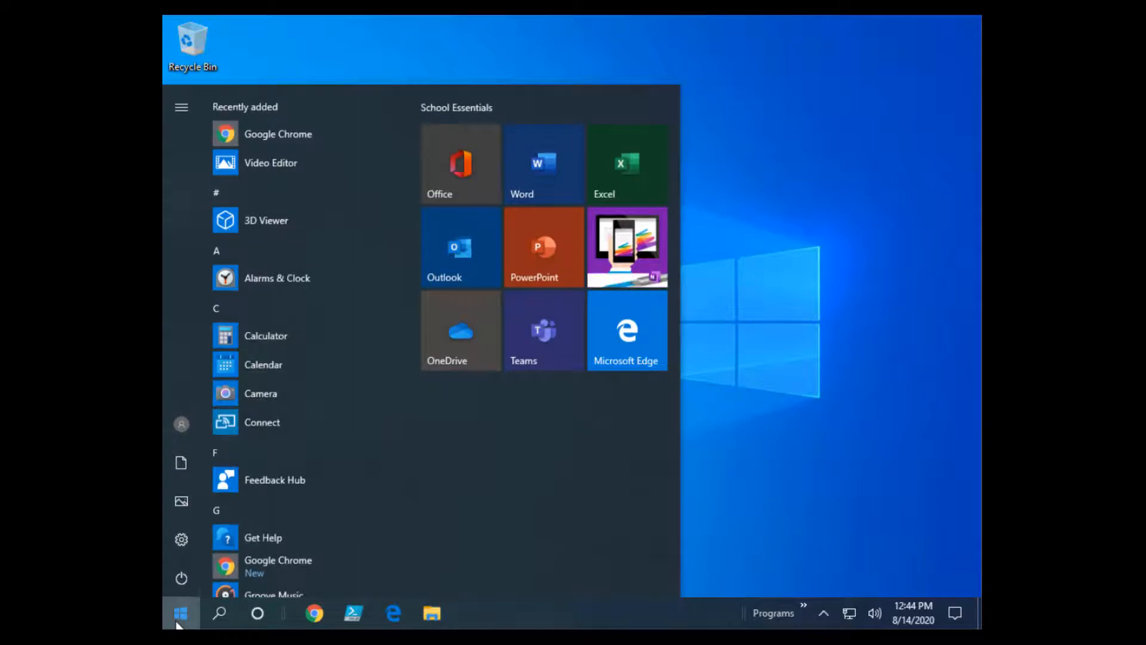
scroll(314, 438, down, 3)
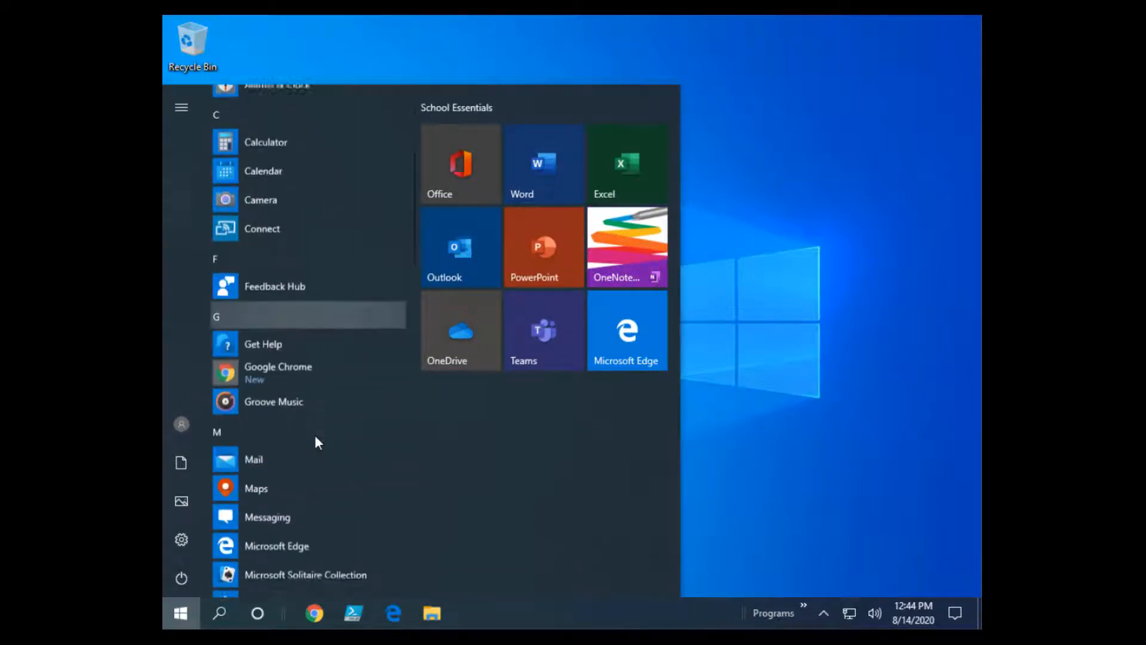
scroll(316, 441, down, 8)
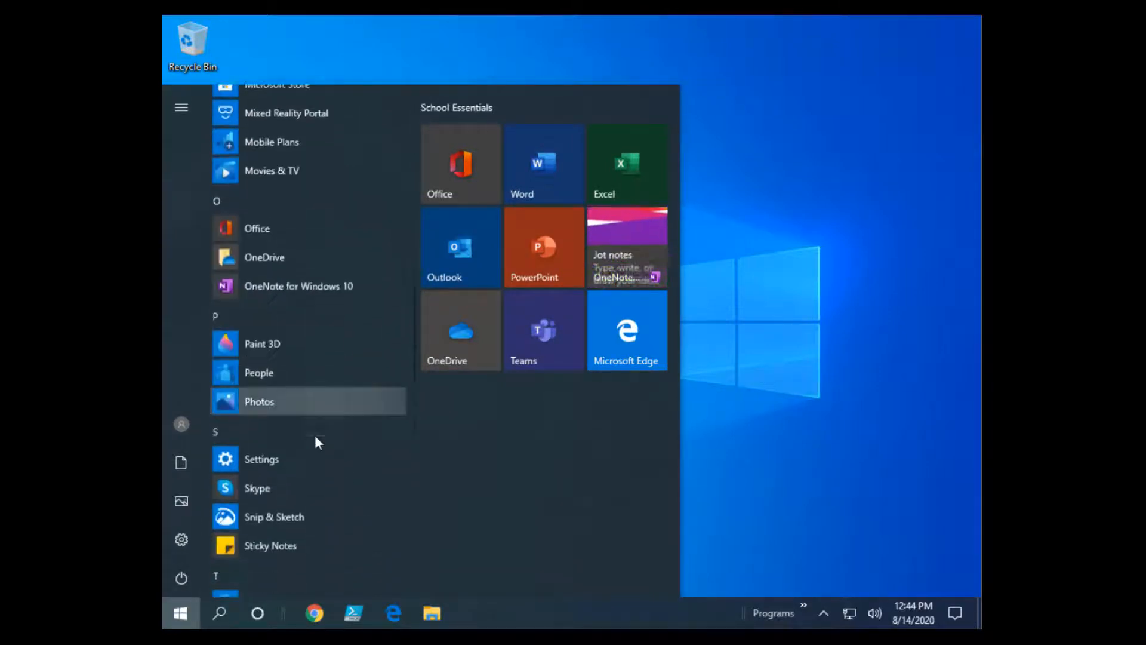
scroll(316, 442, down, 10)
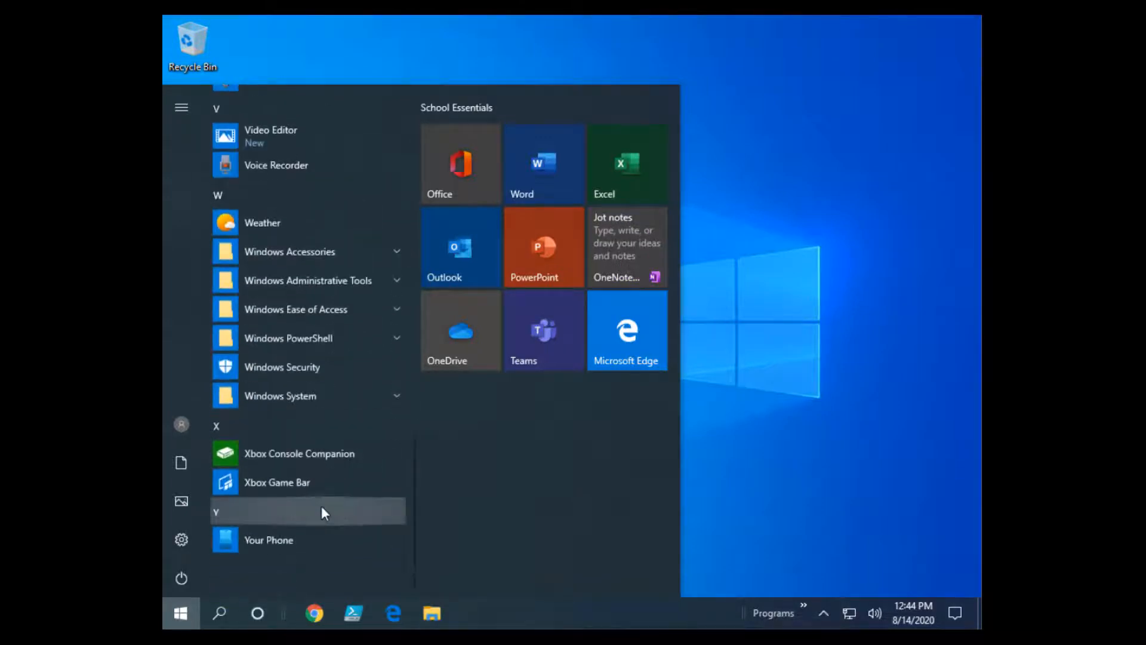
scroll(321, 506, up, 20)
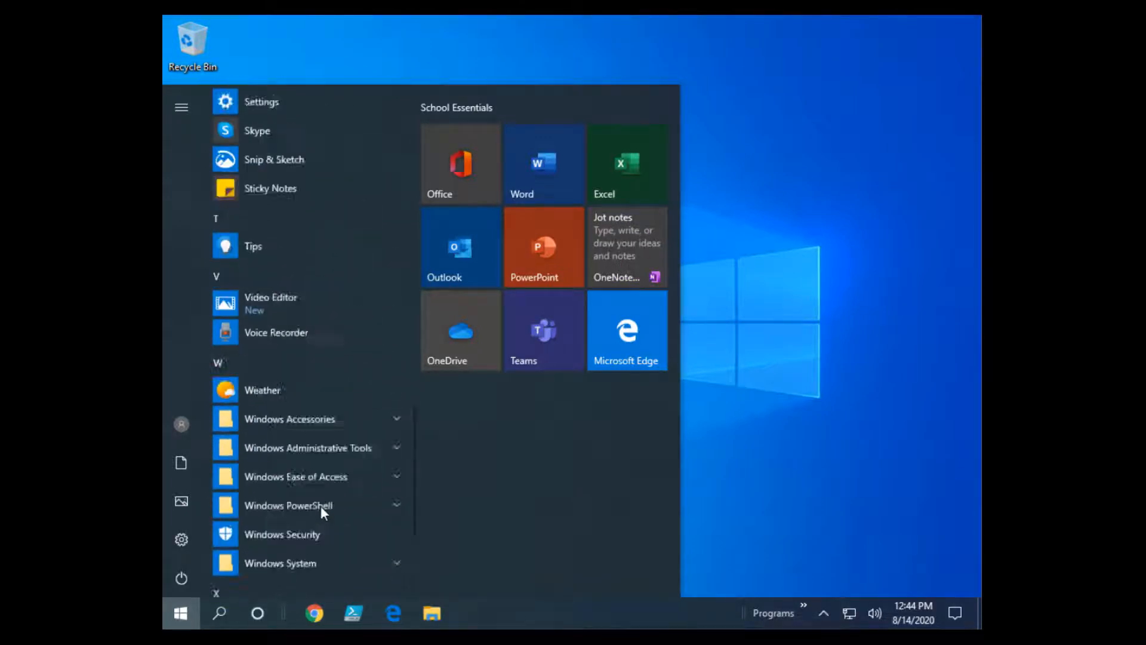
click(800, 413)
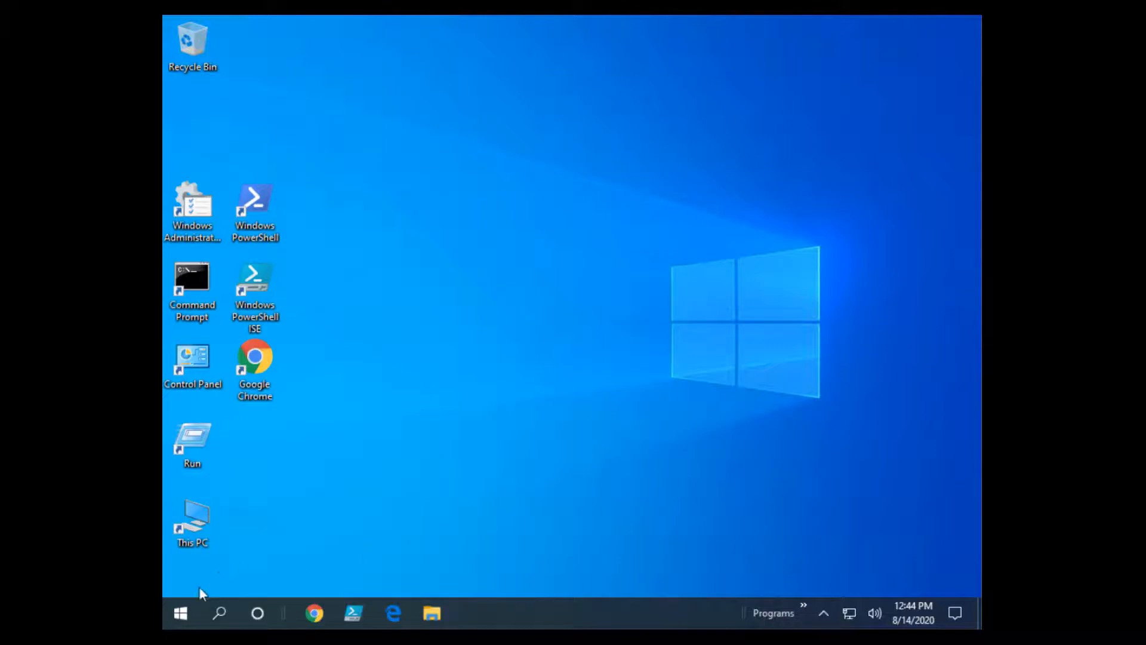
click(181, 613)
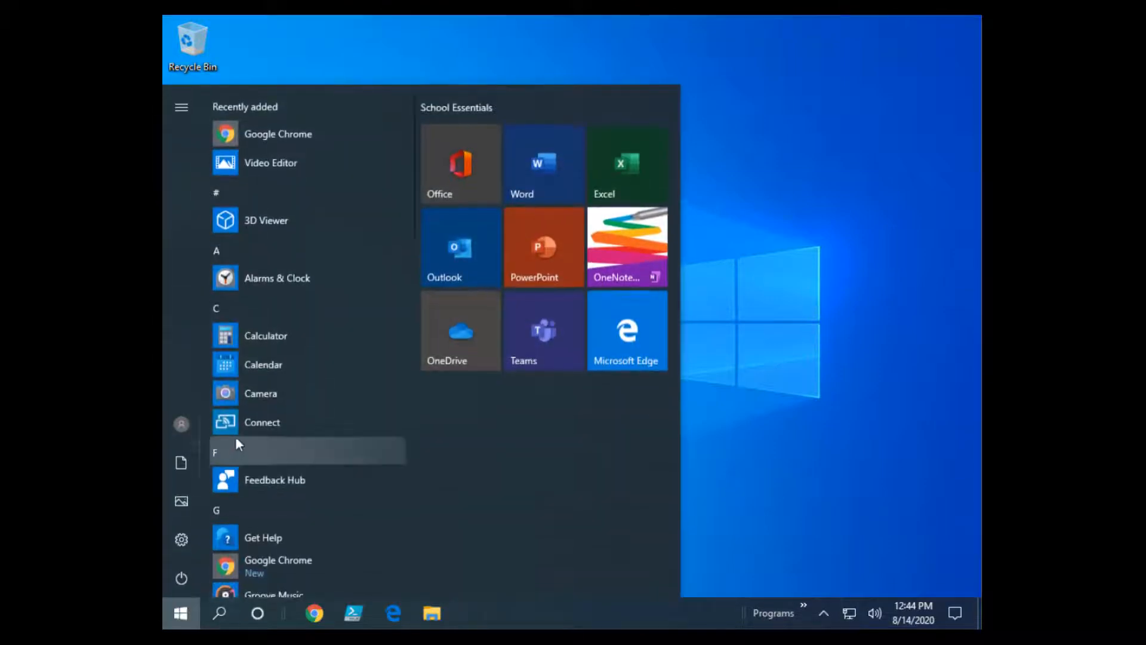
scroll(251, 422, down, 15)
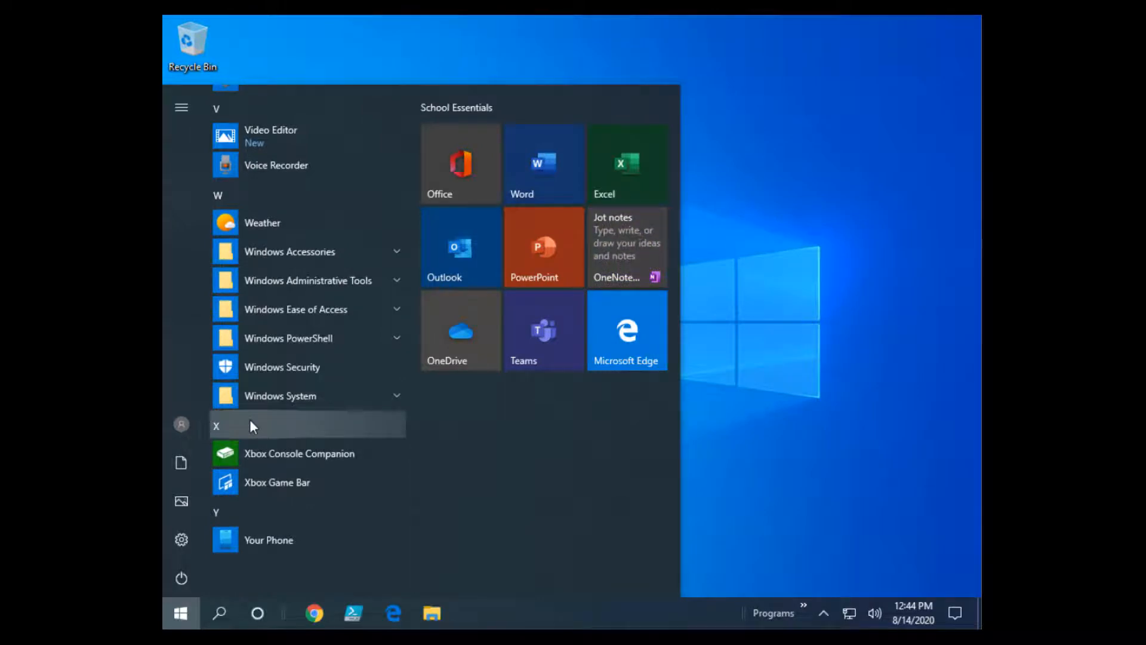
click(755, 437)
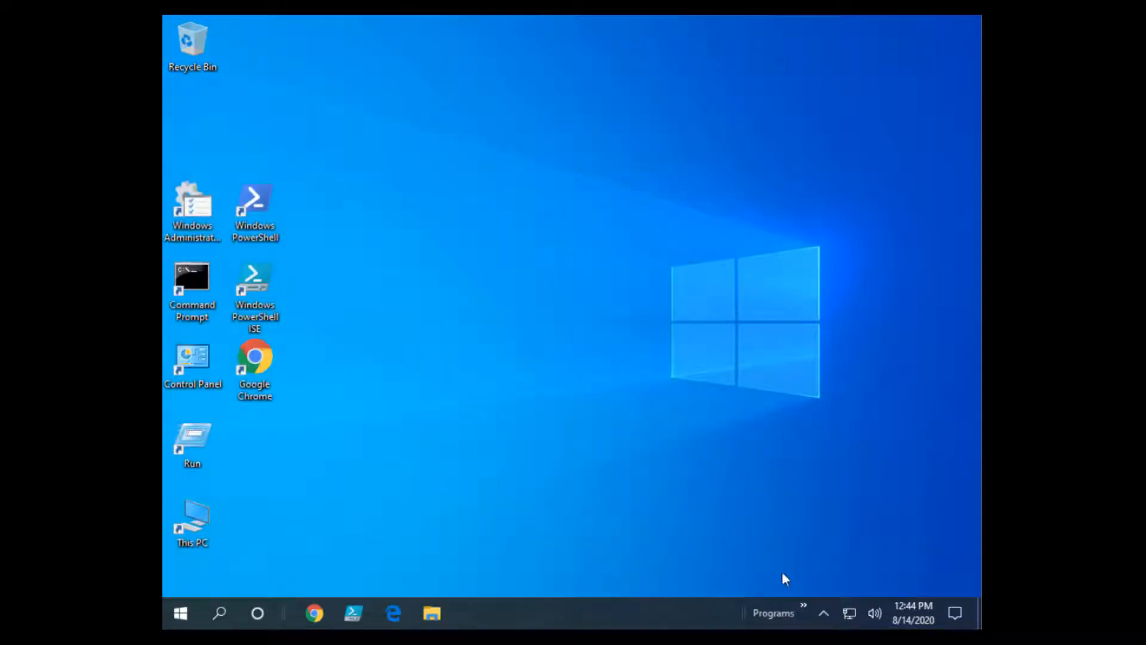
View the Windows Administrative Tools listed in the Programs toolbar.
click(804, 617)
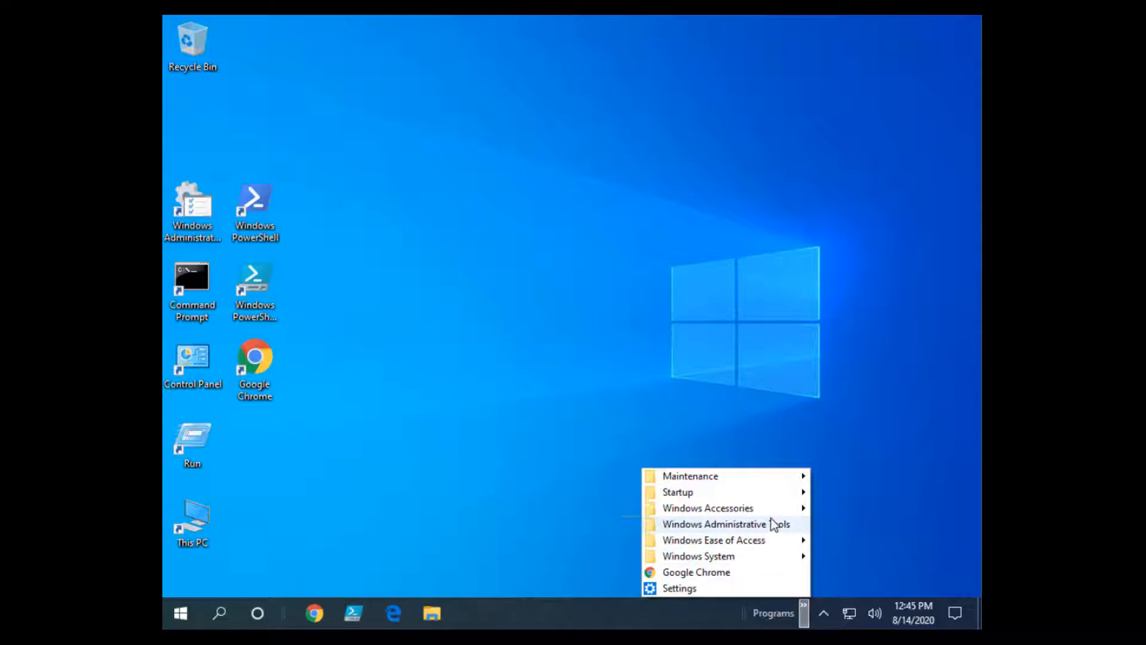
mouse_move(775, 524)
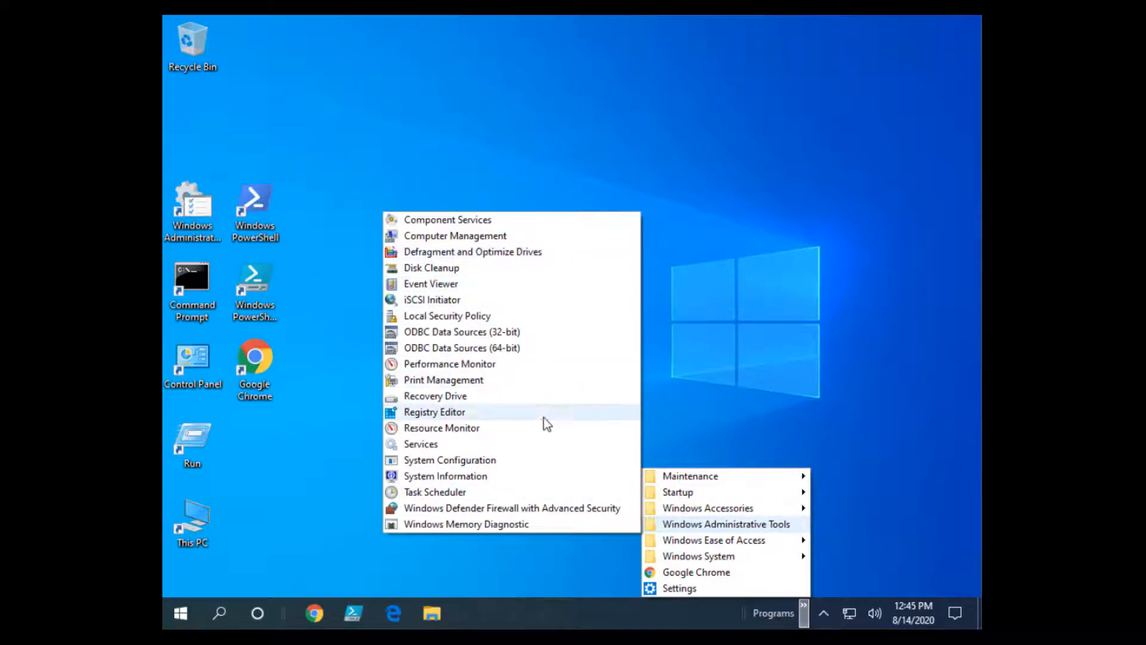
click(736, 395)
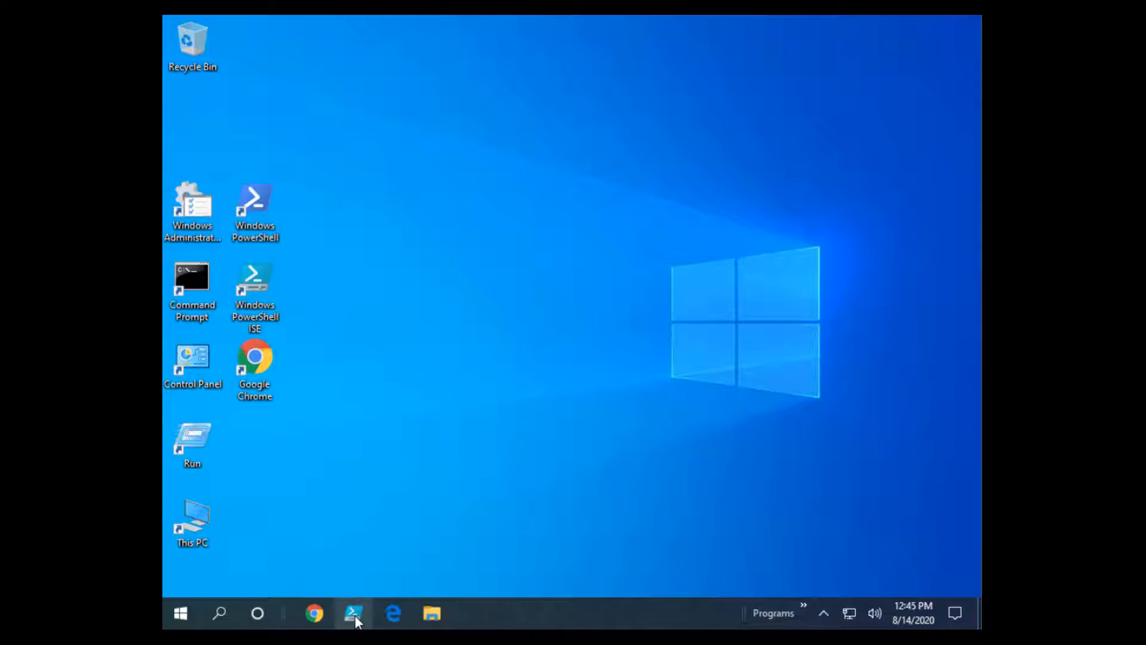
Check the available shortcut options for the Windows PowerShell ISE and Windows PowerShell desktop icons.
right_click(254, 283)
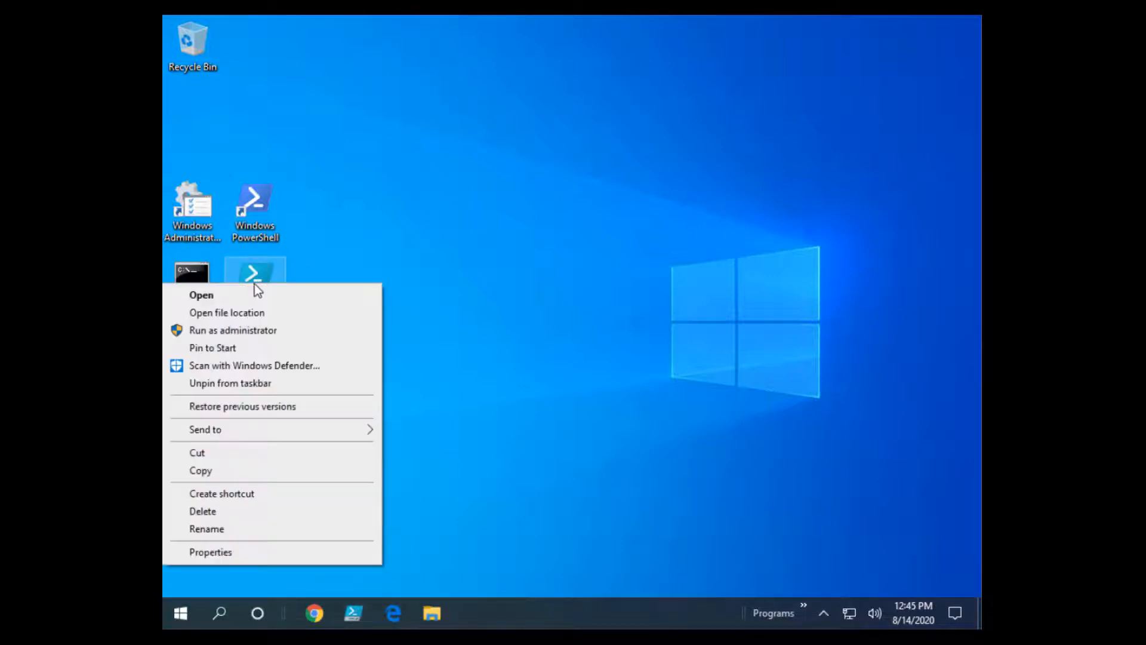
right_click(257, 218)
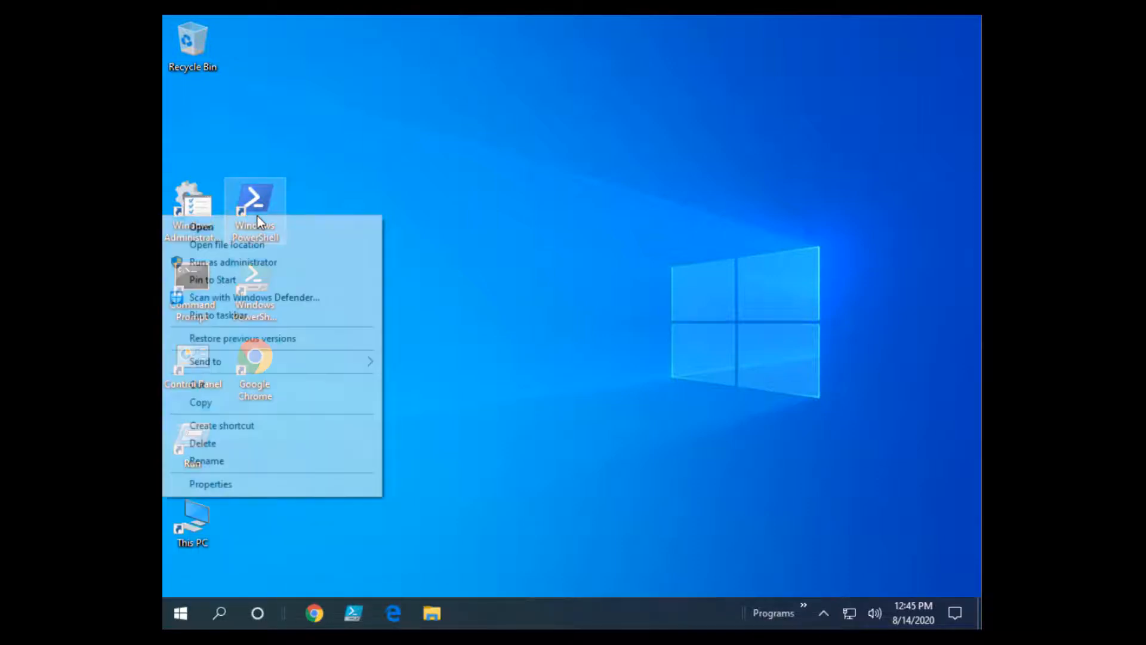
click(616, 382)
Run Windows PowerShell ISE as administrator from its pinned taskbar shortcut and close the Commands pane.
right_click(354, 614)
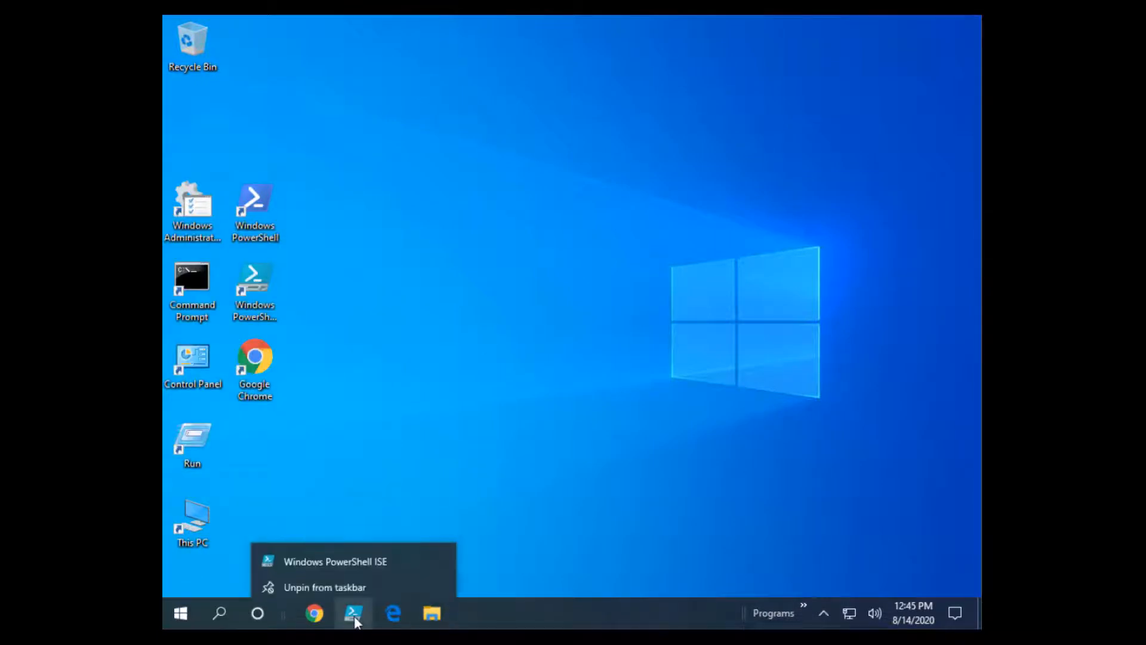
right_click(368, 557)
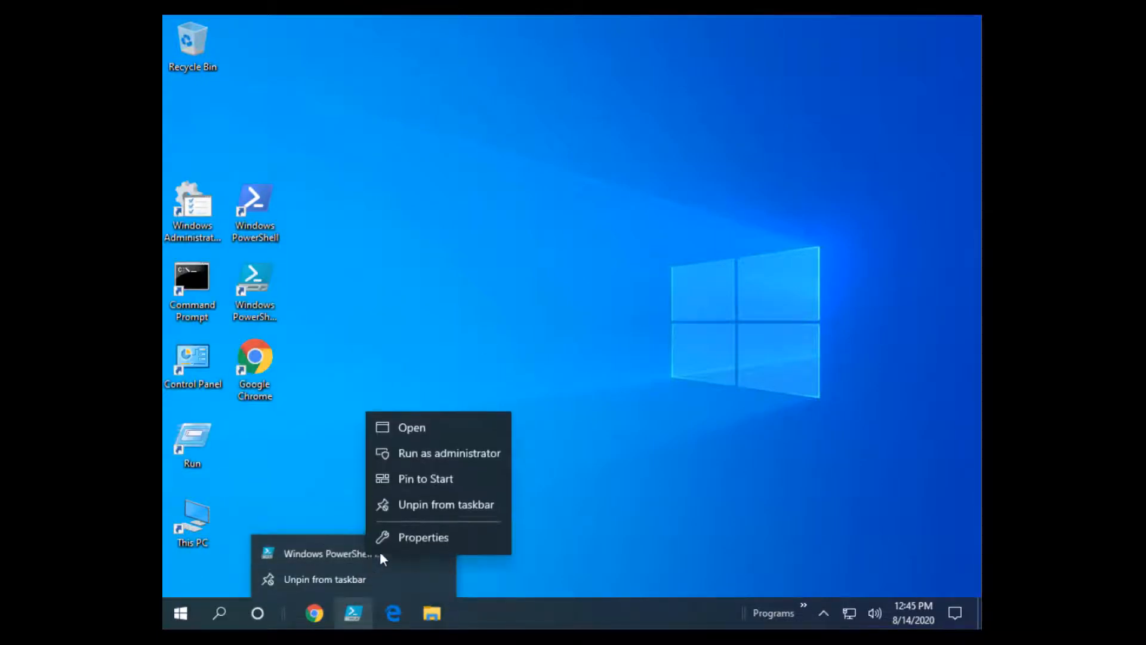
click(438, 448)
click(478, 417)
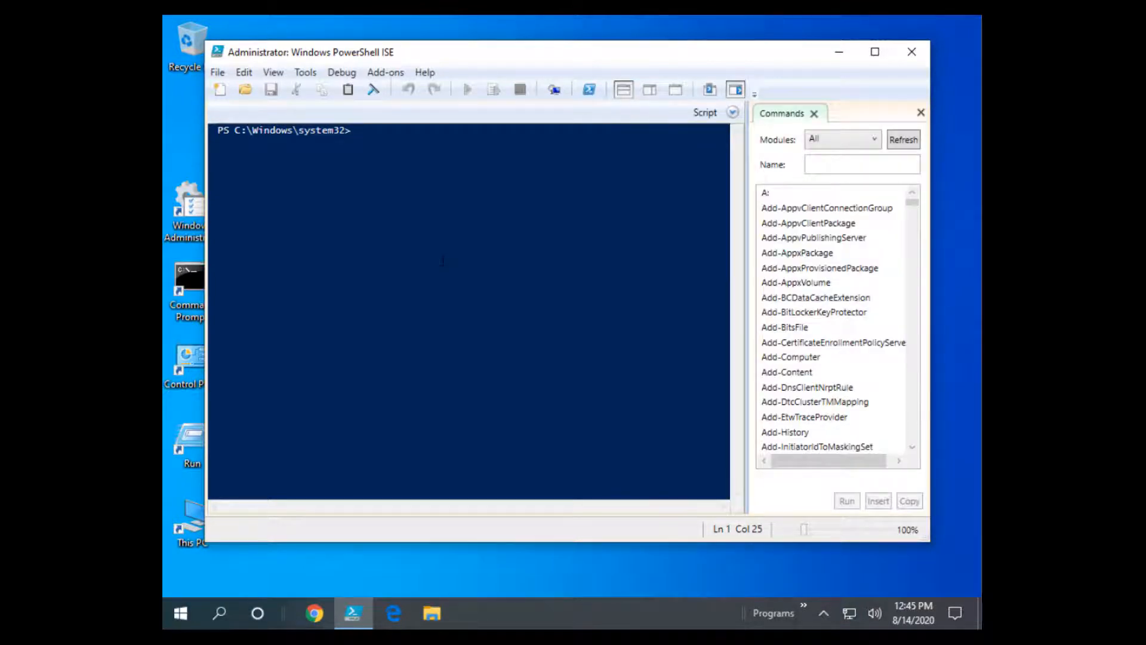
click(814, 113)
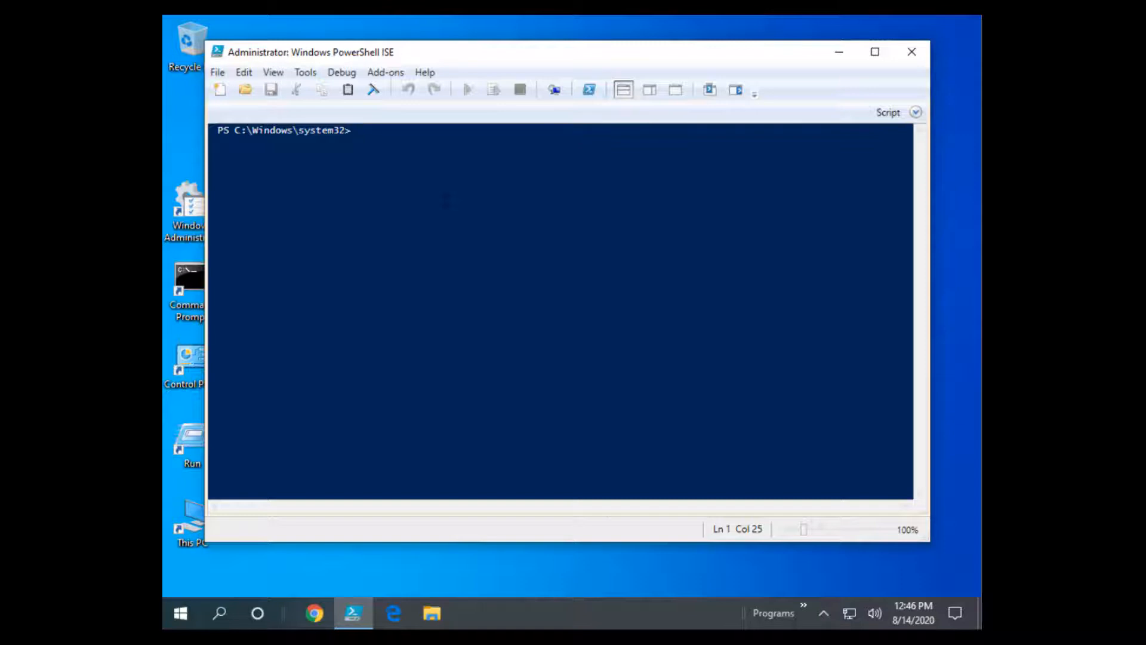
Change to the root of drive C with cd\ and check the current policy with Get-ExecutionPolicy.
text(cd\)
key(Return)
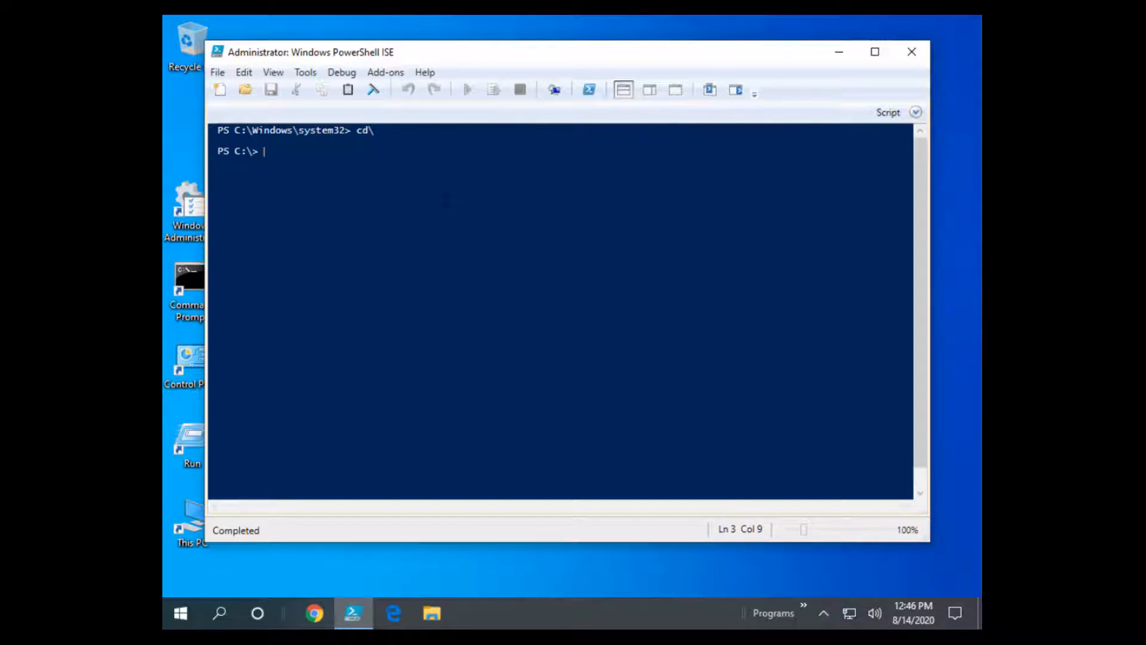
text(Get-E)
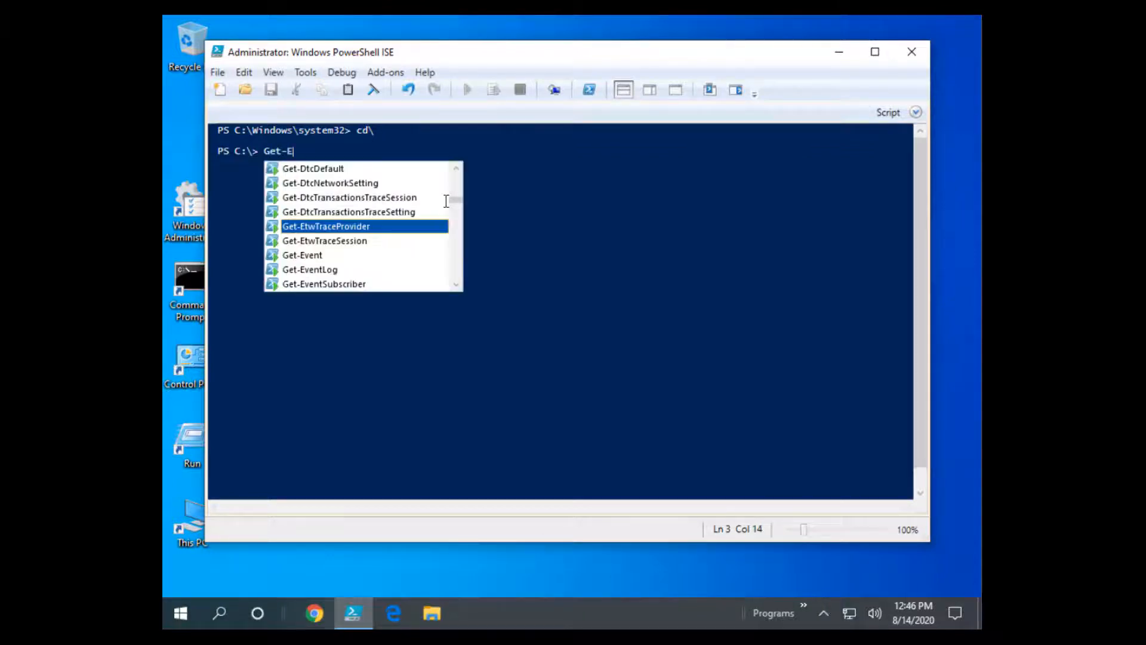
text(xecution)
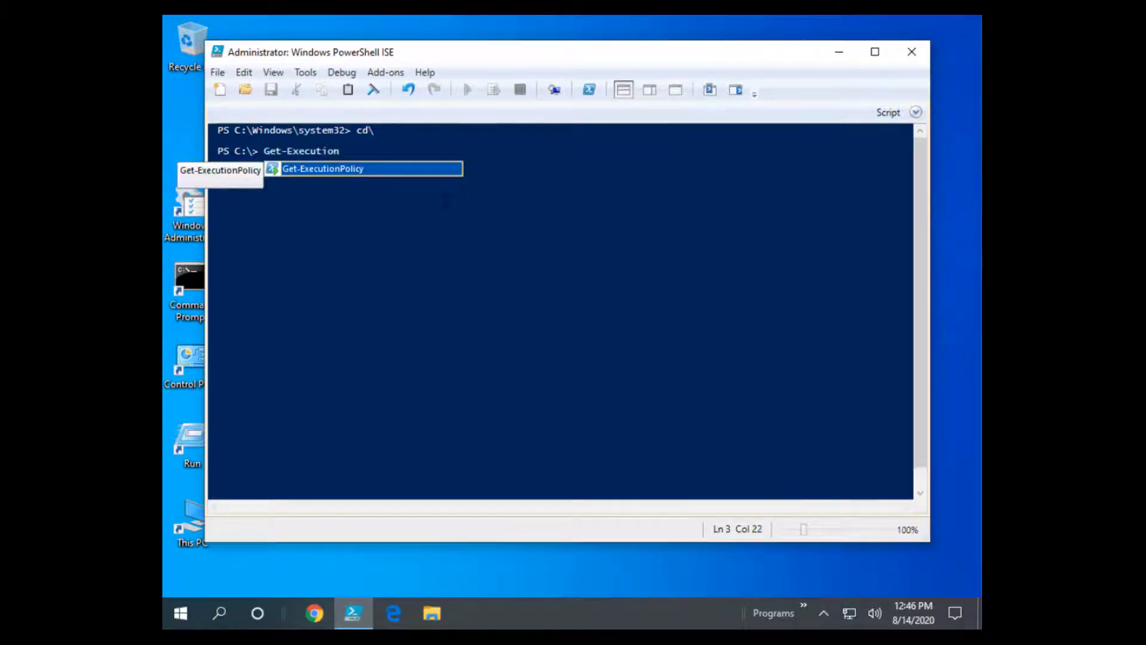
text(Policy)
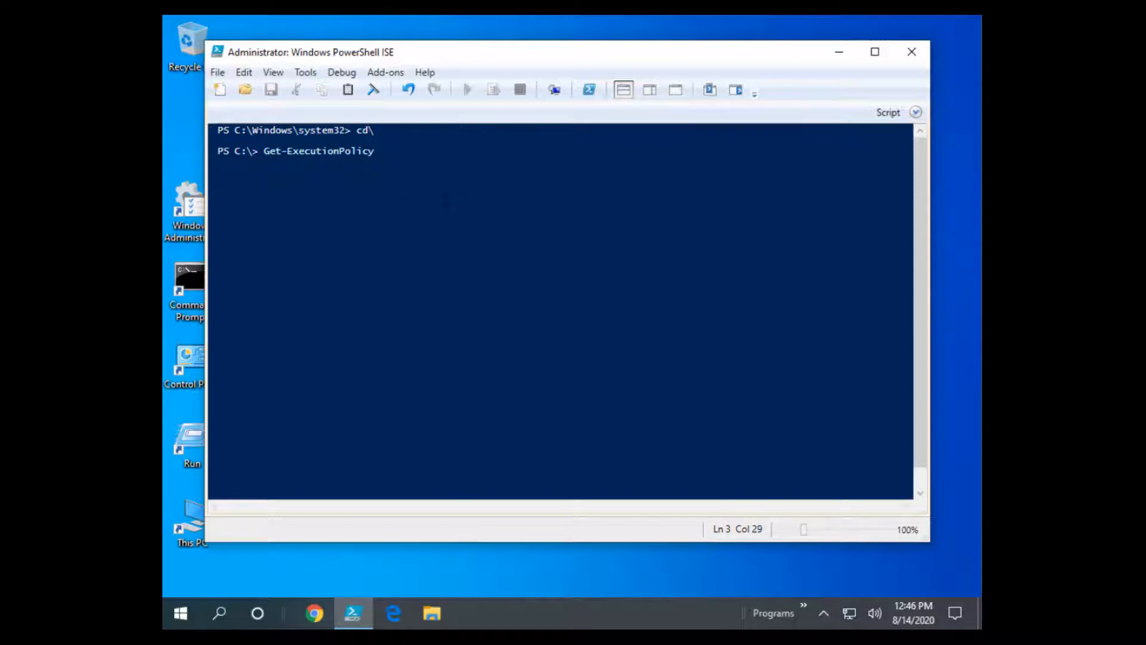
key(BackSpace)
key(Return)
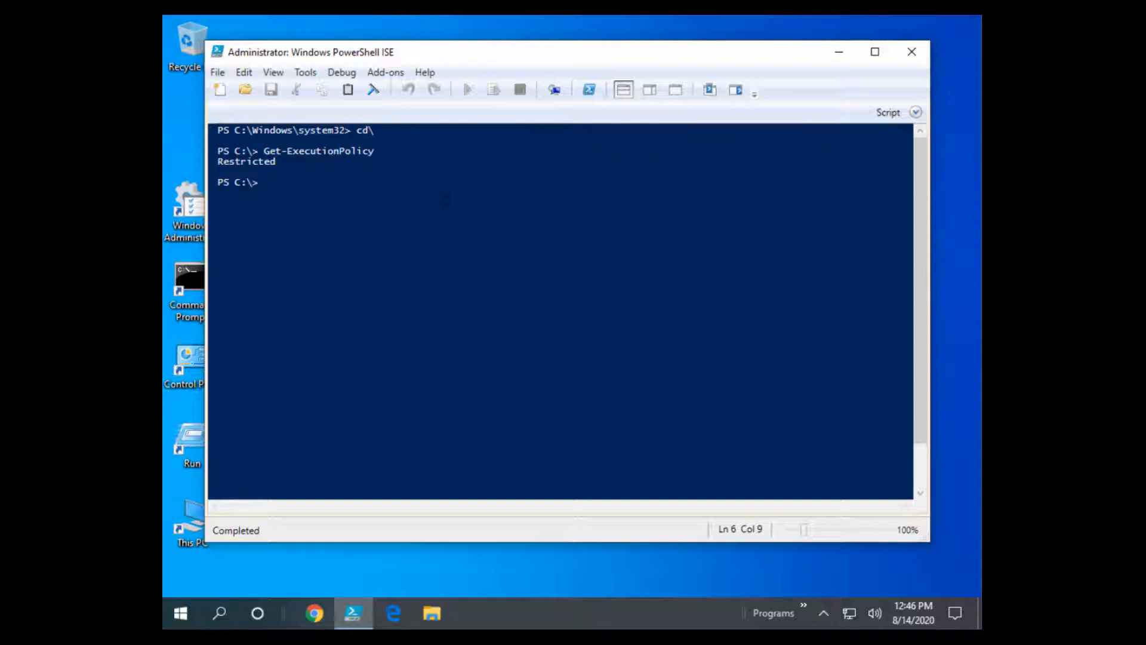
List the execution policies for all scopes with Get-ExecutionPolicy -List.
key(Up)
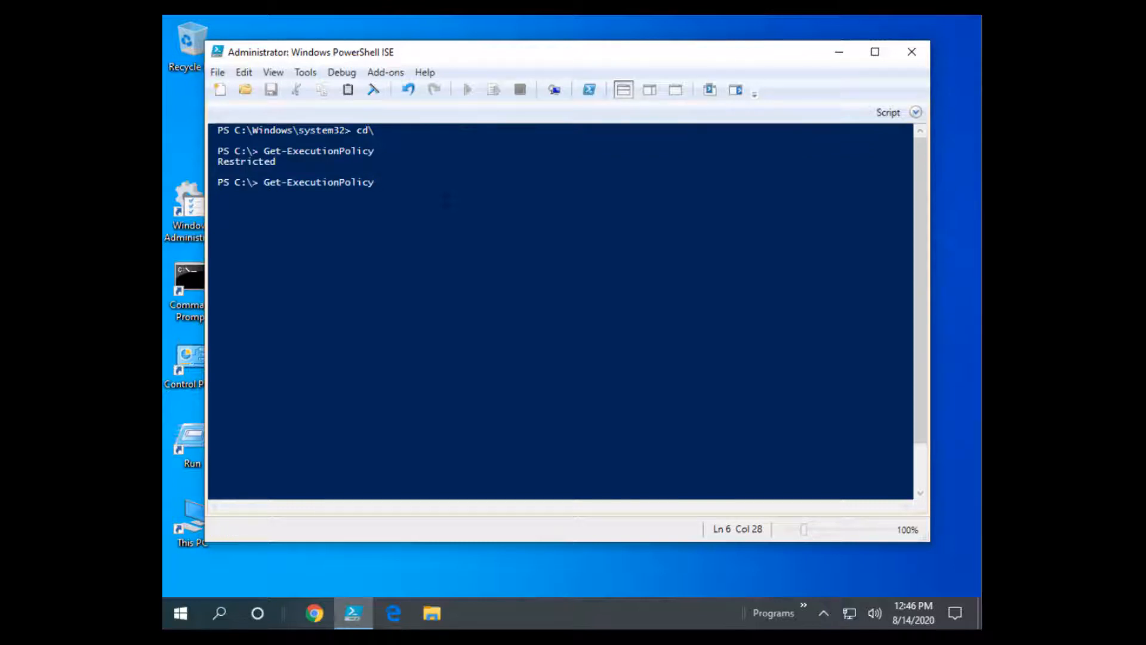
text(-List)
key(Return)
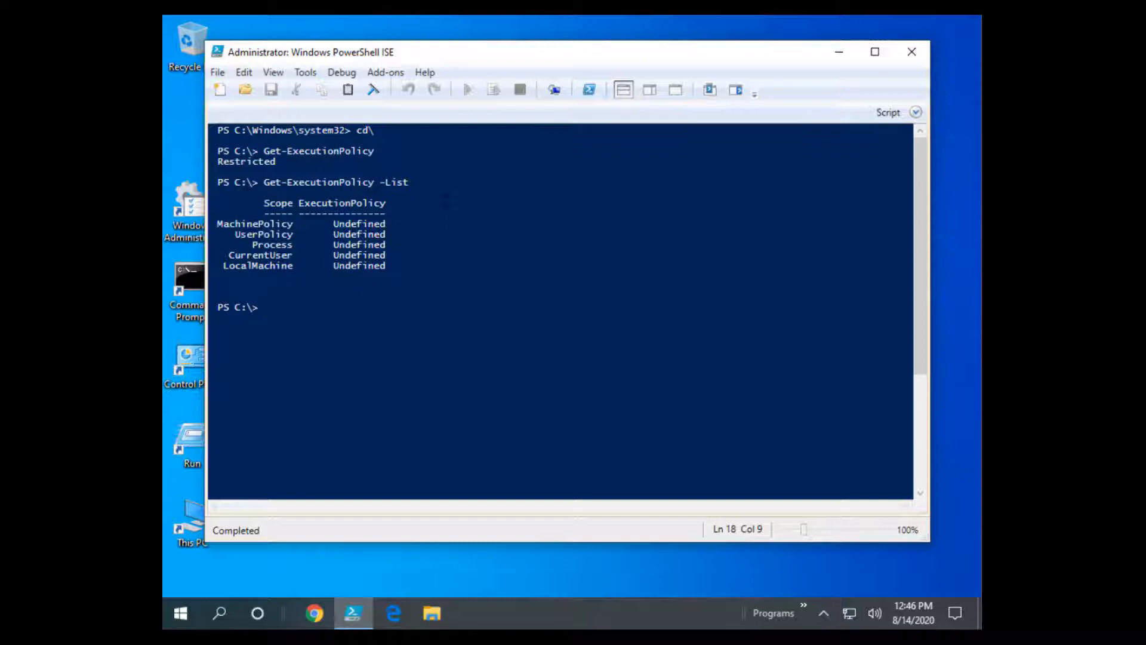
Run Set-ExecutionPolicy Unrestricted and accept the policy change with Yes to All.
key(Up)
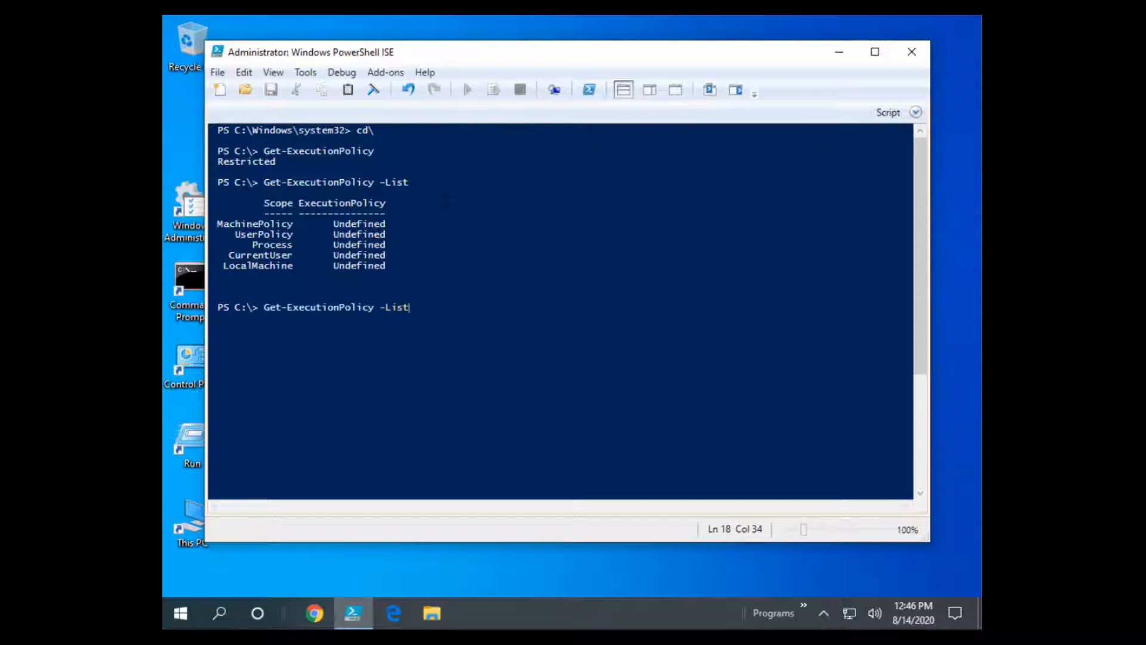
key(BackSpace)
key(BackSpace)
key(BackSpace)
key(BackSpace)
key(BackSpace)
key(BackSpace)
key(BackSpace)
key(BackSpace)
key(BackSpace)
key(BackSpace)
key(BackSpace)
key(BackSpace)
key(BackSpace)
key(BackSpace)
key(BackSpace)
key(BackSpace)
key(BackSpace)
key(BackSpace)
key(BackSpace)
key(BackSpace)
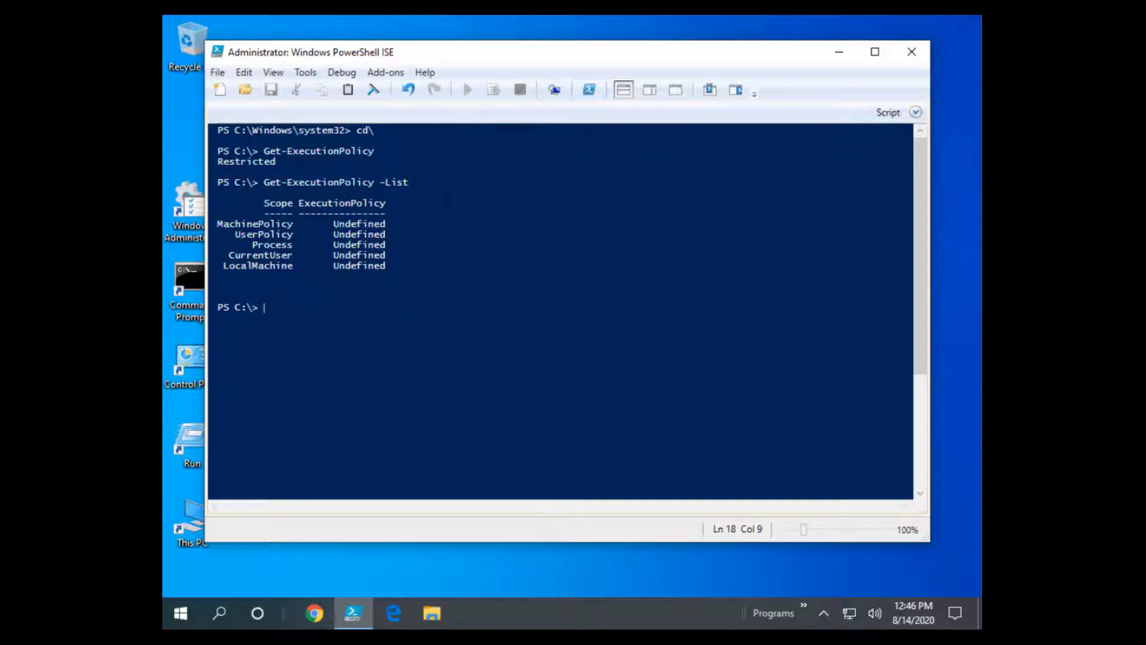
text(Set-)
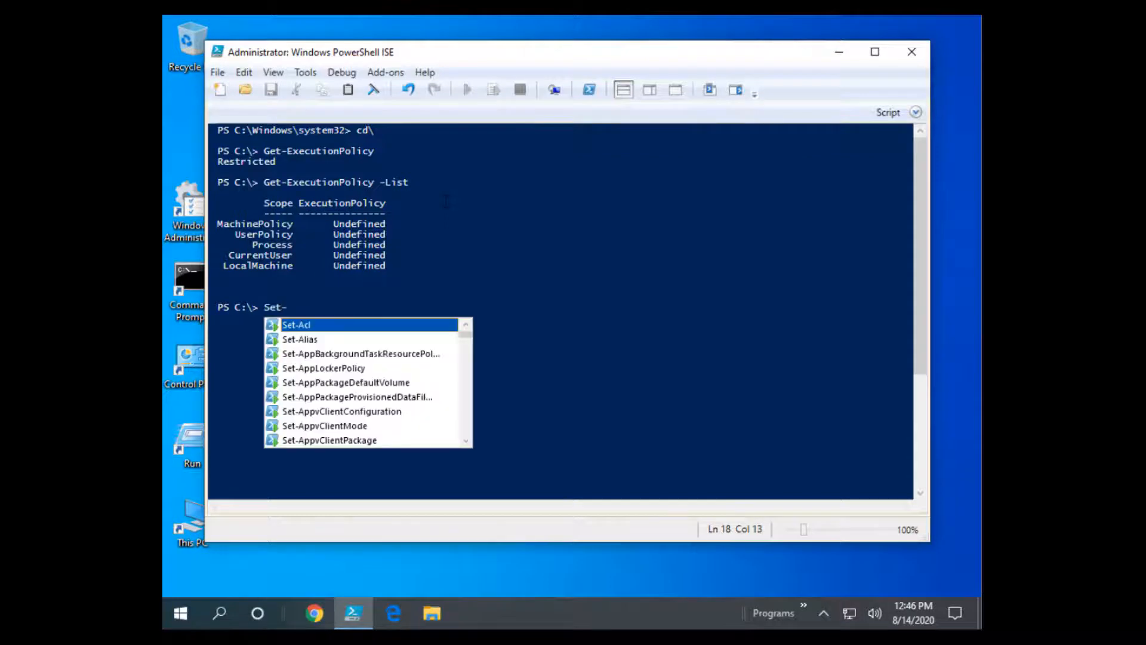
text(ExecutionPo)
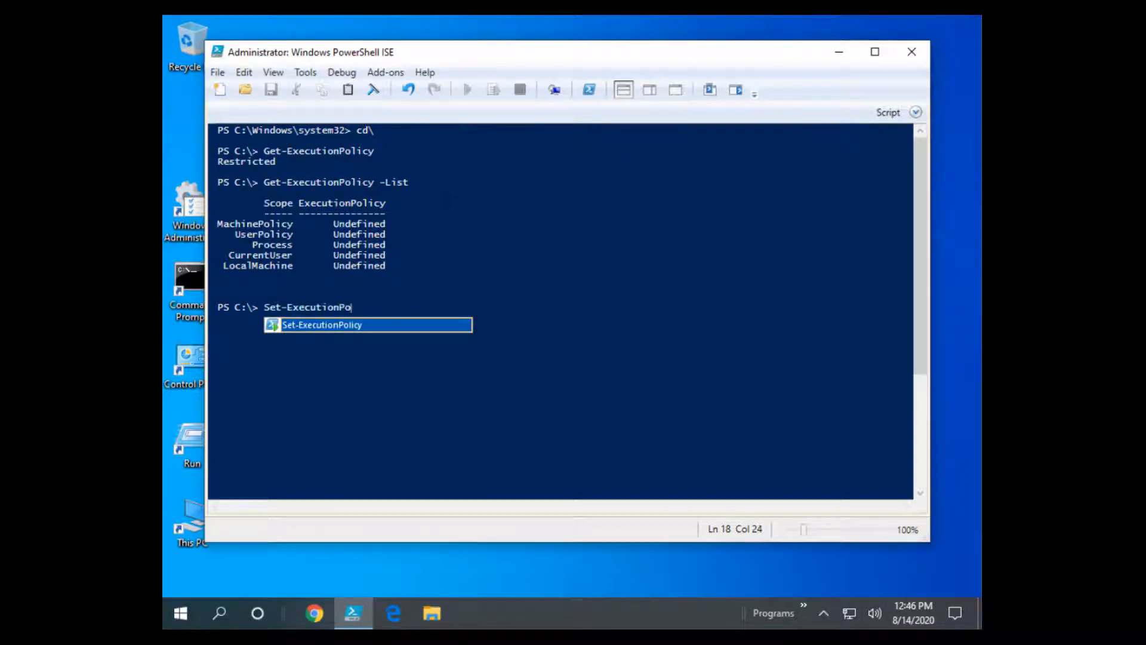
text(licy)
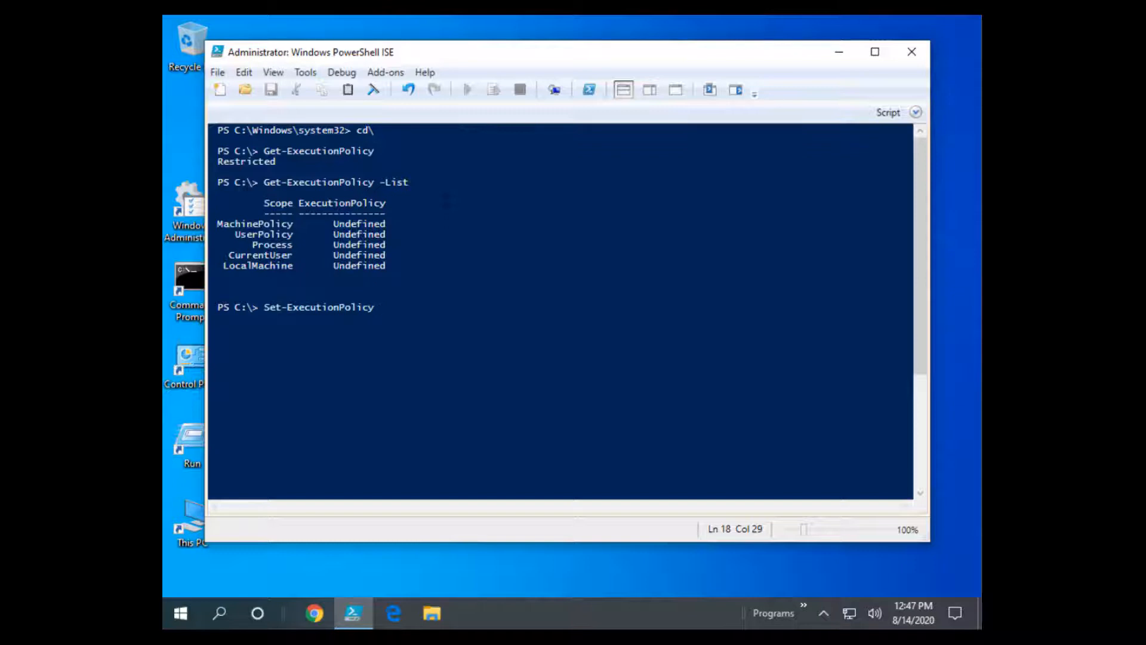
text(Unrestricted)
key(Return)
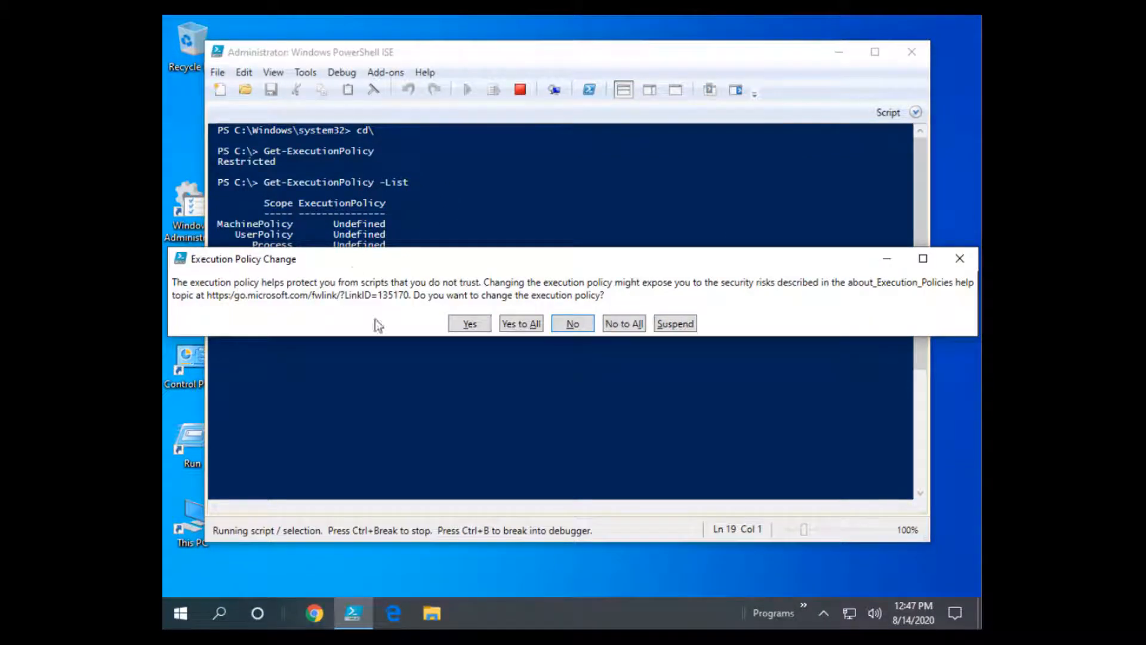
click(524, 326)
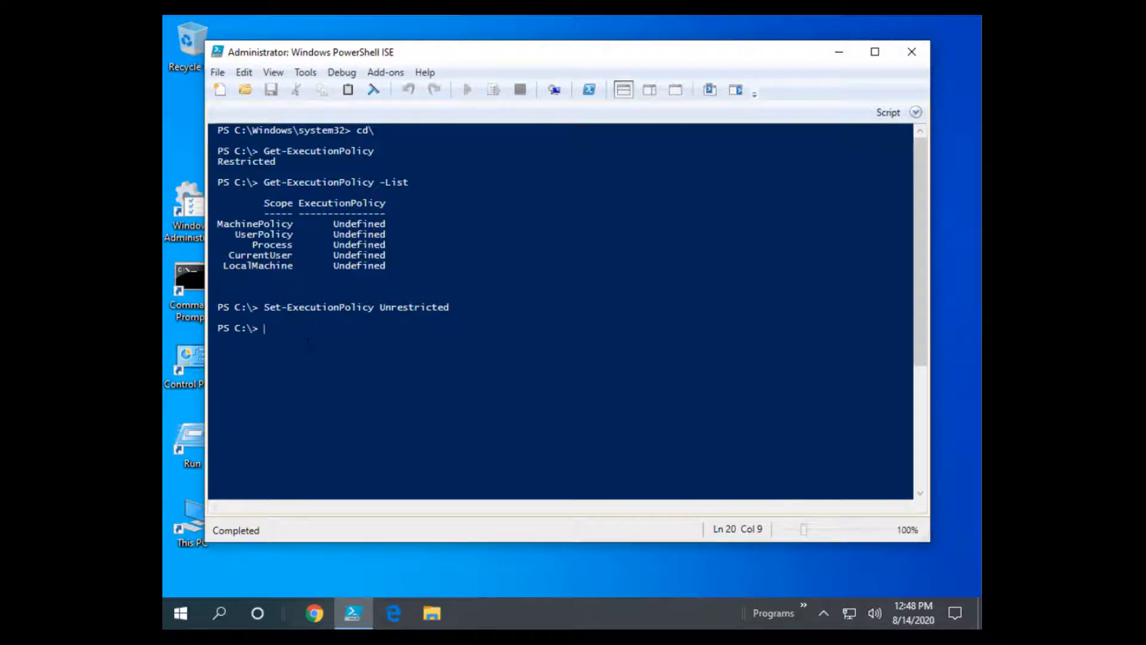
Rerun Get-ExecutionPolicy -List to verify the policy change across all scopes.
key(Up)
key(Up)
key(Up)
key(Down)
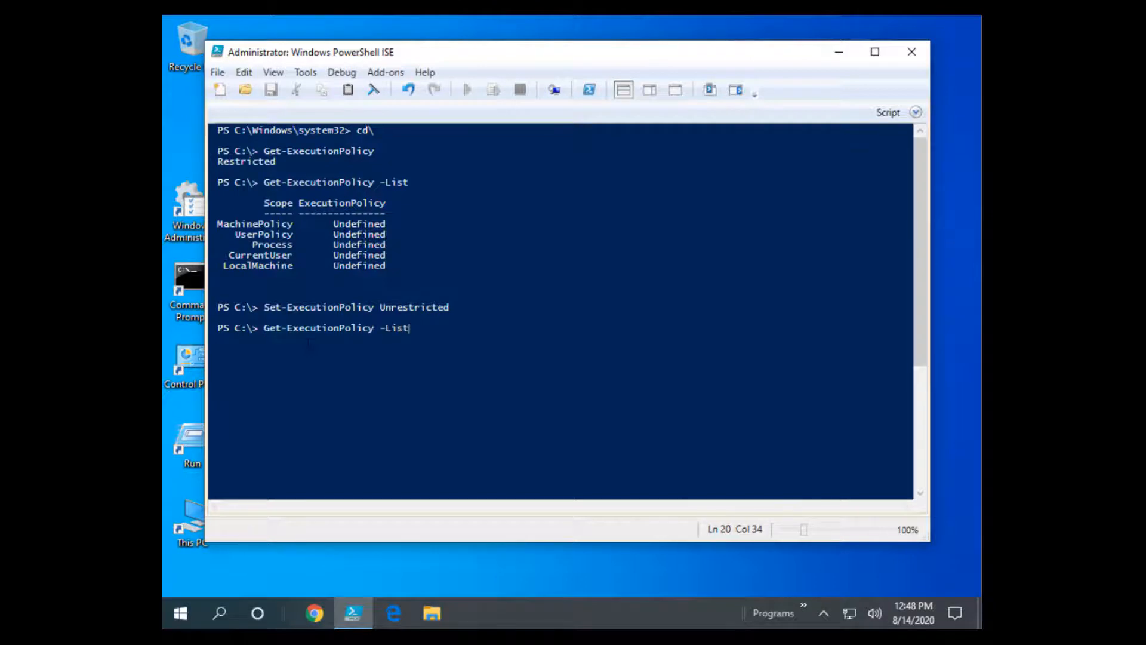
key(Return)
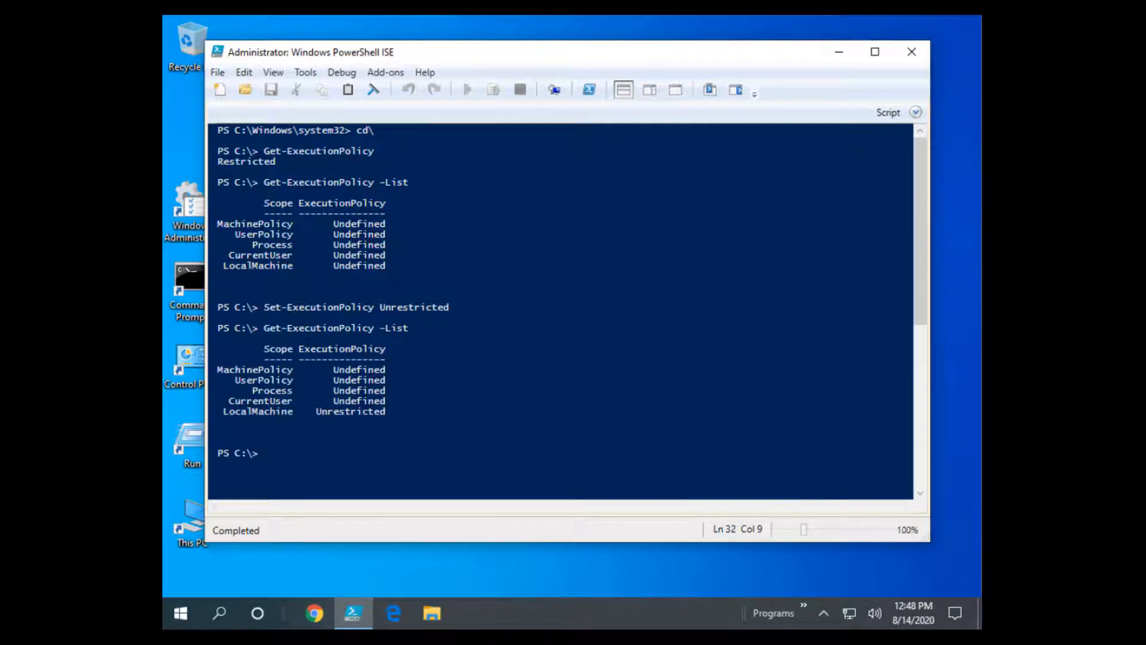
Compare the LocalMachine entries in the two policy lists around the Set-ExecutionPolicy command, and close PowerShell ISE.
drag(223, 411, 213, 369)
click(224, 423)
click(267, 454)
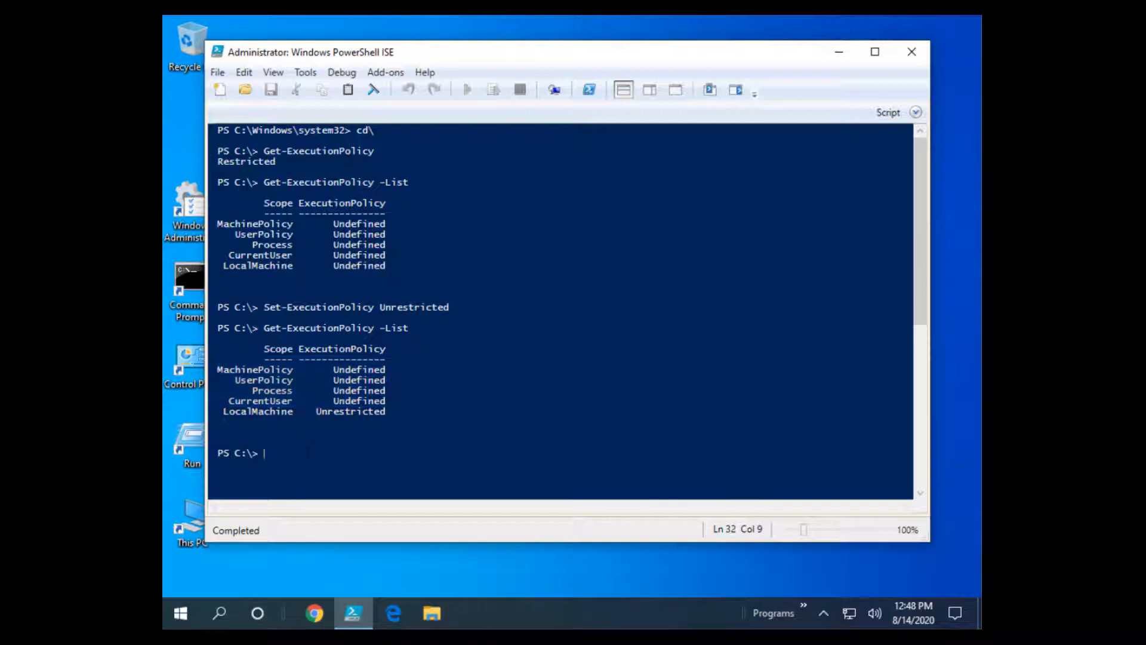
click(410, 328)
drag(450, 307, 258, 306)
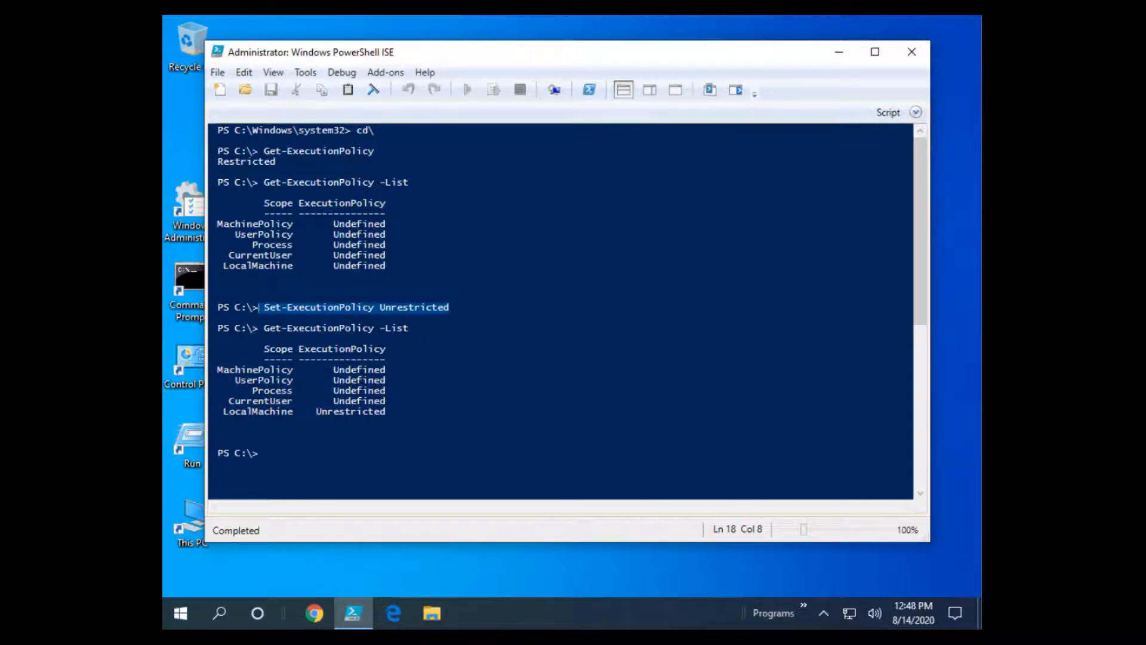
drag(222, 265, 387, 265)
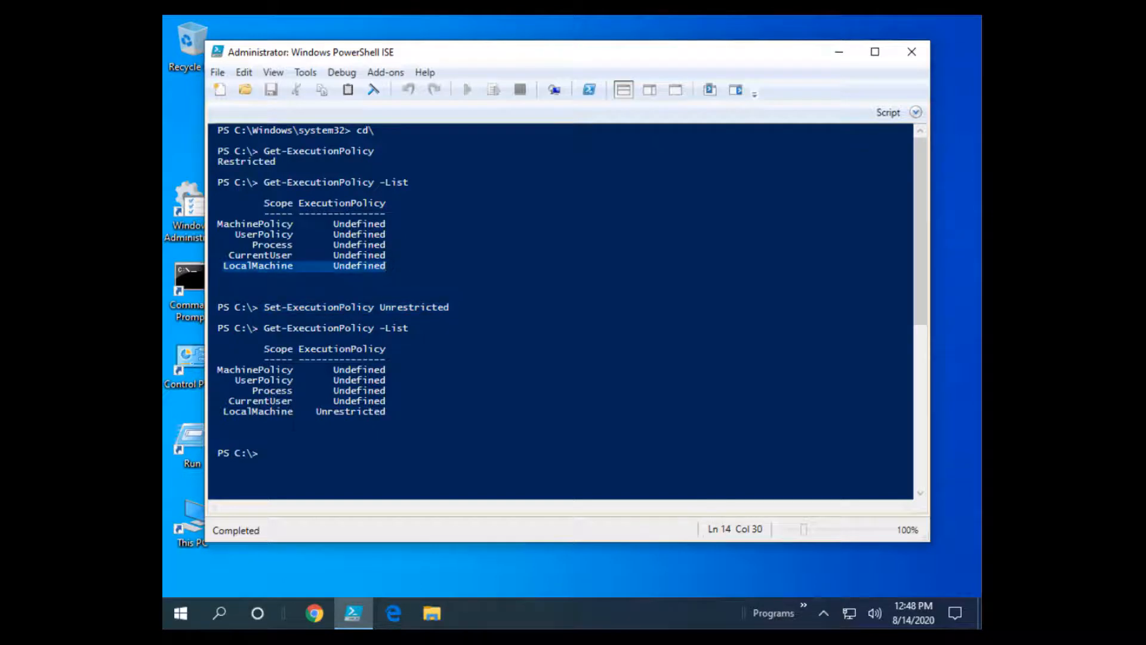
click(270, 457)
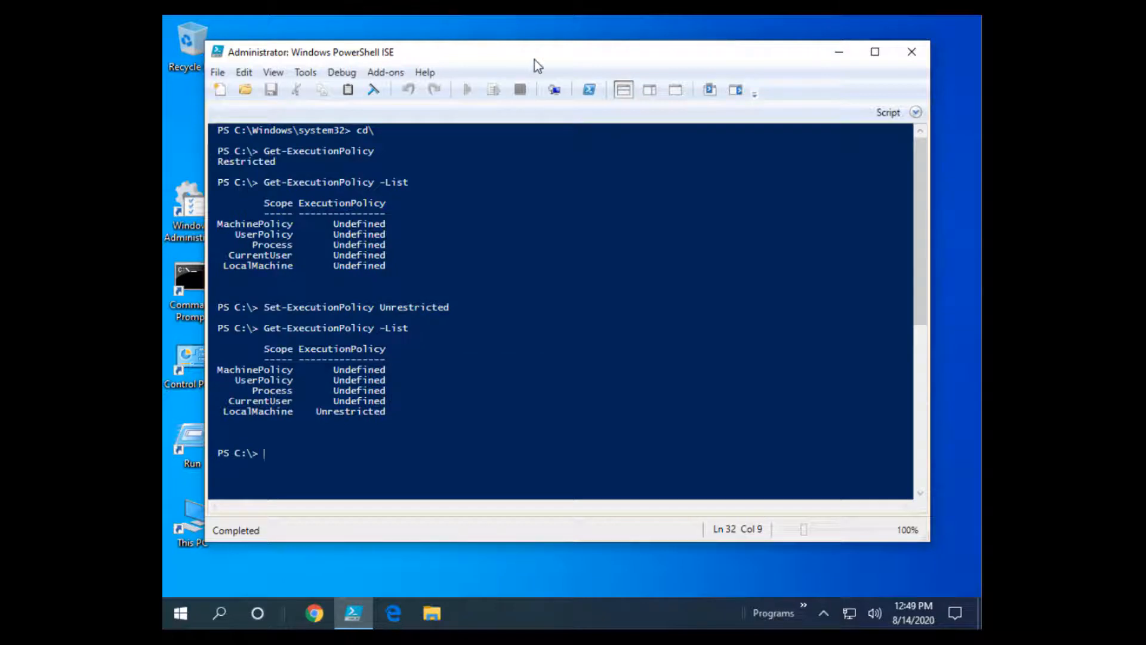
click(912, 52)
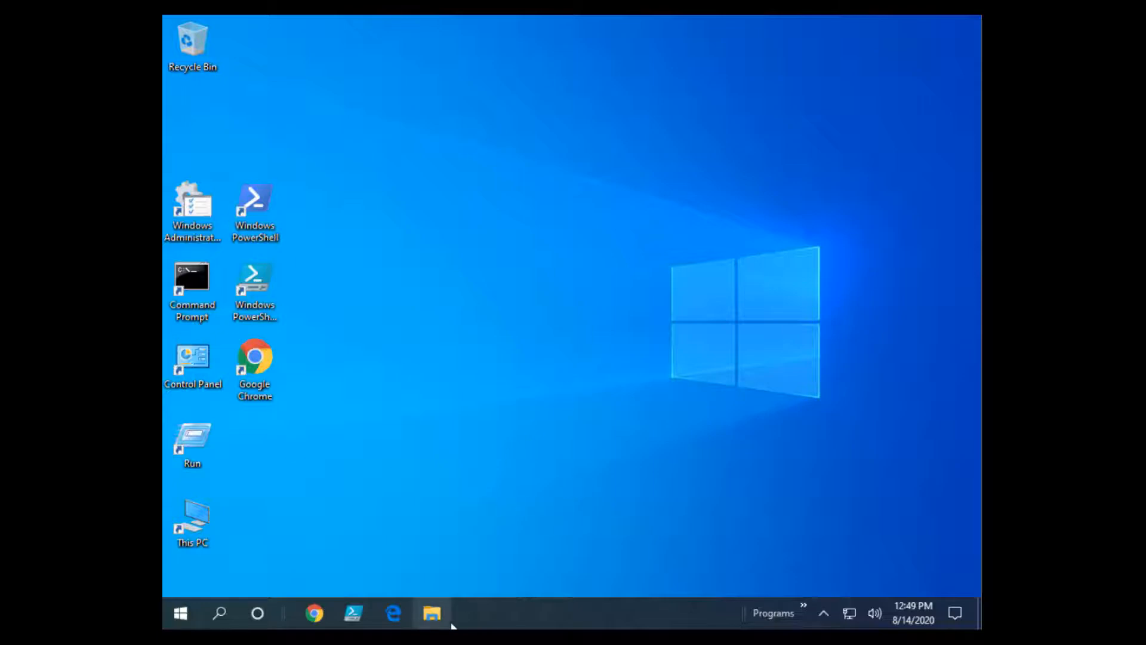
click(398, 620)
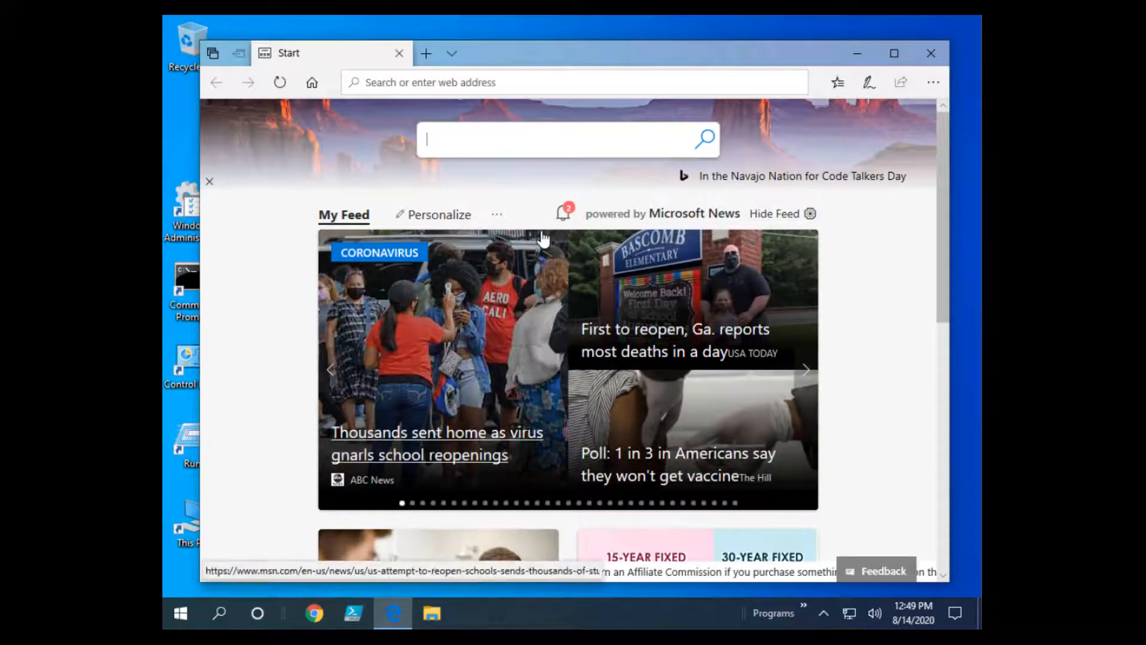
drag(599, 49, 592, 49)
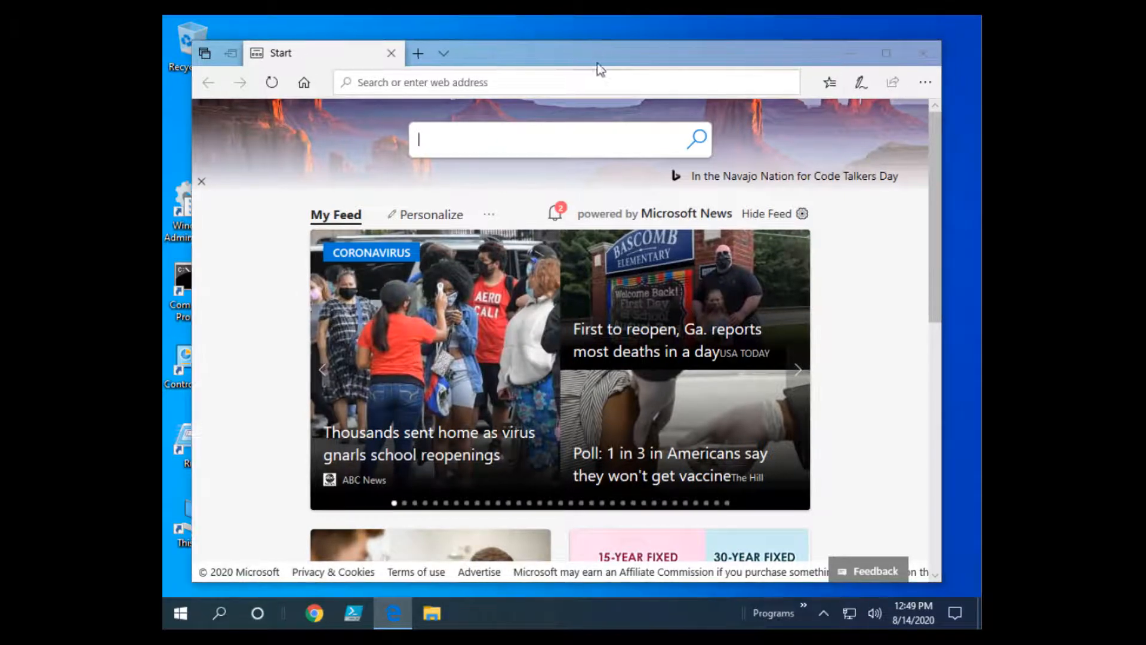
click(487, 142)
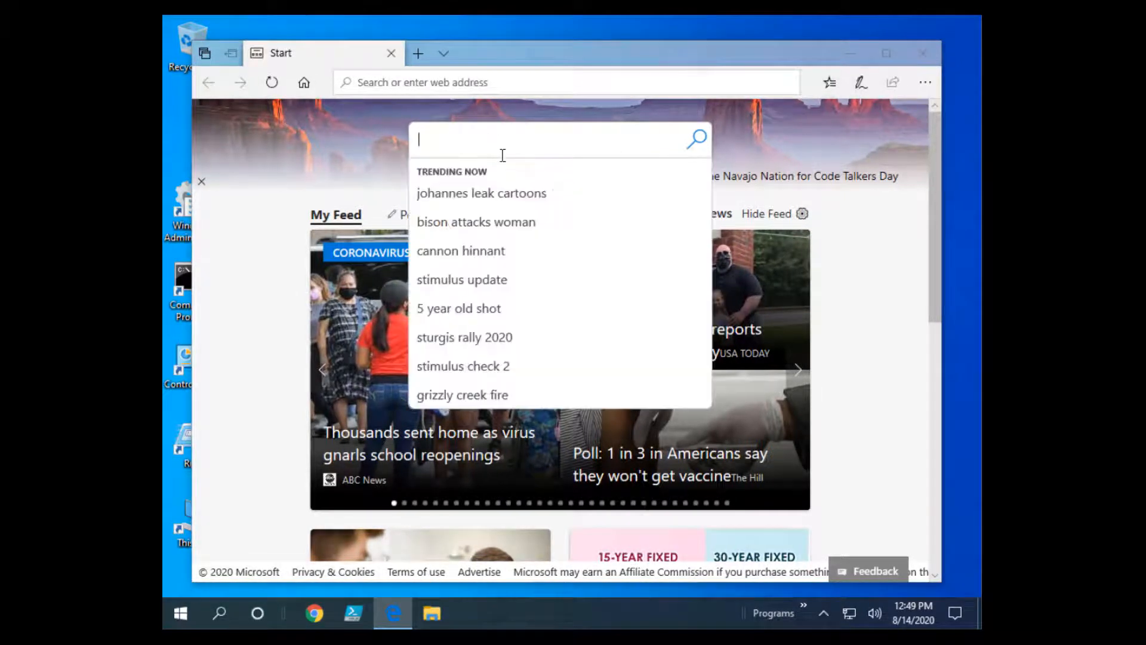
click(506, 87)
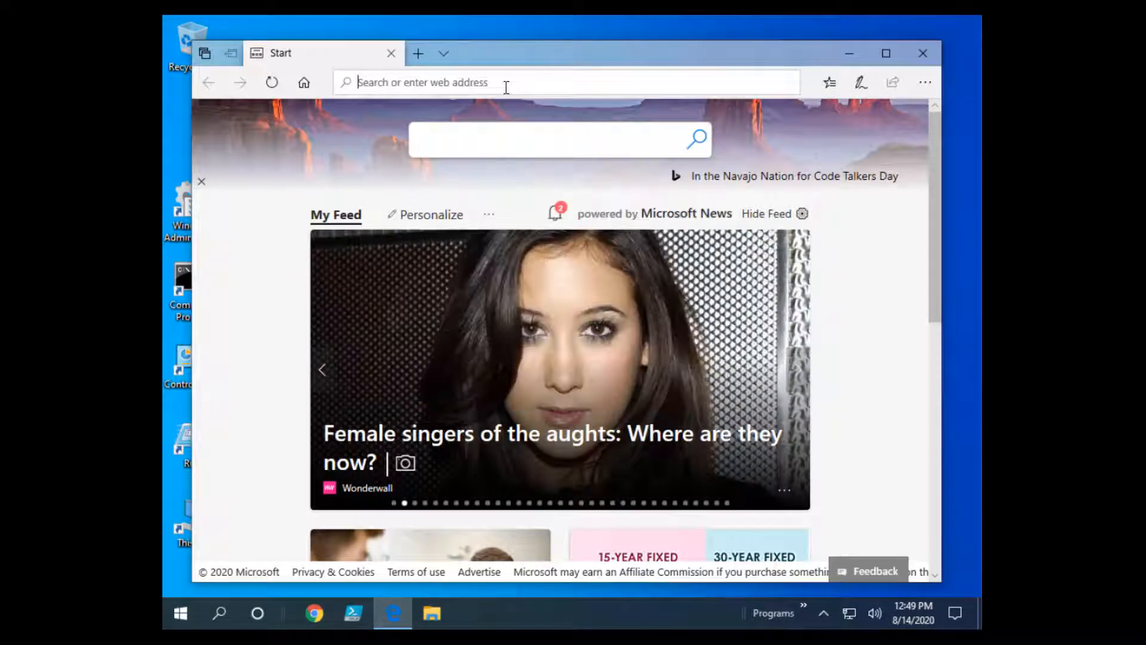
text(www.google.c)
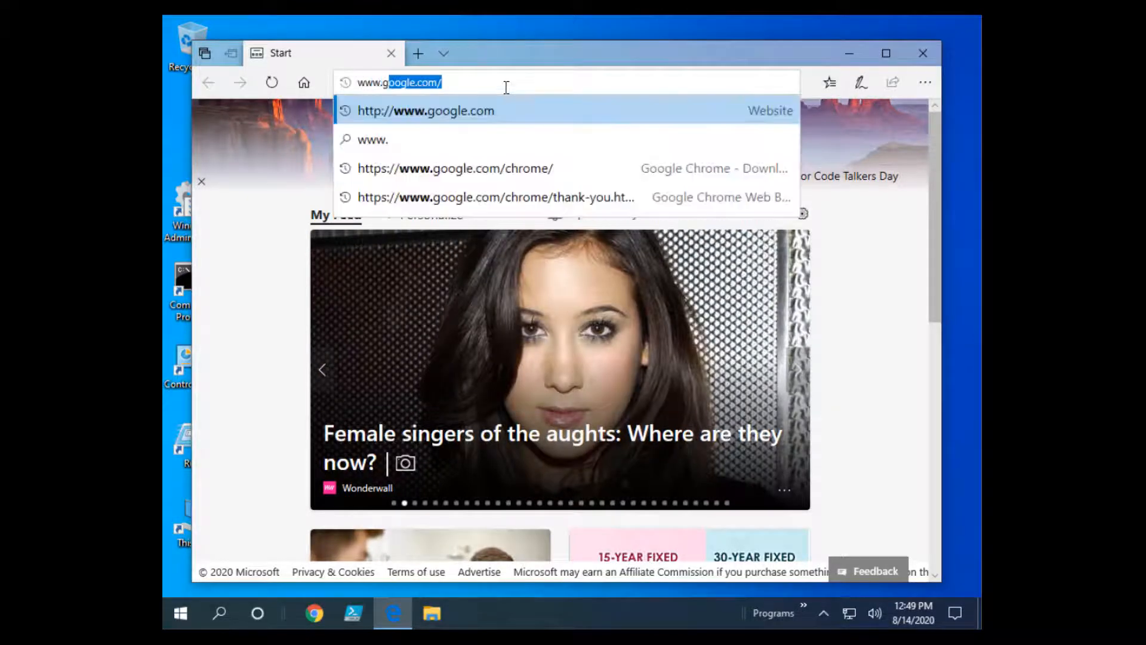
text(om)
key(Return)
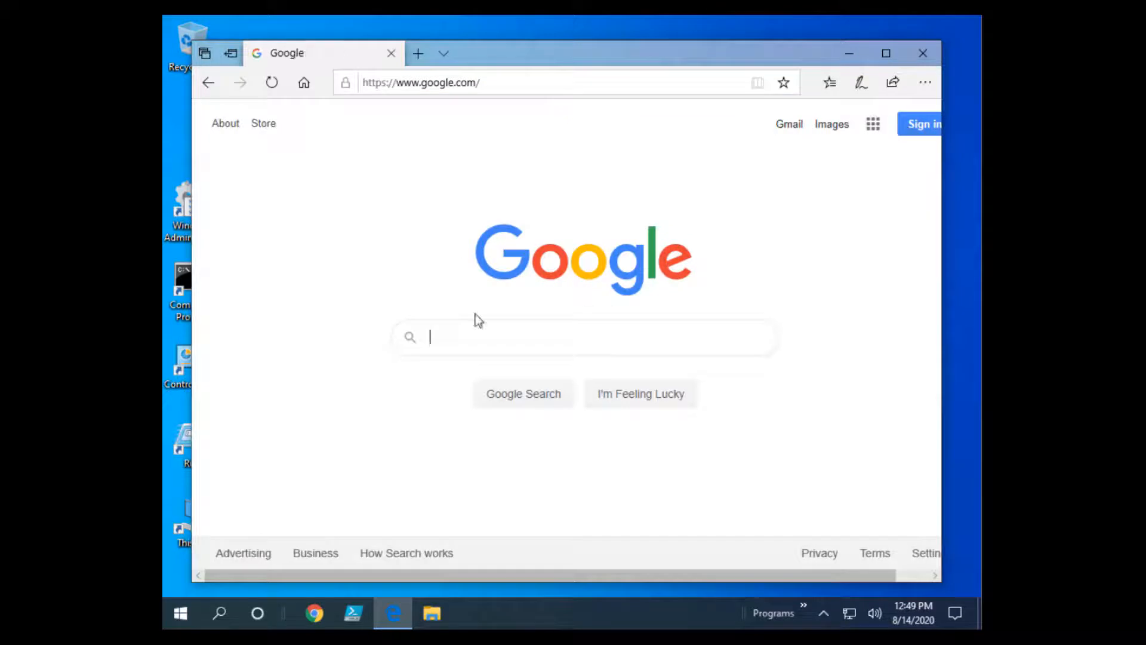
Search Google for "download rsat tools".
click(479, 337)
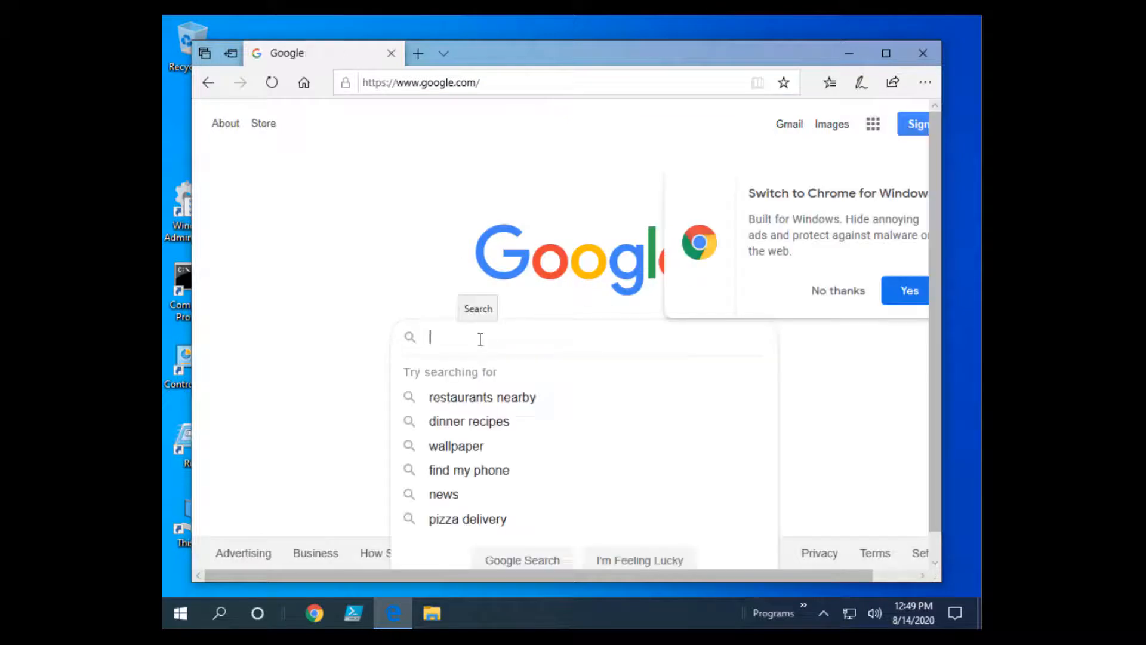
text(download r)
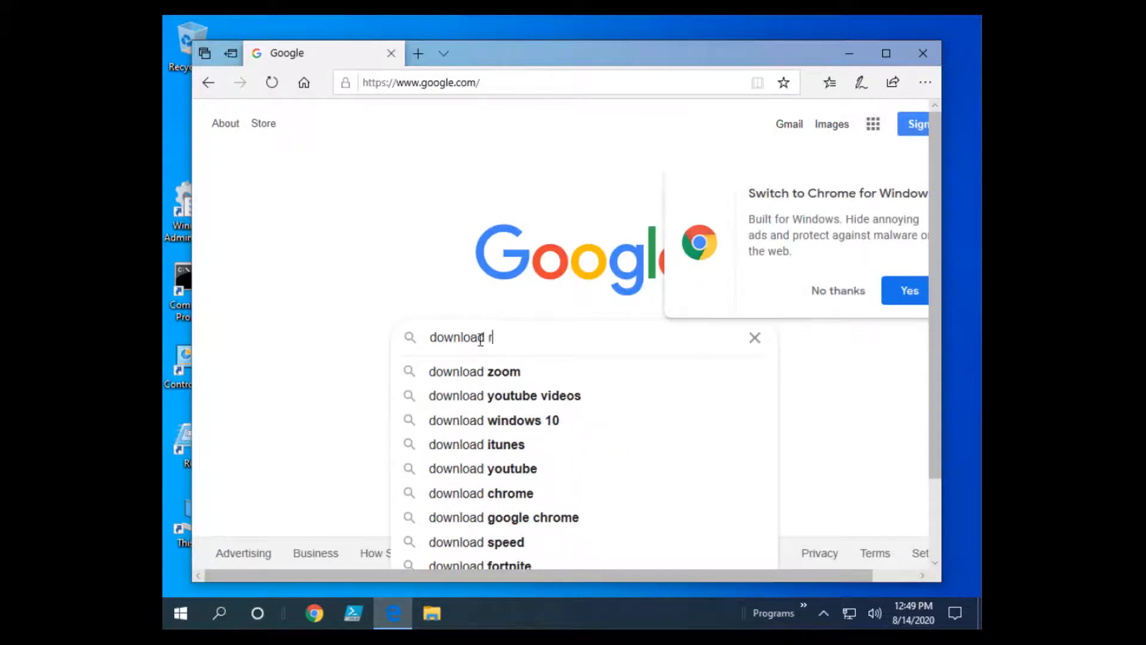
text(sat tools)
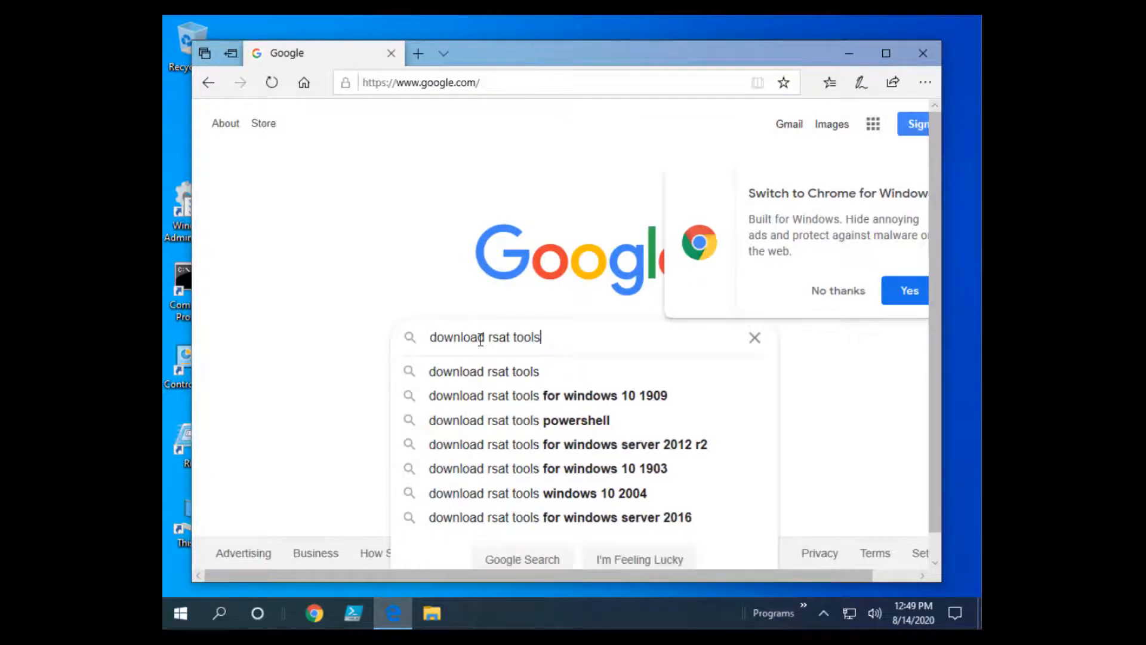
key(Return)
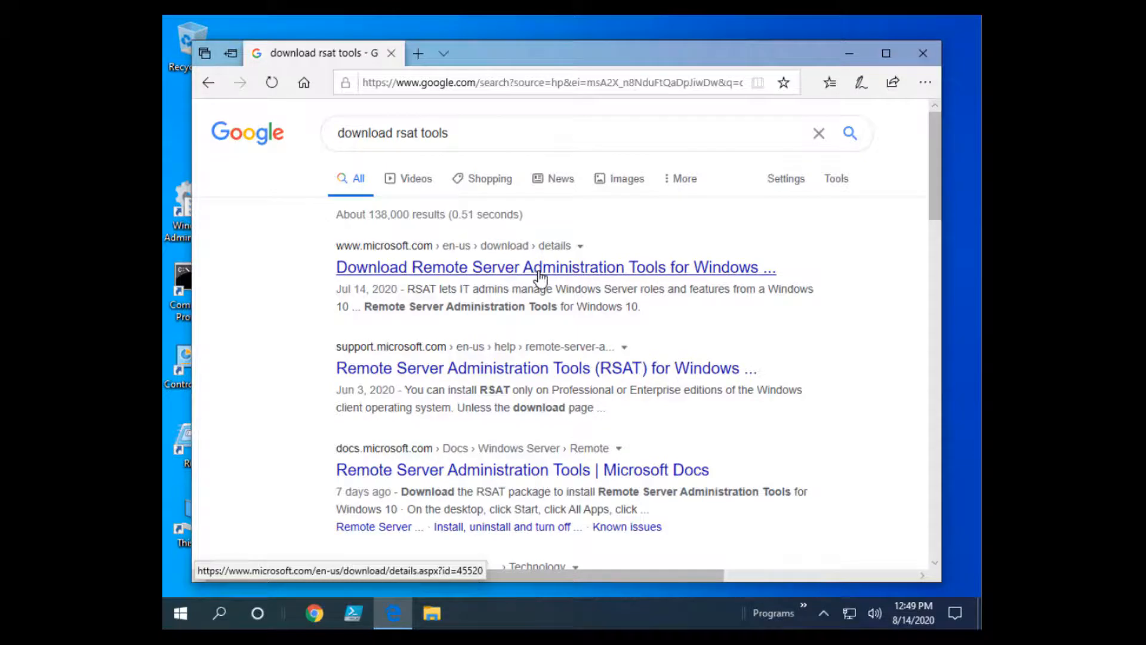
Open the Microsoft Download Center page for Remote Server Administration Tools for Windows 10 from the search results.
scroll(464, 350, down, 1)
scroll(464, 349, up, 1)
scroll(443, 268, down, 3)
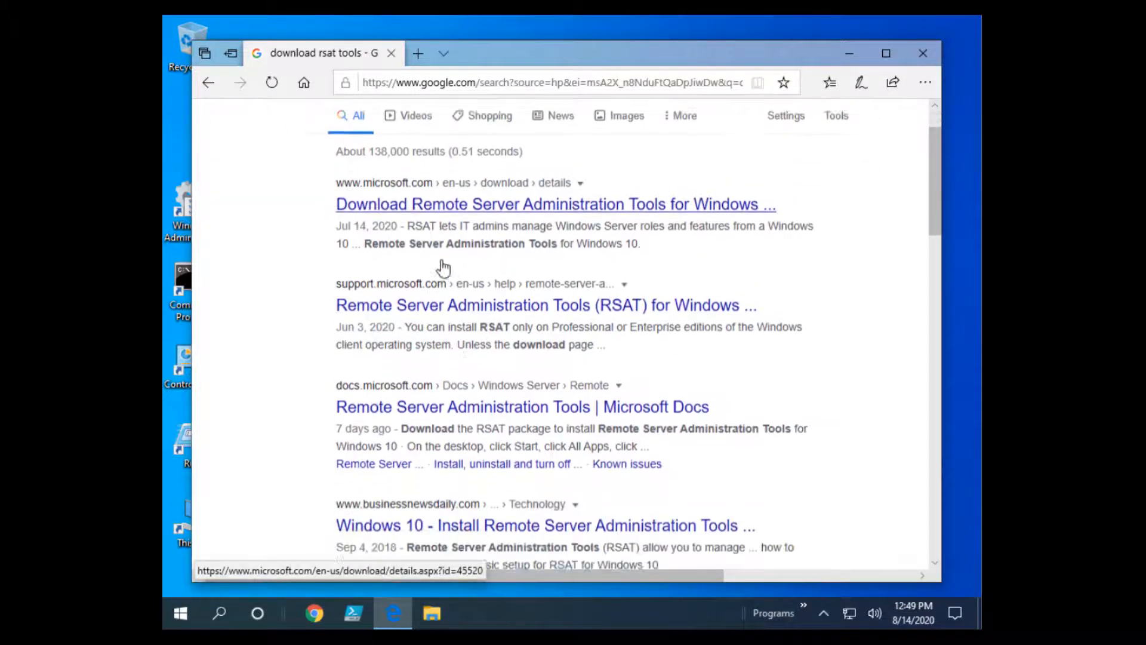
scroll(453, 280, up, 2)
scroll(457, 285, up, 2)
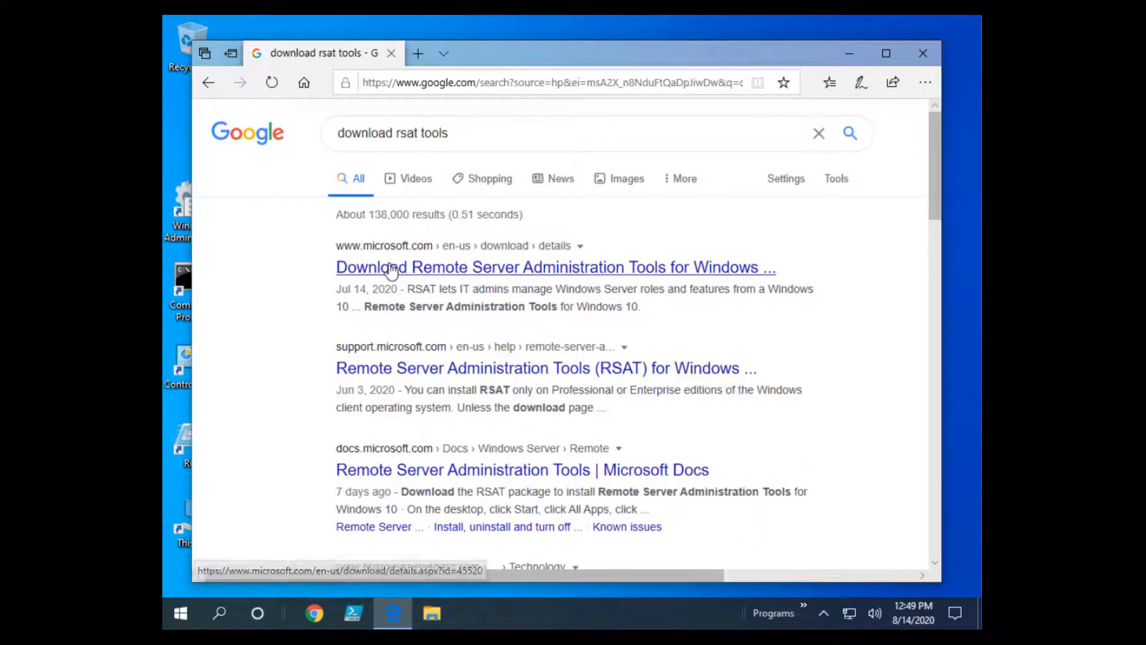
click(409, 272)
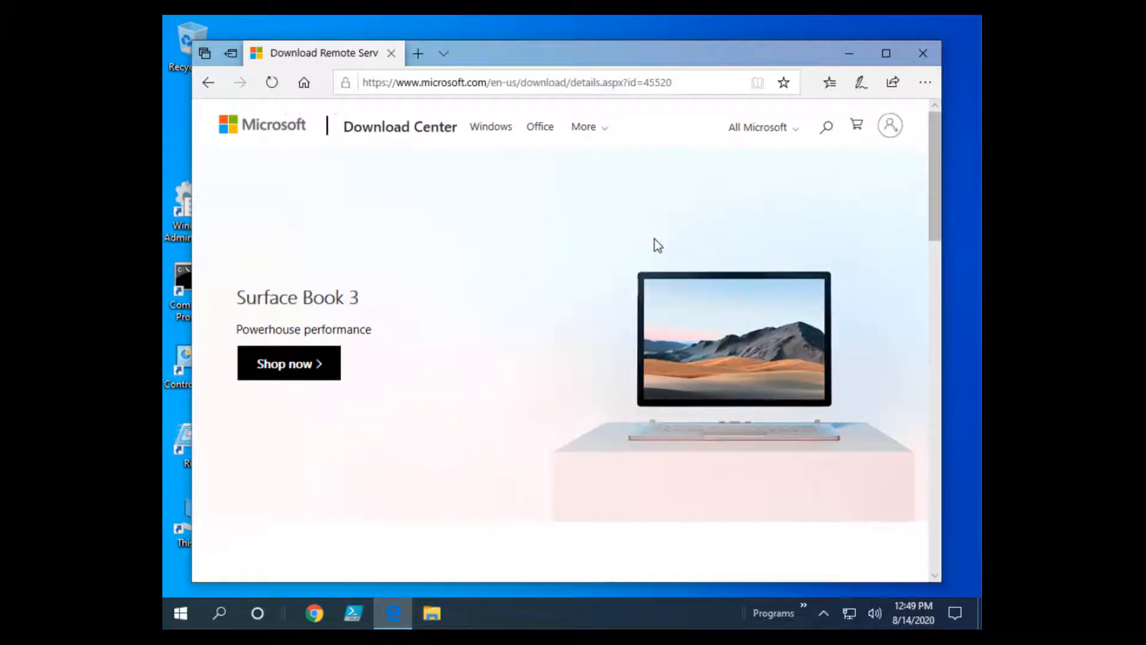
Bring up the list of downloadable RSAT files for the English version of Remote Server Administration Tools for Windows 10.
scroll(577, 261, down, 1)
scroll(577, 260, down, 4)
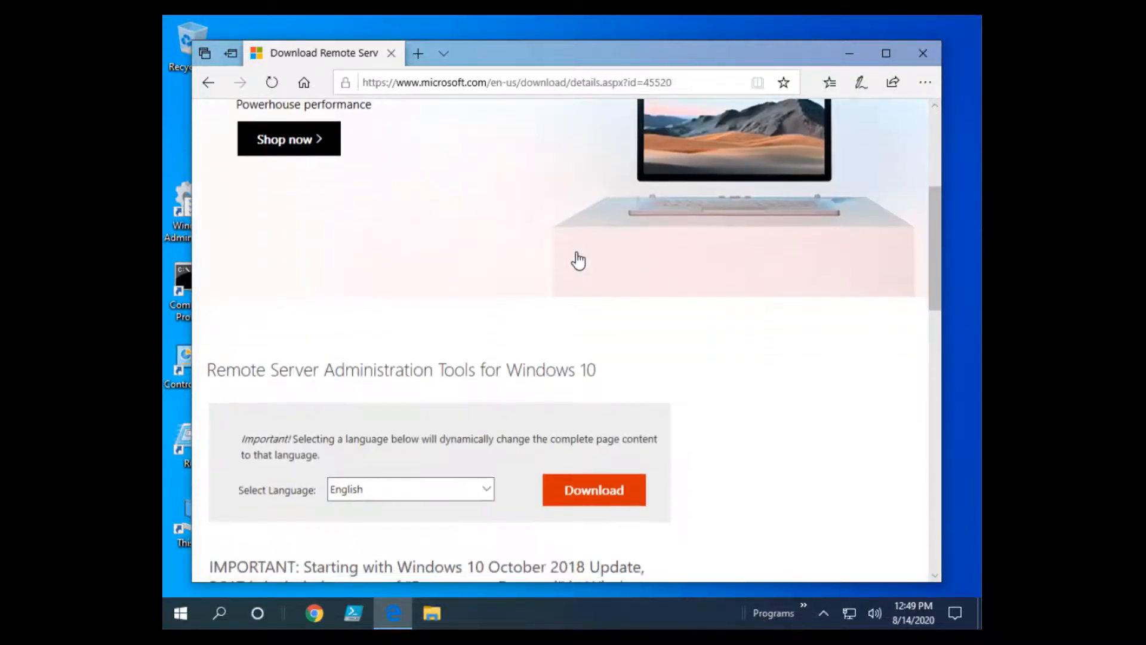
scroll(600, 374, down, 1)
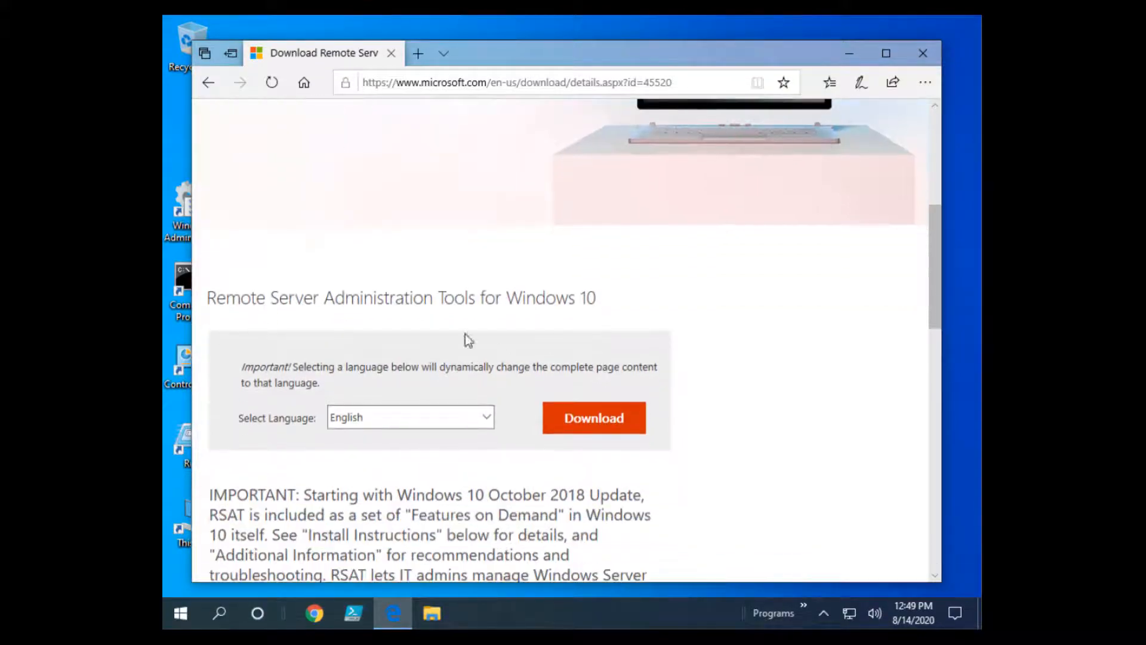
click(605, 420)
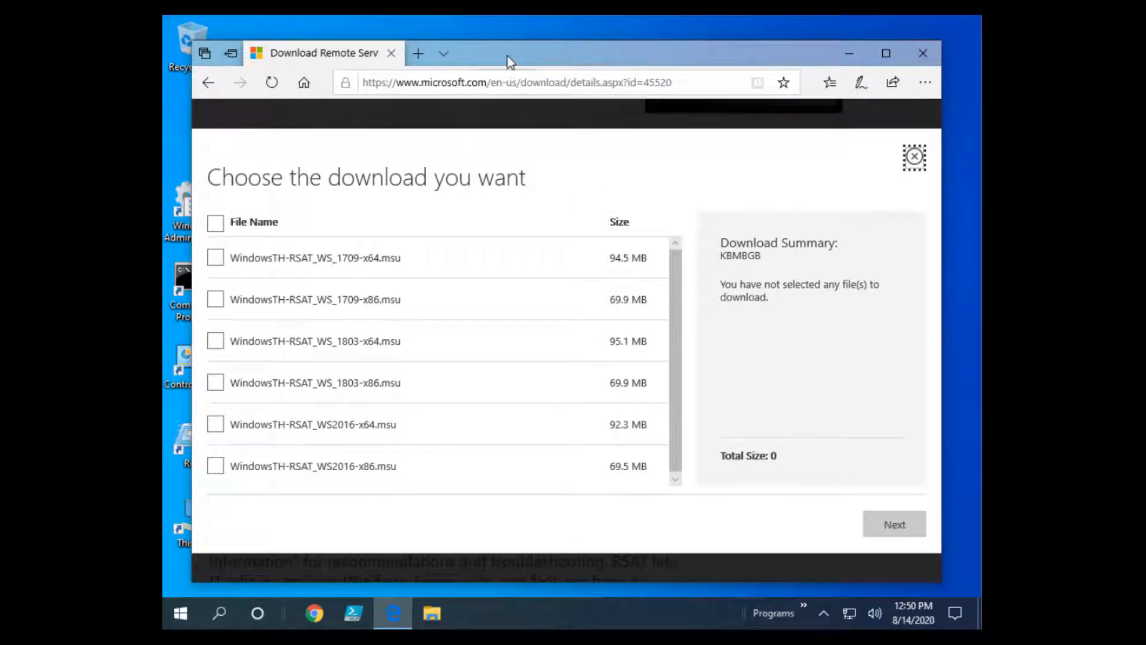
Switch Control Panel to the small icons view and check the Windows edition and system type on the System page.
drag(508, 56, 554, 54)
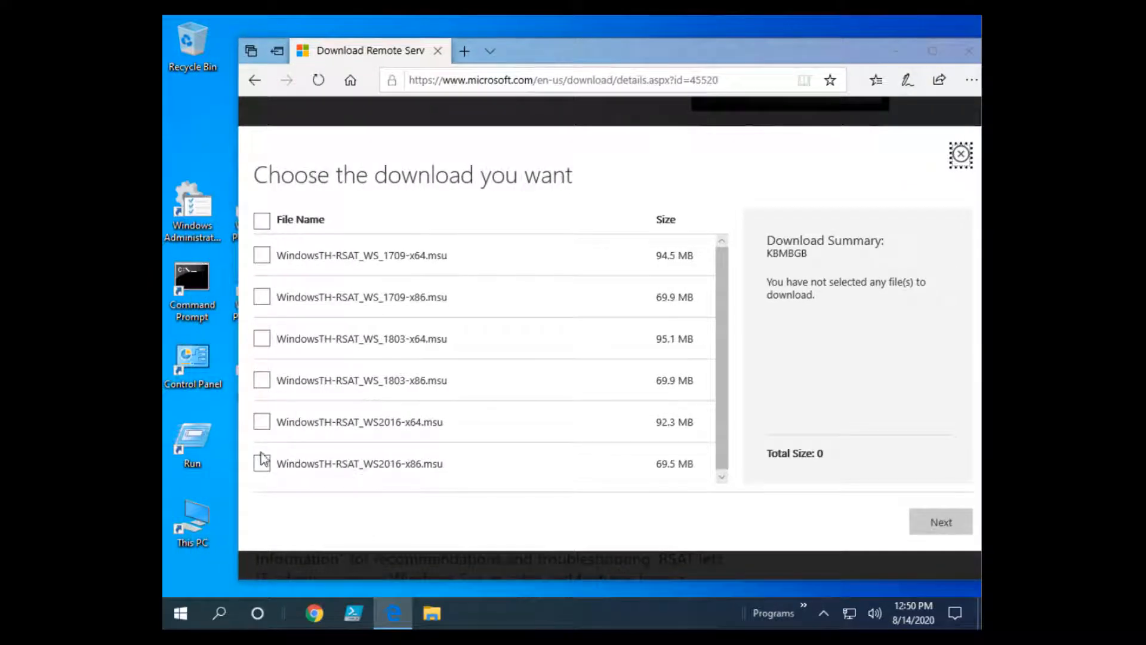
double_click(206, 363)
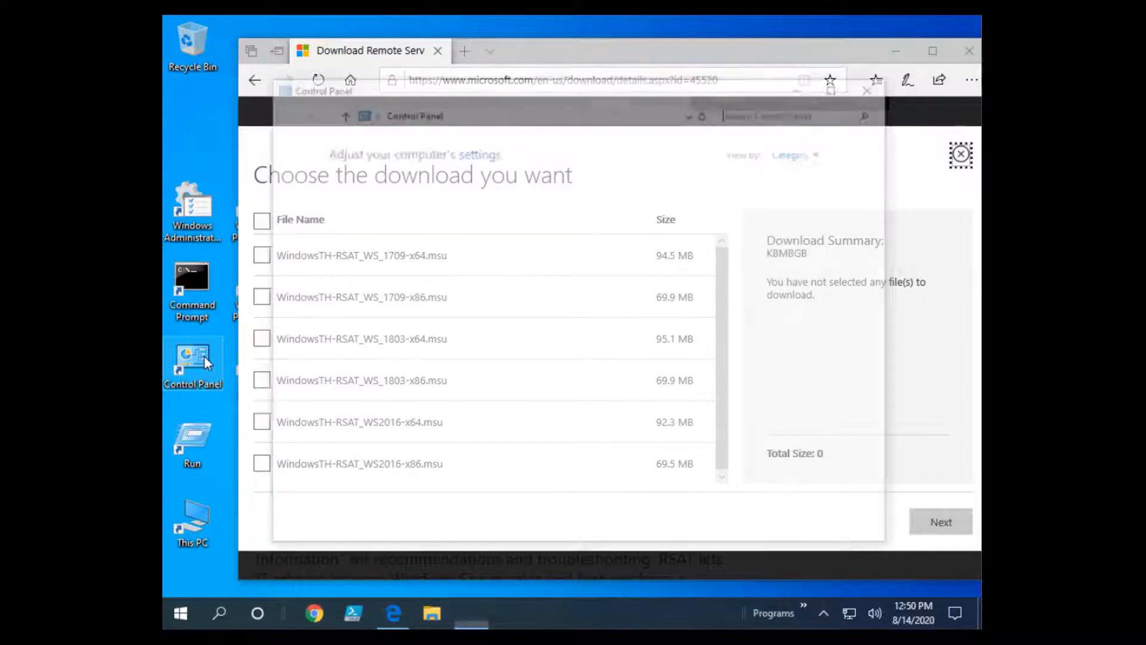
click(797, 152)
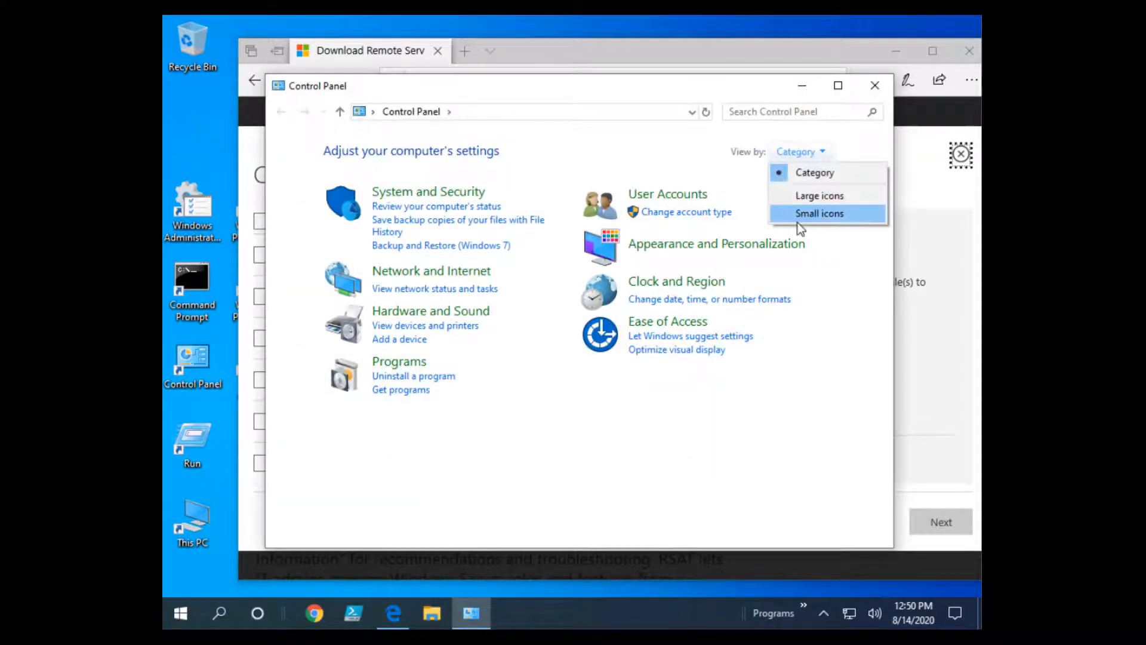
click(800, 214)
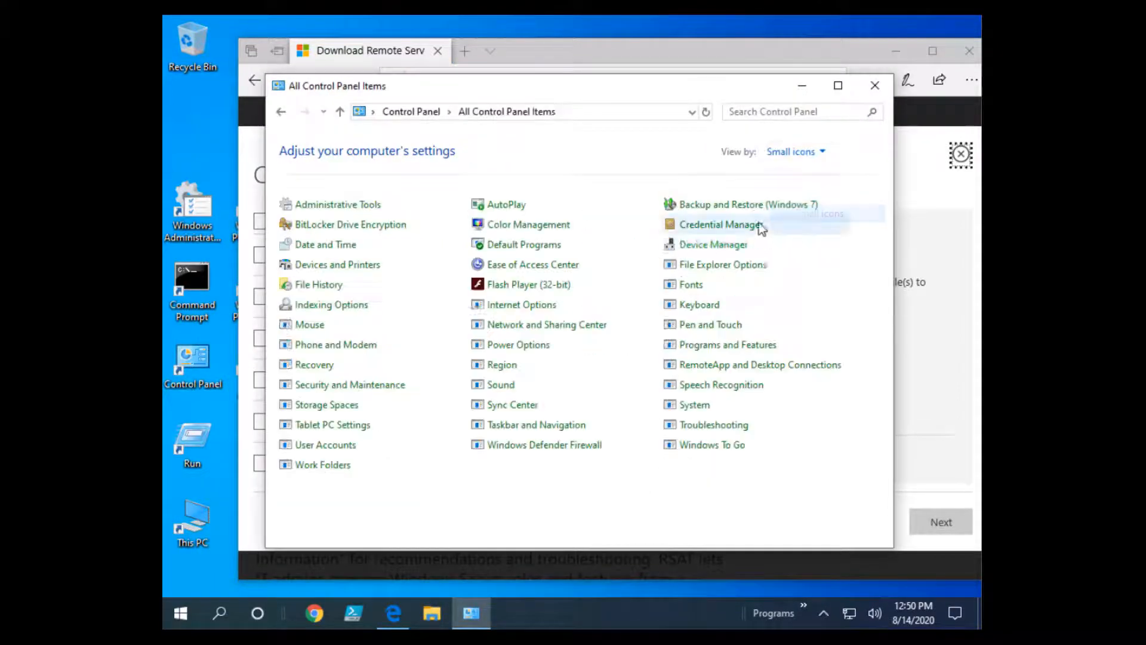
click(699, 405)
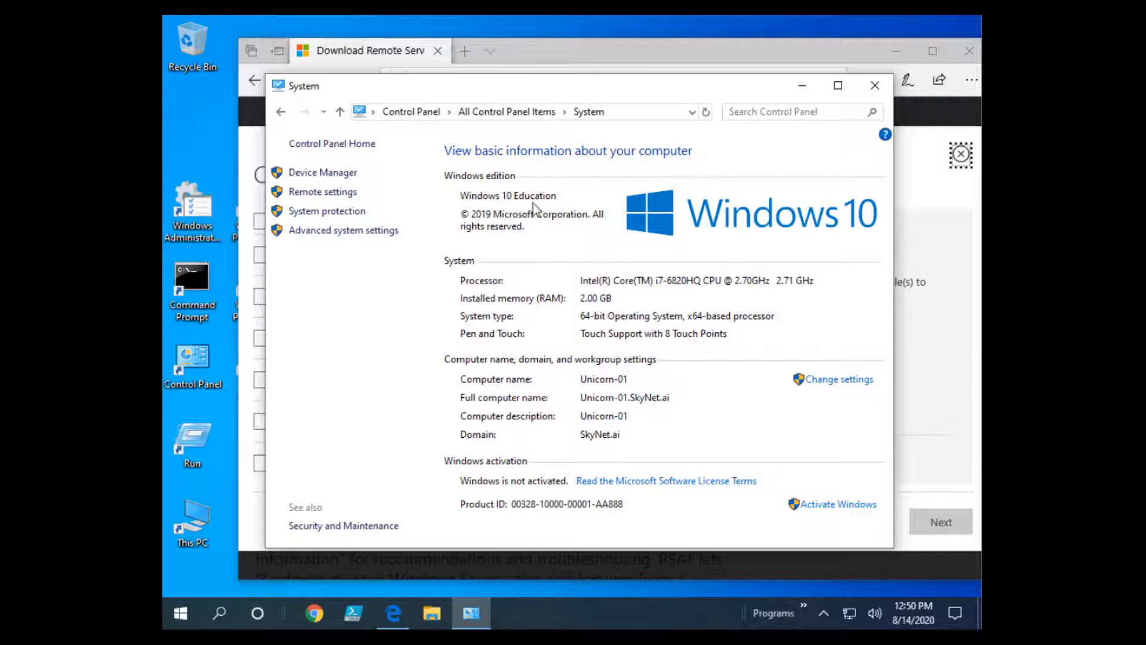
click(875, 86)
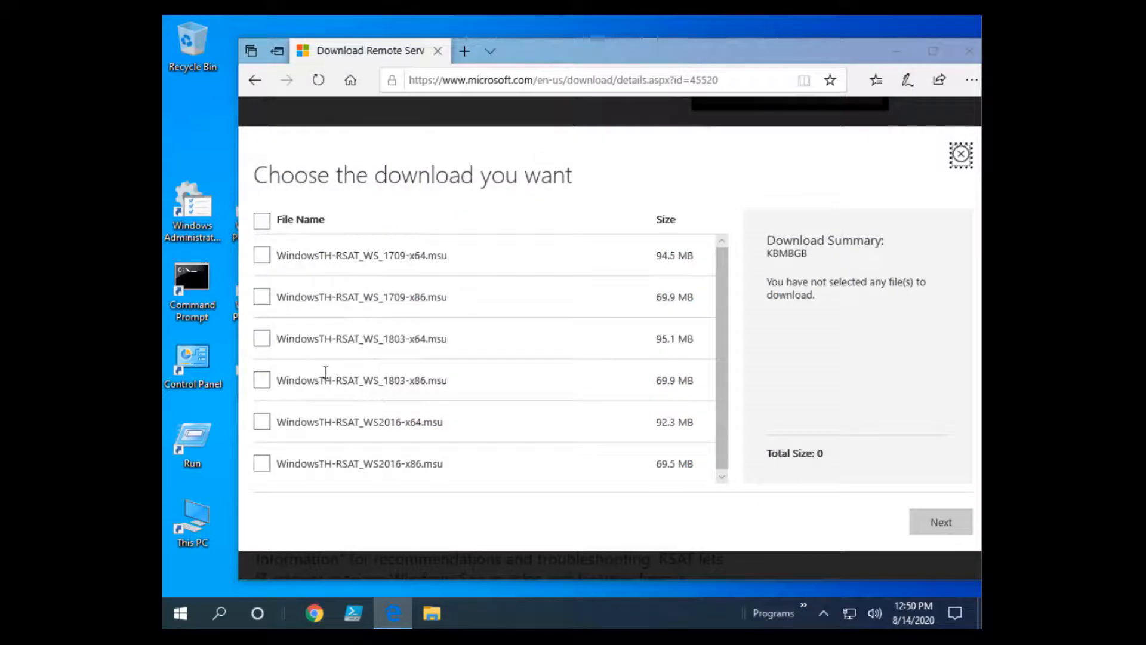
Start Command Prompt as administrator and change to the root of drive C with cd\.
right_click(191, 287)
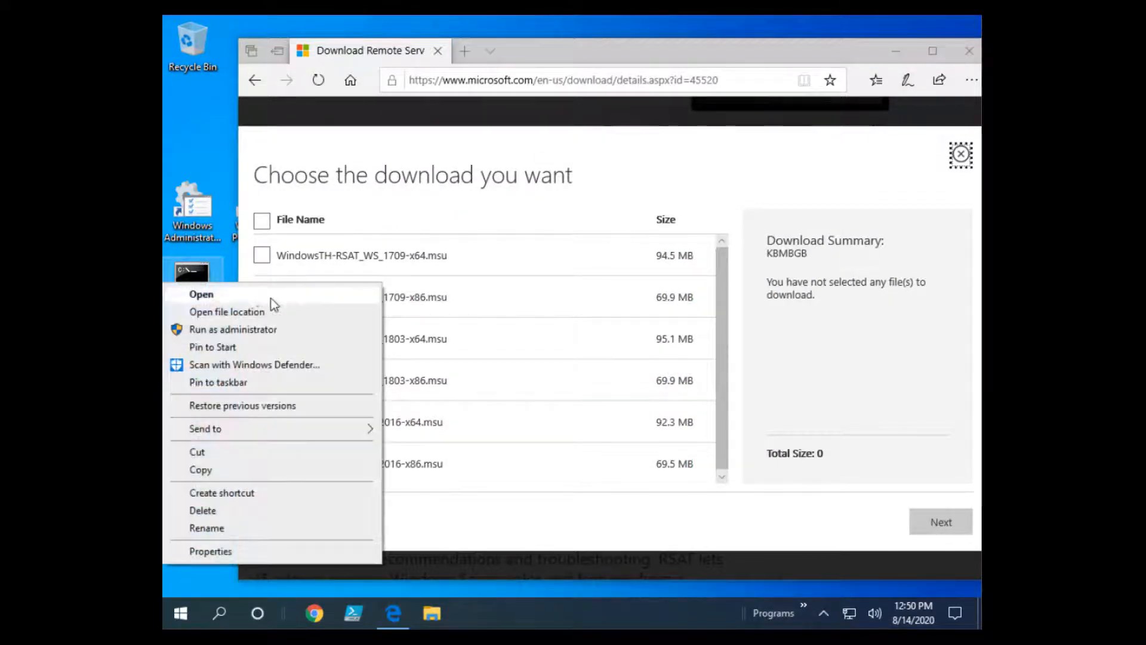
click(286, 329)
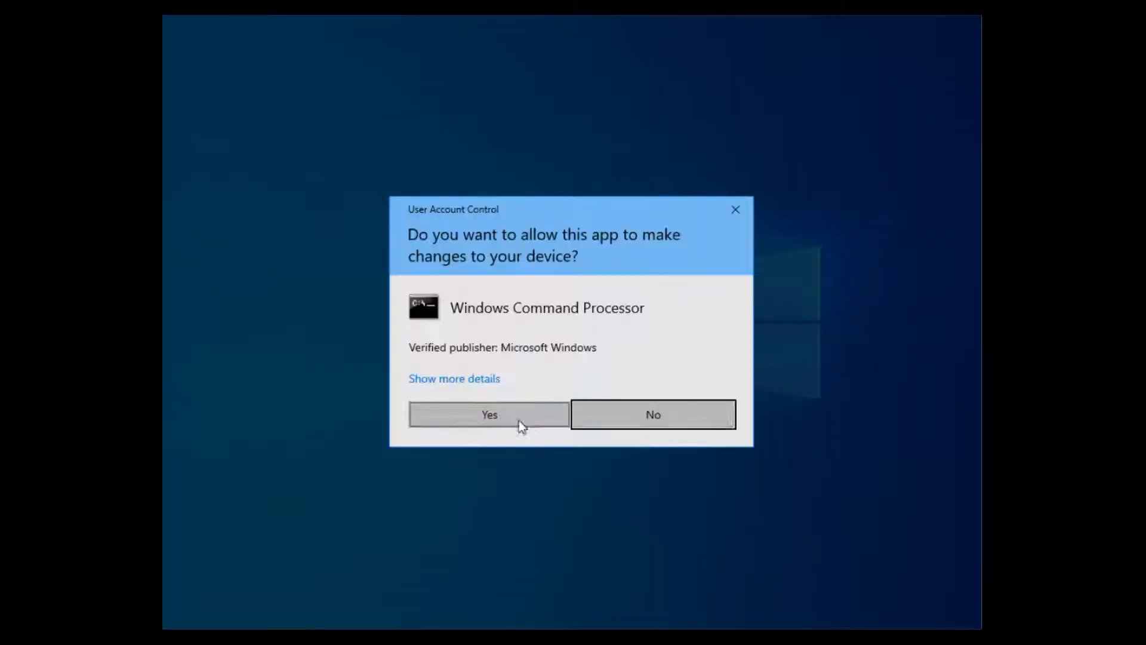
click(518, 420)
click(446, 214)
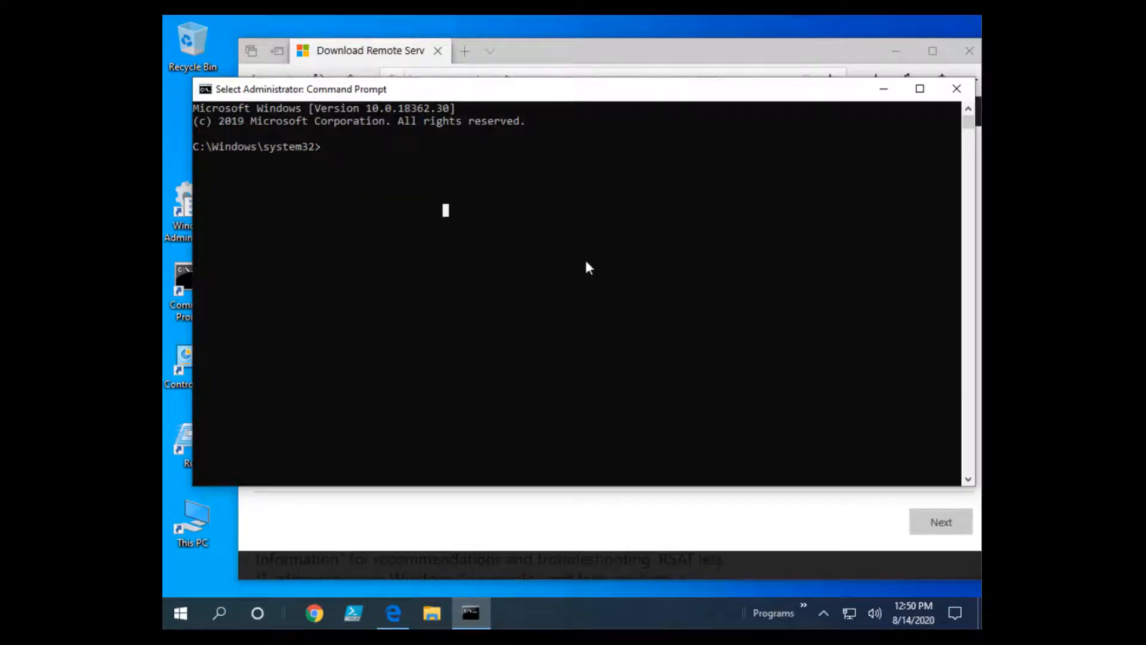
text(cd\)
key(Return)
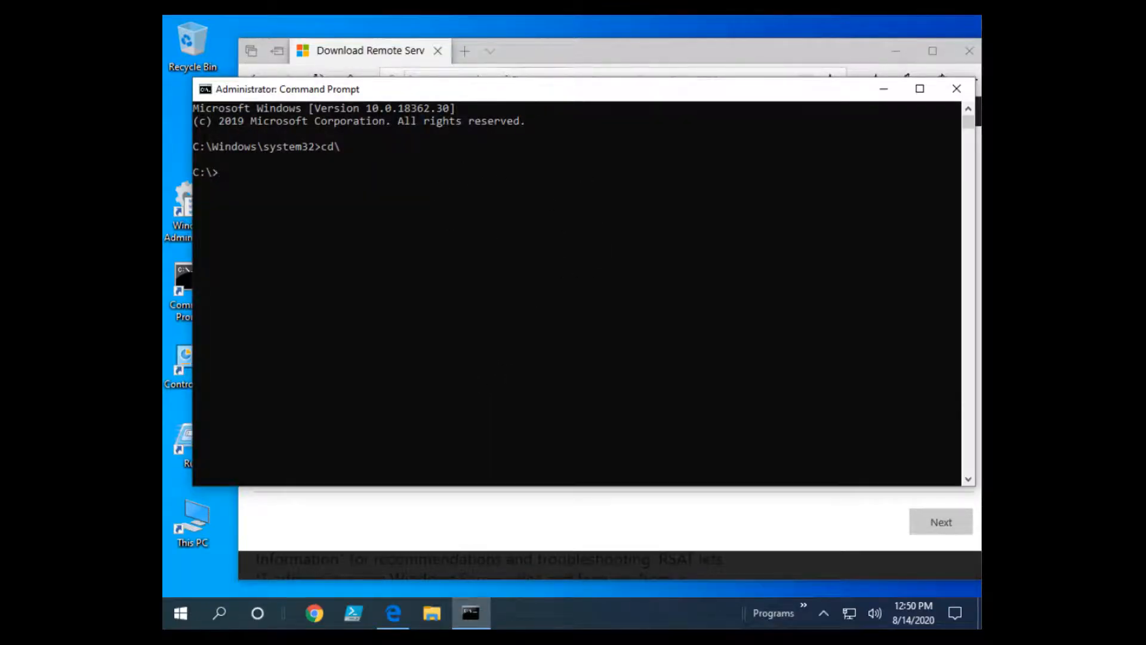
Run systeminfo and examine the OS Version line in its output for the Windows build.
click(399, 274)
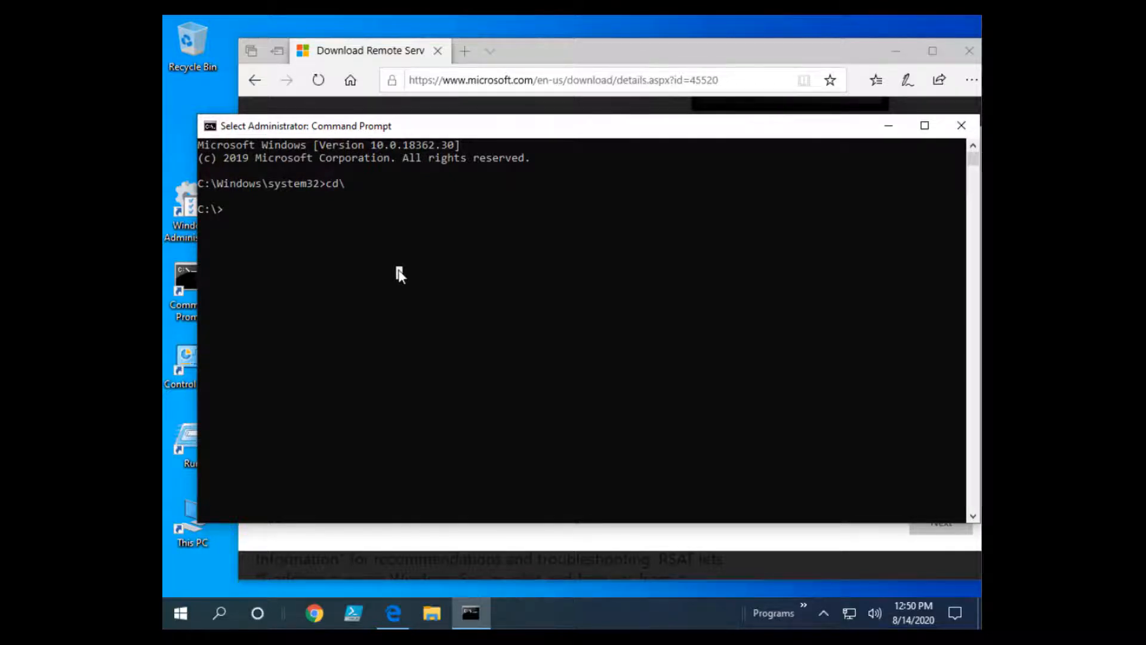
text(systeminfo)
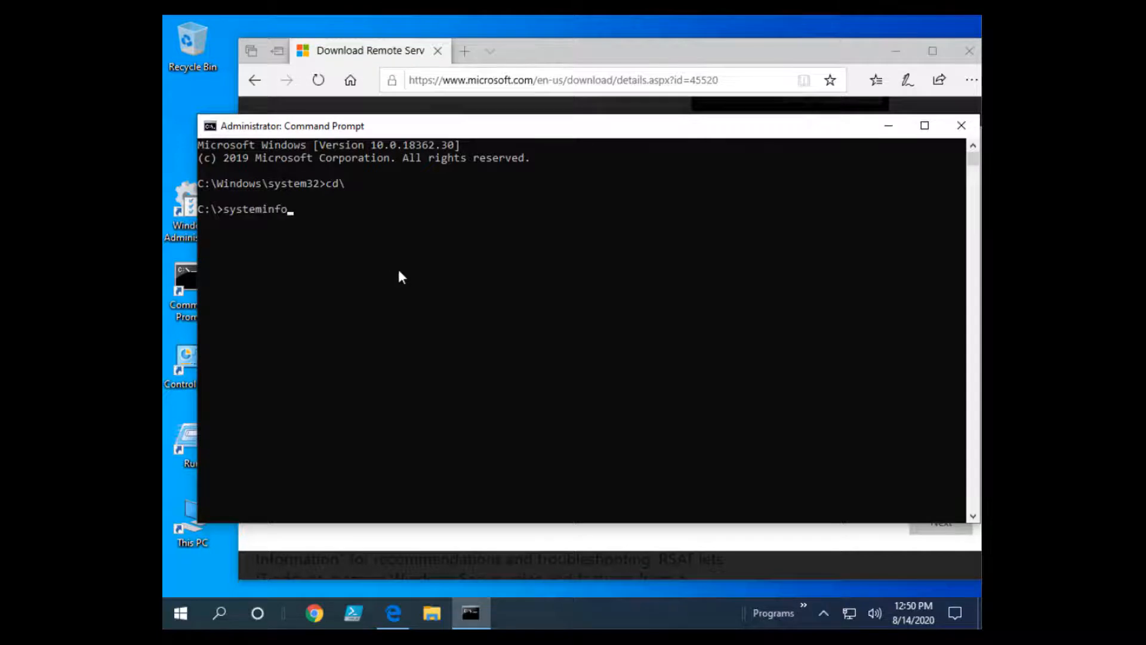
key(Return)
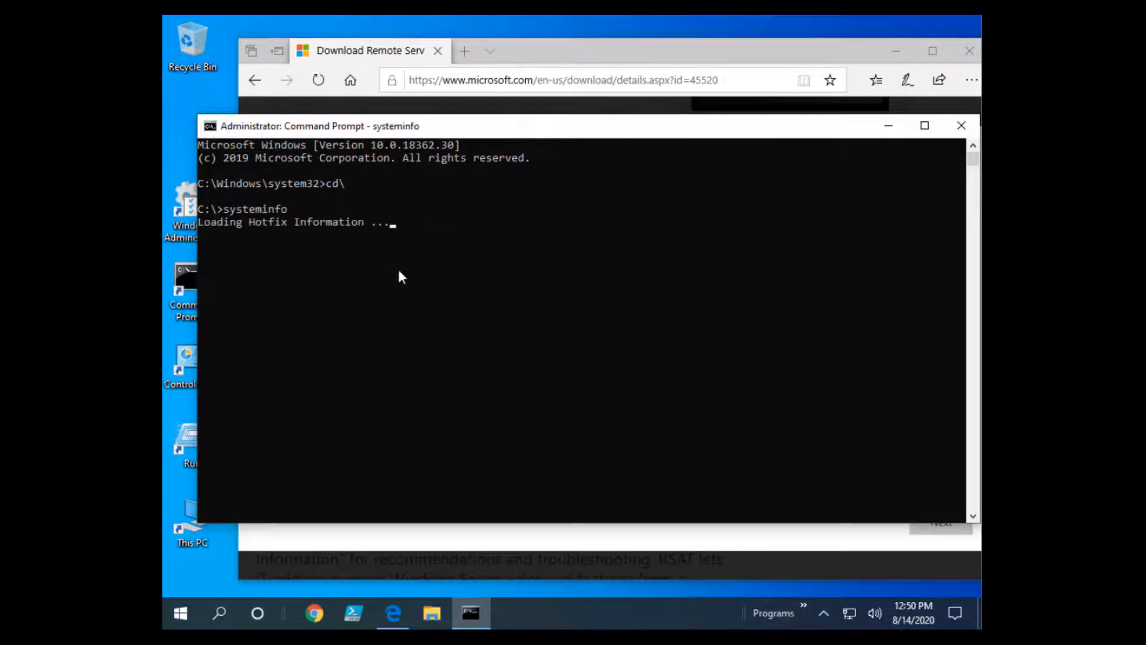
scroll(399, 273, up, 7)
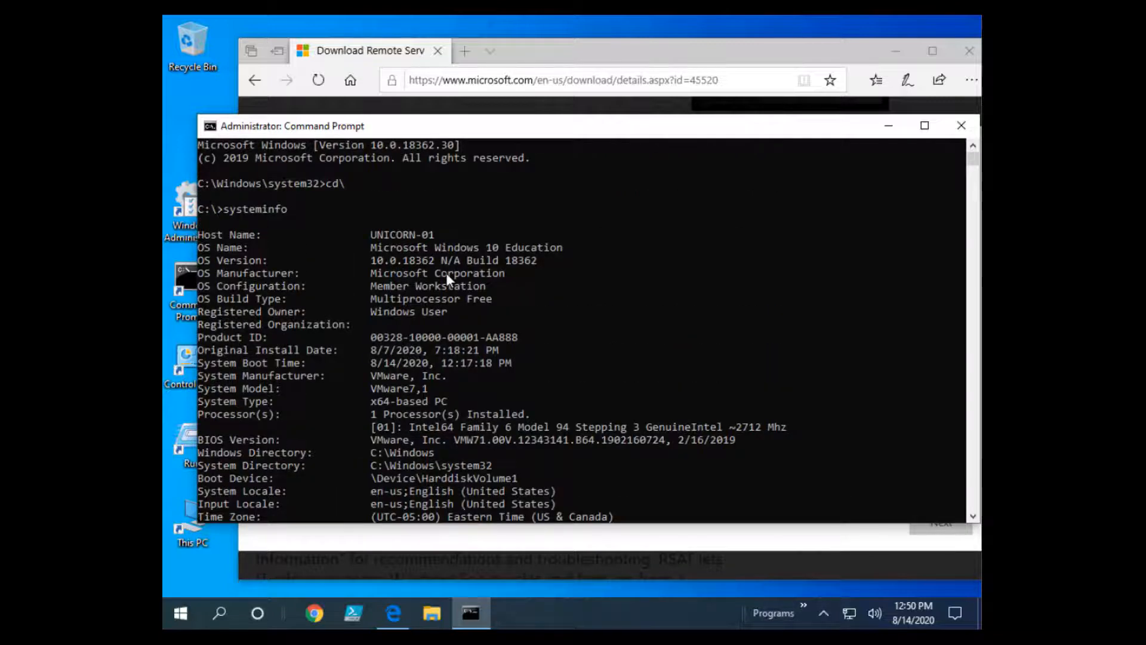
click(540, 261)
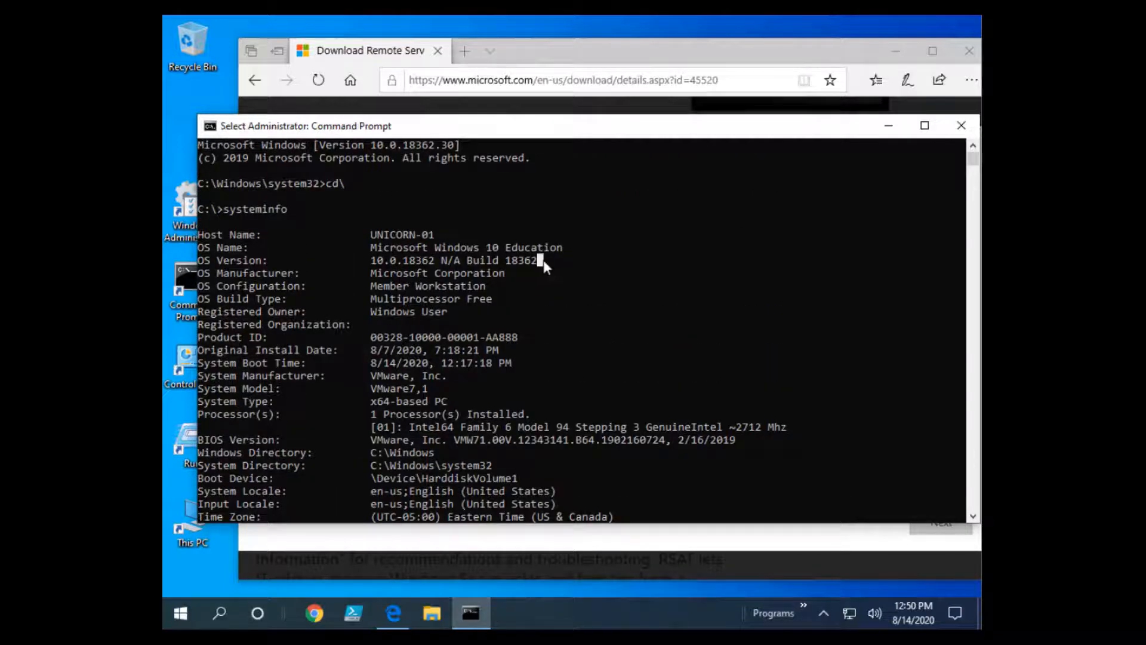
drag(506, 268, 225, 270)
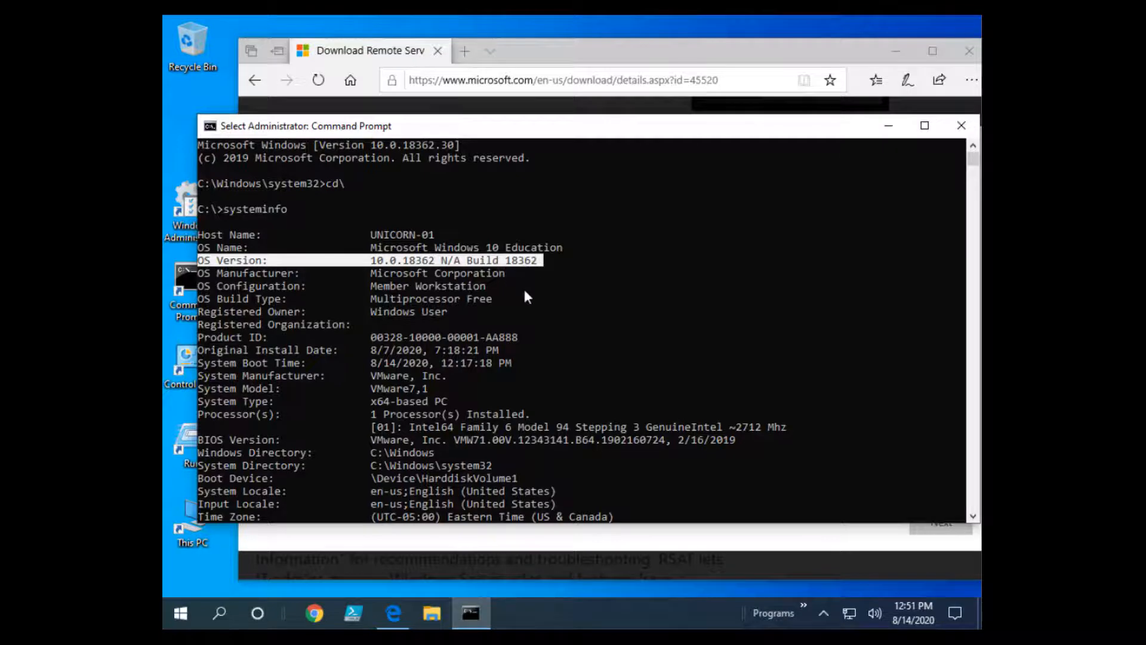
scroll(525, 292, down, 1)
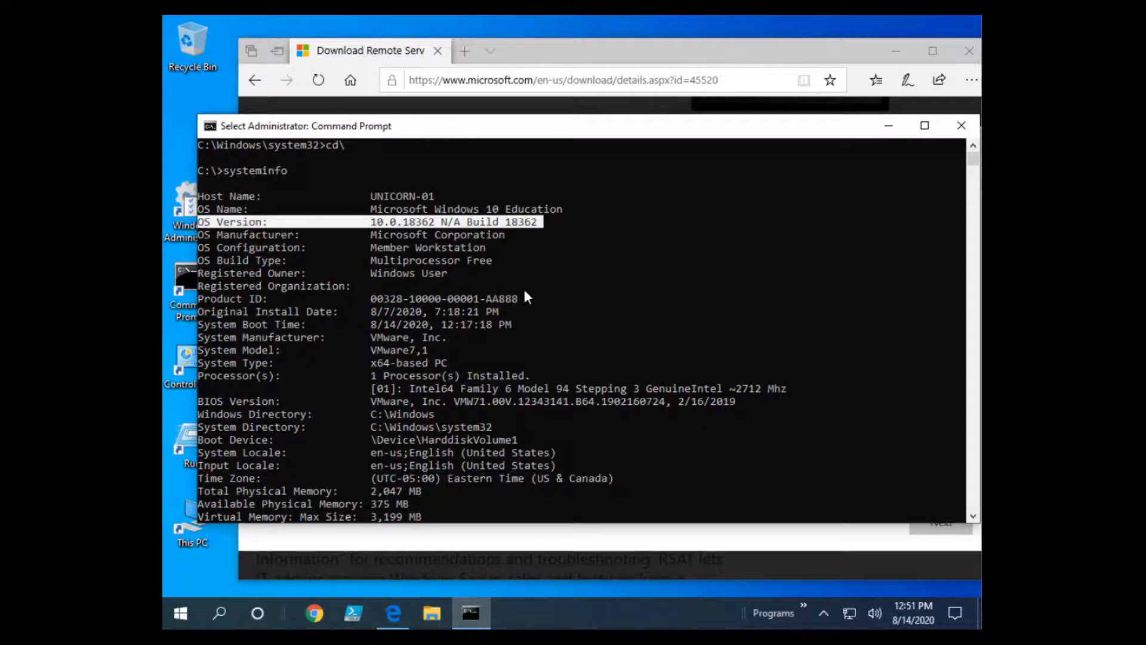
scroll(523, 288, down, 10)
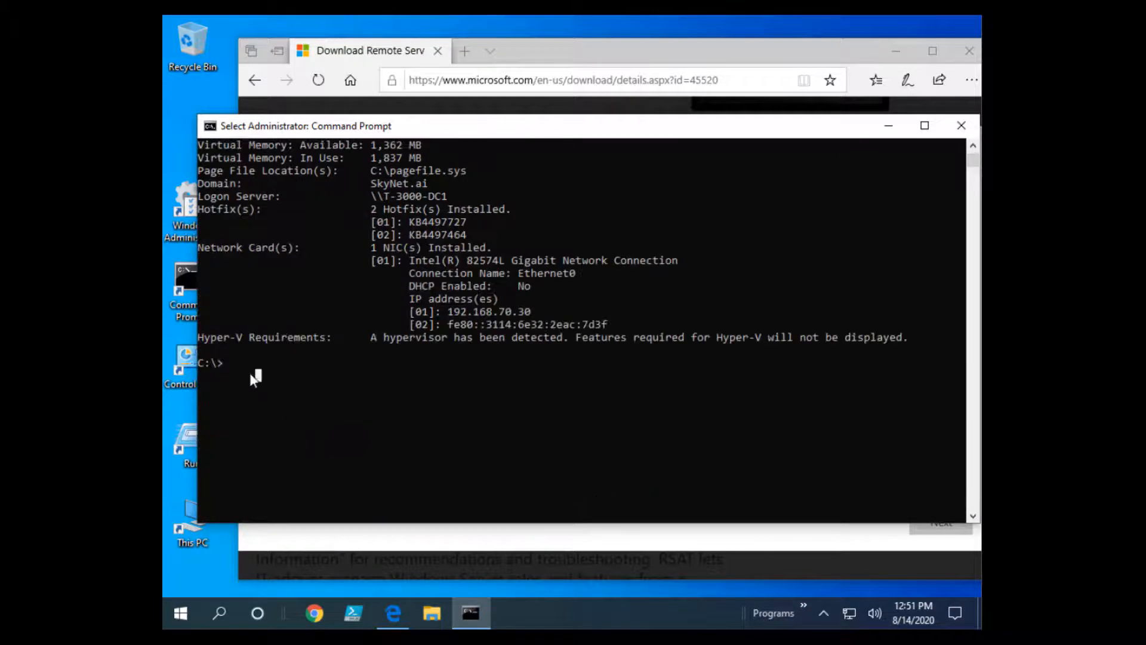
Query only the Windows build number with the command wmic os get BuildNumber and examine the returned value.
key(Up)
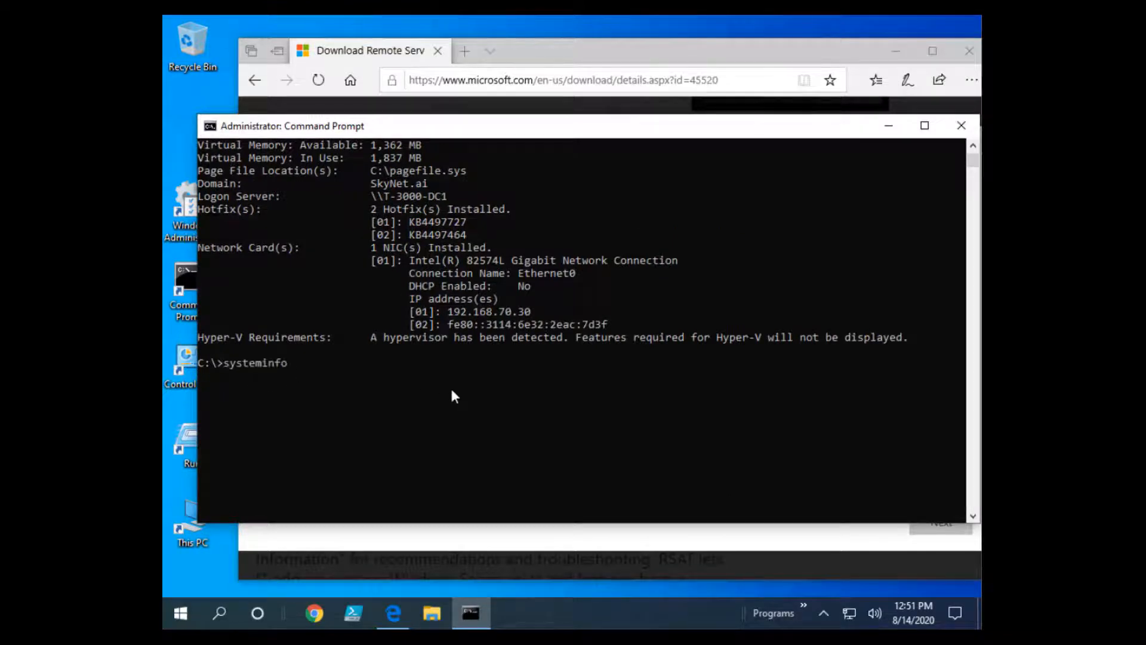
key(BackSpace)
key(BackSpace)
key(BackSpace)
key(BackSpace)
key(BackSpace)
key(BackSpace)
key(BackSpace)
key(BackSpace)
key(BackSpace)
key(BackSpace)
text(wmic)
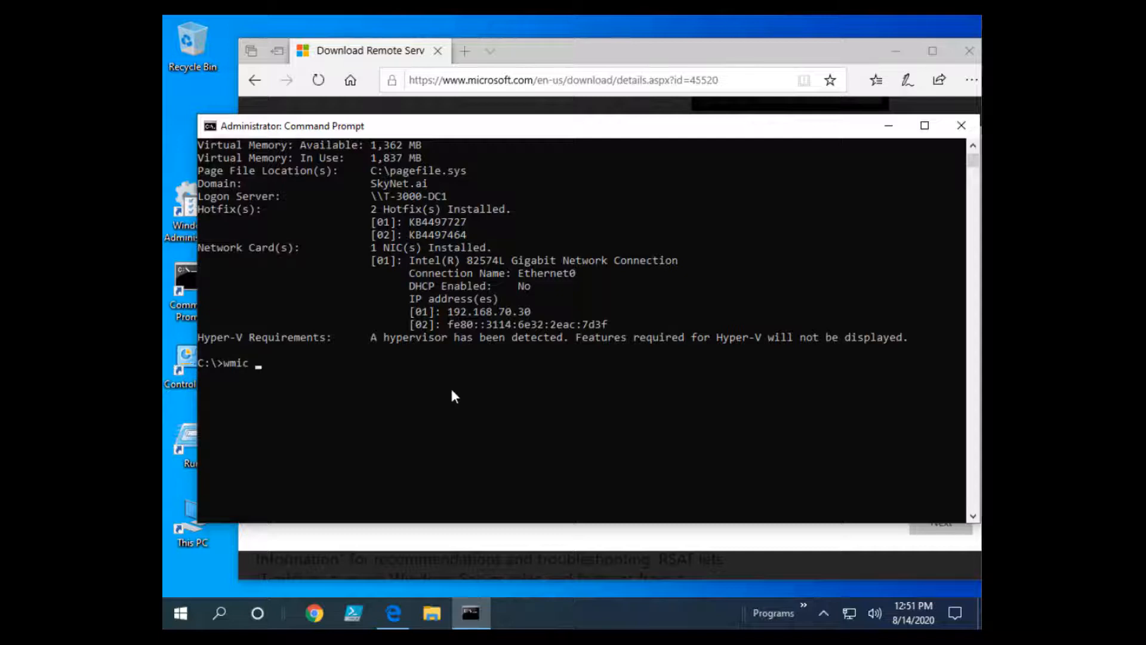
text( os get BuildNumber)
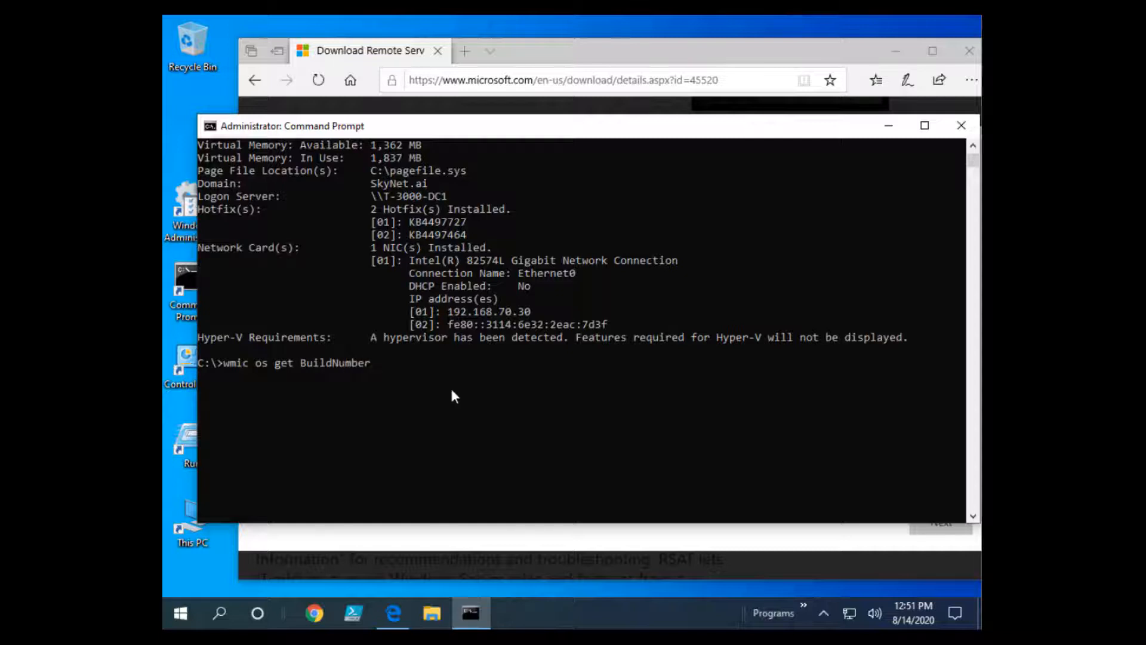
key(Return)
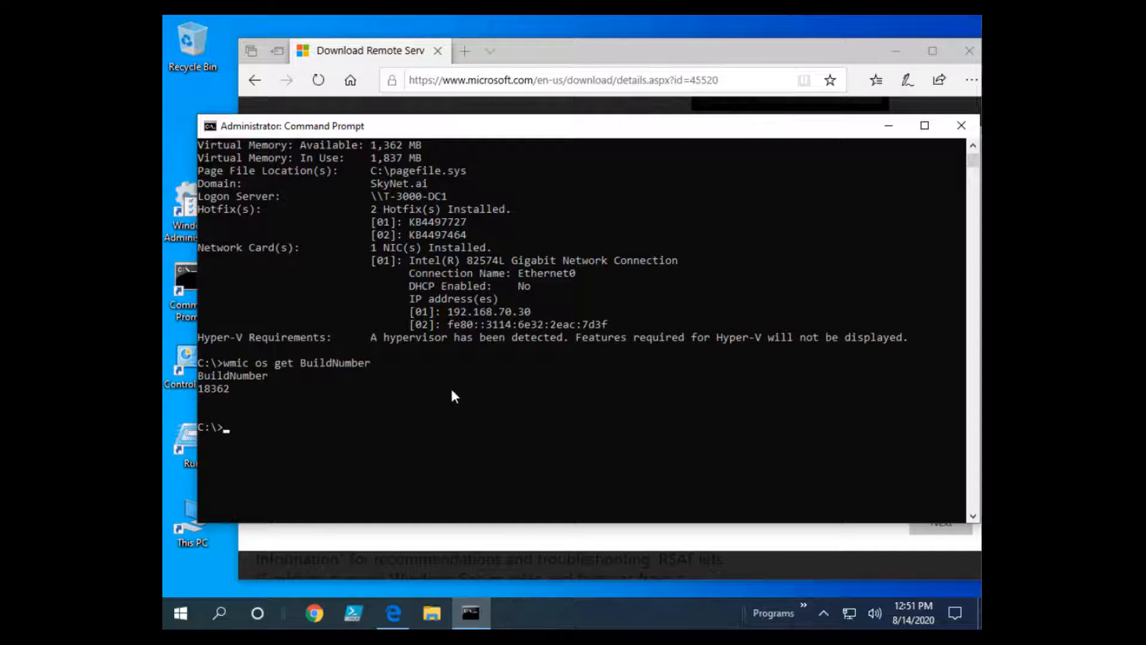
drag(240, 388, 199, 389)
click(292, 424)
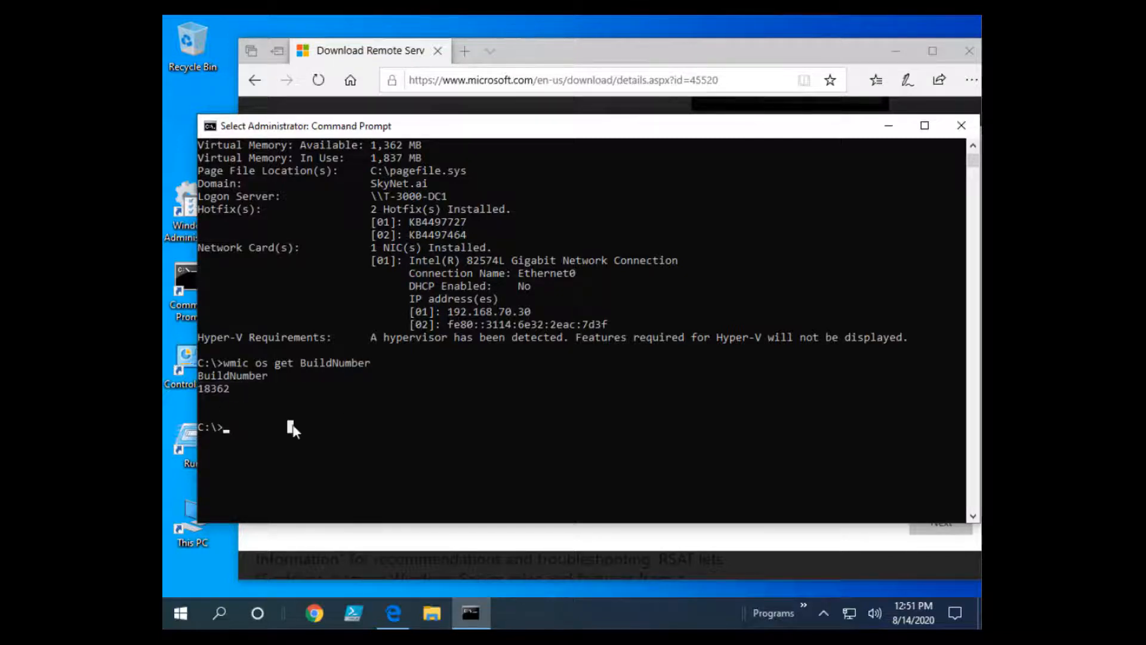
Recall the wmic os get BuildNumber command at the prompt for editing.
click(235, 430)
key(Up)
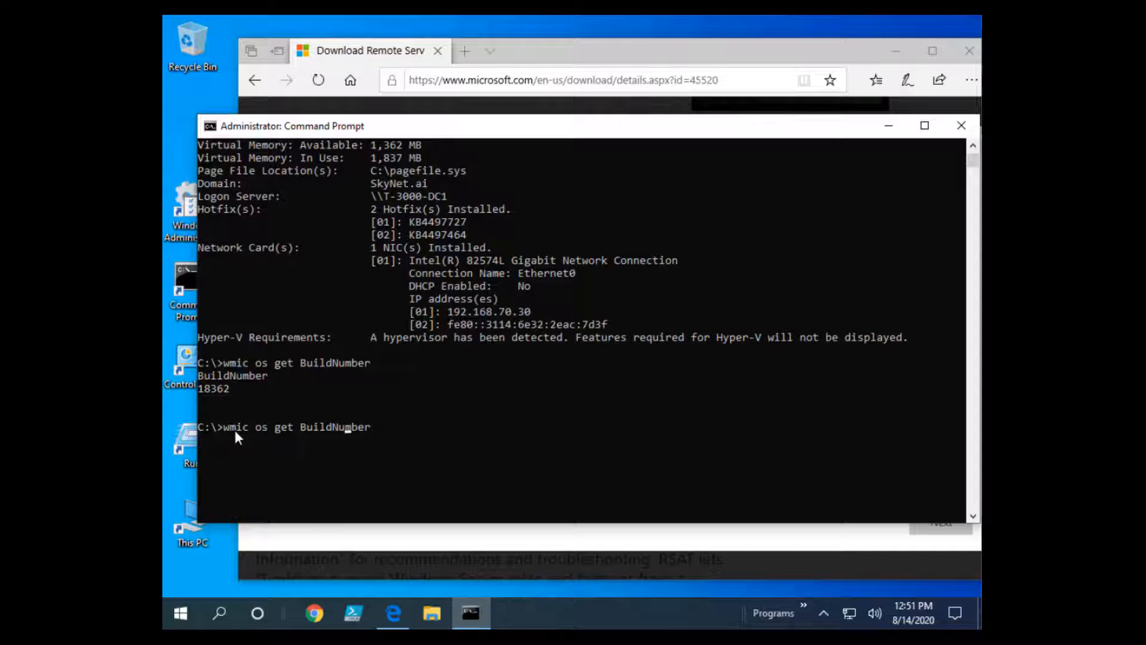
Query the operating system's details by running wmic os get Caption,Version,BuildNumber,OSArchitecture.
key(Left)
key(Left)
key(Left)
text(Caption)
text(,Version)
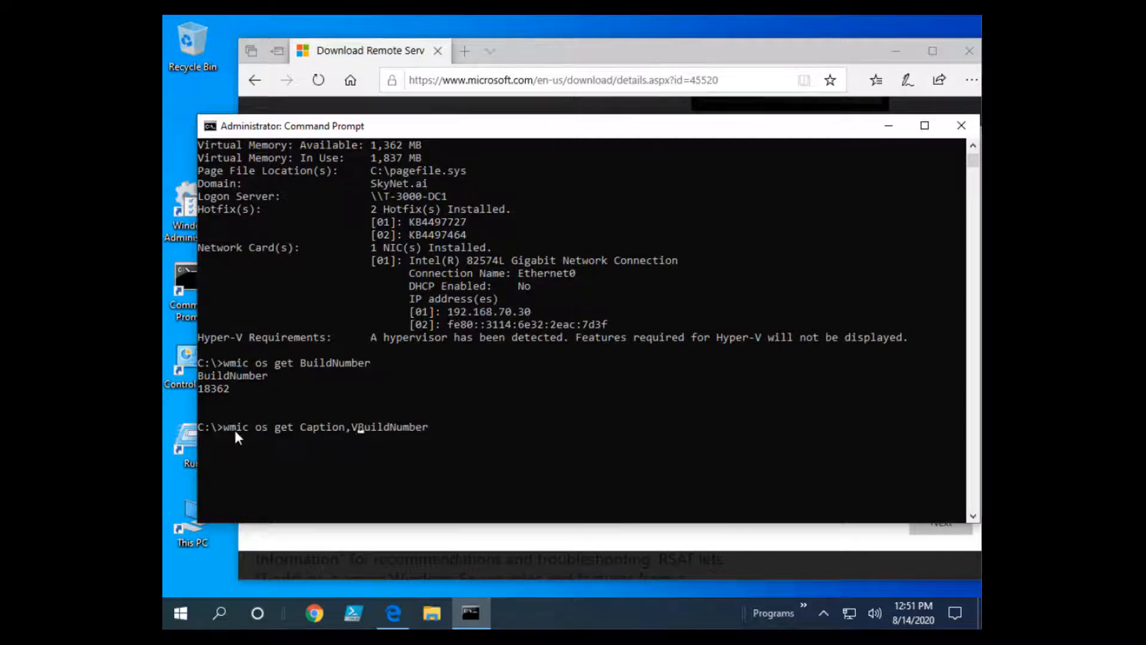
text(,BuildNumber,O)
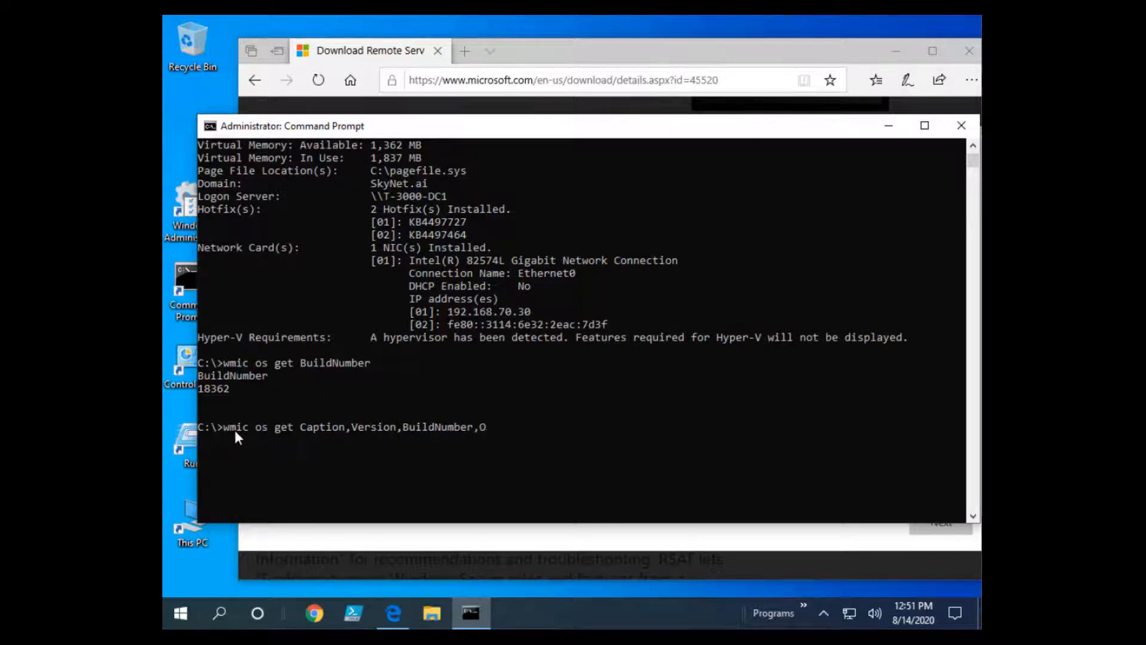
text(SArchitecture)
key(Return)
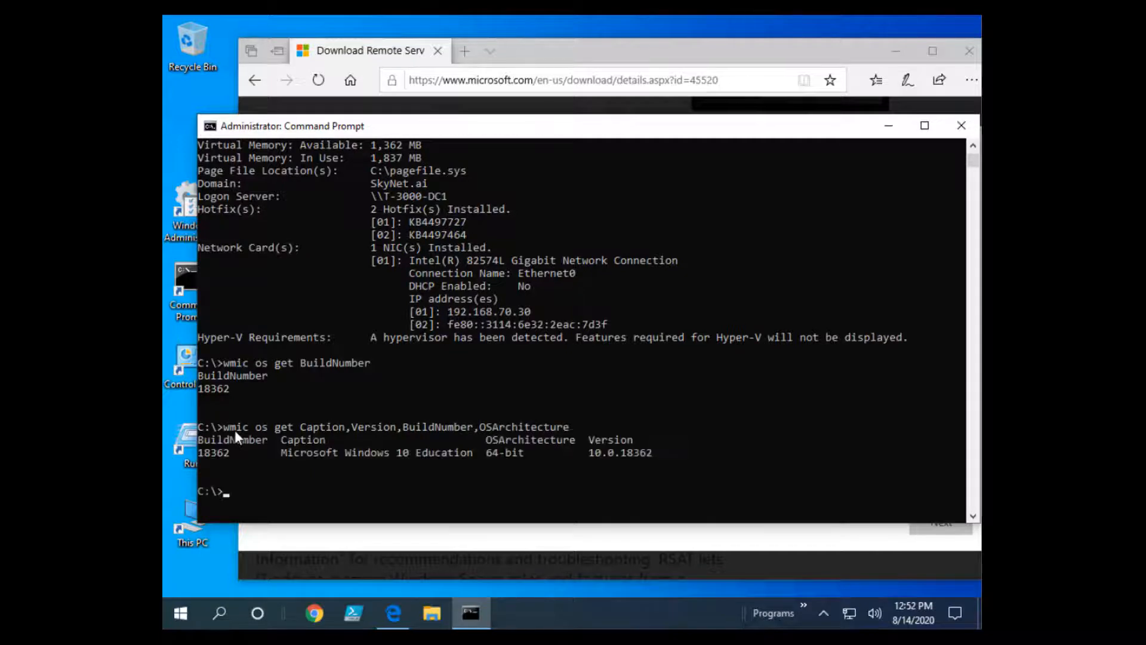
Start a PowerShell session inside the command prompt with the powershell command.
click(276, 491)
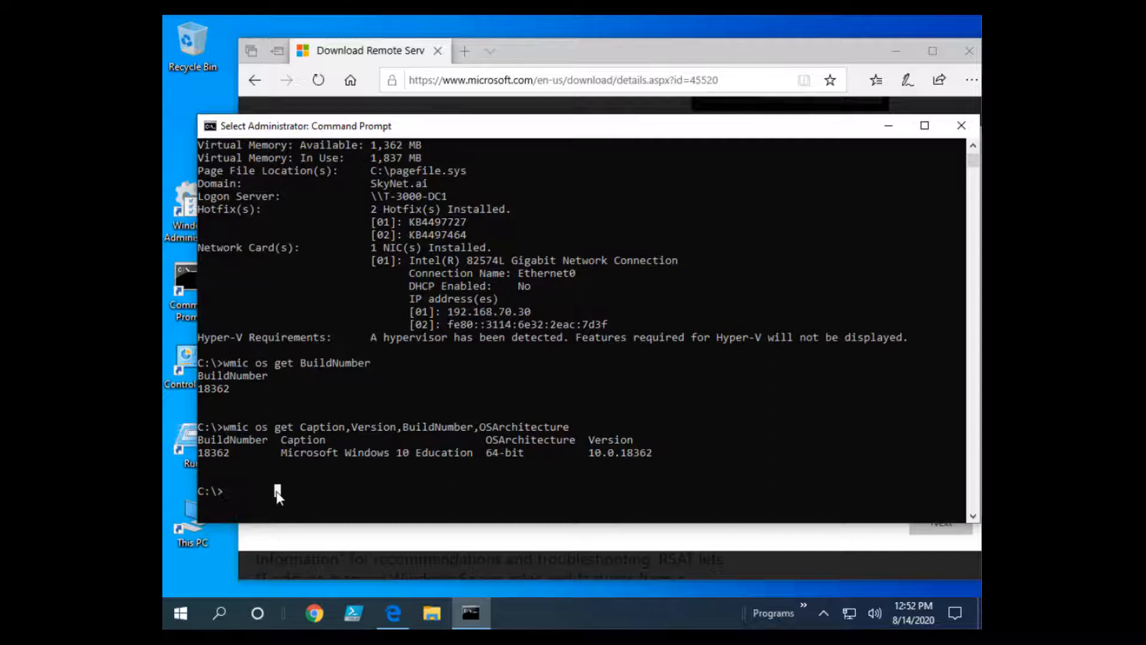
click(232, 492)
text(powe)
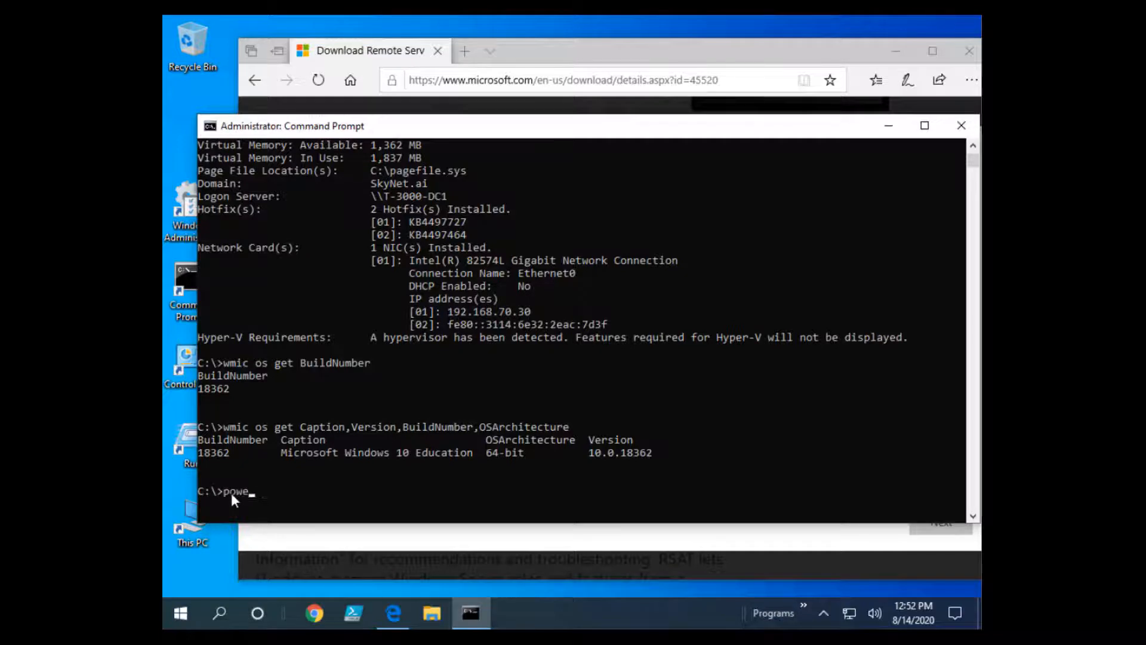
text(rshell)
key(Return)
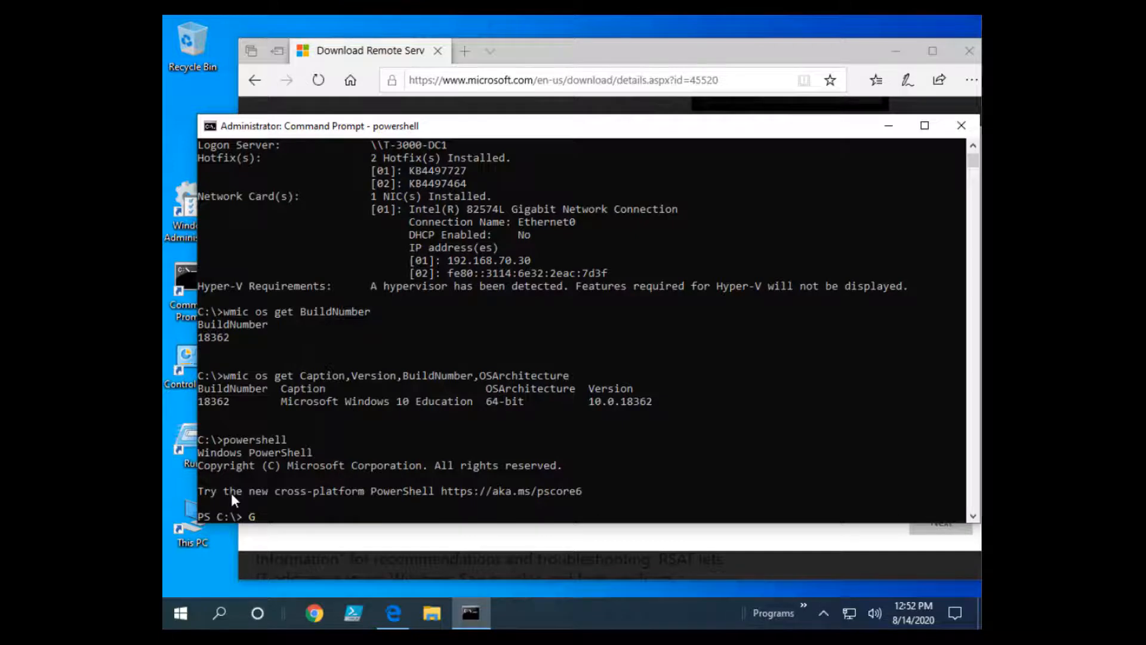
Run Get-WmiObject win32_operatingsystem and highlight the BuildNumber line in its output.
text(-WmiObject win32_)
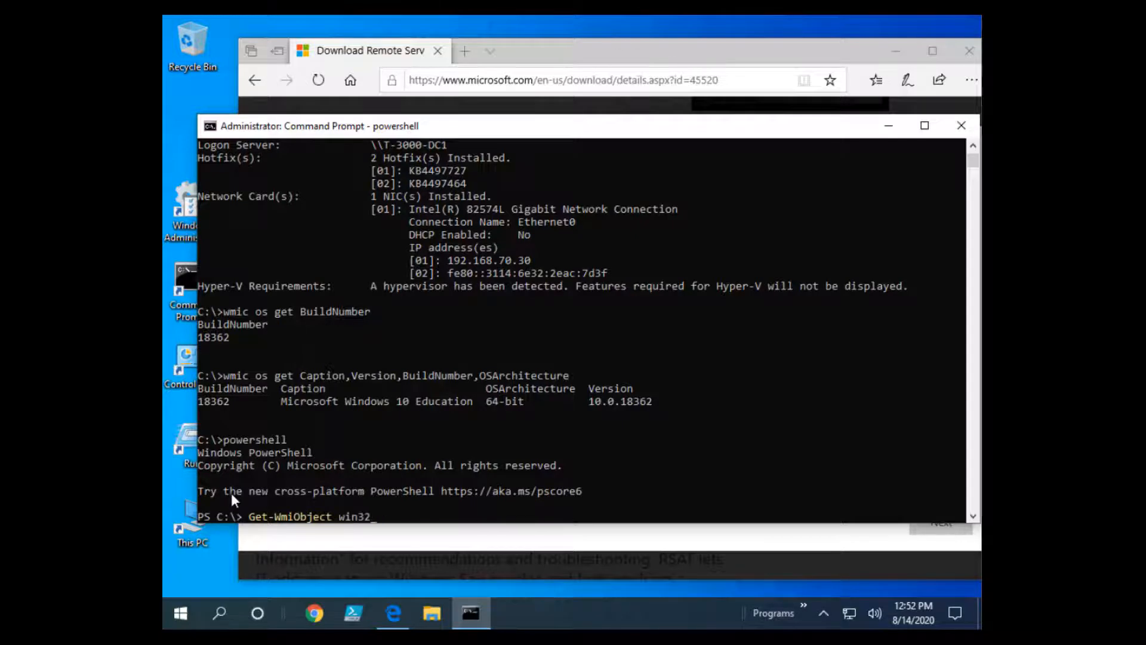
text(operatingsystem)
key(Return)
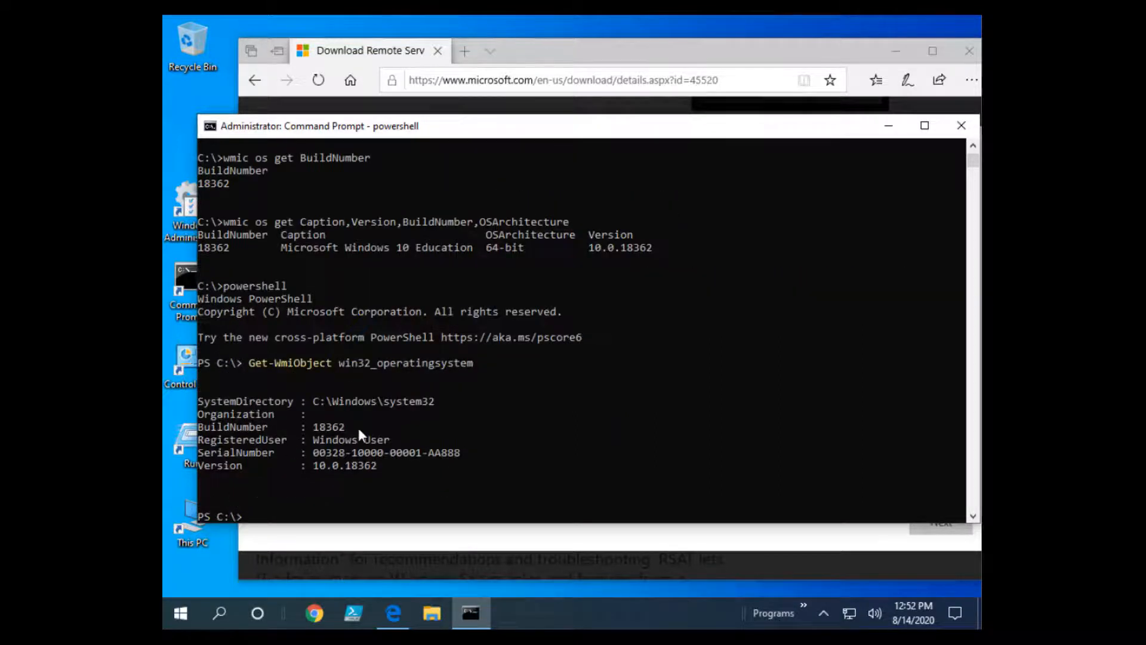
drag(361, 426, 200, 427)
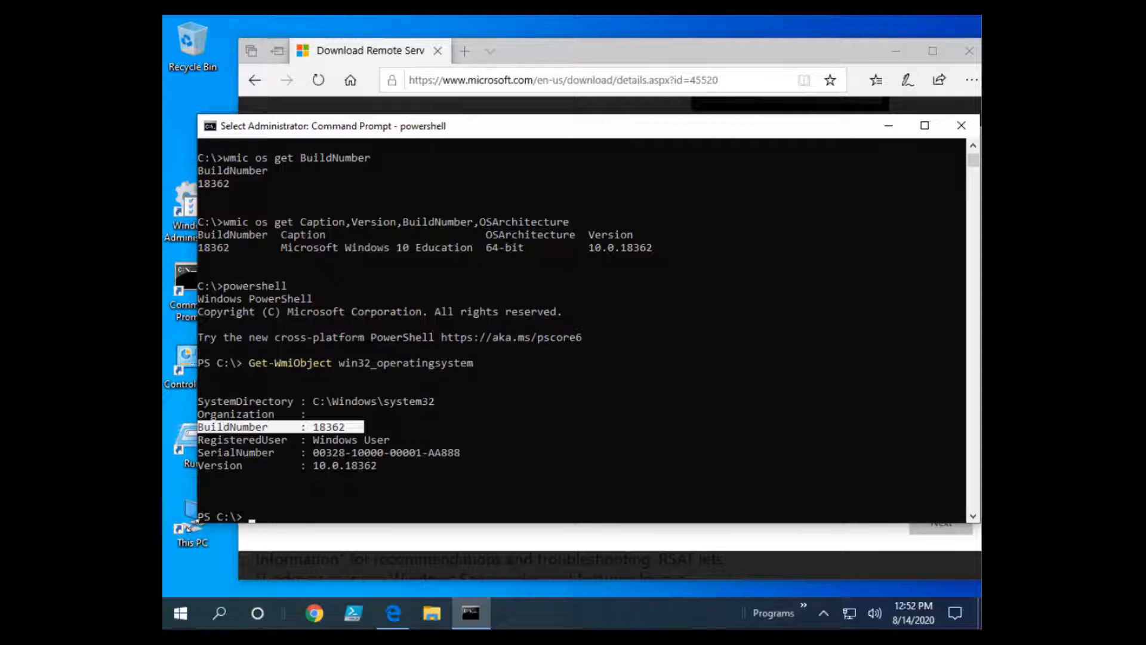
click(259, 518)
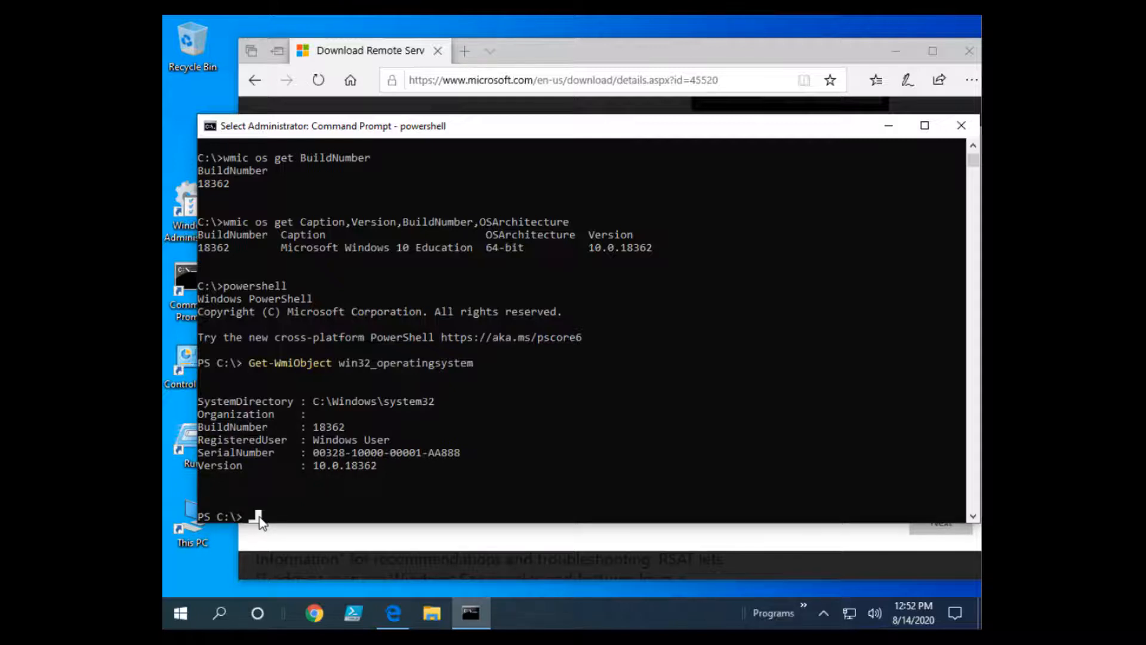
Exit the PowerShell session and close the command prompt with the exit command.
text(exit)
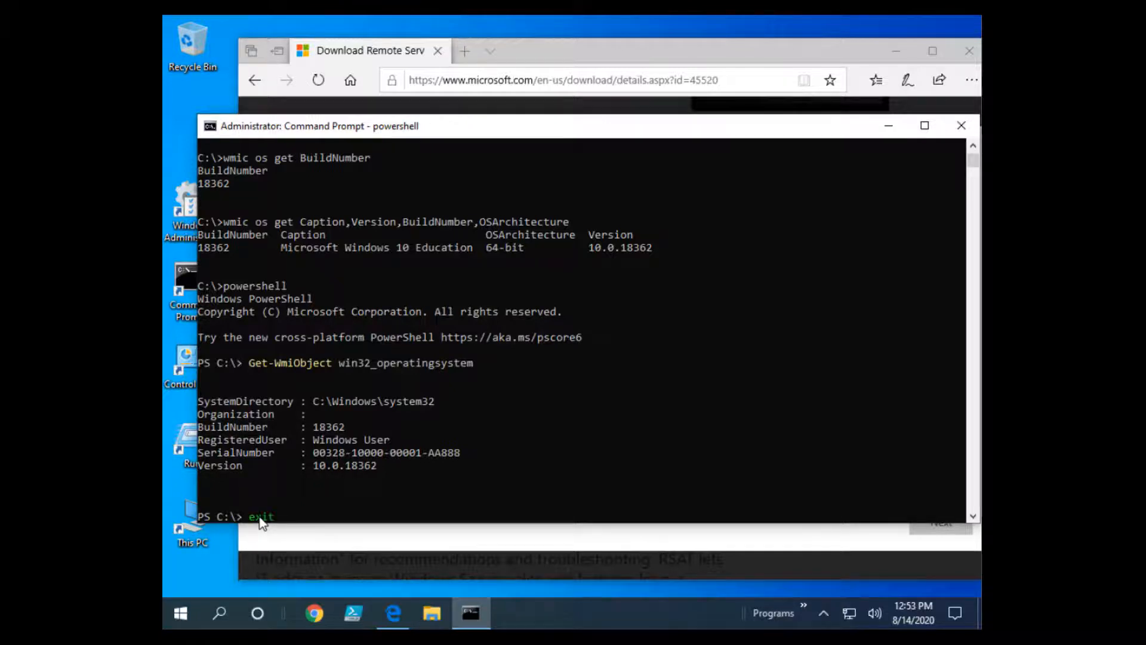
key(Return)
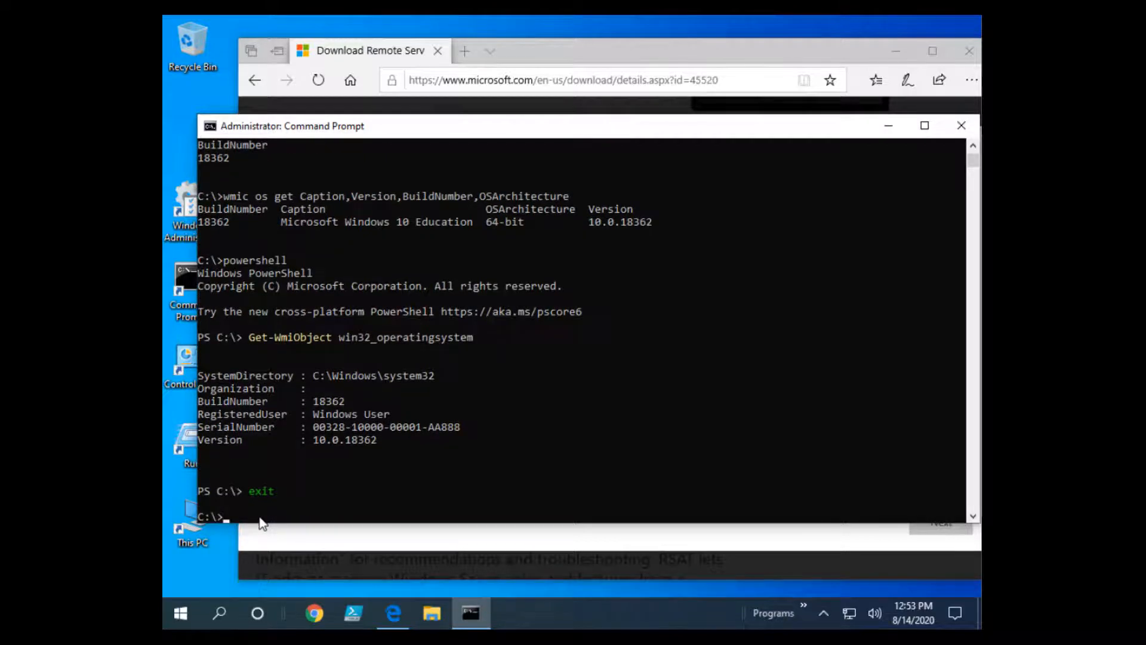
text(exit)
key(Return)
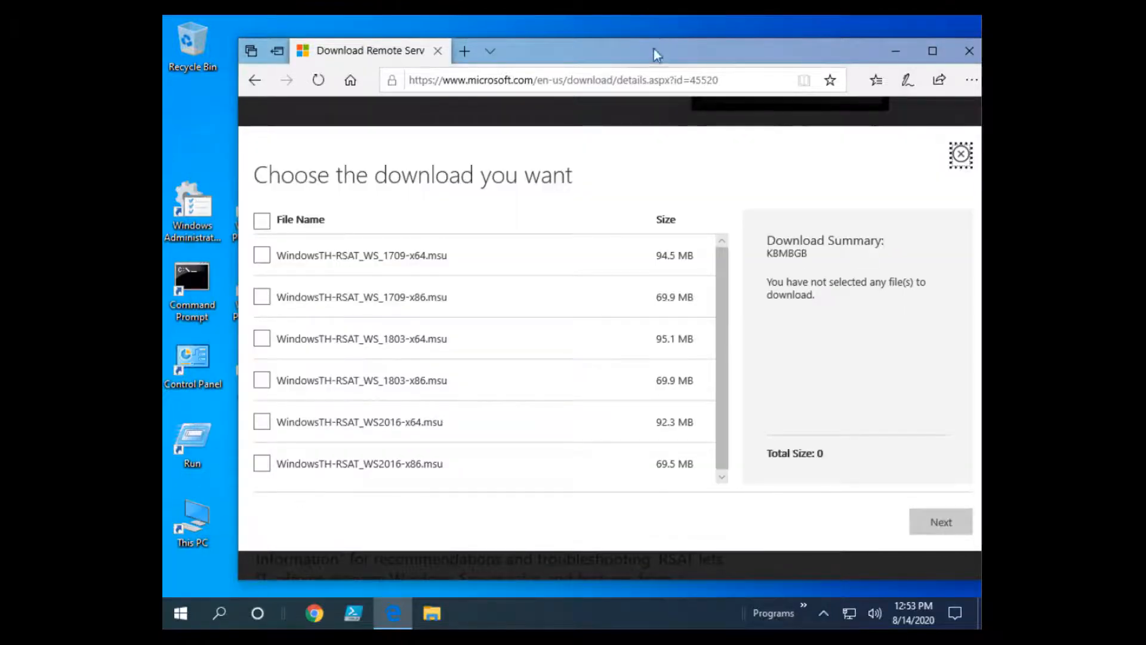
Select the WindowsTH-RSAT_WS_1803-x64.msu package in the list of available downloads.
drag(653, 48, 626, 50)
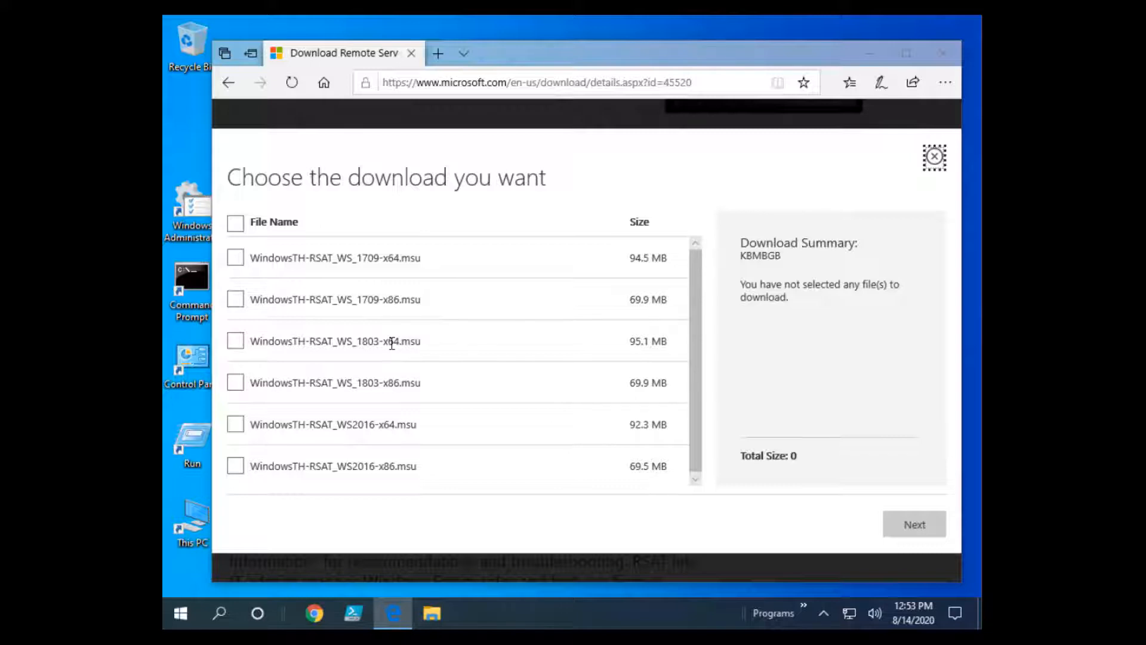
click(238, 346)
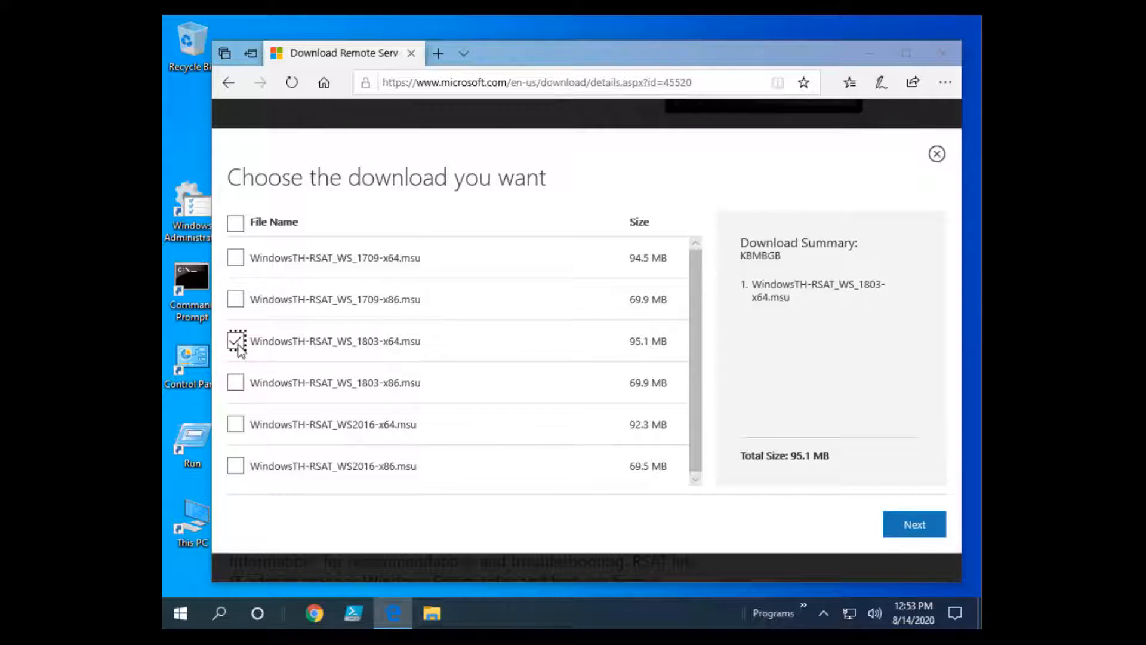
Switch to File Explorer and open the Software folder on Local Disk (C:).
click(432, 613)
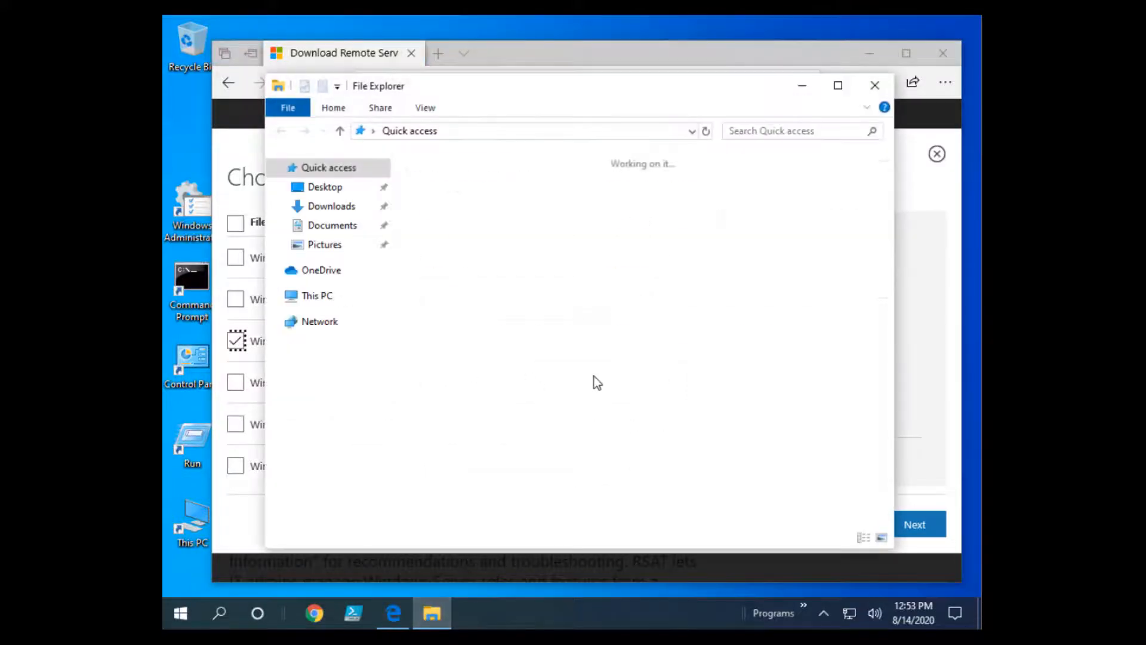
click(270, 297)
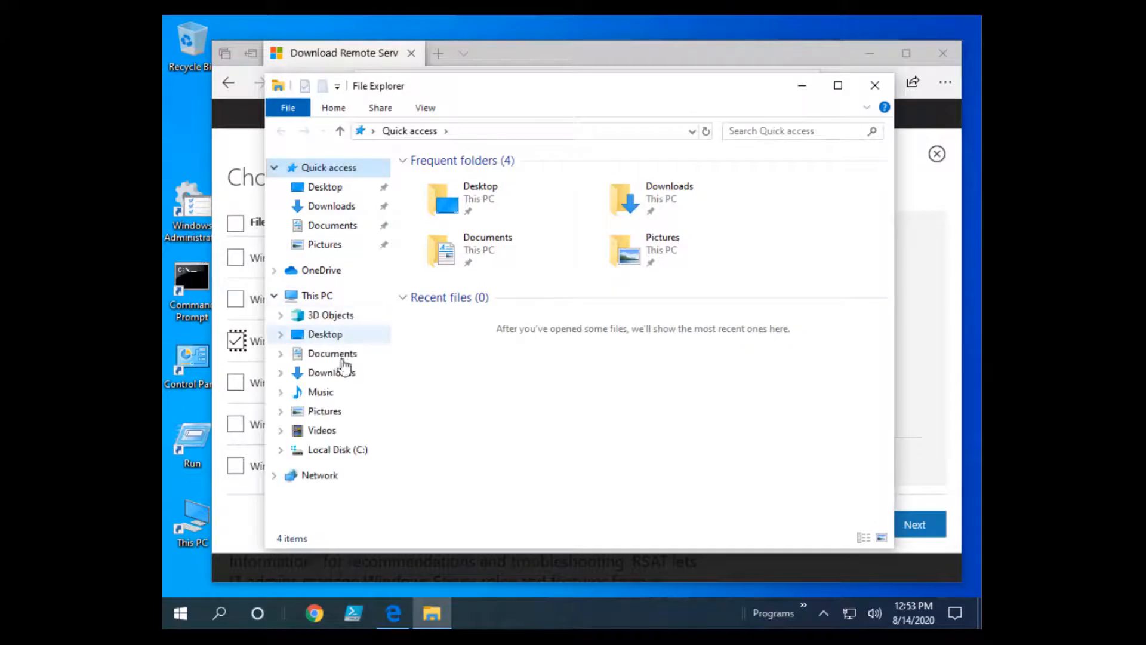
click(338, 449)
click(440, 266)
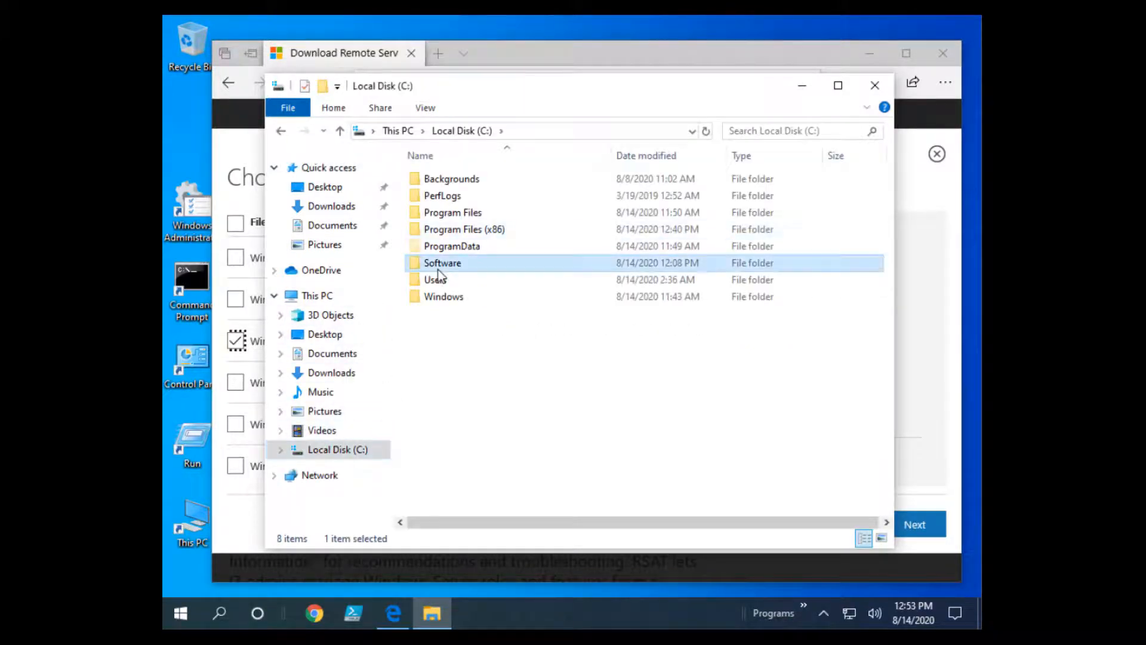
double_click(439, 266)
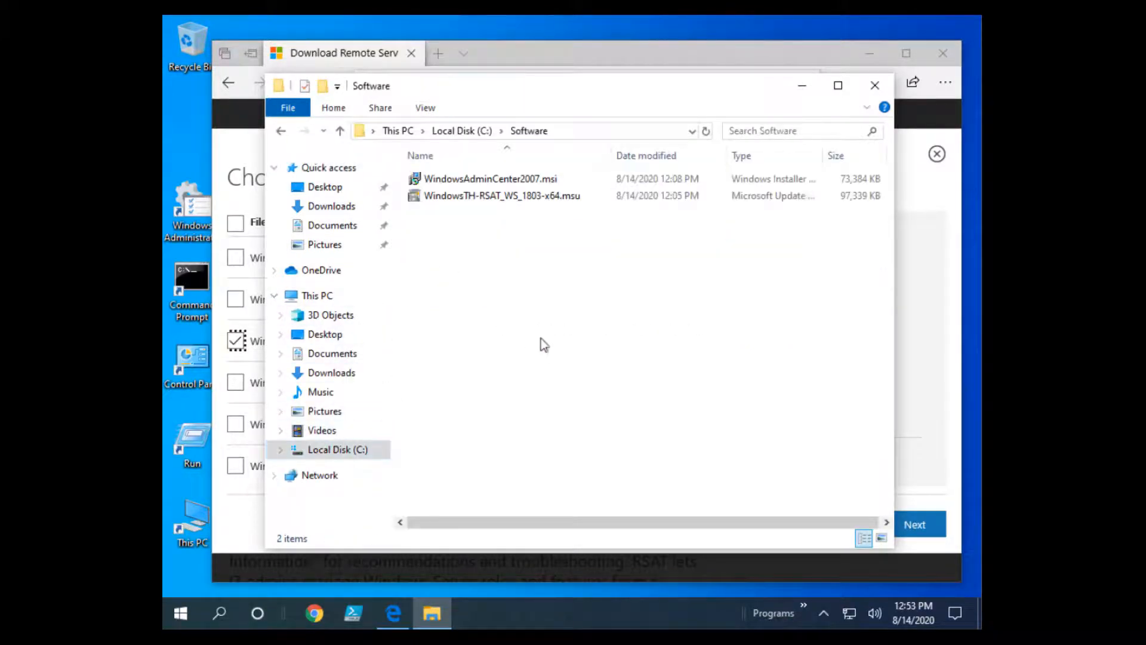
Point out the WindowsTH-RSAT_WS_1803-x64.msu and WindowsAdminCenter2007.msi installers in the Software folder, and close File Explorer.
click(471, 197)
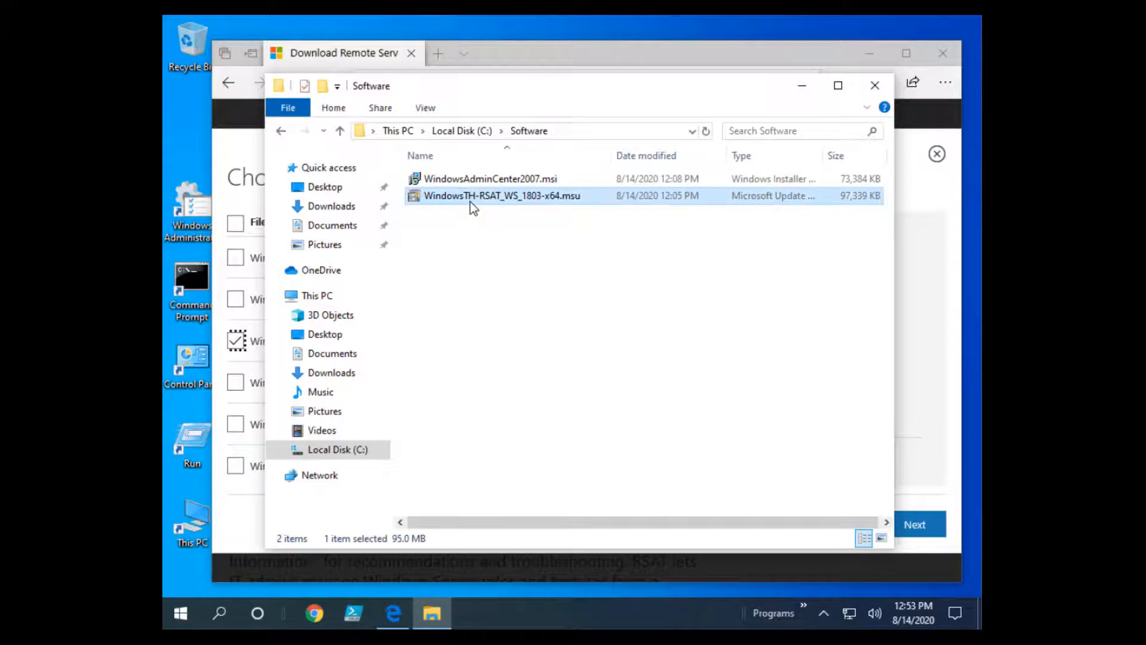
click(607, 372)
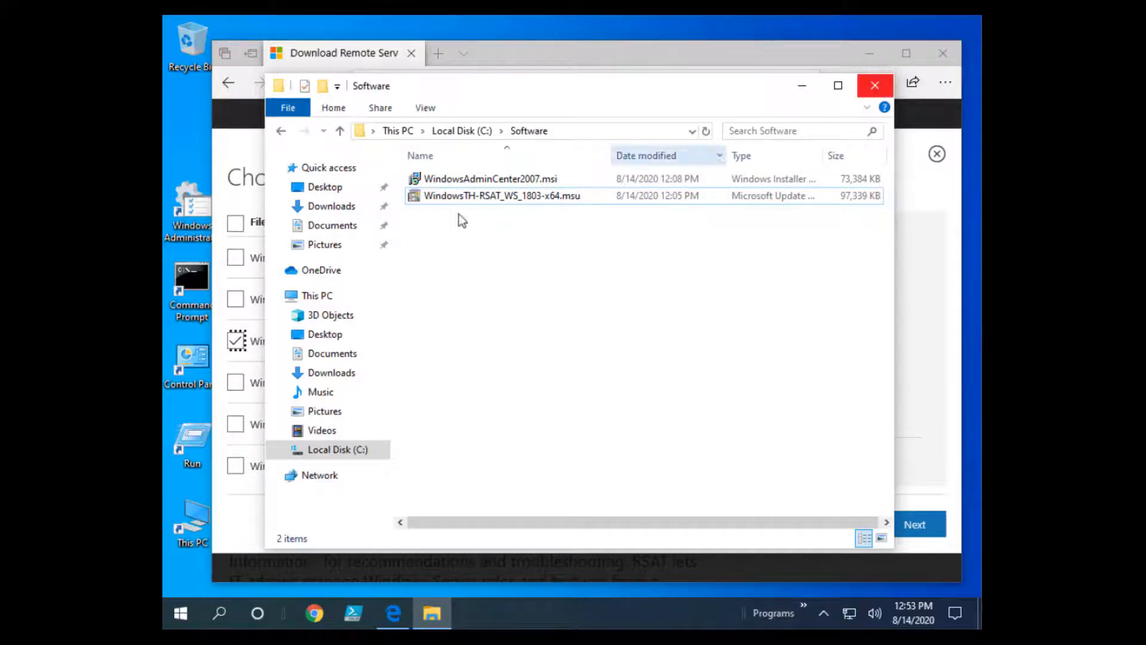
click(529, 183)
click(581, 267)
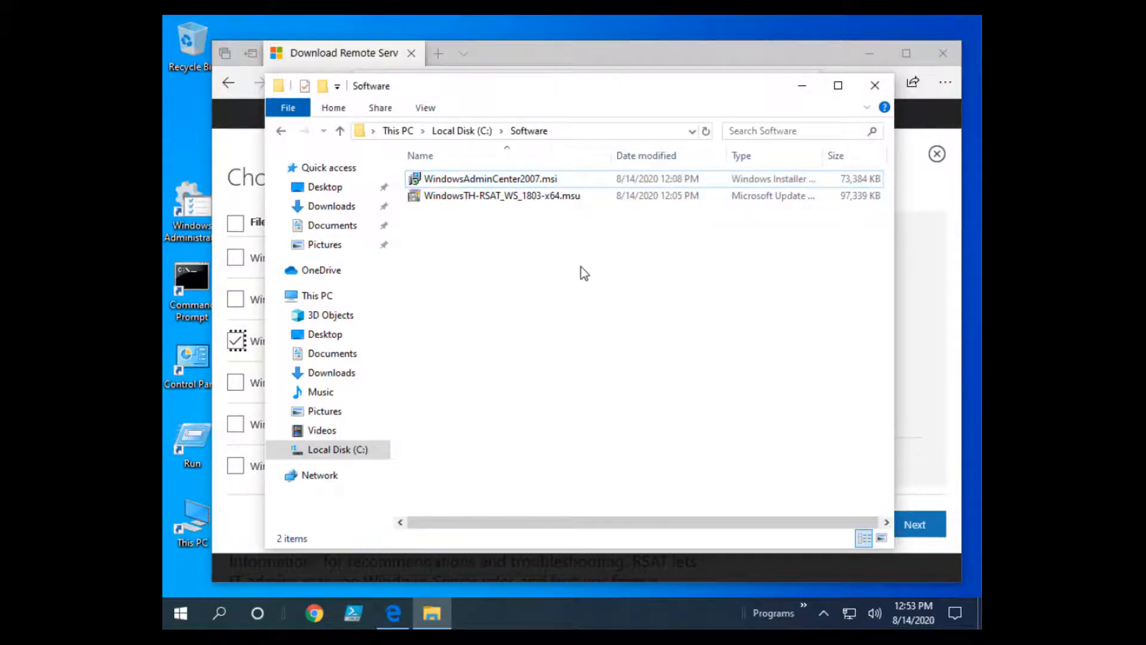
click(534, 185)
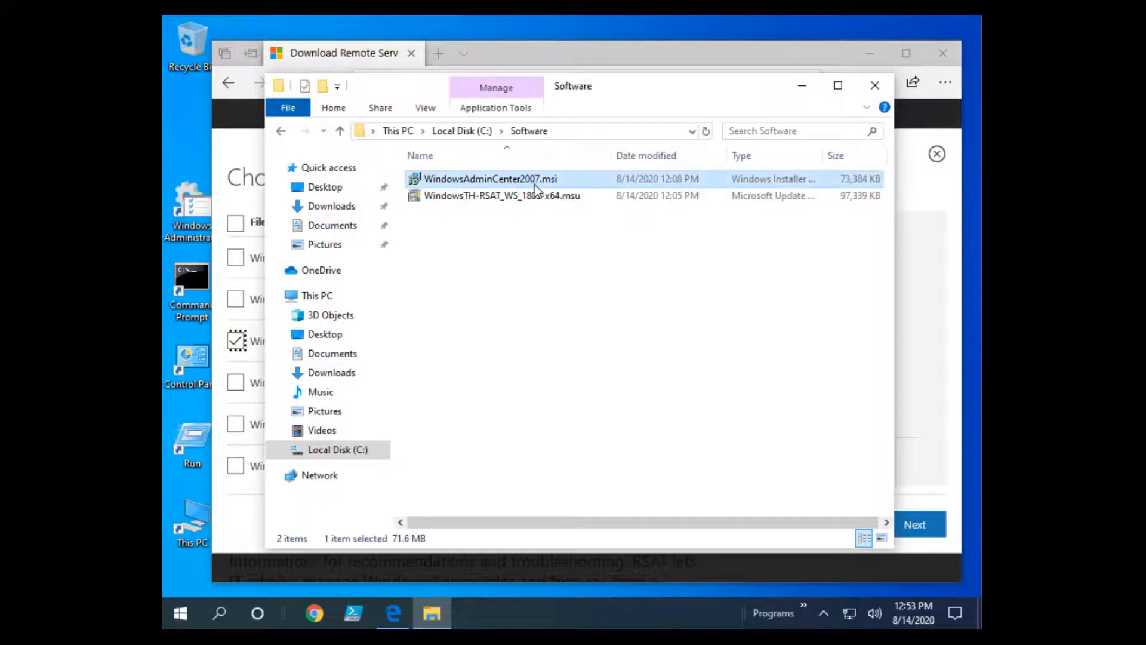
click(757, 259)
click(875, 89)
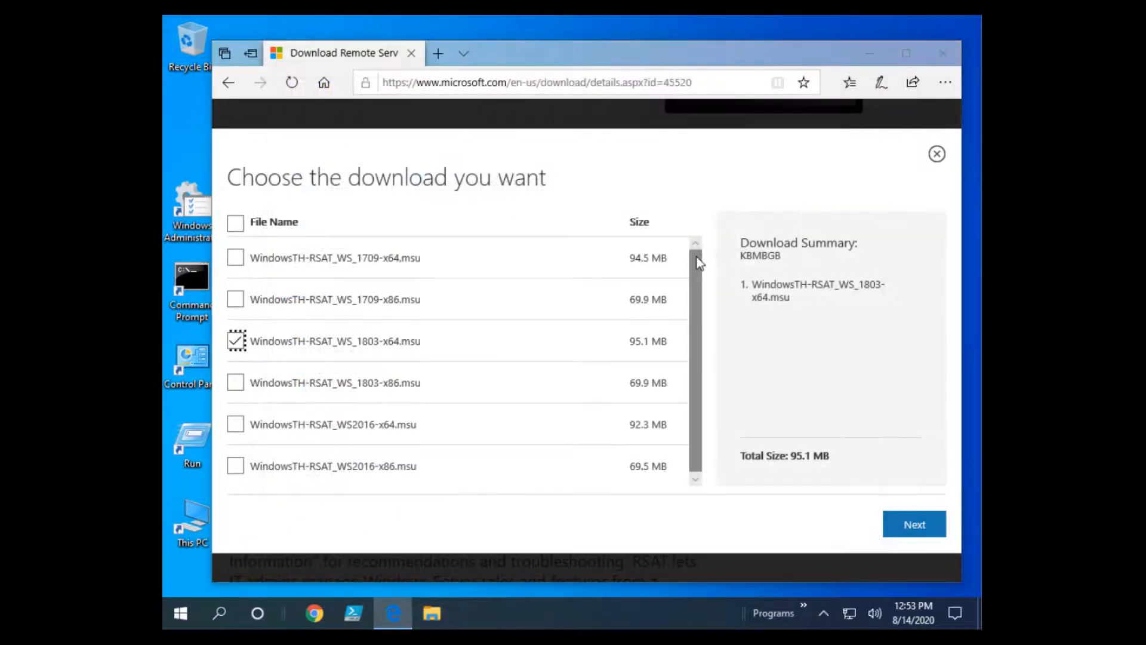
Return to the Google home page, dismiss the Chrome offer and search for "download rsat tools".
click(225, 87)
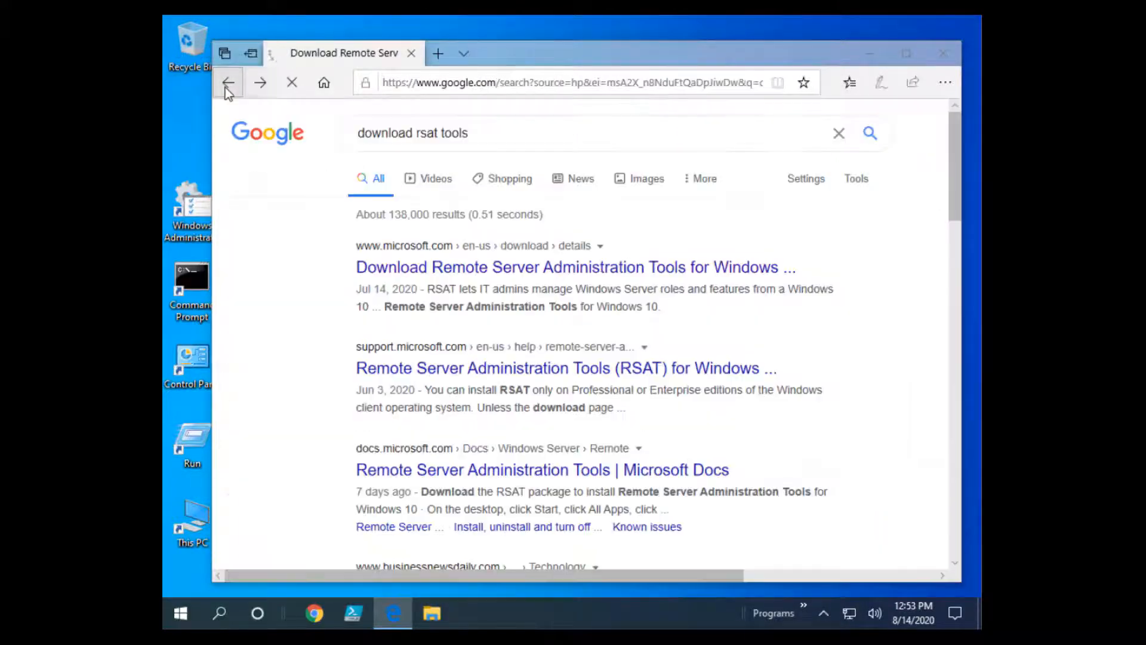
click(226, 87)
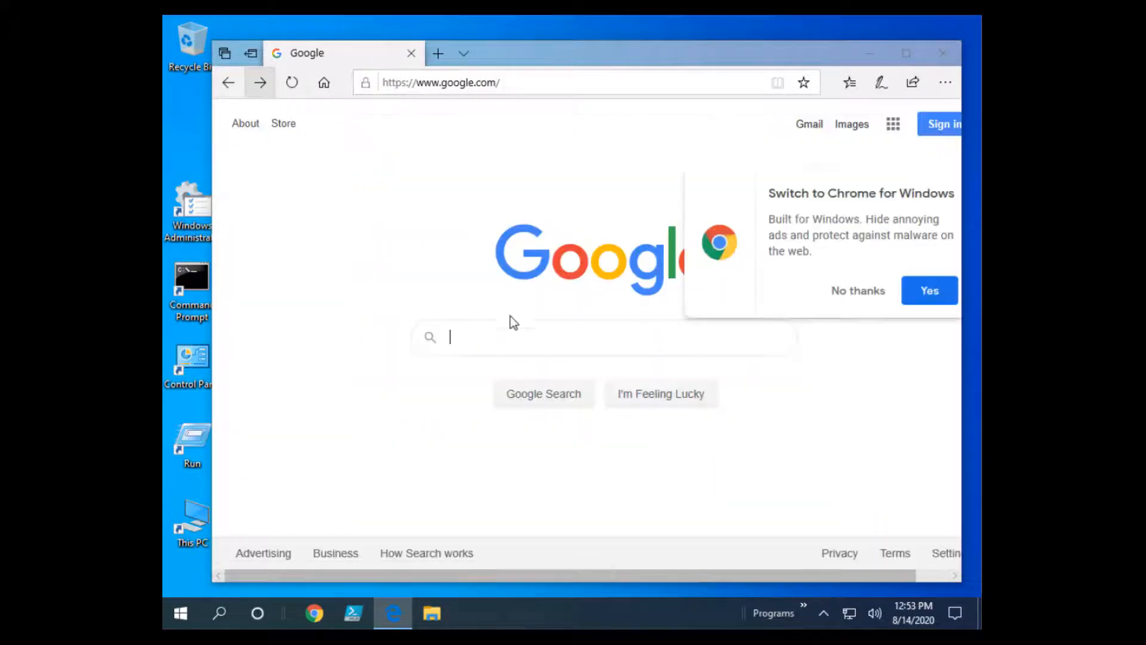
click(578, 335)
click(866, 291)
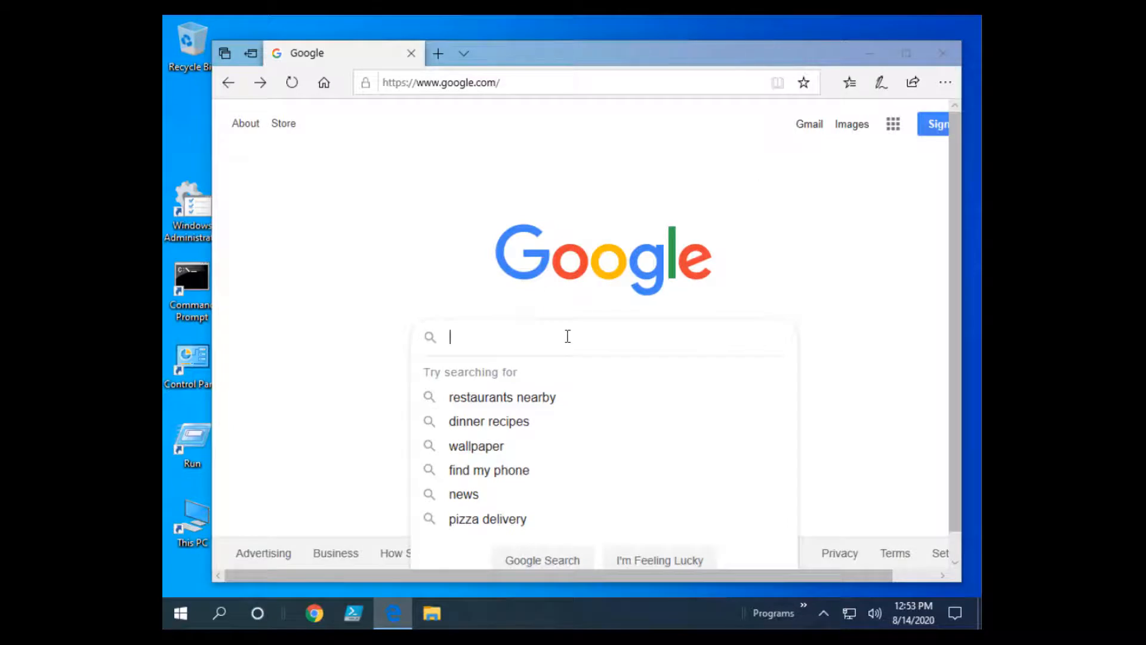
text(downlo)
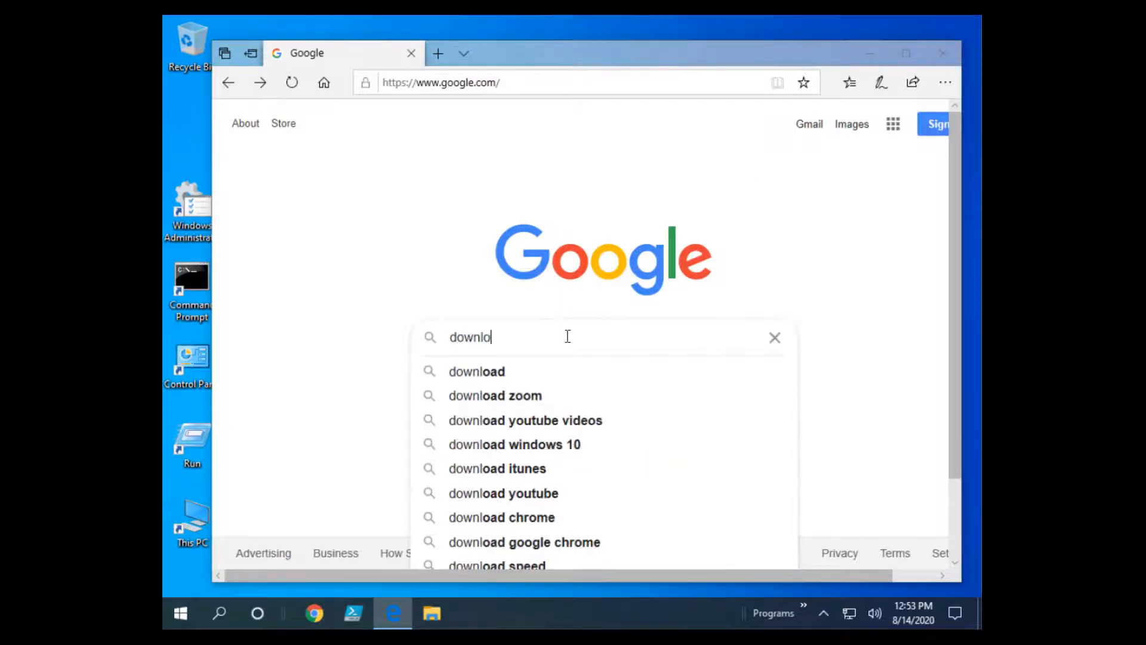
text(ad rsat tools)
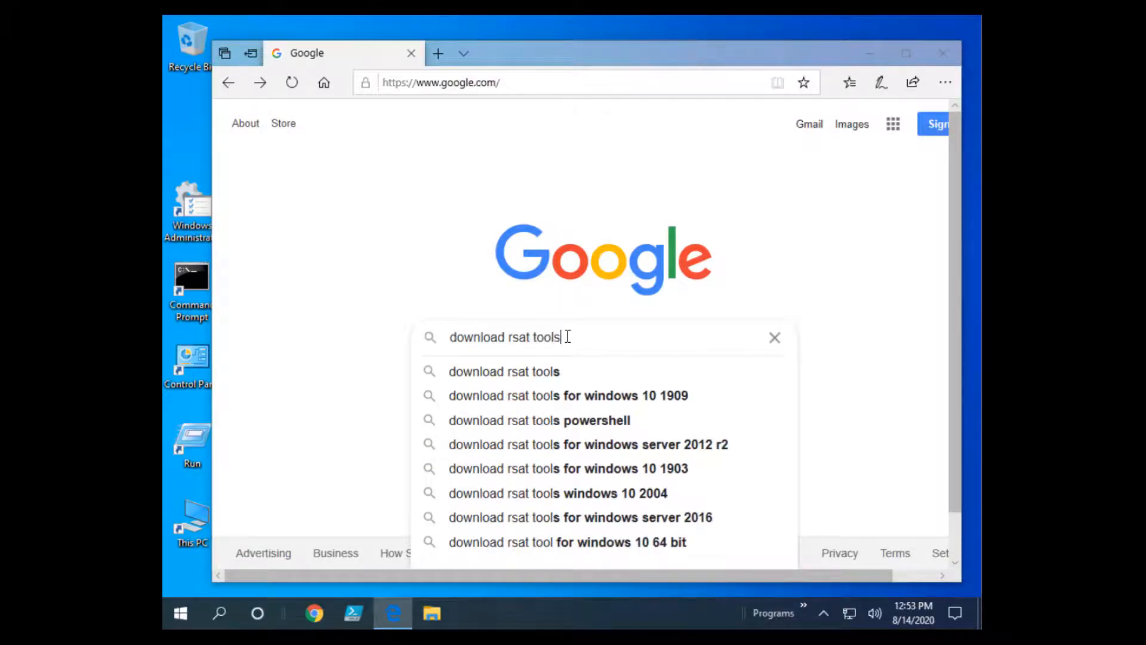
key(Return)
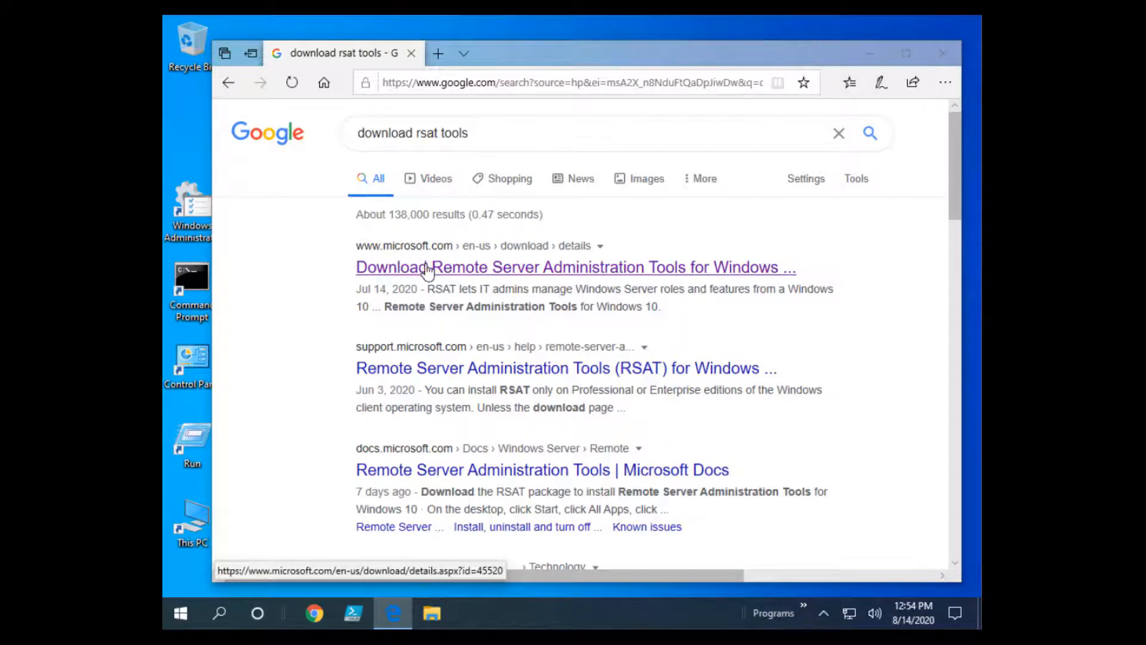
Open Microsoft's Remote Server Administration Tools for Windows 10 download page and select WindowsTH-RSAT_WS_1803-x64.msu among its downloads.
click(466, 274)
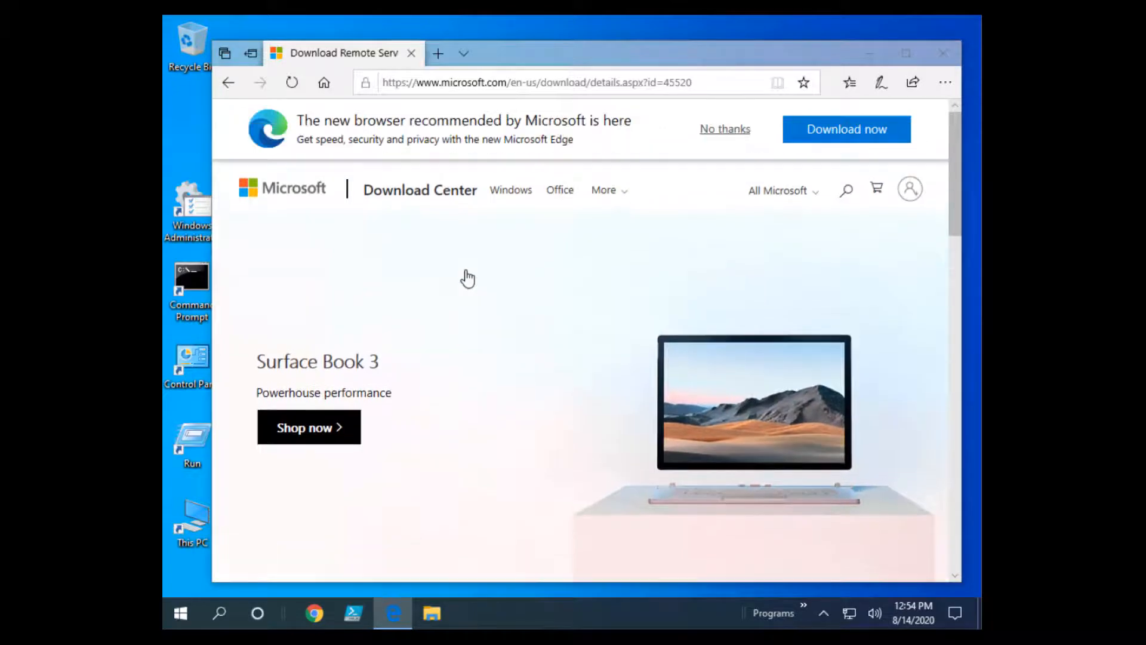
scroll(467, 286, down, 8)
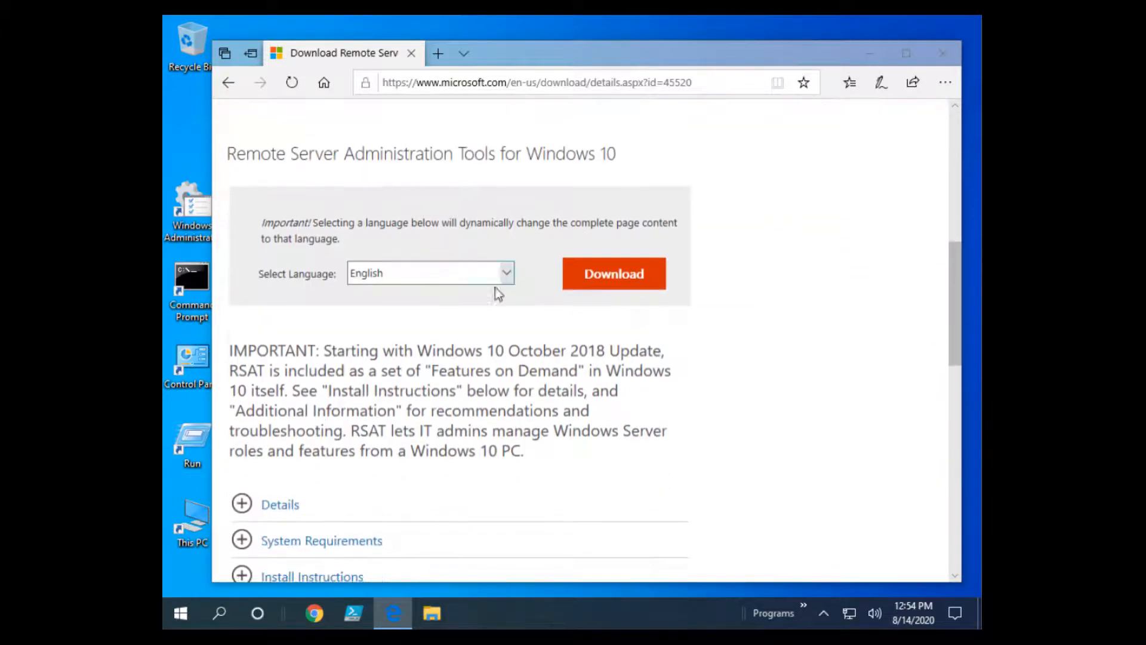
click(594, 285)
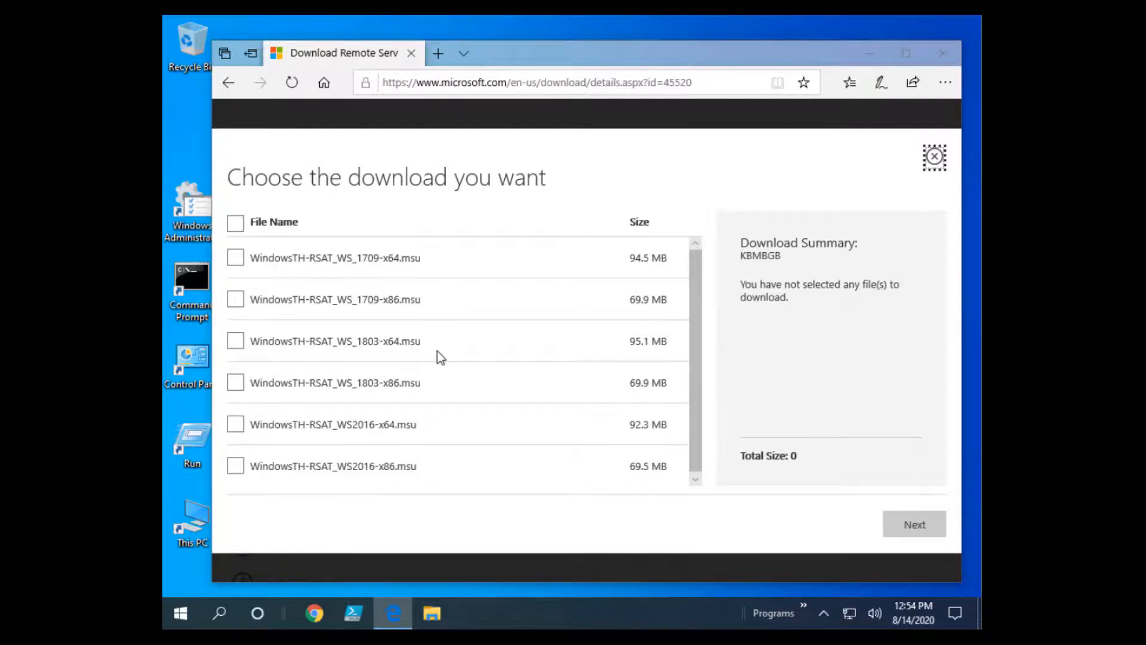
click(236, 343)
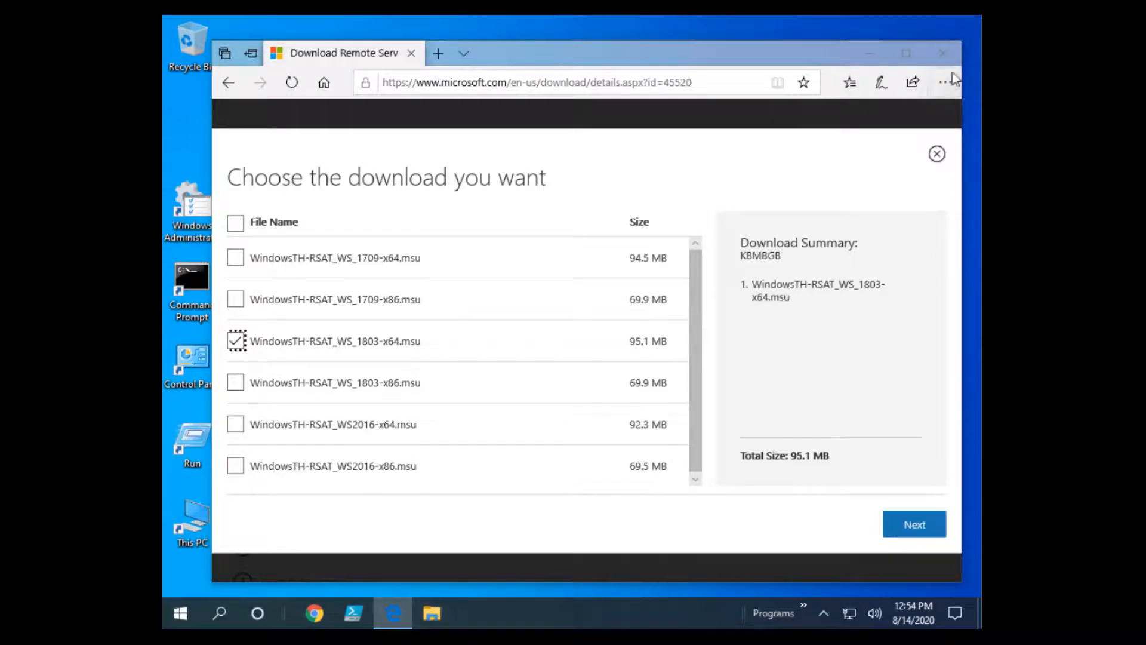
Close the Edge download page and open the Software folder on Local Disk (C:) in File Explorer.
click(943, 53)
click(431, 612)
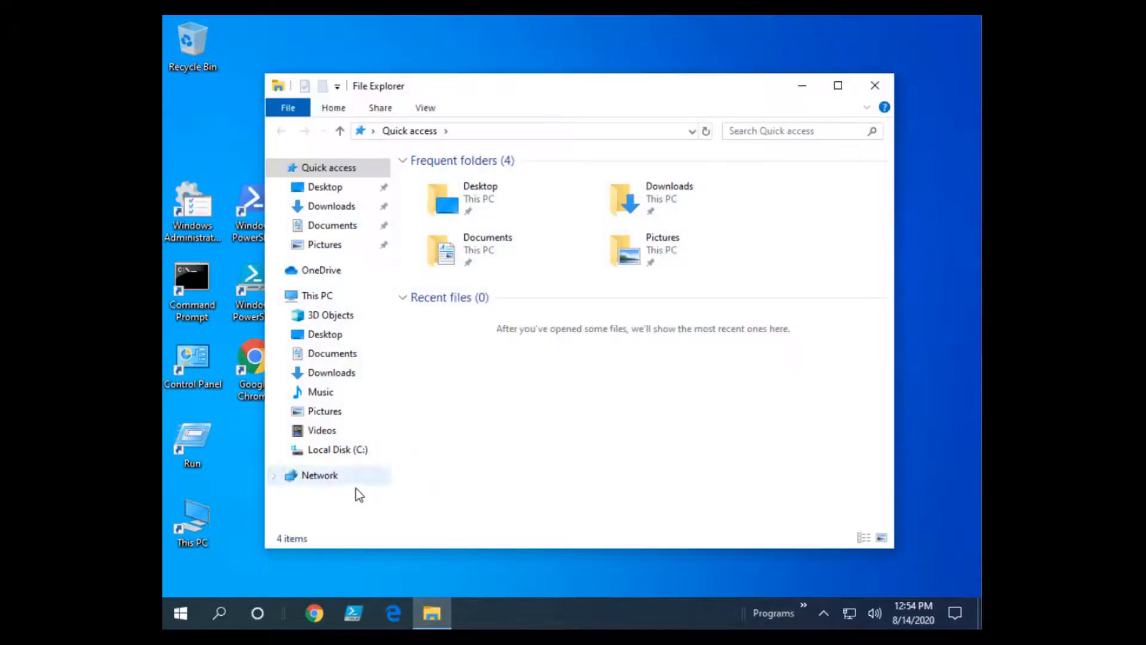
click(350, 452)
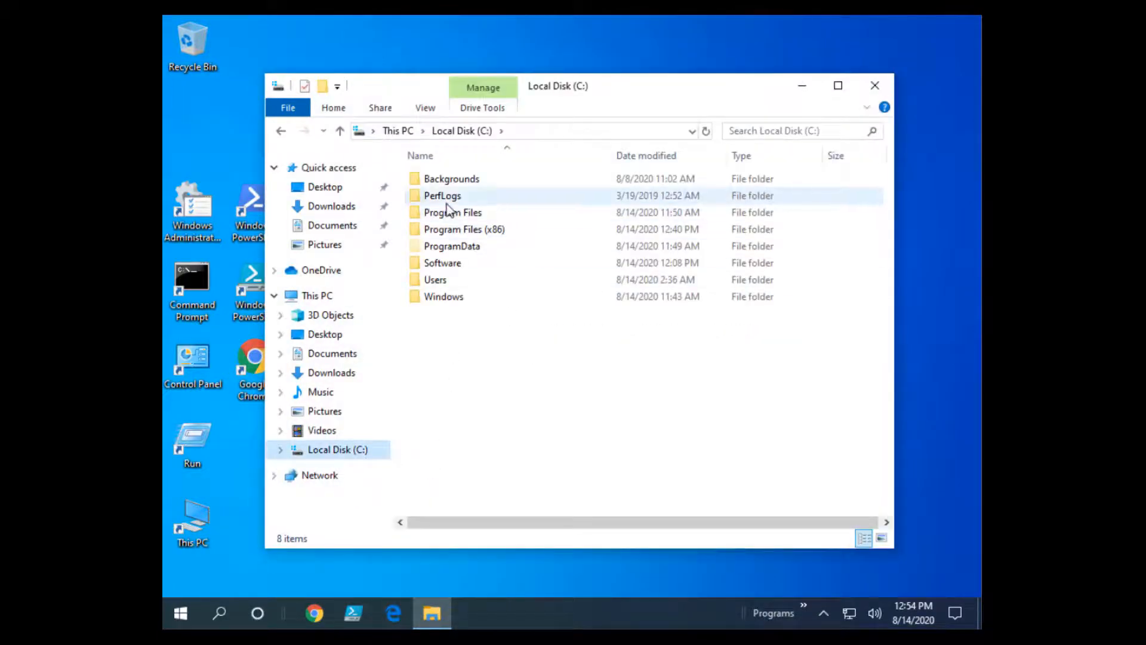
click(442, 265)
double_click(443, 265)
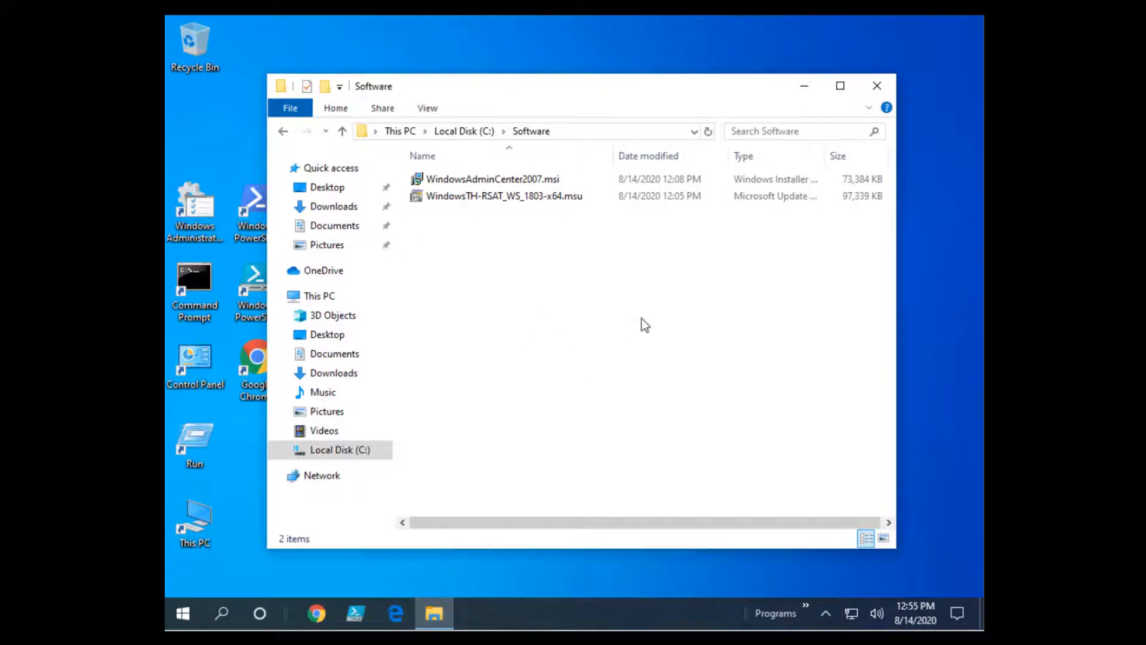
Install the WindowsTH-RSAT_WS_1803-x64.msu update, accepting its license terms, and close the finished installer and the Software folder.
double_click(526, 200)
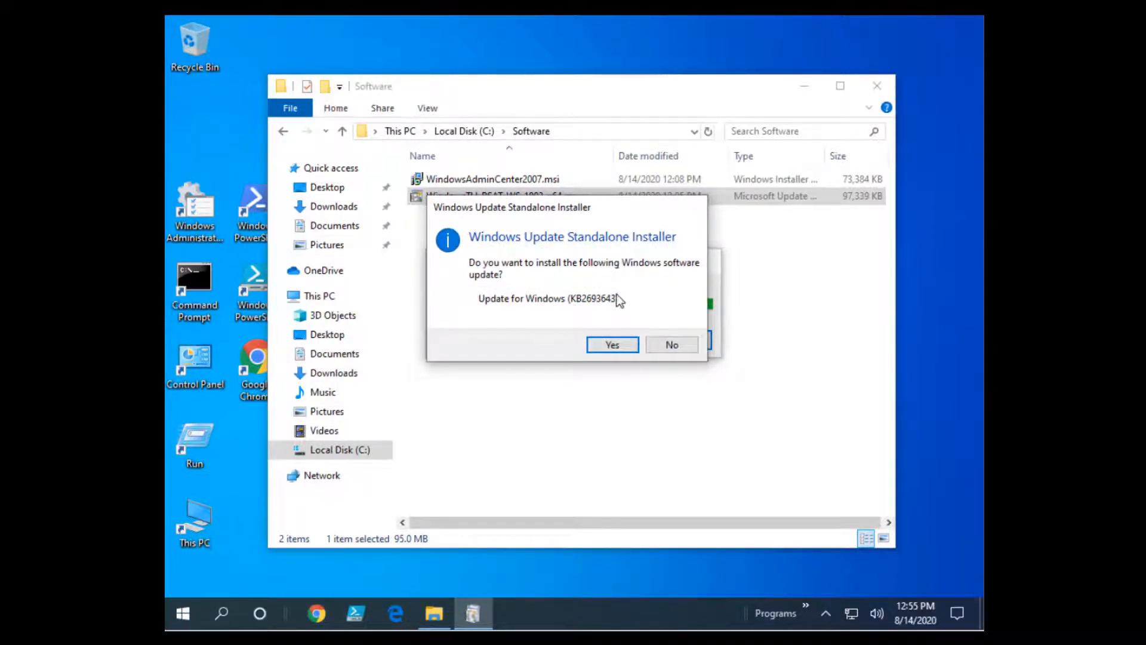
click(625, 347)
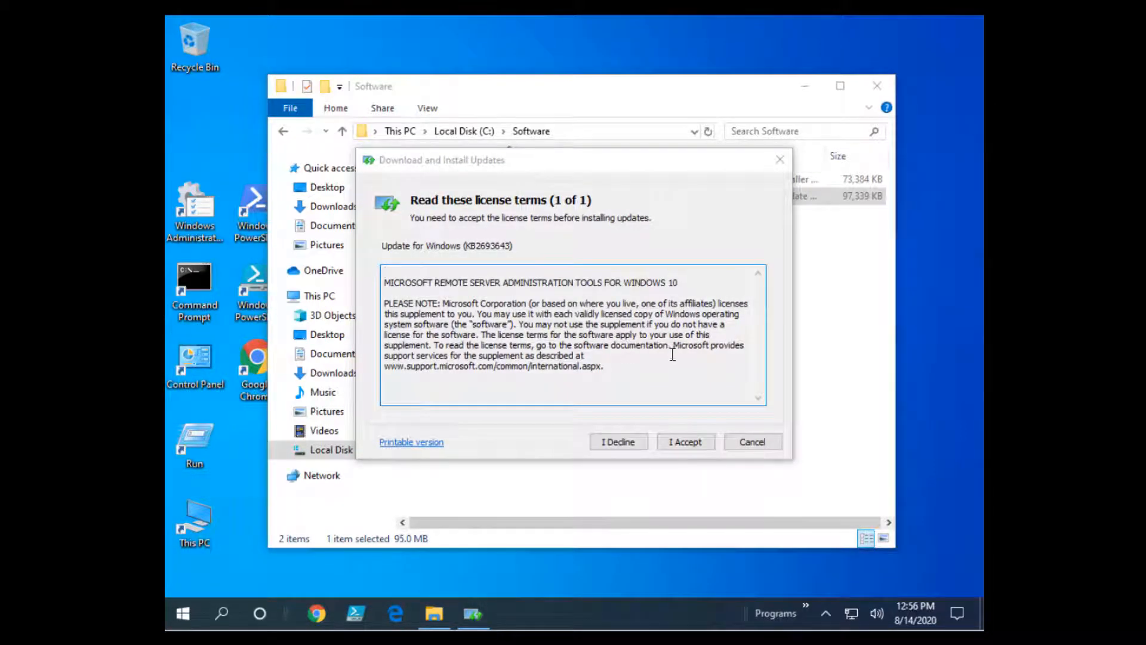
click(685, 443)
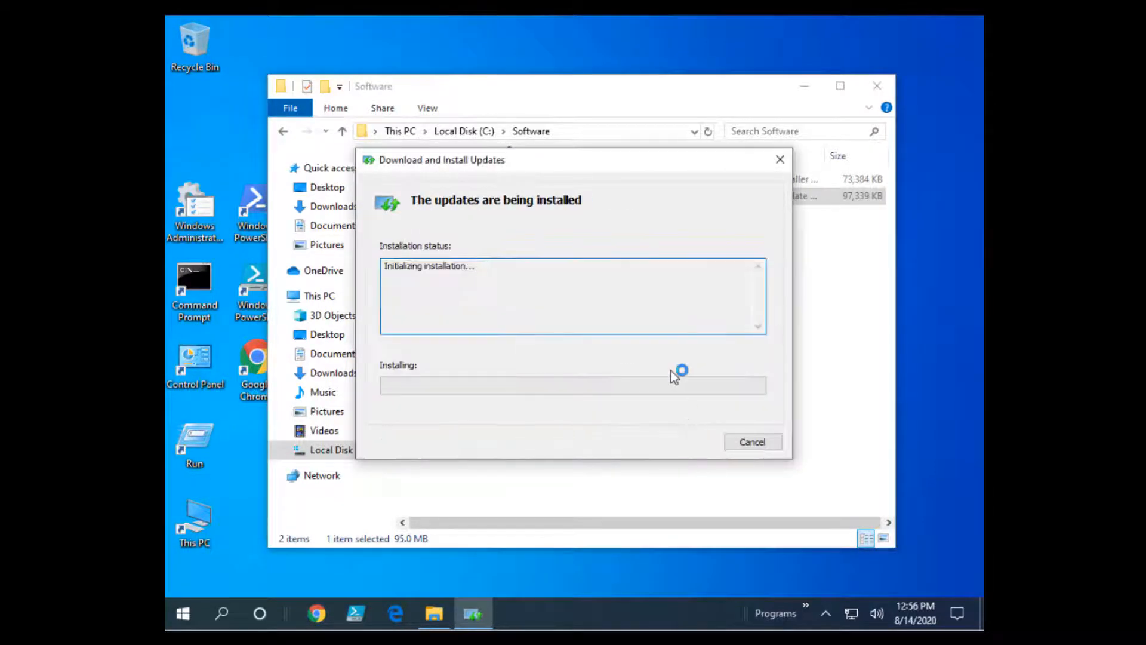
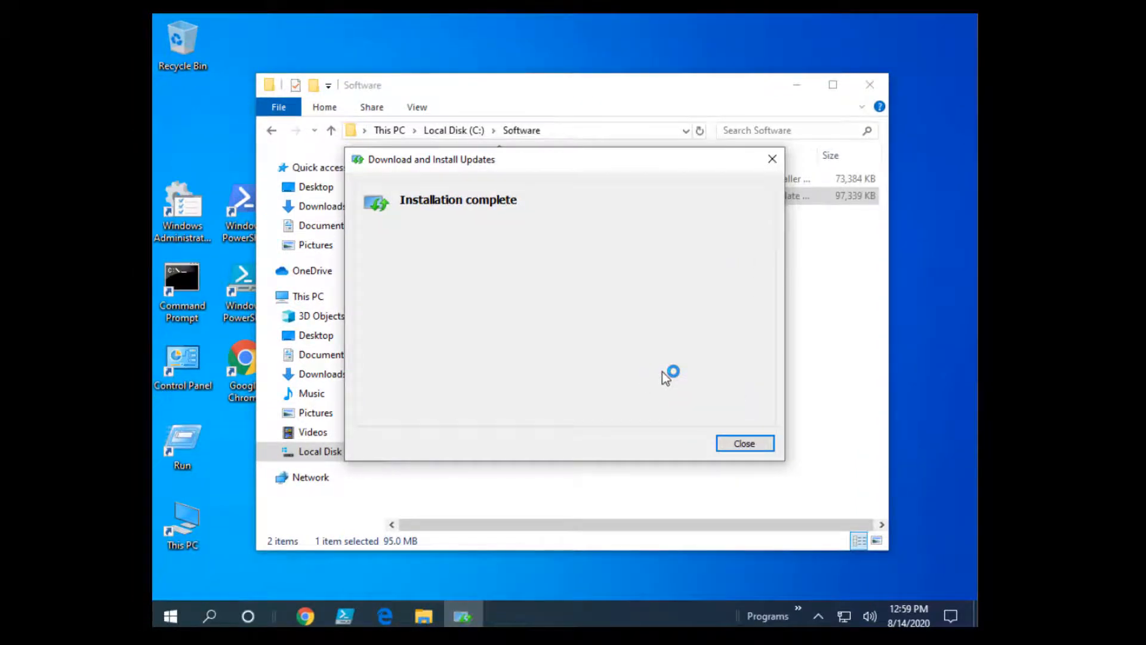
click(745, 443)
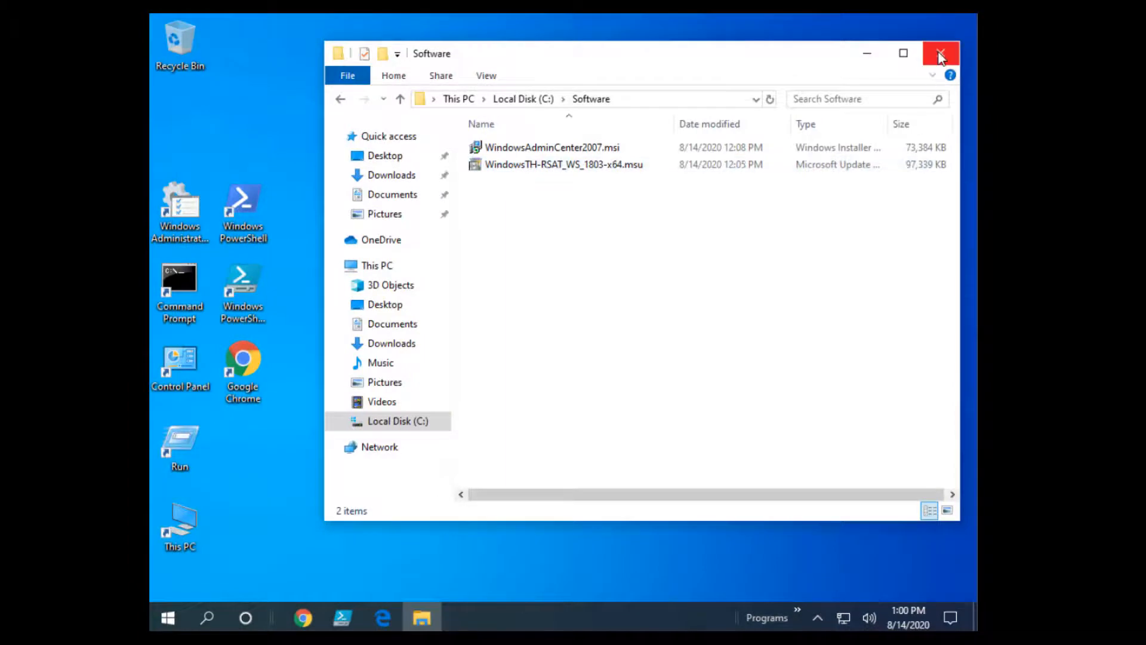
click(938, 53)
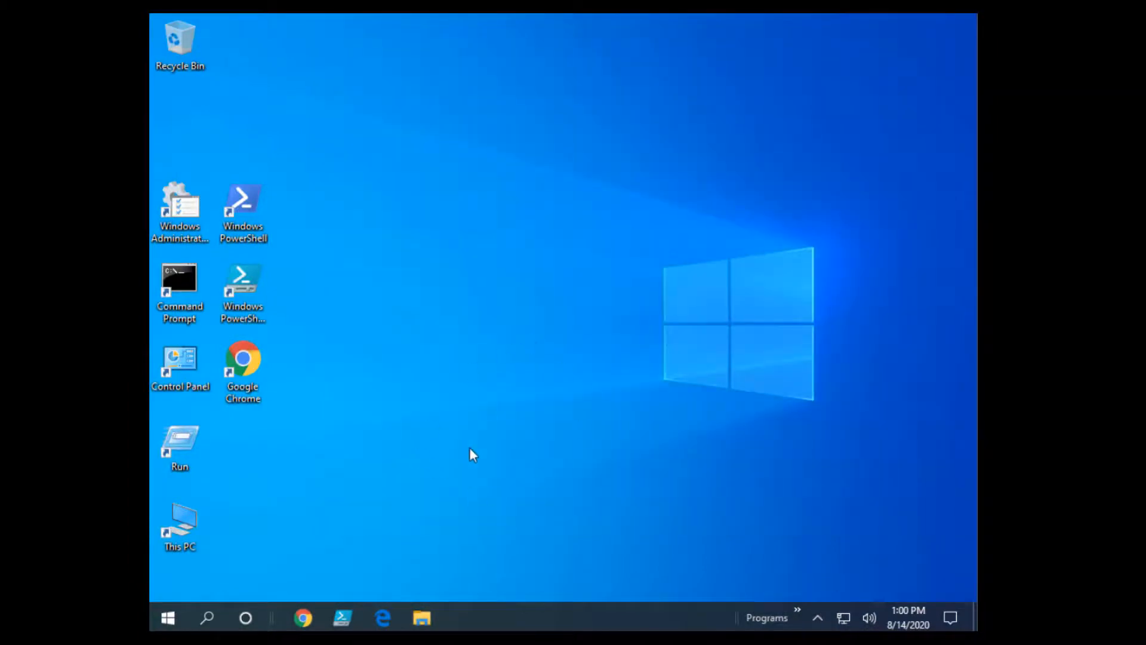
Copy the Active Directory Administrative Center, Active Directory Users and Computers, and DNS shortcuts from Control Panel's Administrative Tools to the desktop, and close both windows.
double_click(185, 364)
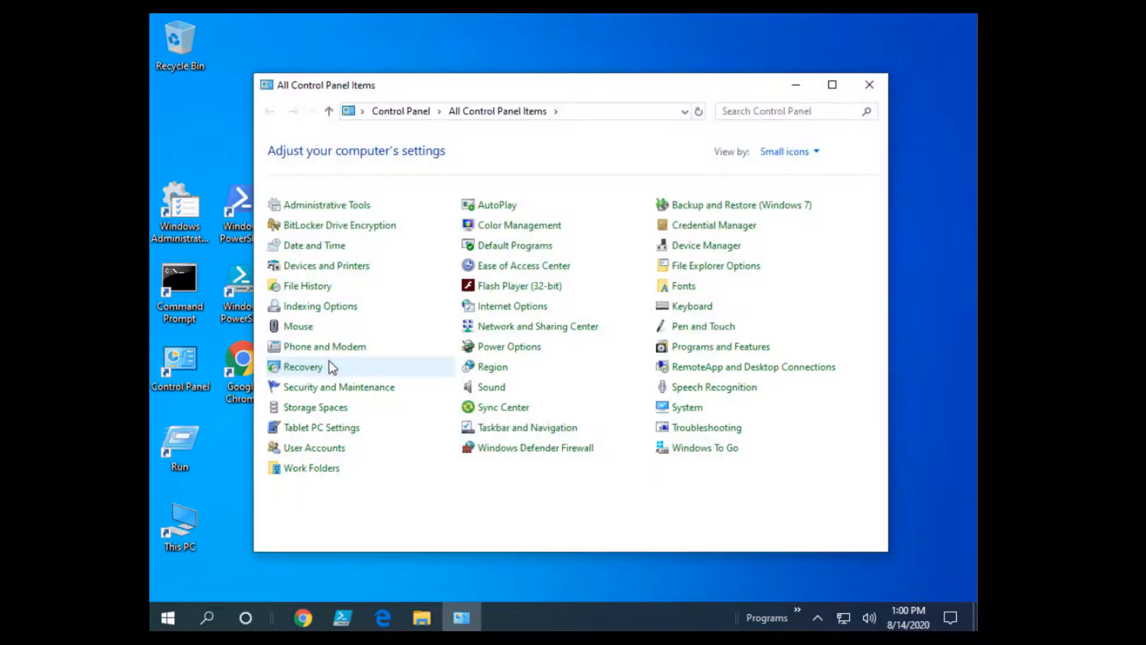
click(365, 212)
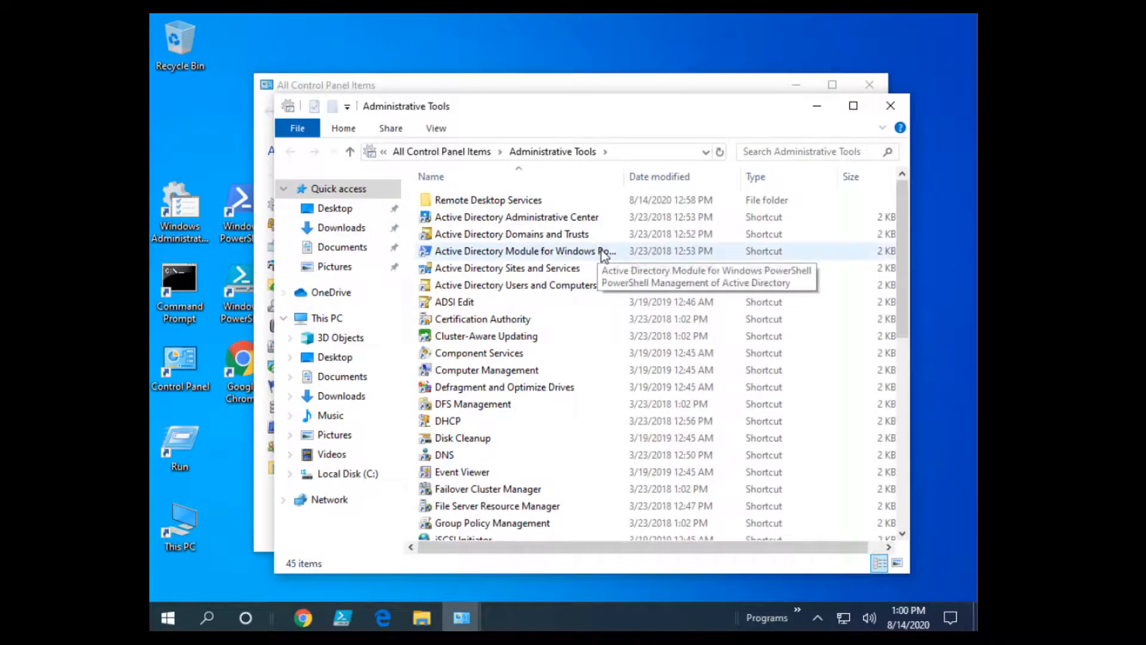
click(545, 219)
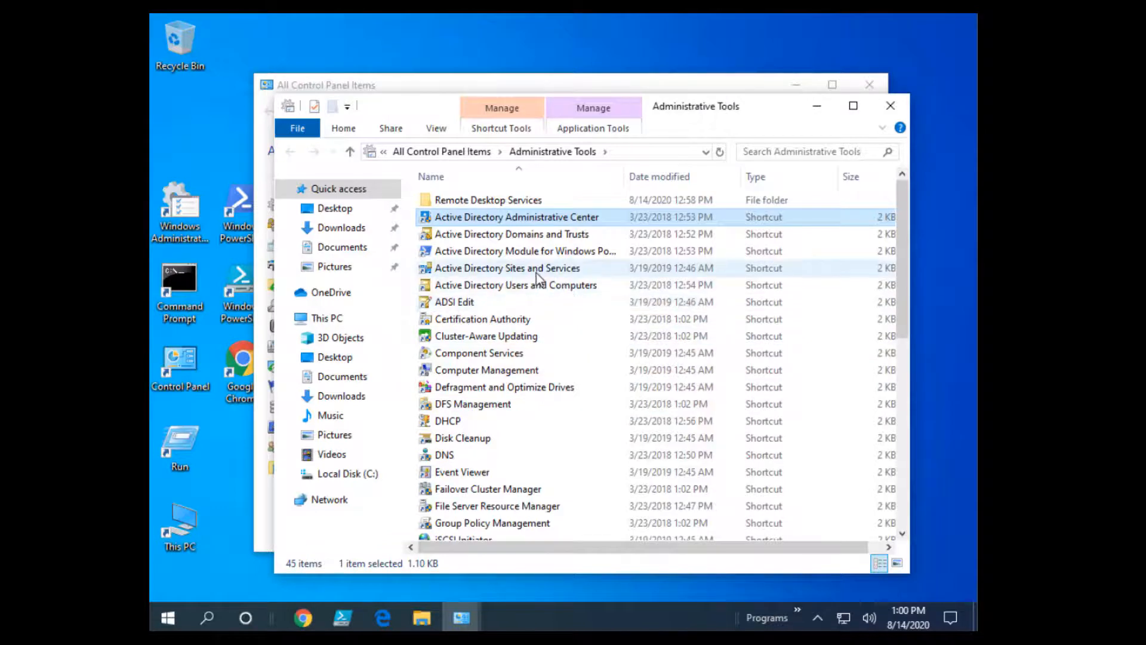
ctrl+click(552, 286)
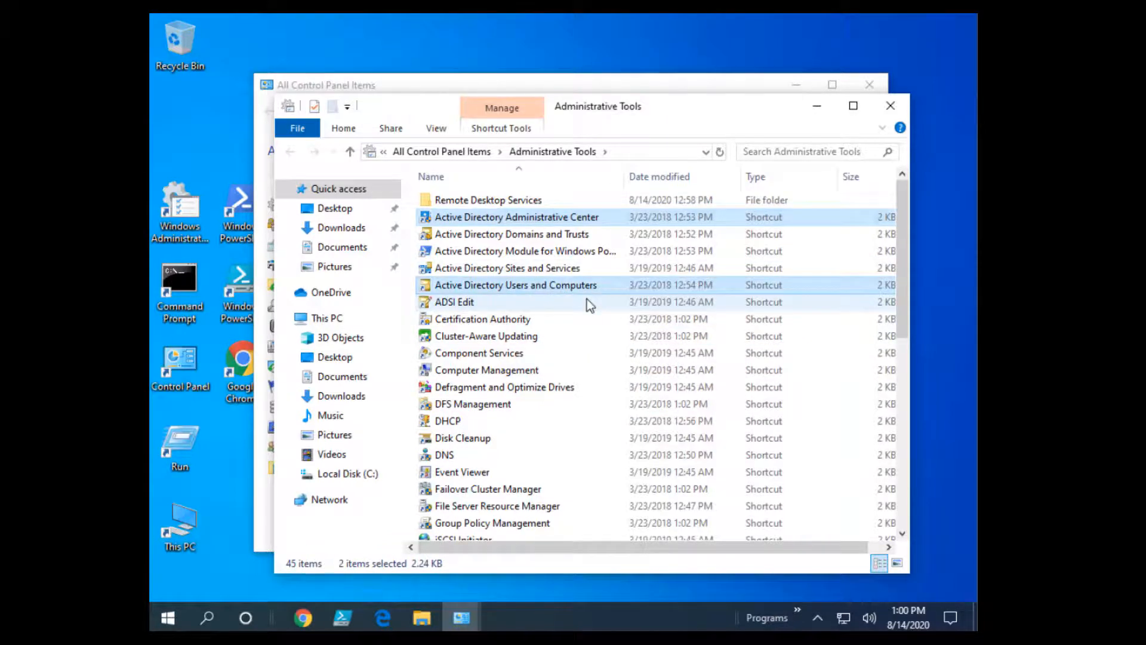
ctrl+click(537, 455)
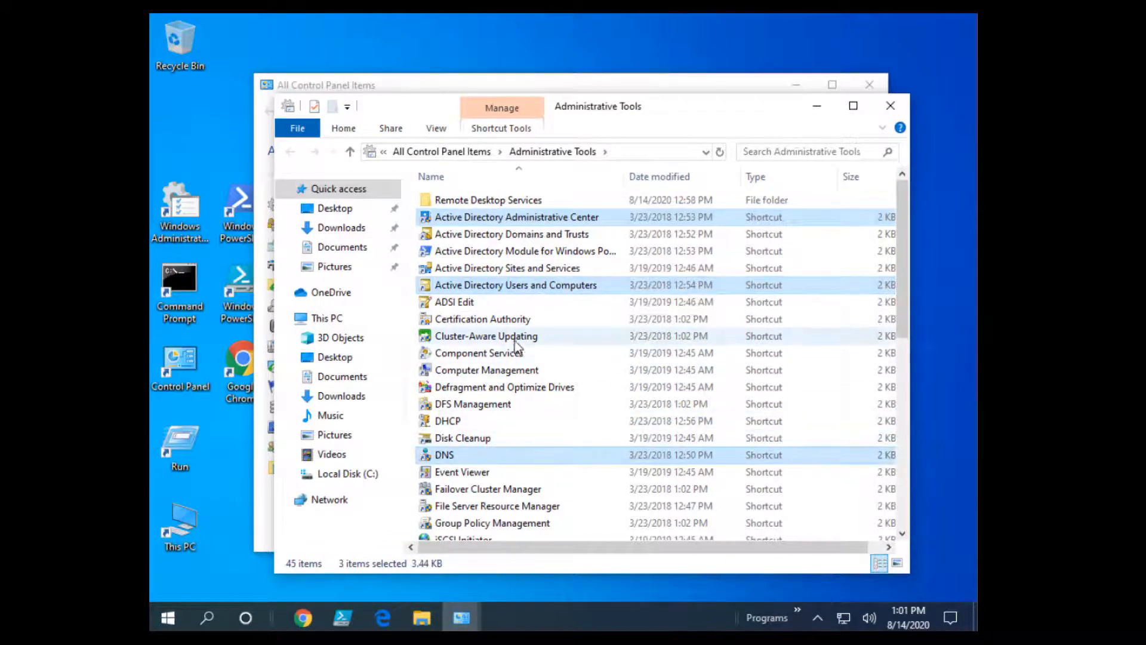
scroll(579, 441, down, 5)
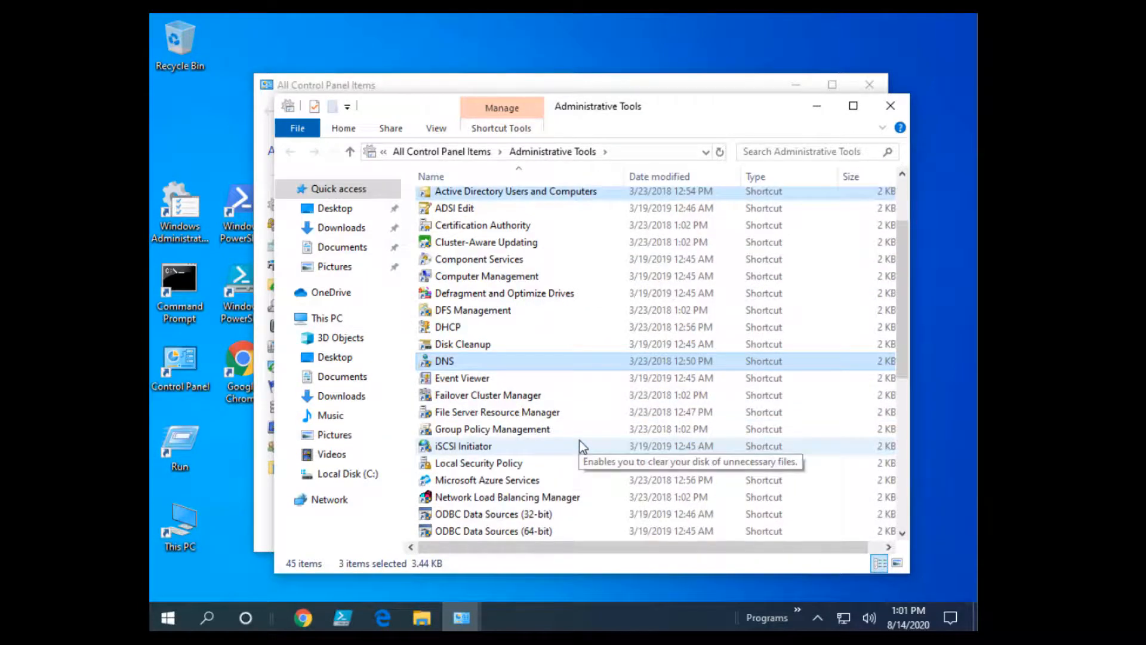
scroll(579, 441, up, 5)
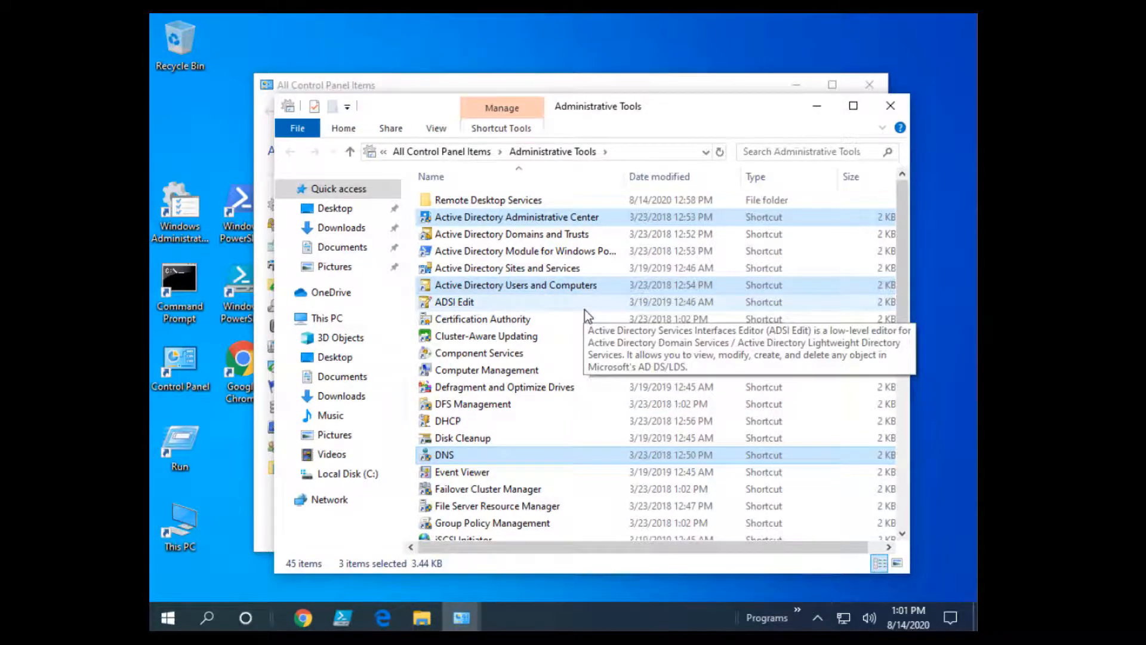
click(224, 486)
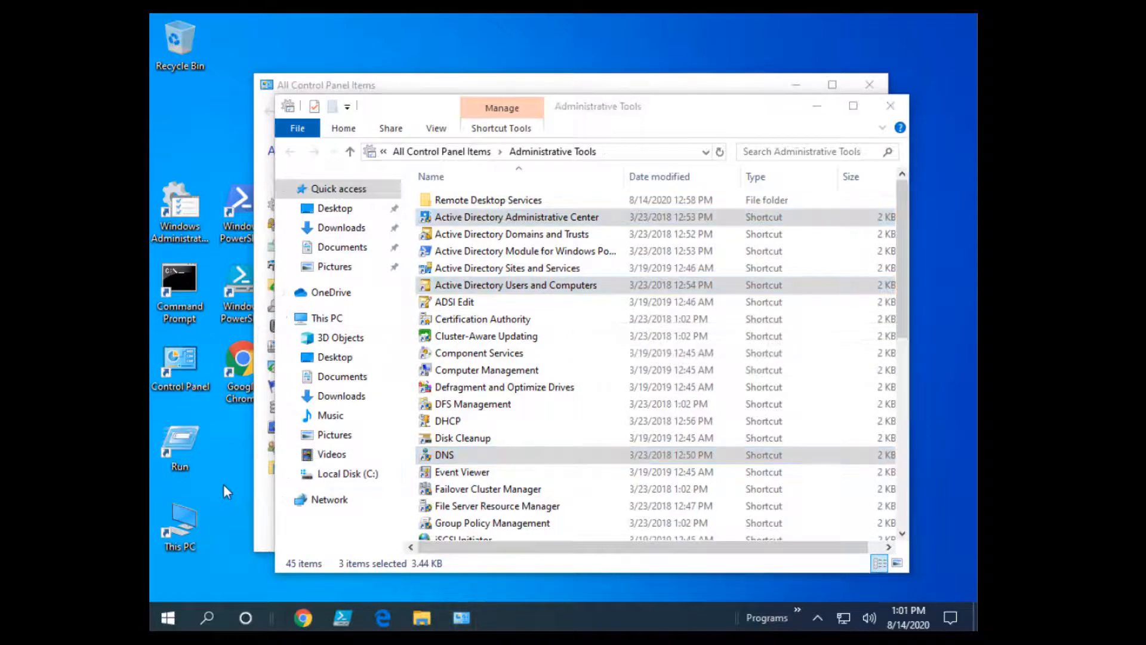
click(890, 105)
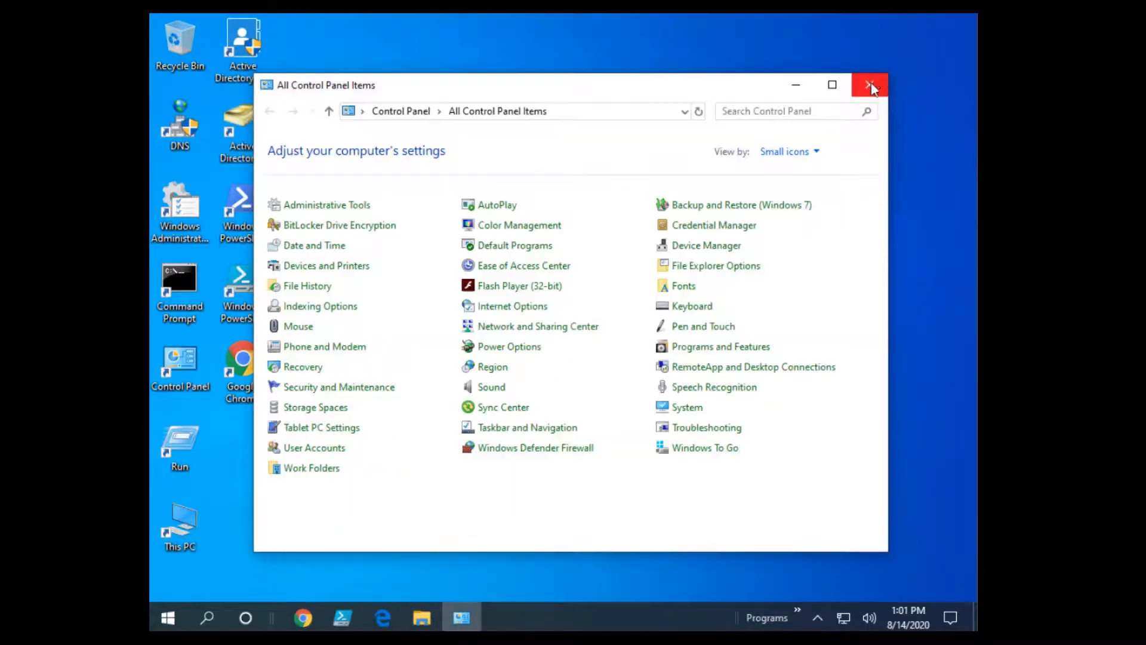
click(869, 84)
Arrange the two Active Directory shortcuts in a third desktop column, level with Windows PowerShell and Google Chrome.
drag(243, 41, 353, 217)
drag(258, 137, 338, 296)
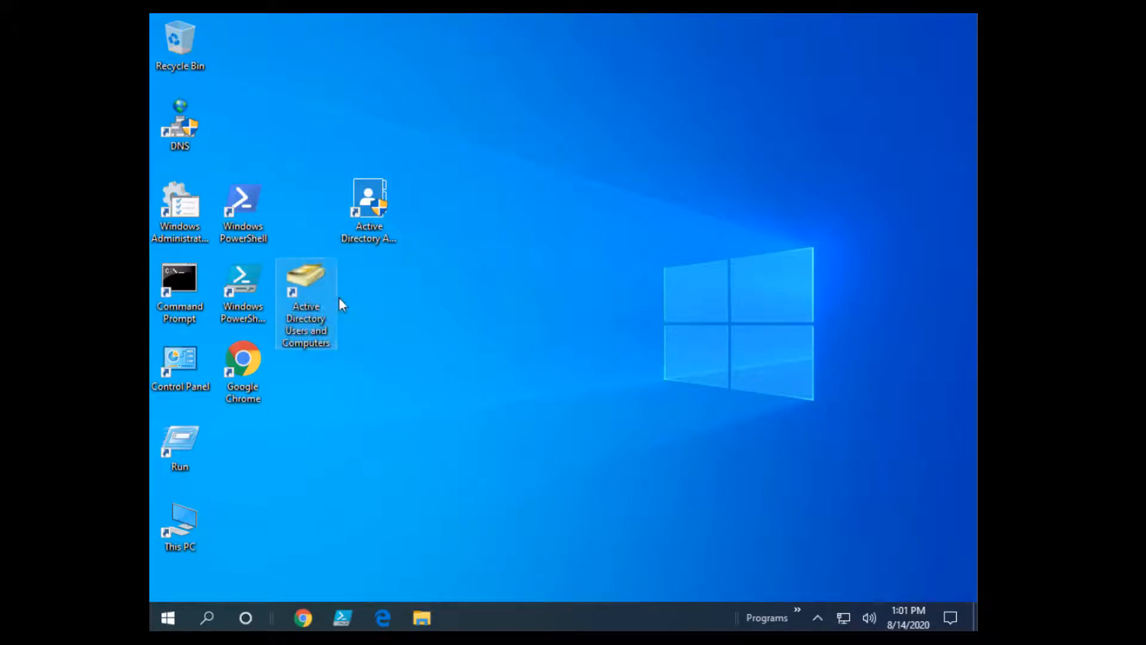
drag(367, 206, 305, 207)
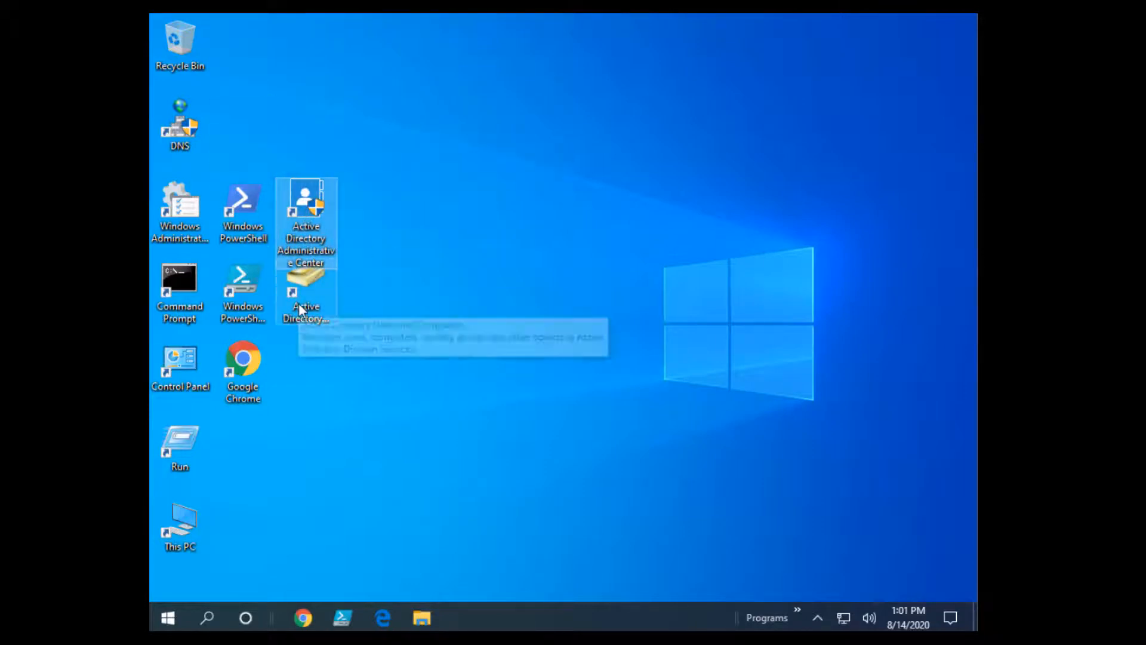
drag(299, 303, 302, 381)
Rename the Active Directory Administrative Center desktop shortcut to ADAC.
right_click(310, 234)
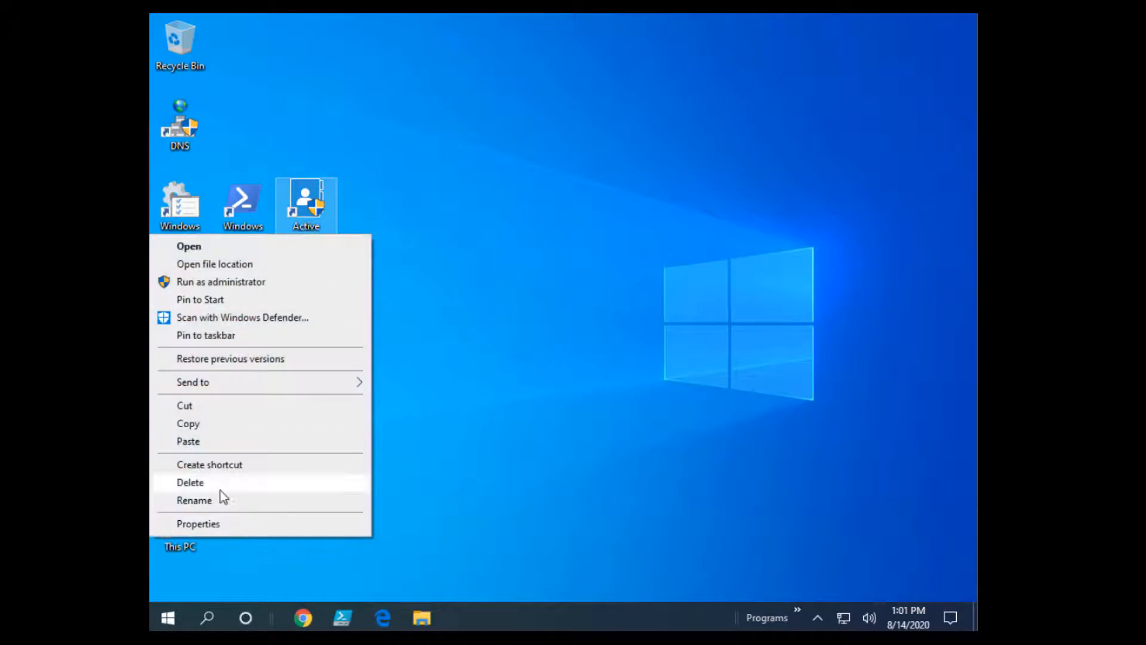
click(218, 499)
text(ADAC)
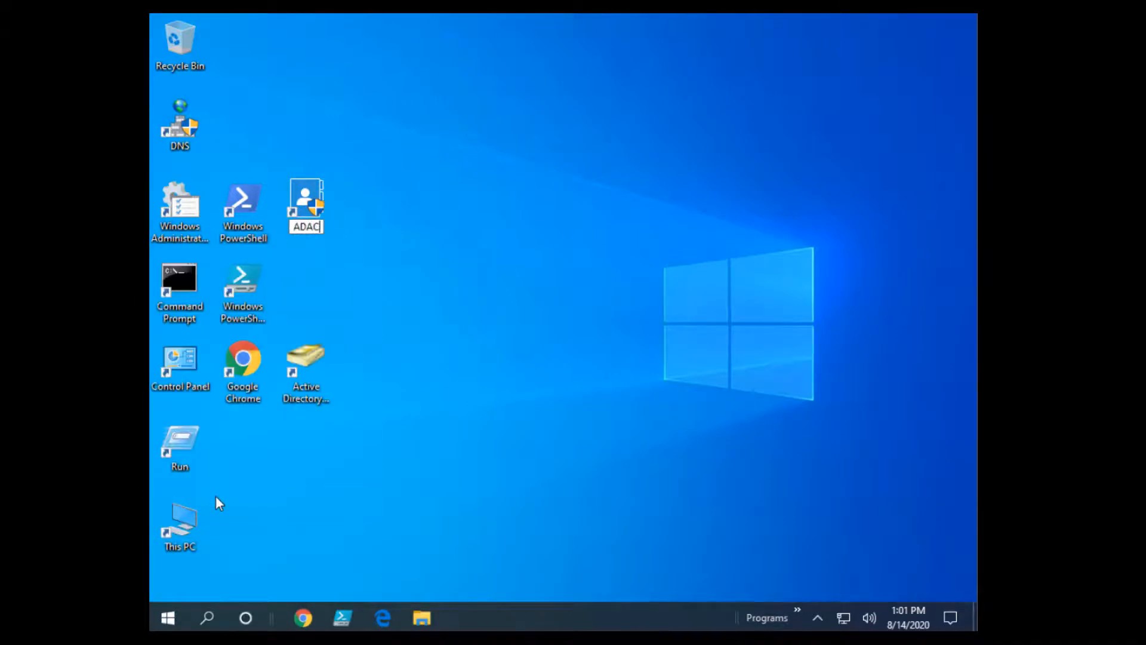
key(Return)
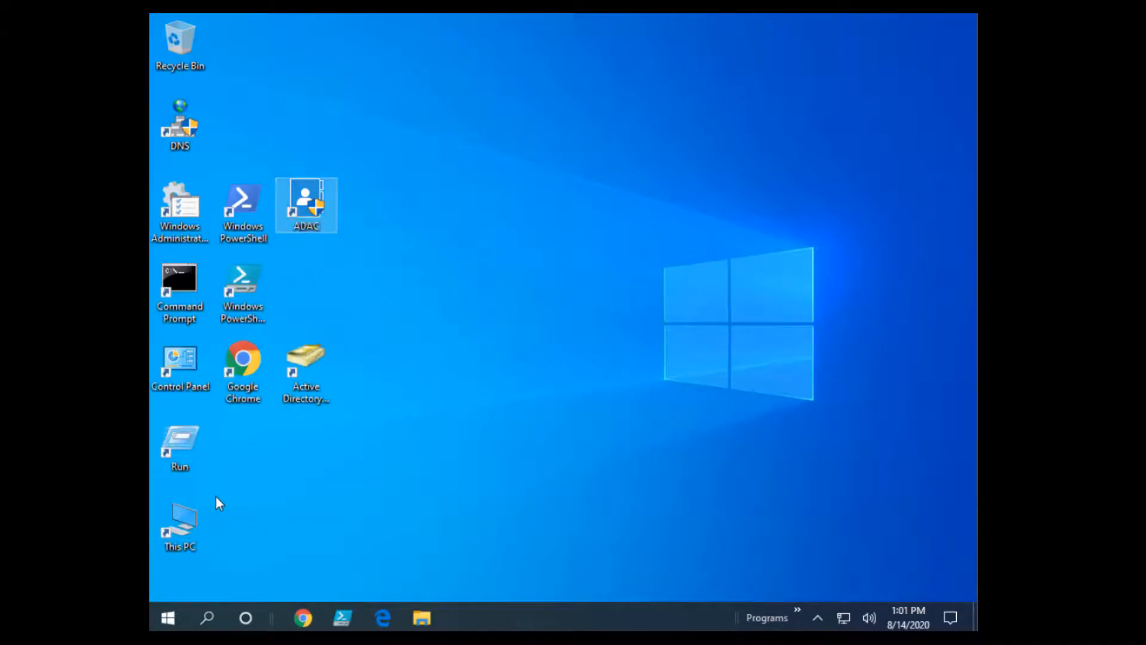
Rename the Active Directory Users and Computers desktop shortcut to ADUC and place it directly below ADAC.
click(449, 329)
click(317, 387)
right_click(313, 389)
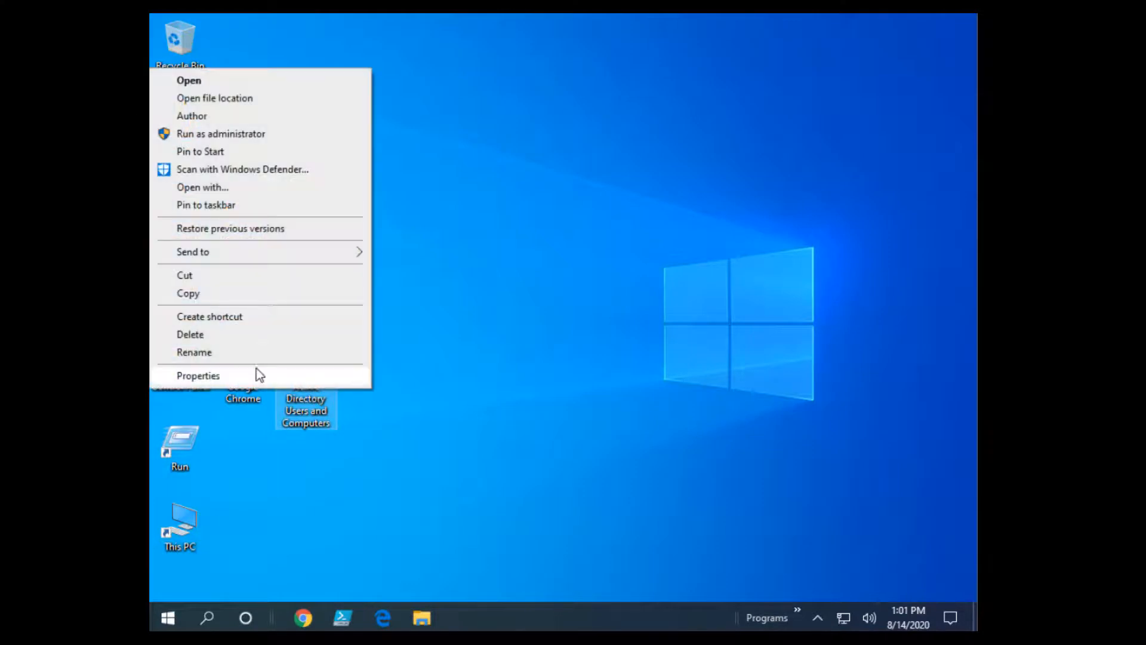
click(250, 353)
text(ADUC)
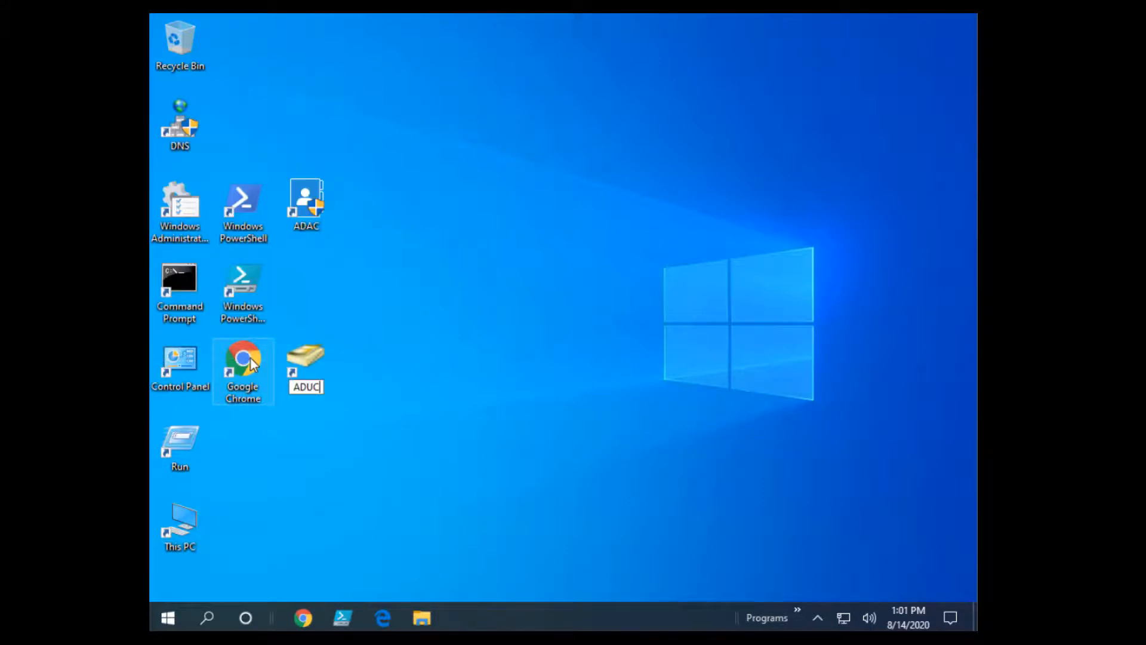
key(Return)
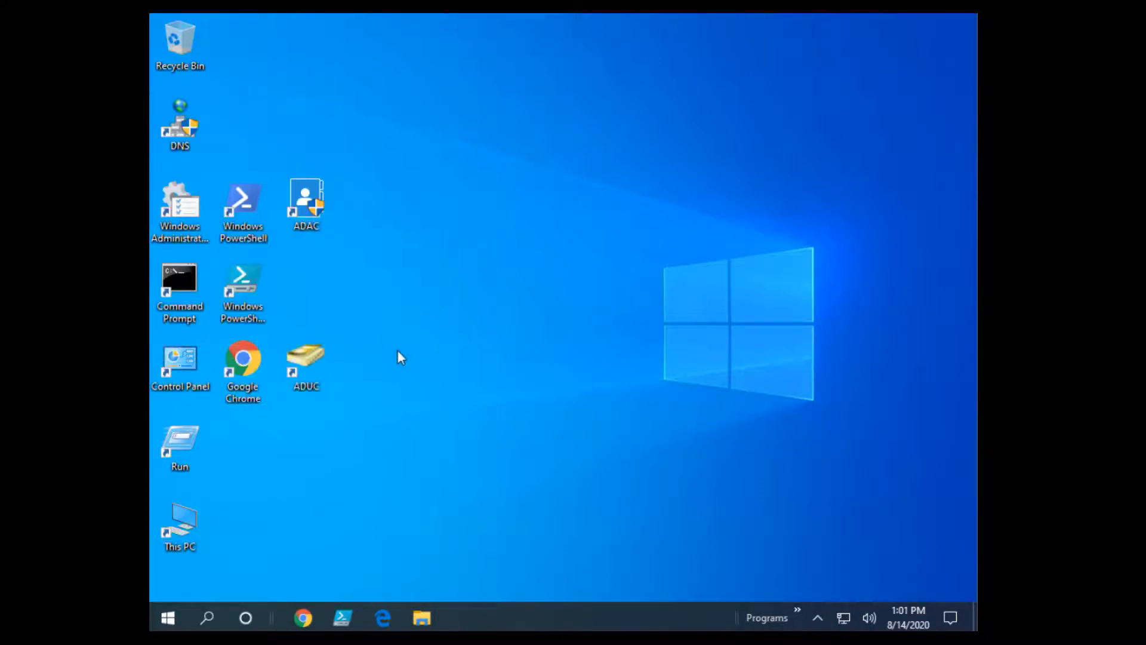
drag(306, 361, 307, 283)
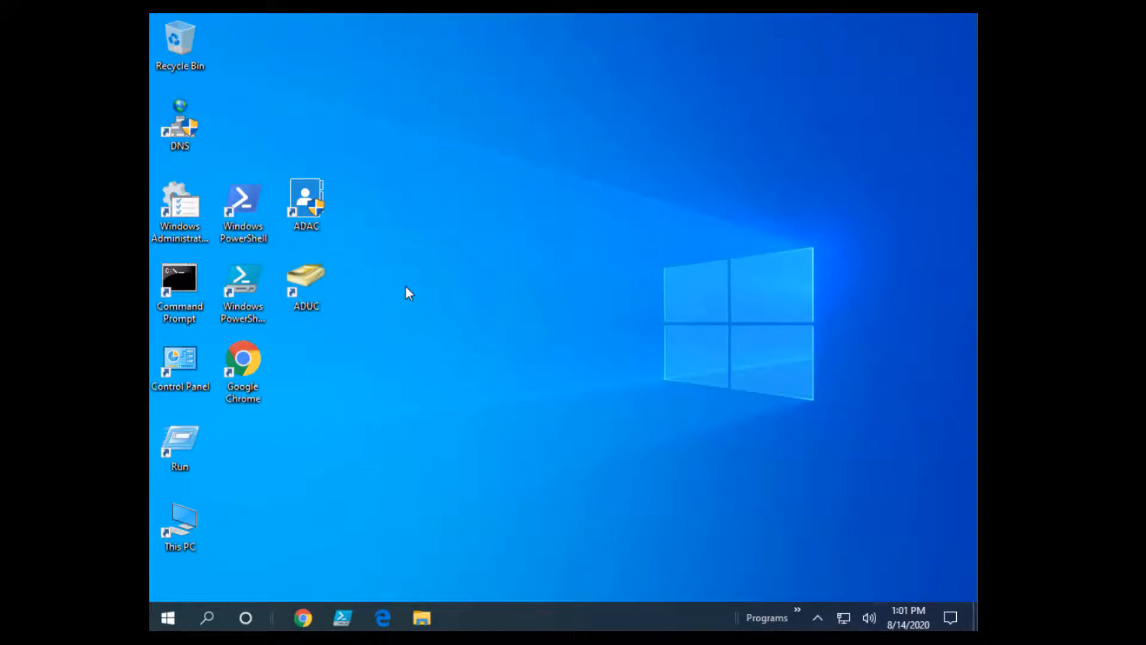
Open Active Directory Users and Computers, list the Users container of the SkyNet.ai domain, and widen the Name column to read full names.
double_click(304, 279)
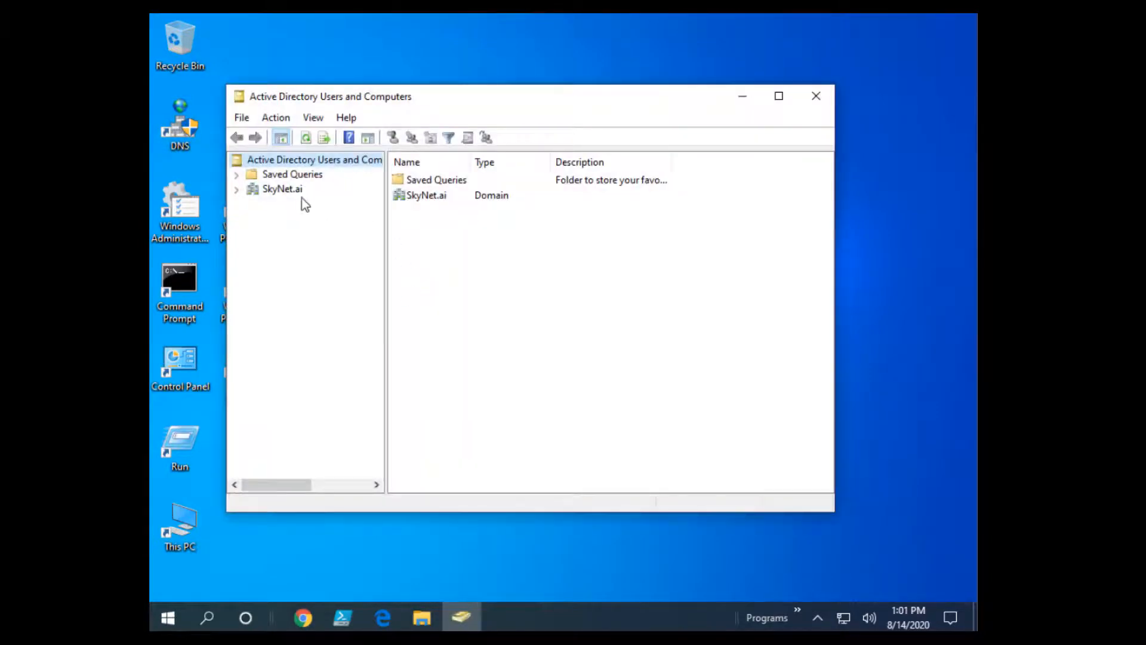
click(296, 194)
click(236, 190)
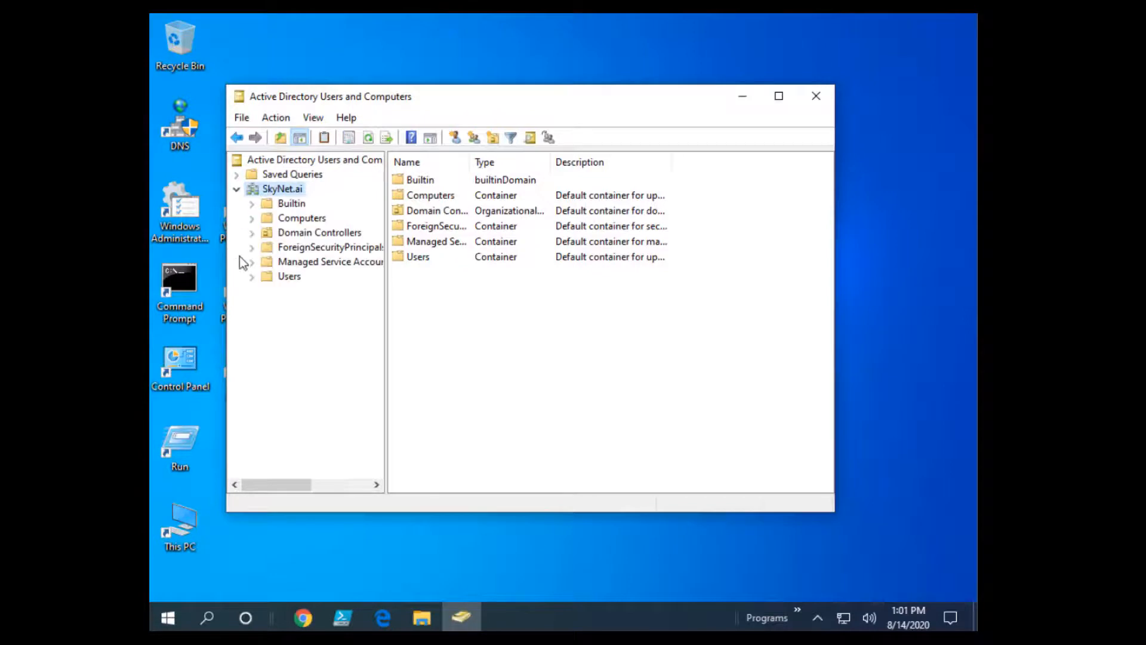
click(288, 278)
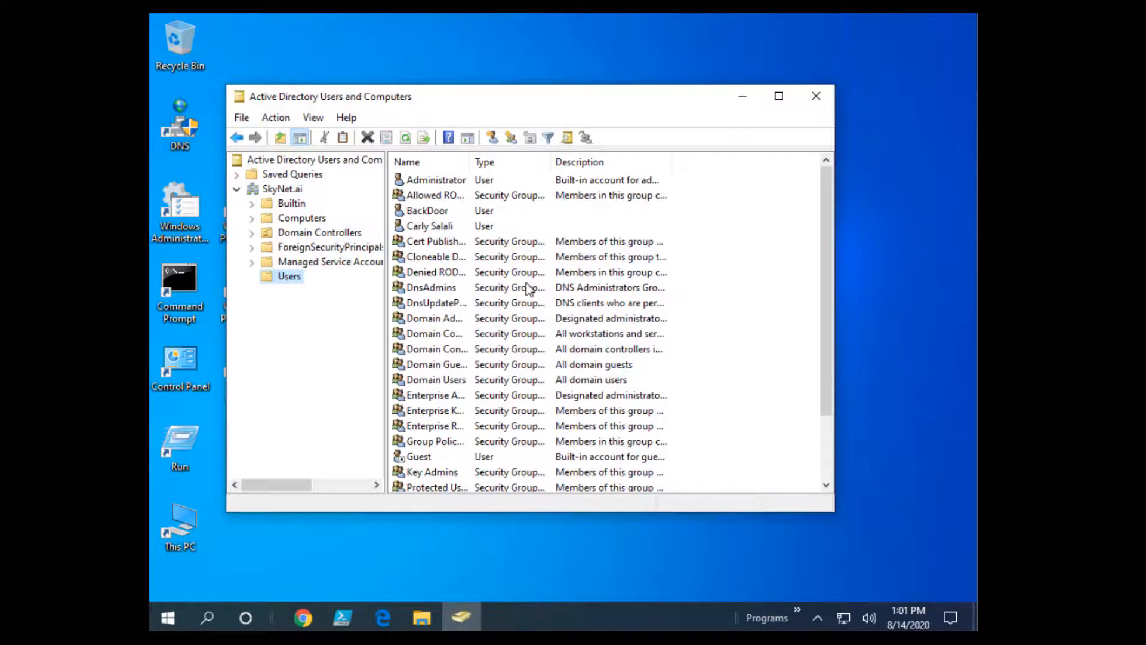
scroll(530, 286, down, 2)
click(443, 472)
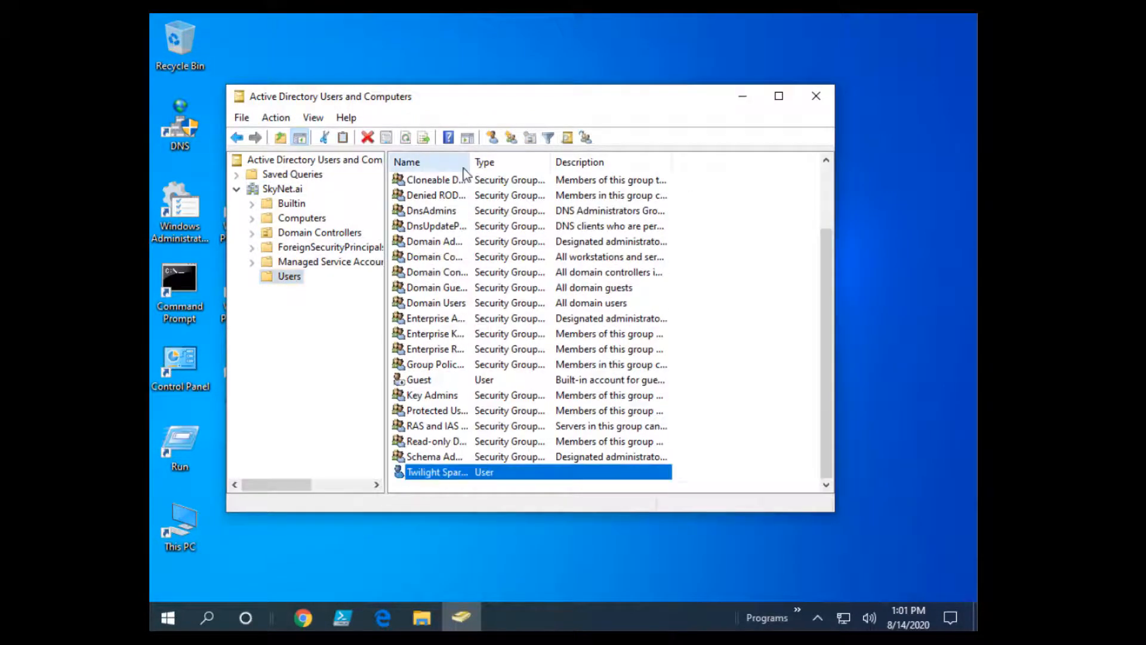
drag(470, 161, 562, 161)
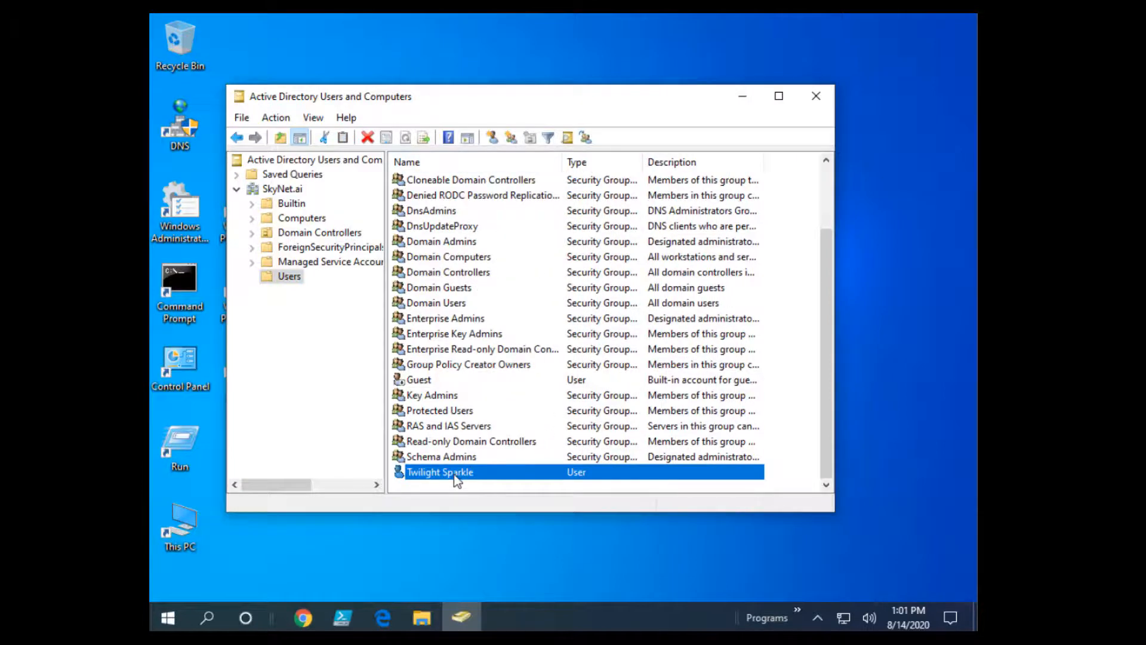
View the Account properties of the last user in the Users container, and close the properties and Active Directory Users and Computers.
double_click(524, 468)
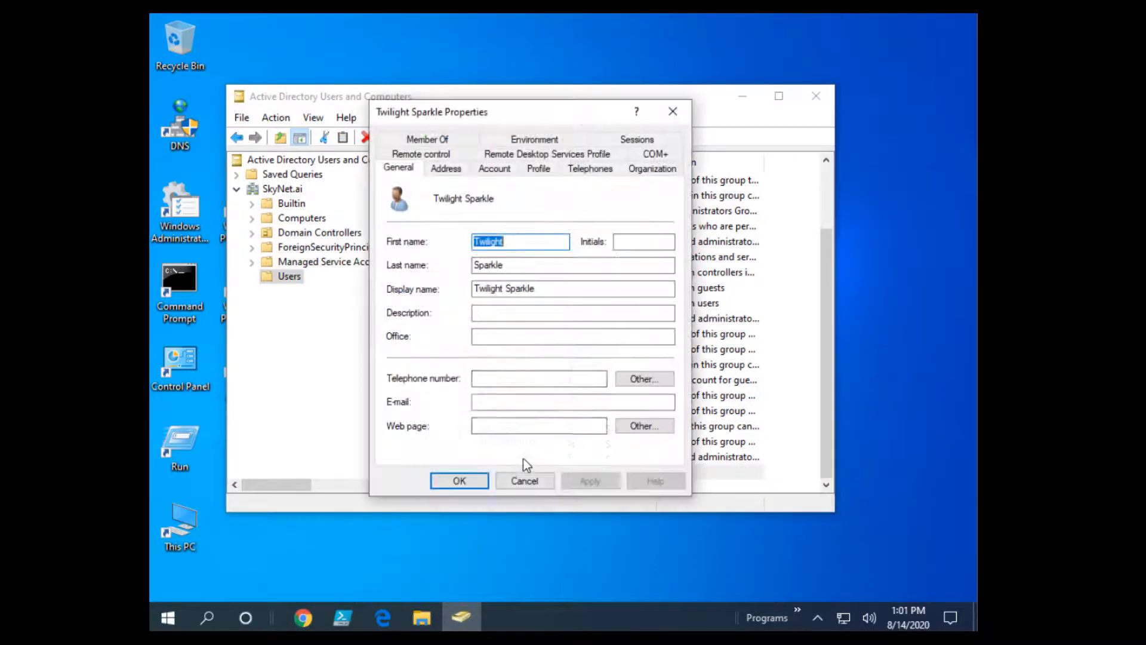
click(497, 169)
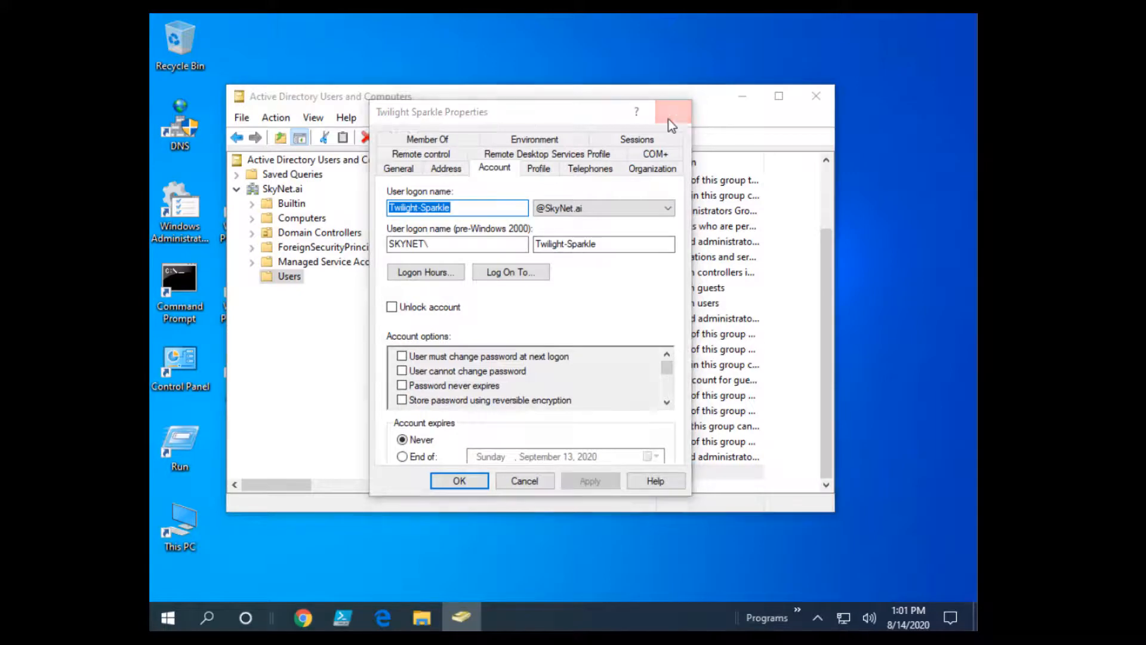
click(671, 124)
click(817, 103)
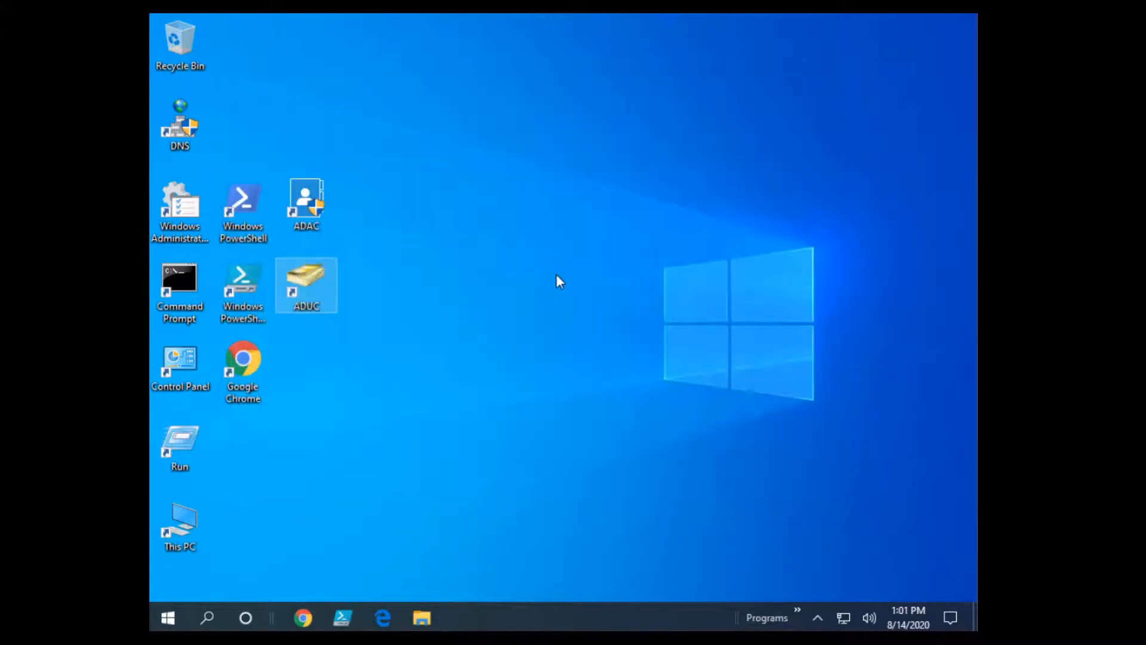
Open Active Directory Administrative Center, run a Global Search for the user's first name, and open the matching user's properties.
double_click(306, 203)
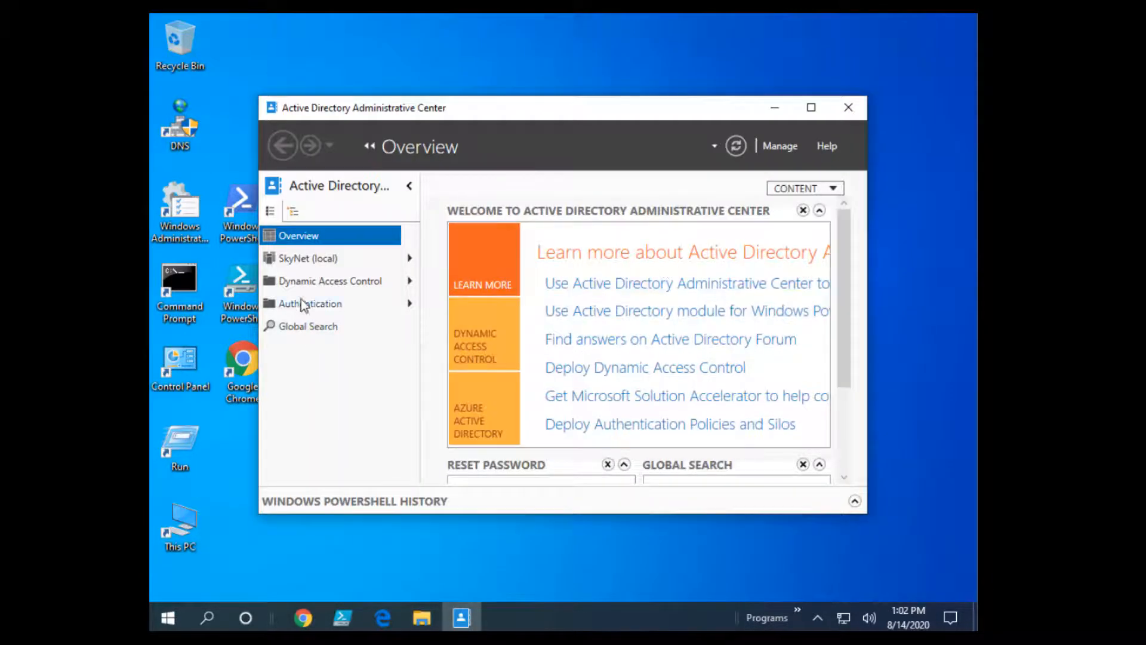
click(327, 329)
click(482, 239)
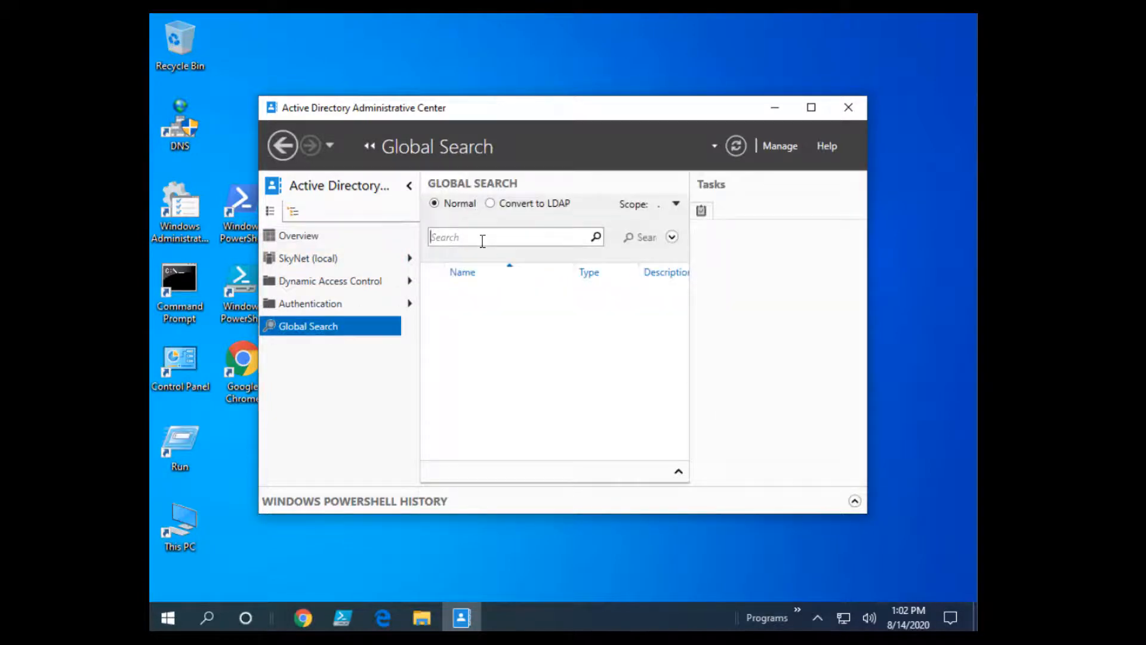
text(Twilight)
key(Return)
double_click(532, 302)
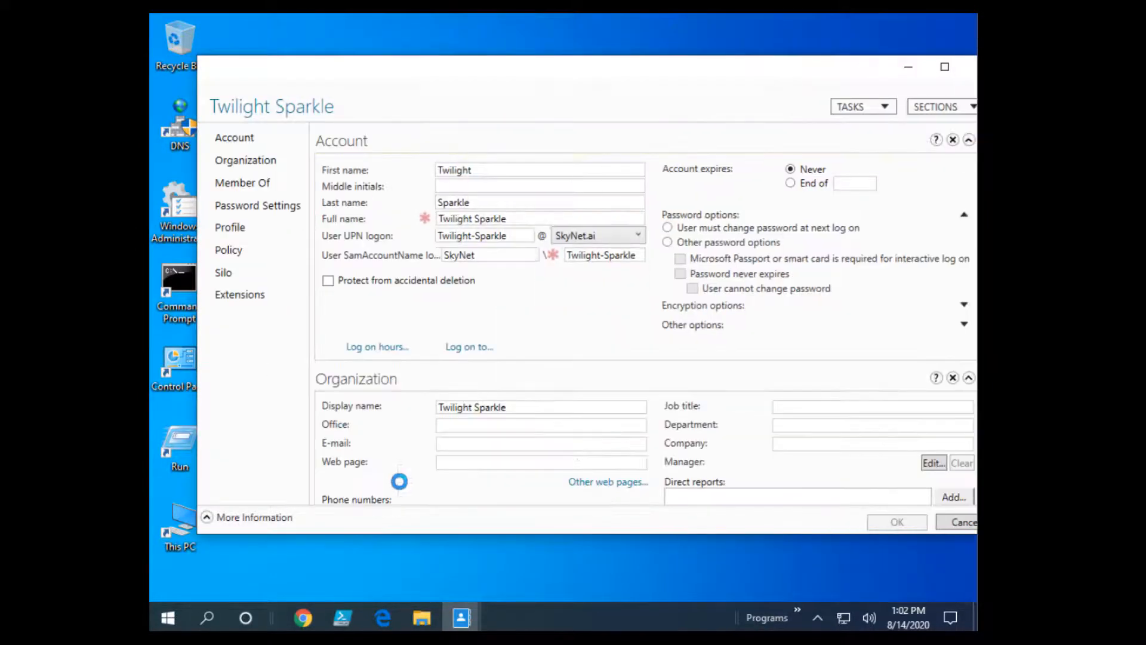
View the user's Organization, Member Of and Extensions sections, and close the properties and Active Directory Administrative Center.
drag(607, 67, 563, 71)
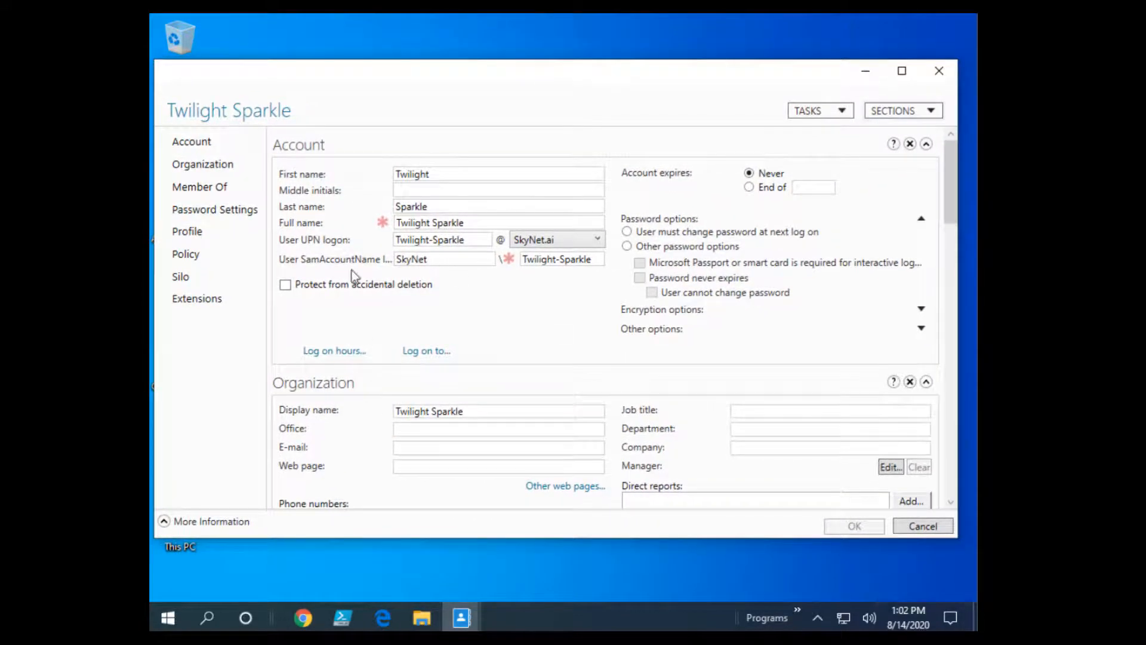
click(224, 189)
click(200, 167)
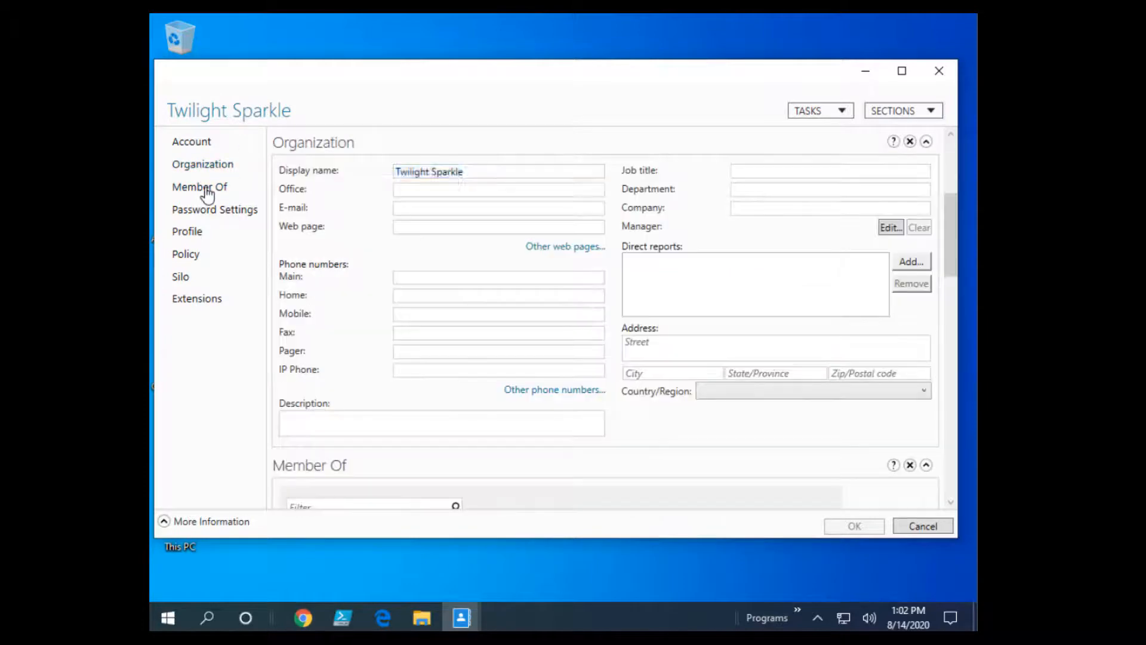
click(203, 189)
click(197, 298)
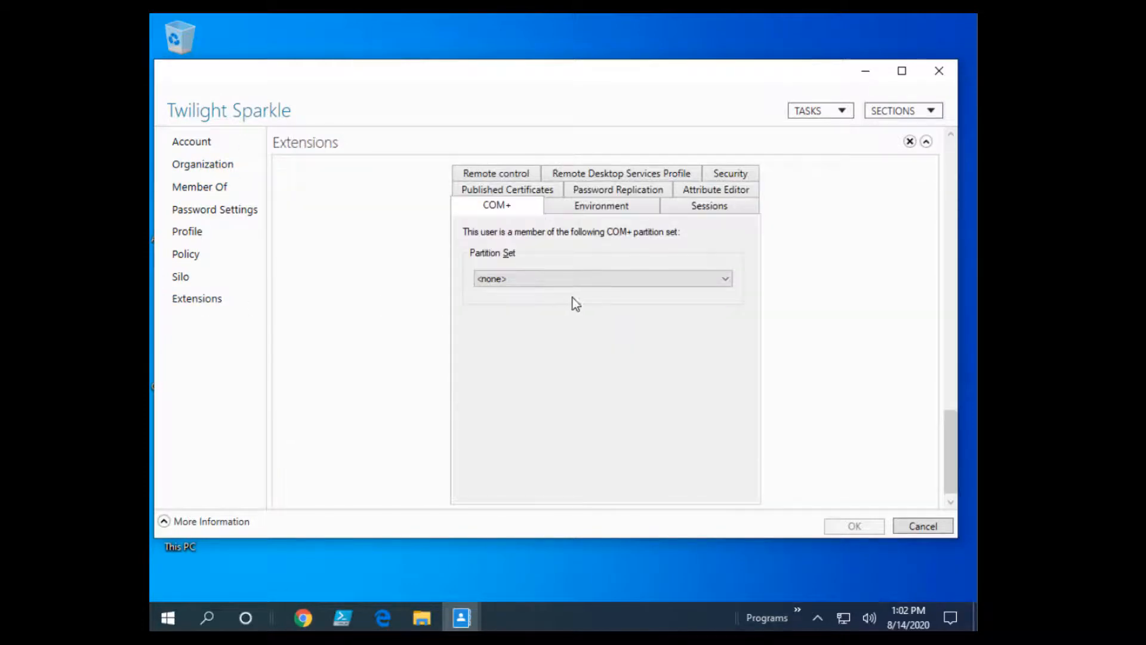
click(939, 71)
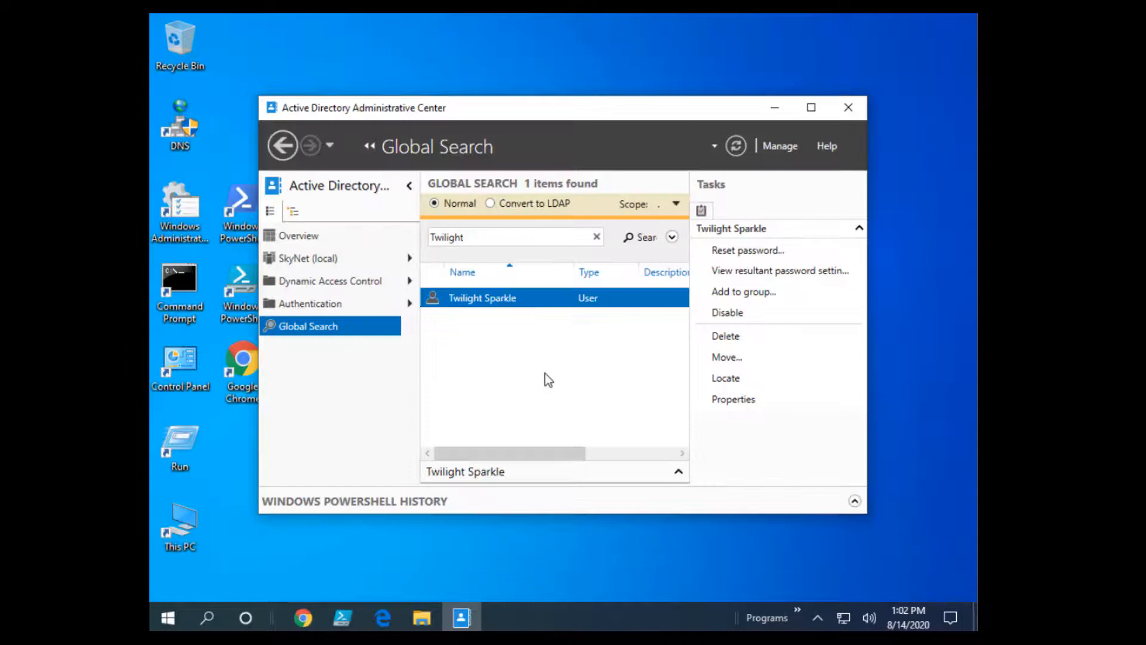
click(849, 107)
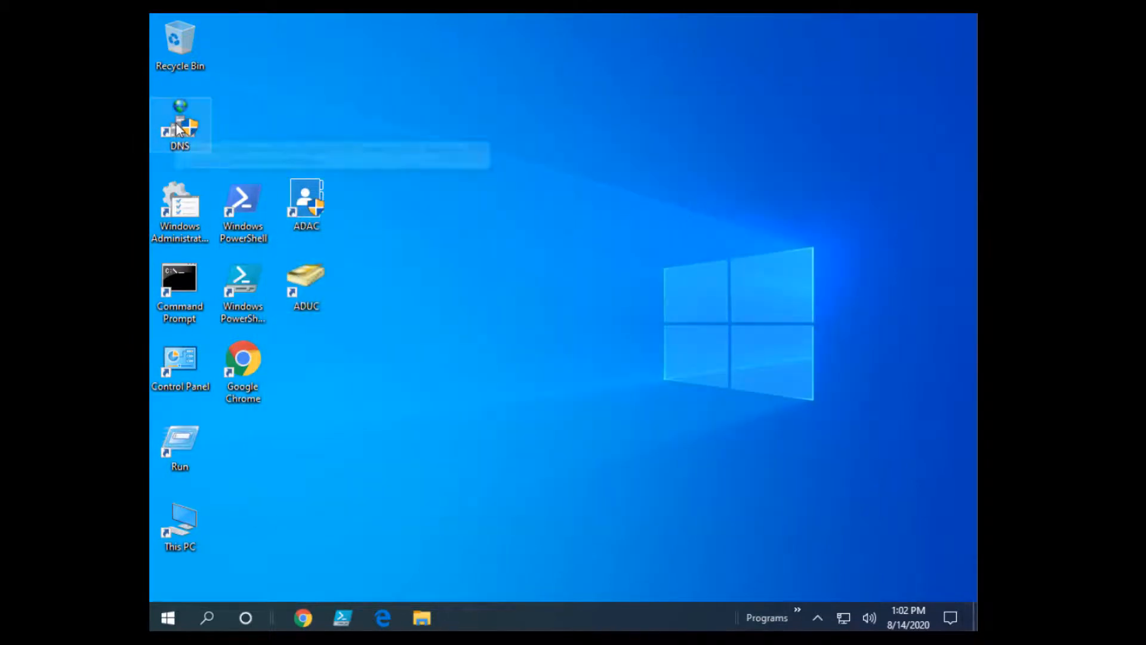
Open DNS Manager from the desktop and connect it to the DNS server T-3000-DC1.
double_click(186, 128)
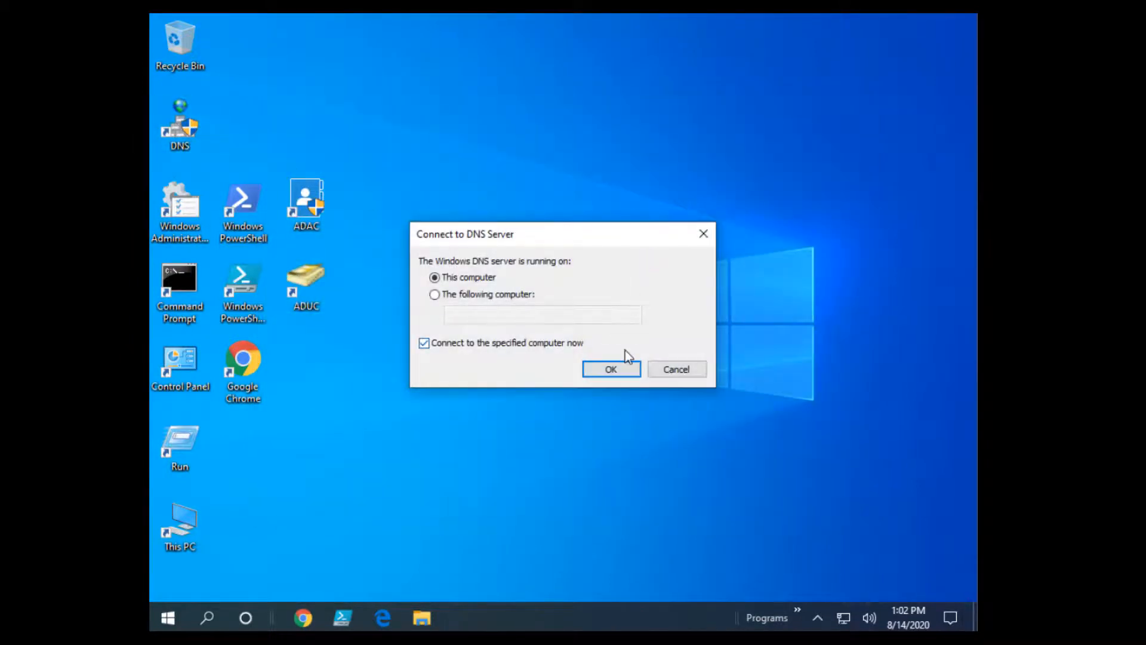
click(496, 295)
click(506, 316)
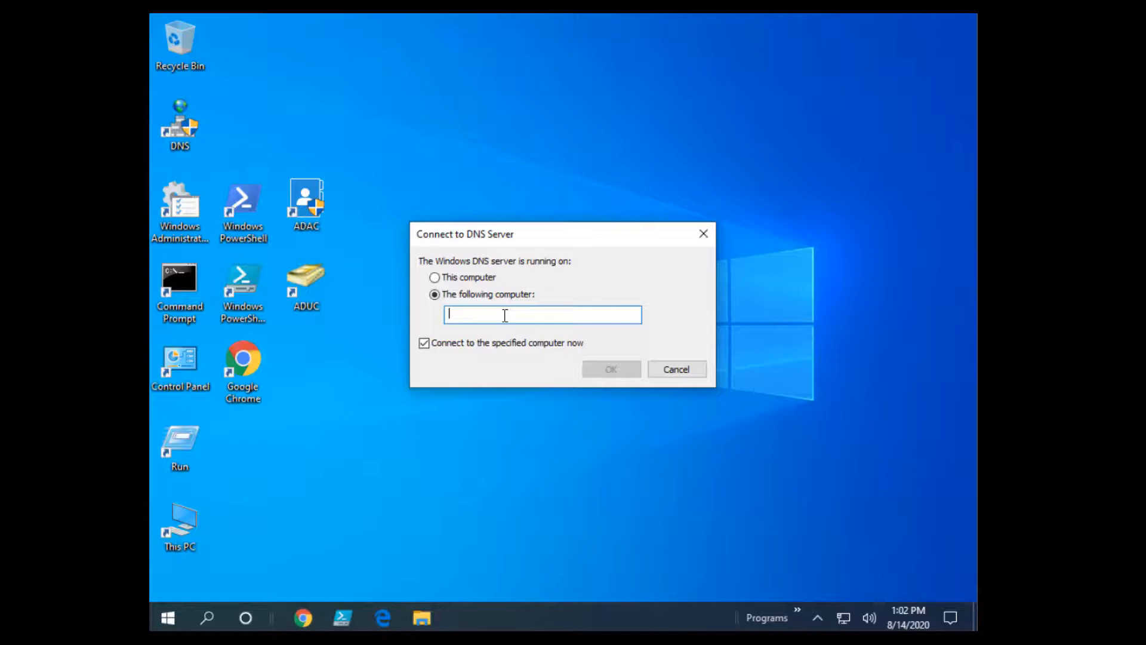
text(T-300)
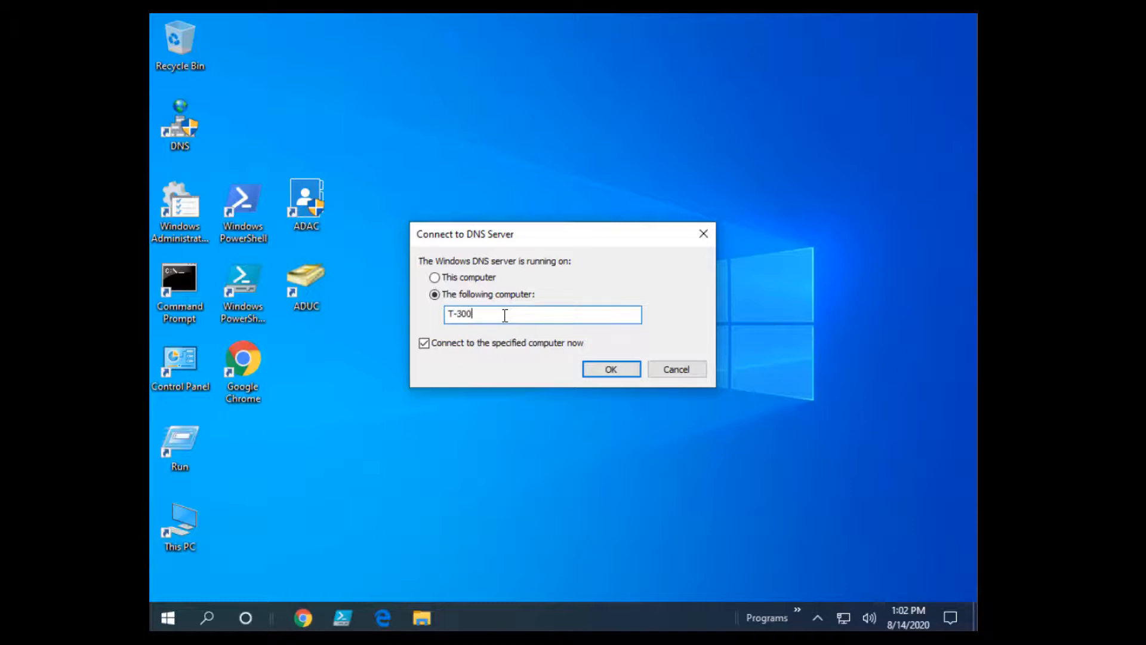
text(0-DC1)
key(Return)
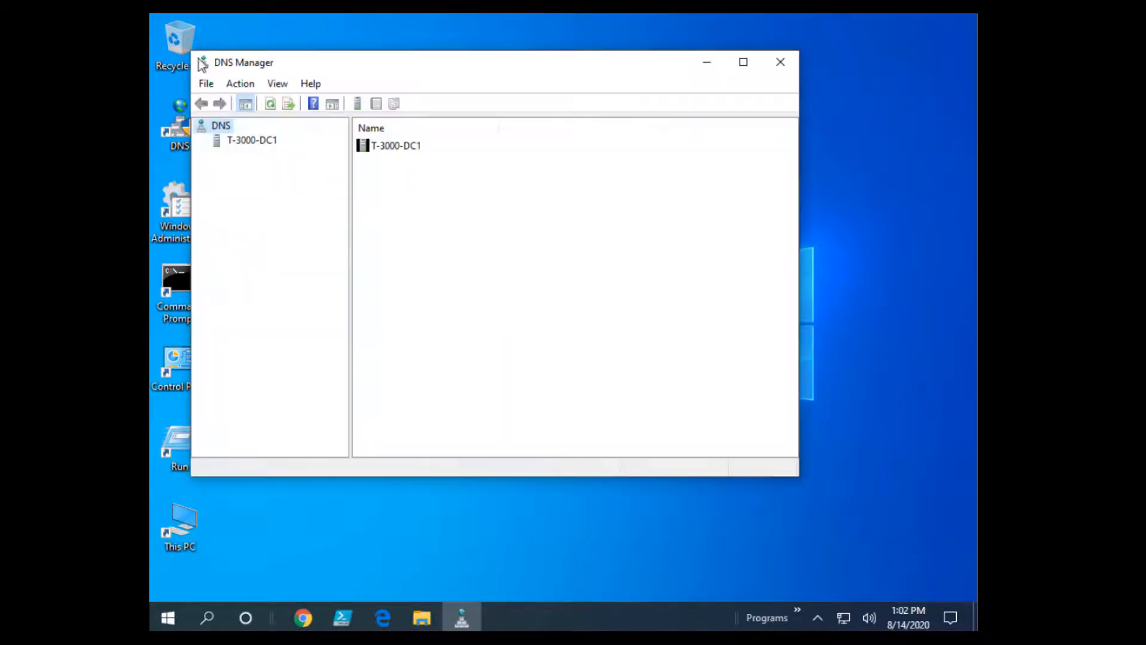
View the SkyNet.ai forward lookup zone records on T-3000-DC1, and collapse the server's tree.
click(252, 140)
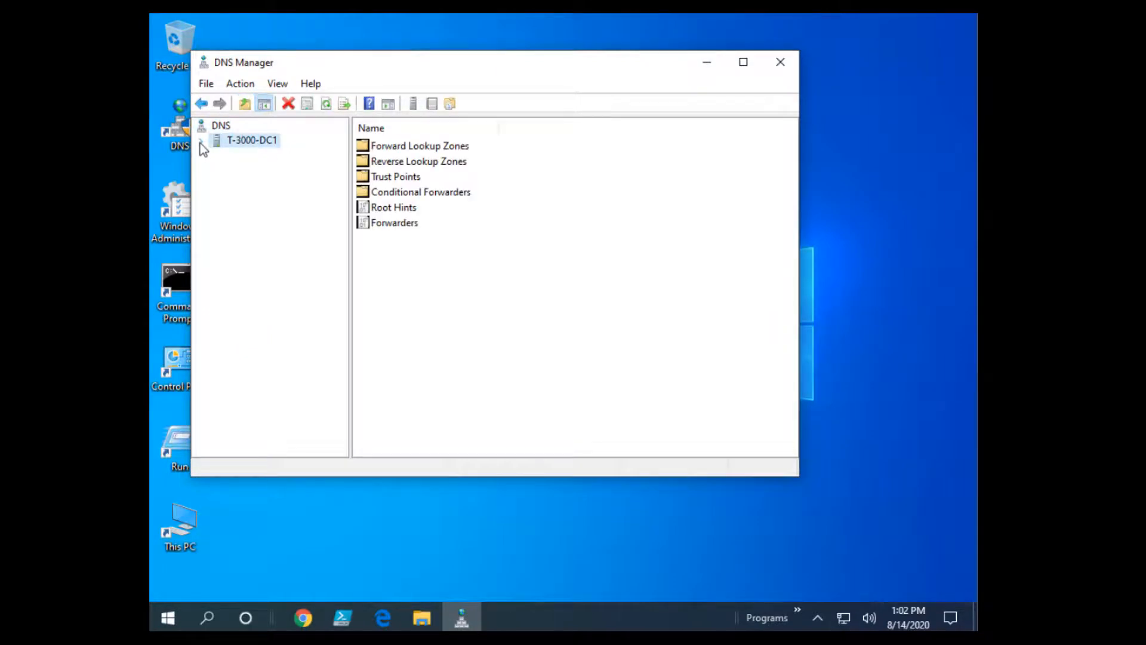
click(200, 142)
double_click(225, 155)
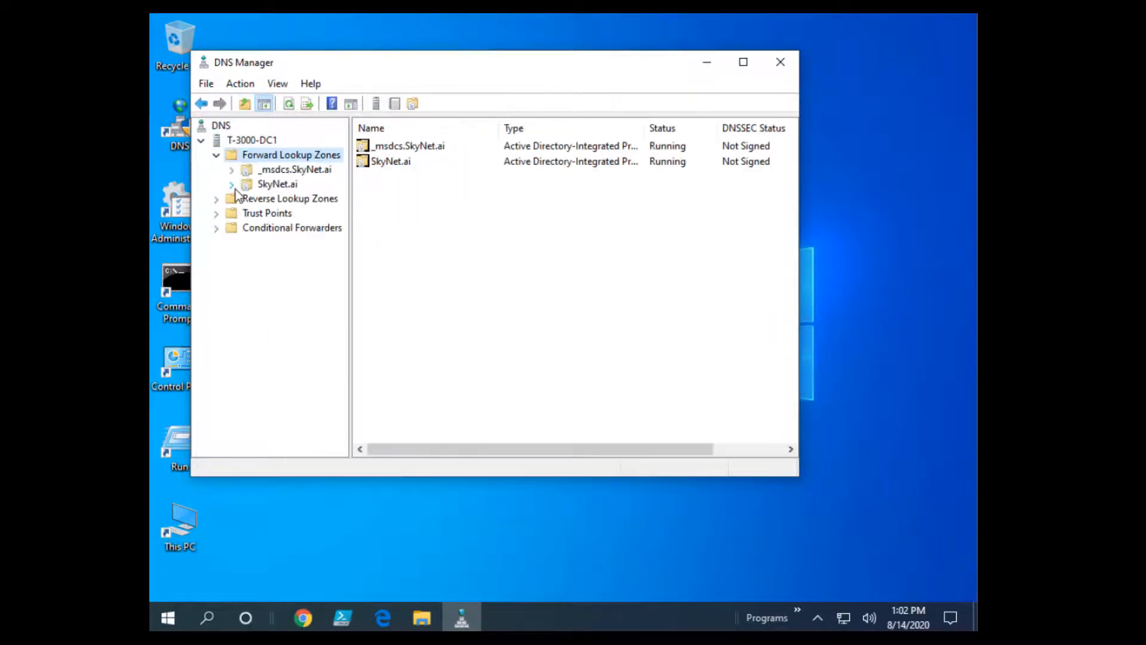
click(235, 189)
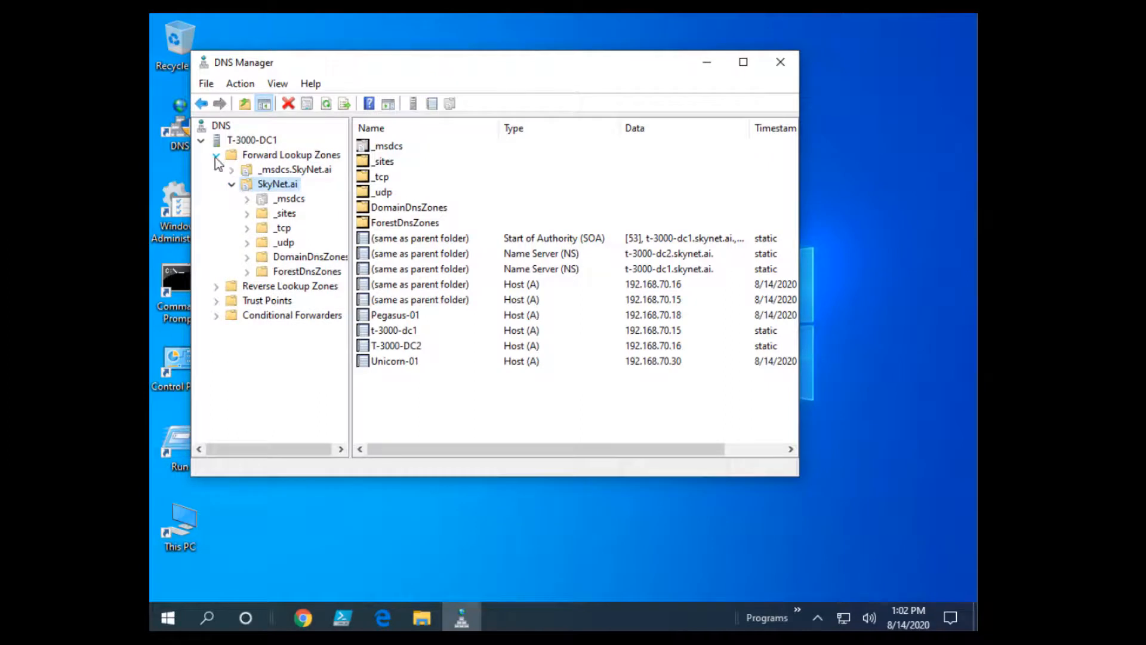
click(201, 142)
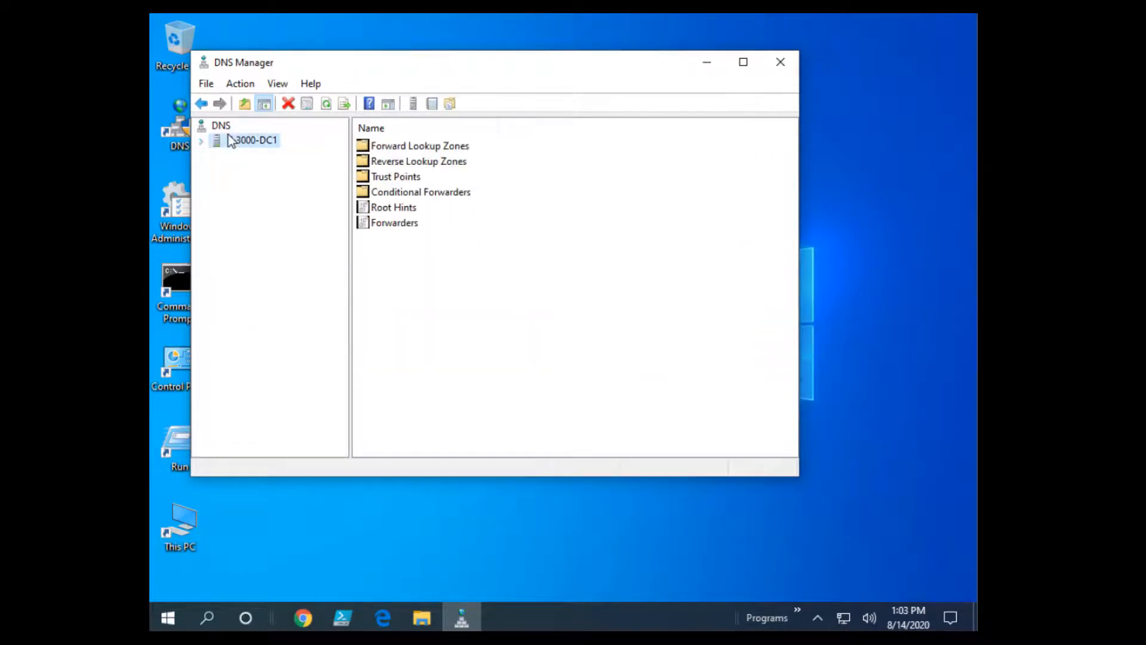
Connect DNS Manager to the second DNS server, T-3000-DC2.
right_click(222, 127)
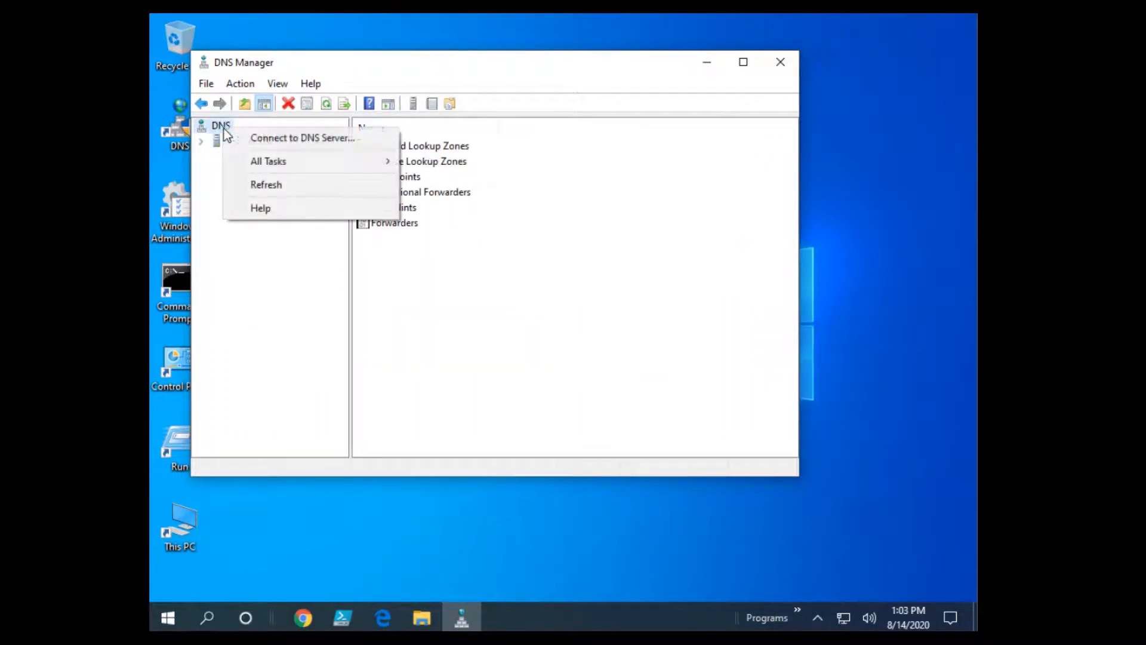
click(280, 149)
click(397, 255)
click(420, 276)
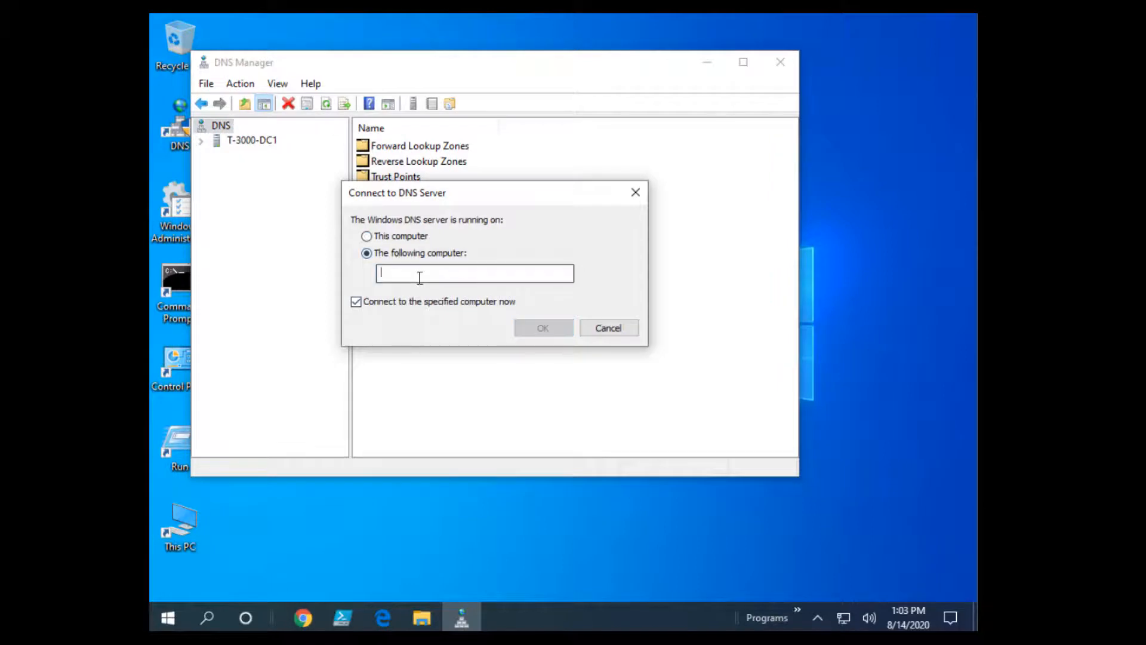
text(T-)
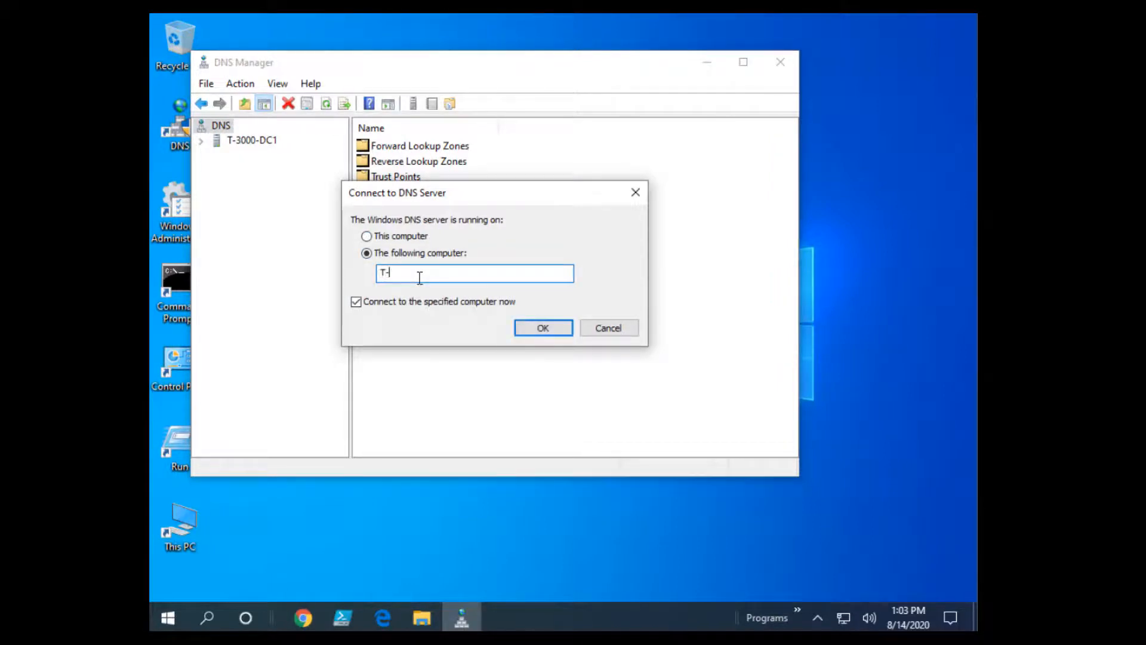
text(3000-DC2)
key(Return)
Examine the SkyNet.ai forward zone records and the reverse lookup zones on T-3000-DC2, and close DNS Manager.
click(250, 157)
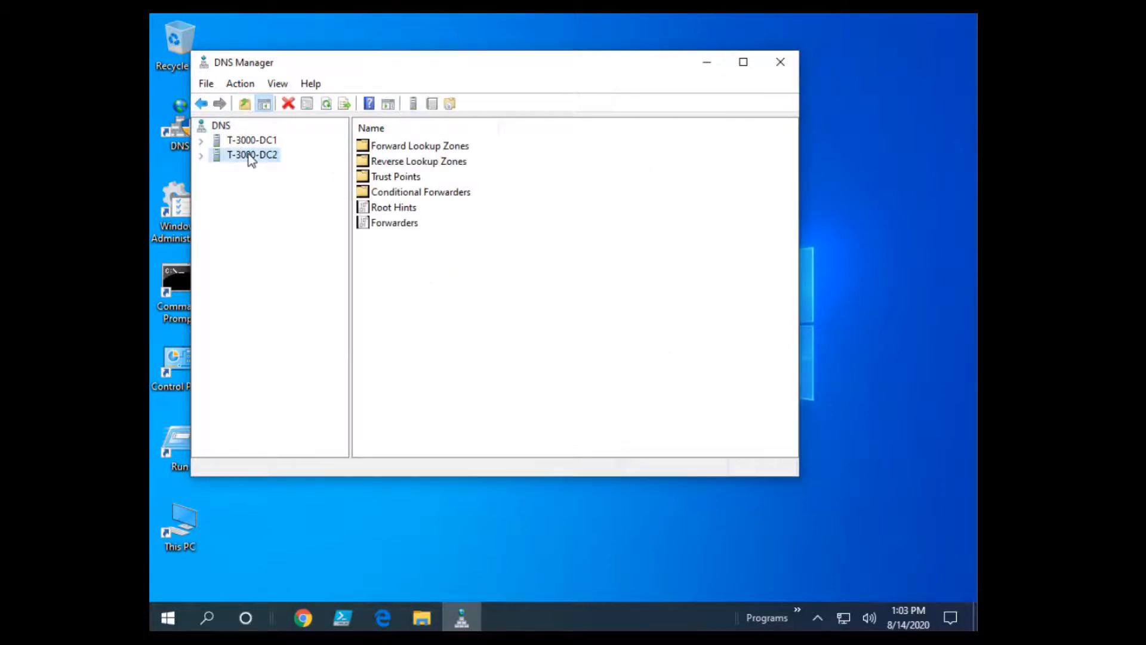
click(202, 156)
click(217, 171)
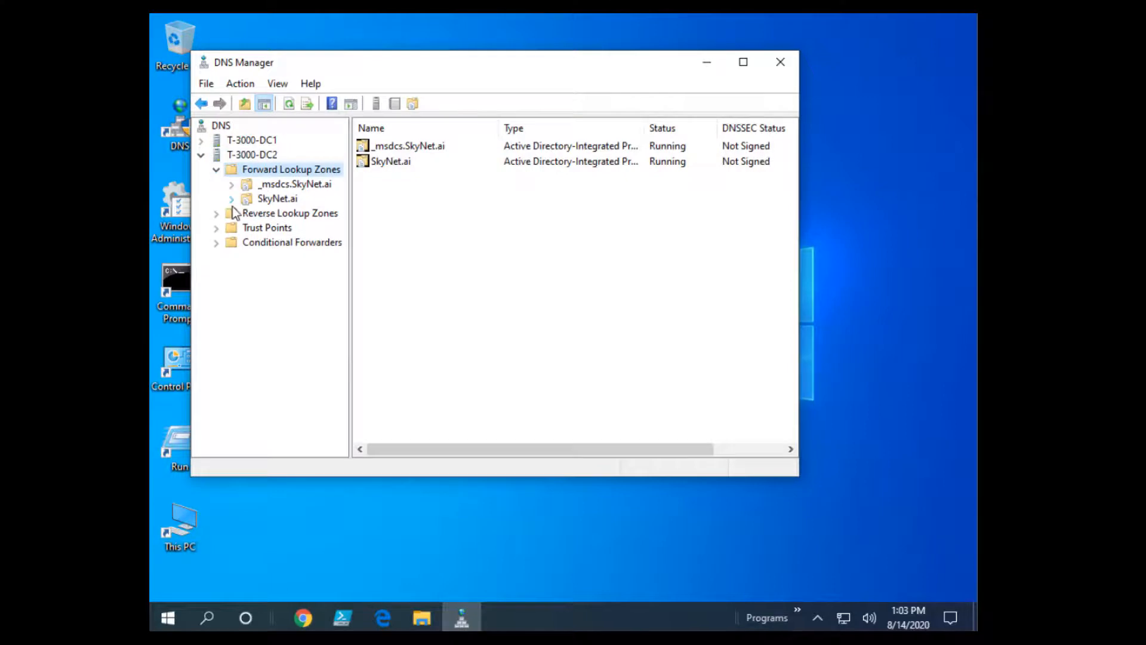
click(231, 199)
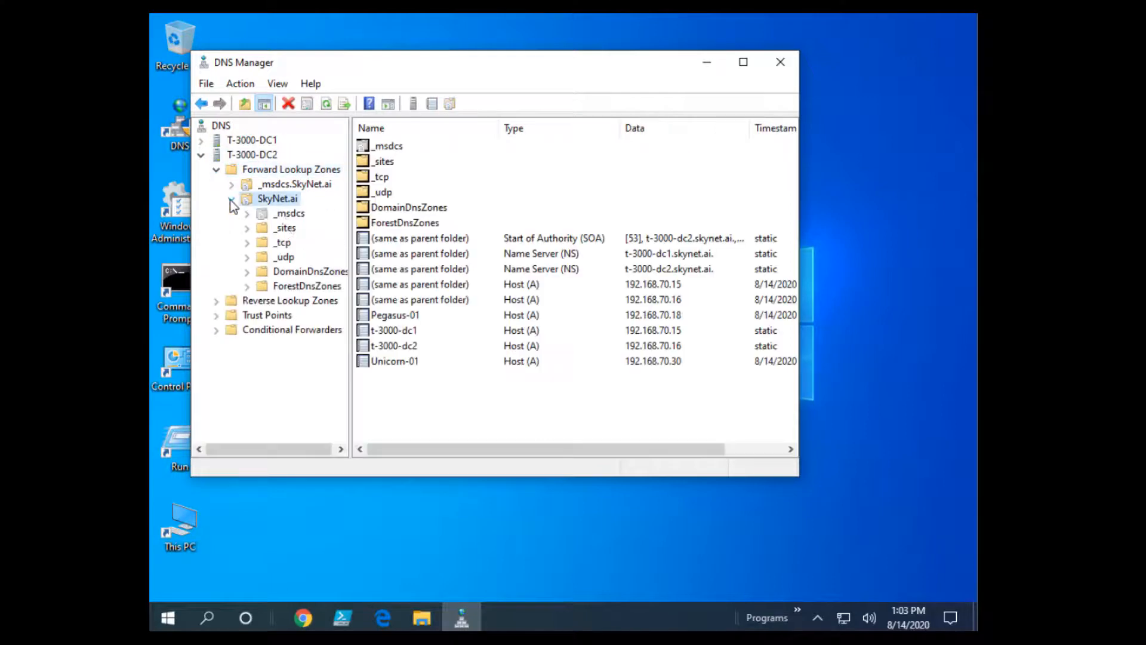
click(435, 362)
click(423, 331)
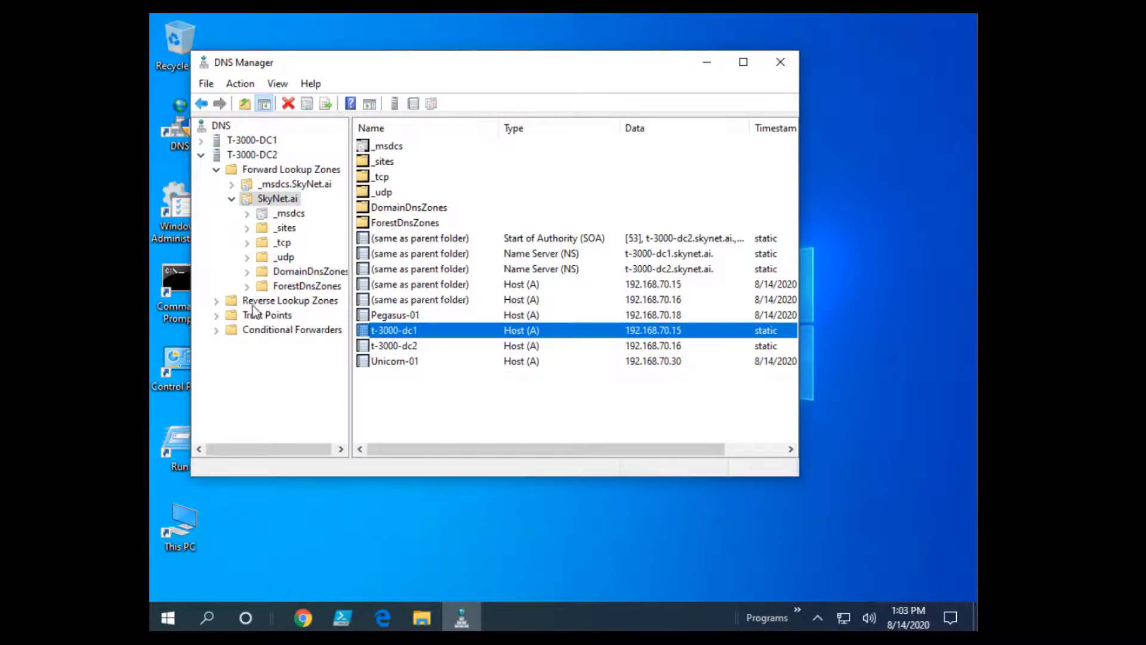
click(217, 301)
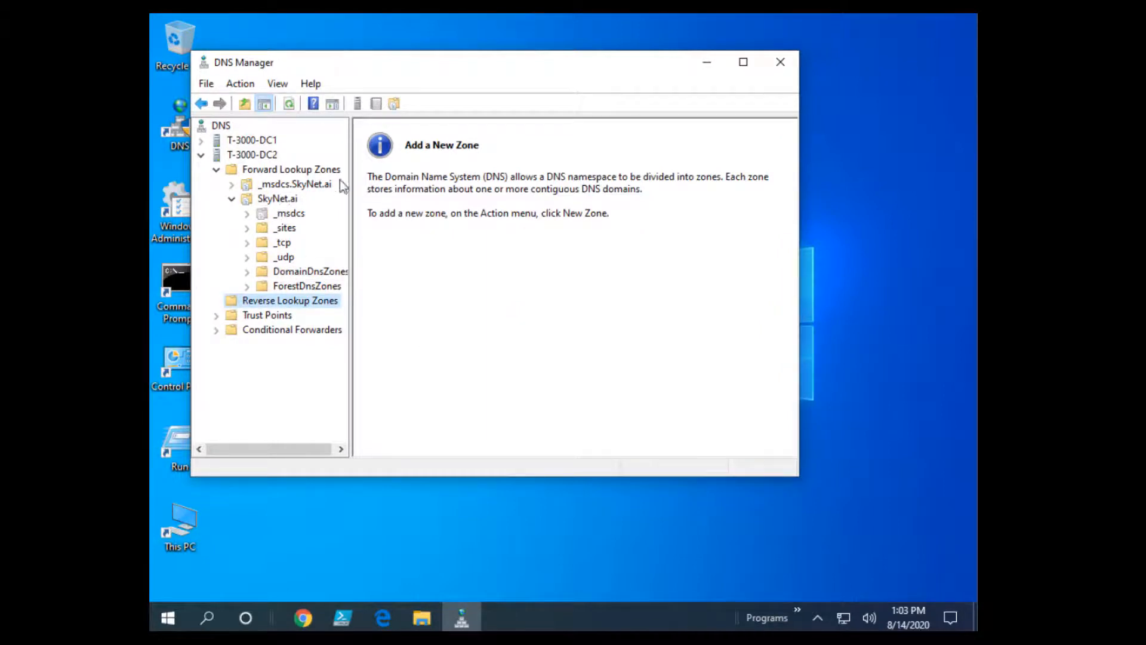
click(780, 61)
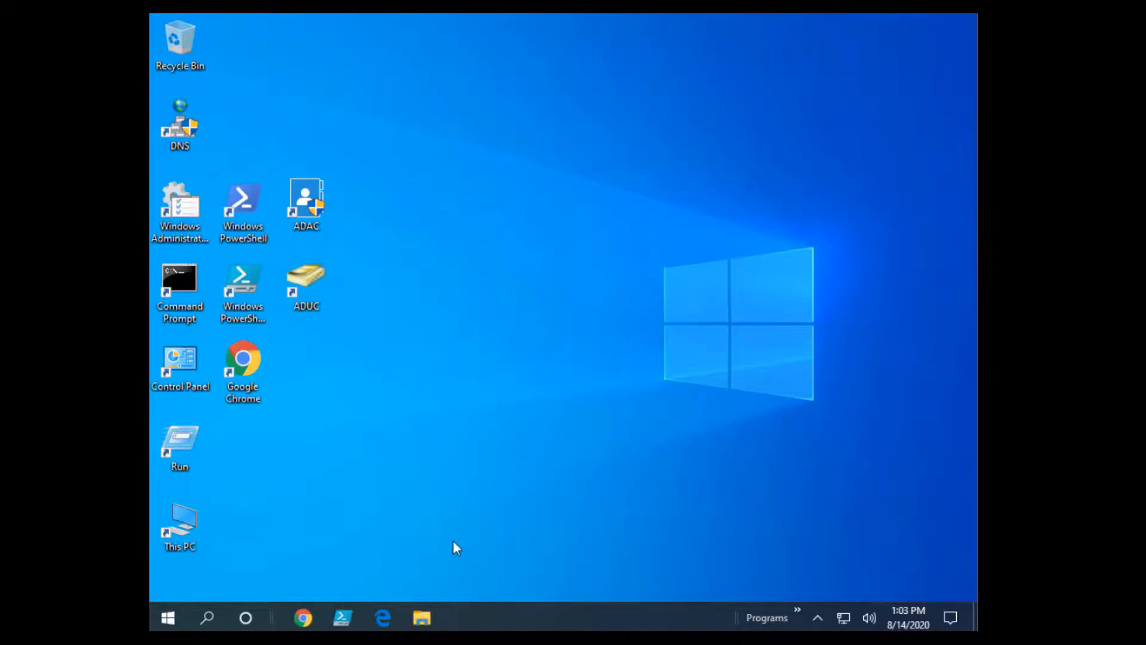
Open the Software folder on Local Disk (C:) in File Explorer and launch the WindowsAdminCenter2007.msi installer.
click(422, 619)
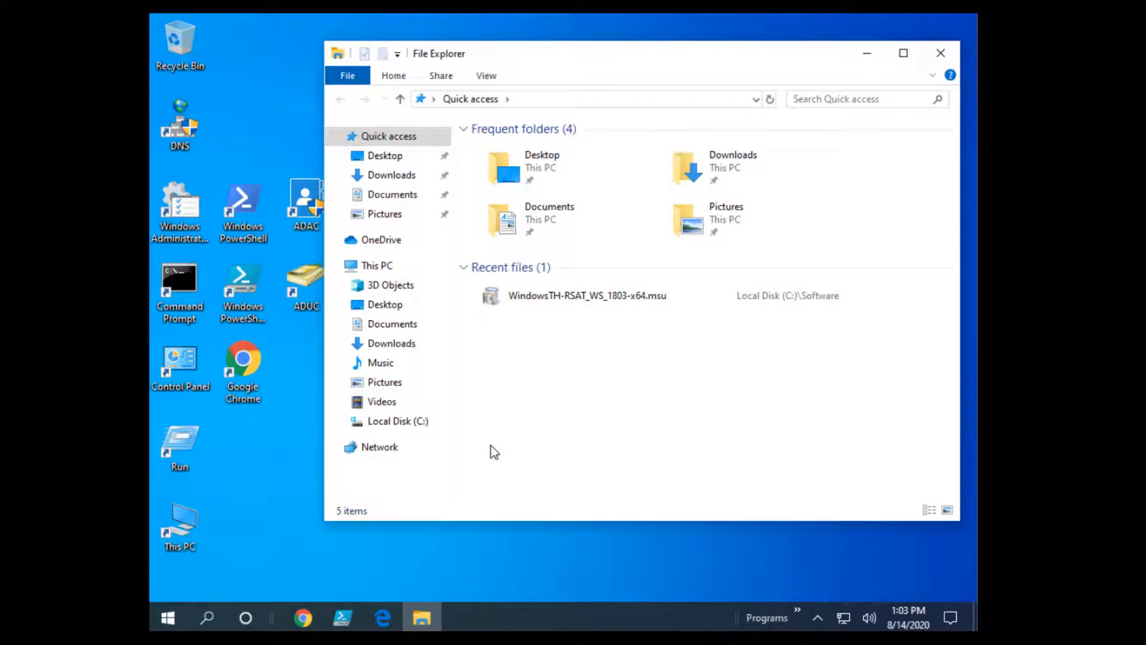
click(412, 421)
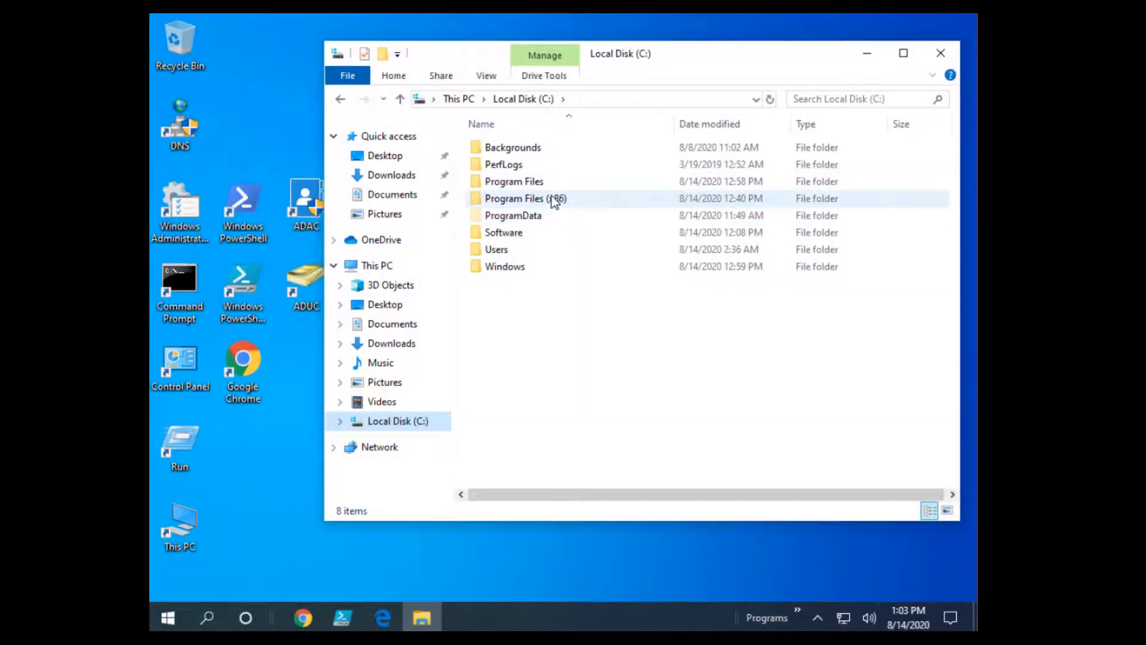
double_click(507, 233)
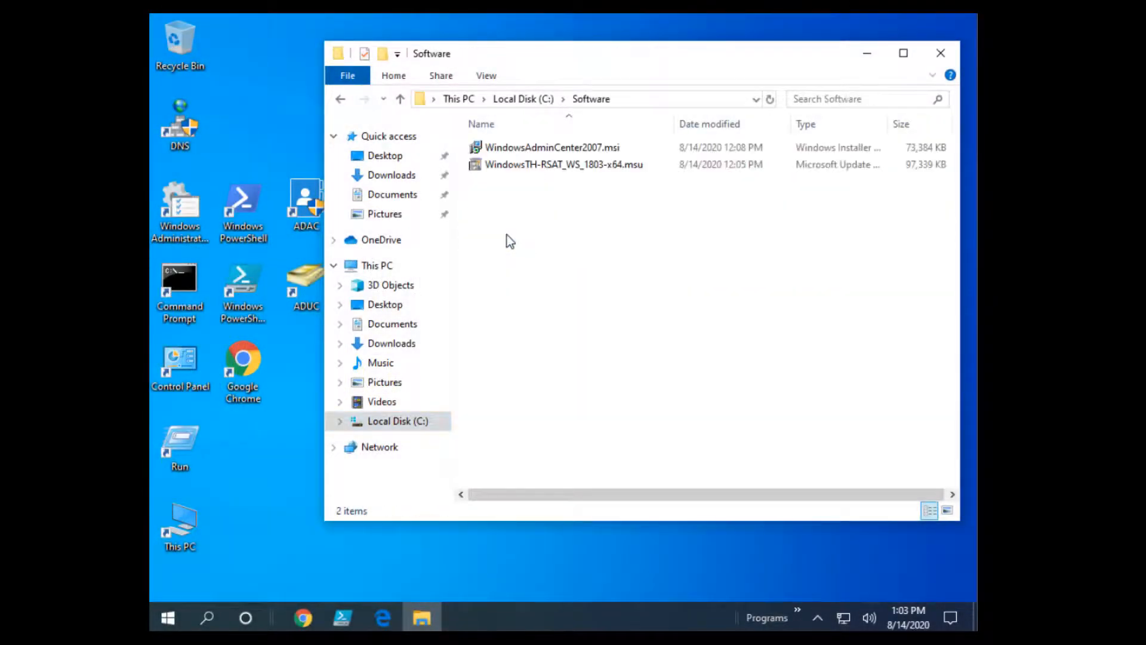
drag(561, 60, 510, 75)
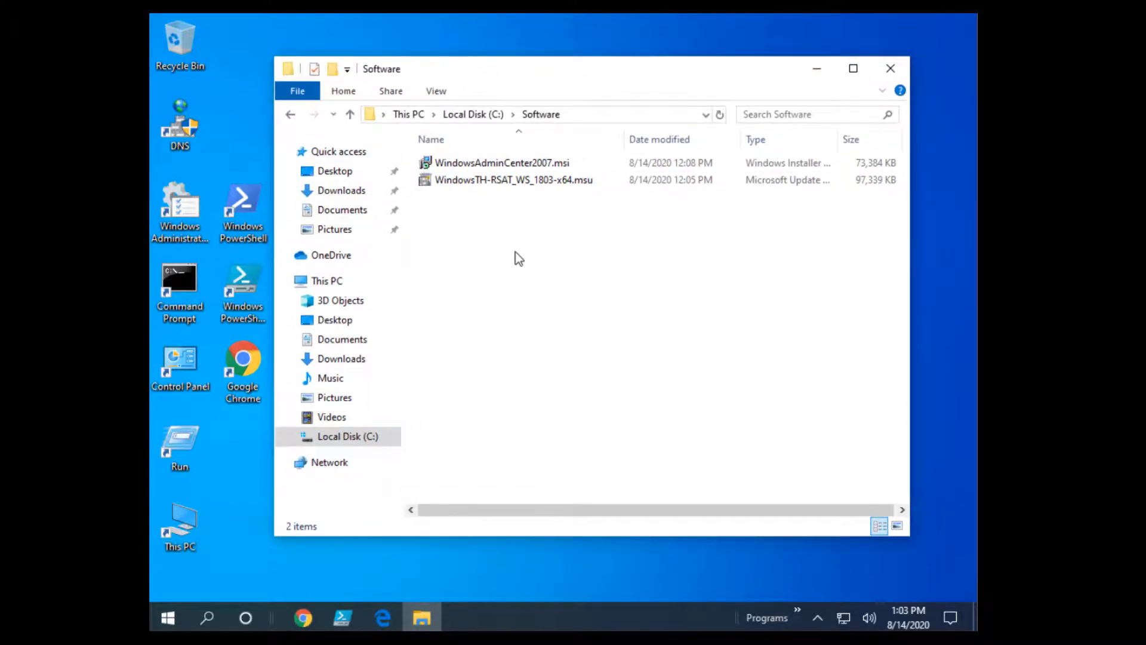
click(514, 164)
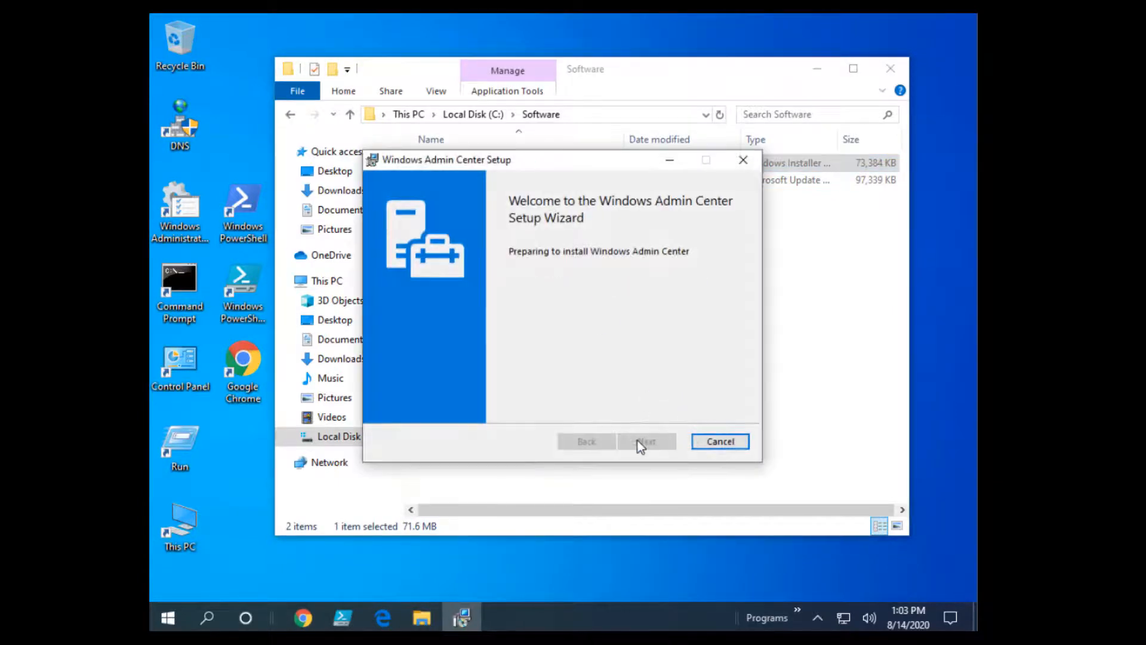
Accept the license terms and install Windows Admin Center on port 6516 with trusted hosts modification allowed, approving the elevation request.
click(560, 418)
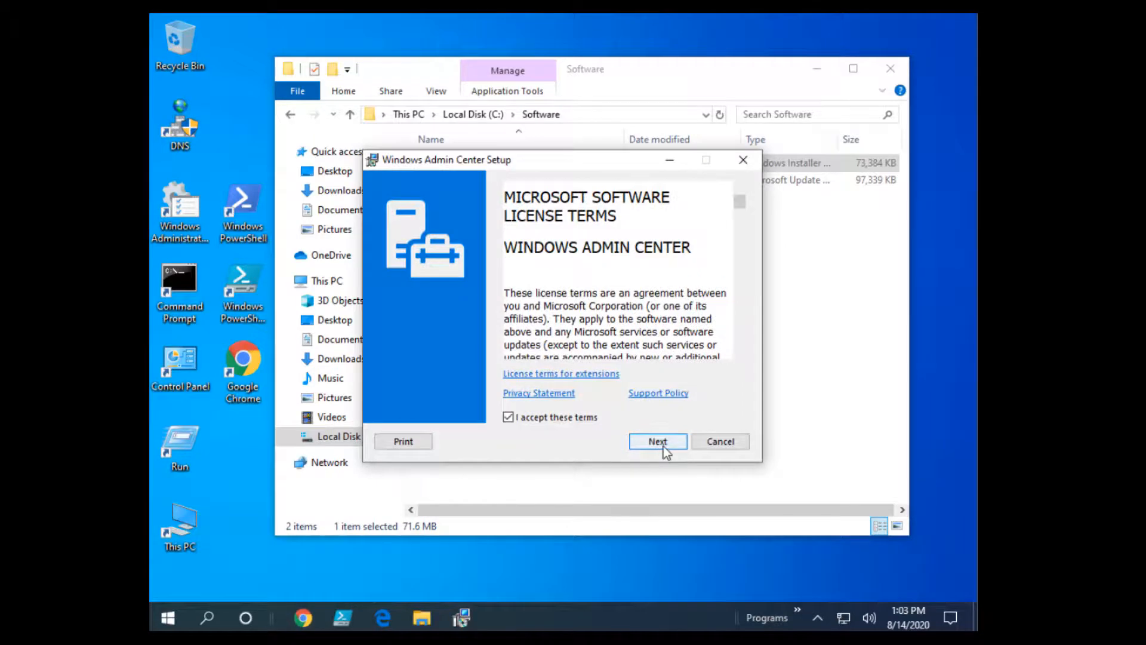
click(658, 441)
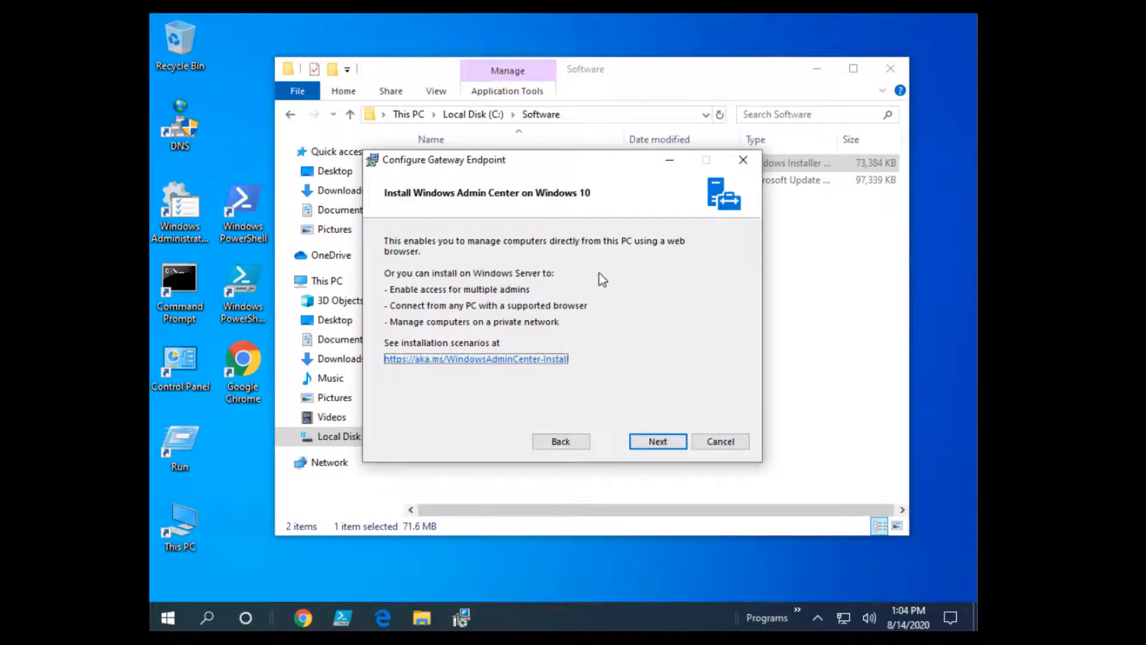
click(659, 442)
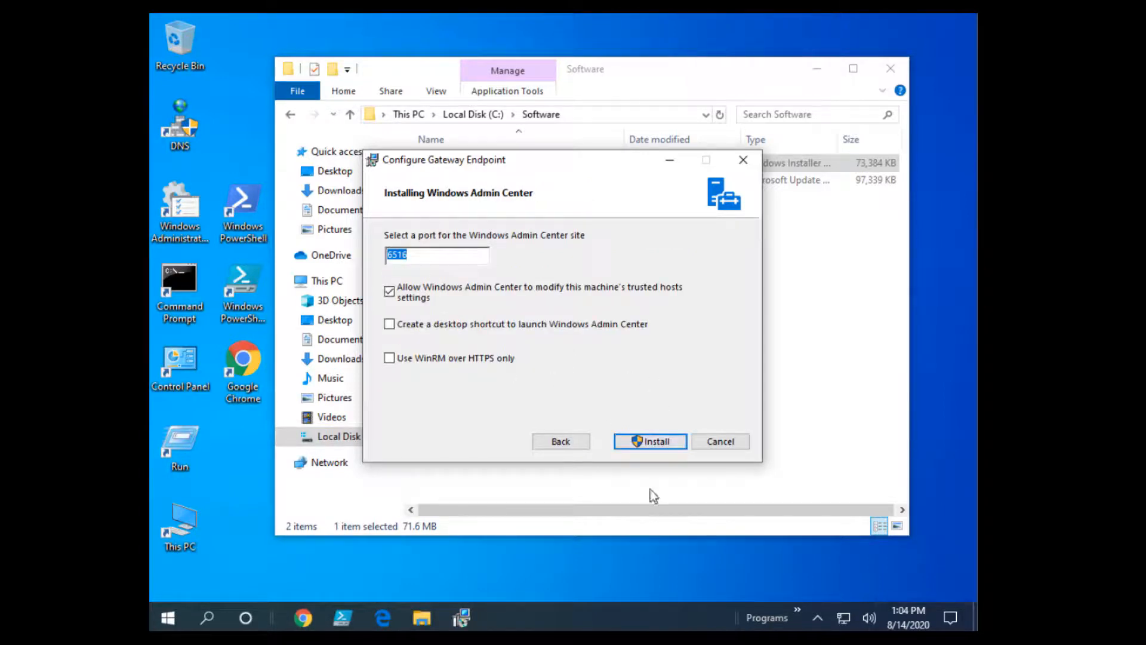
click(662, 443)
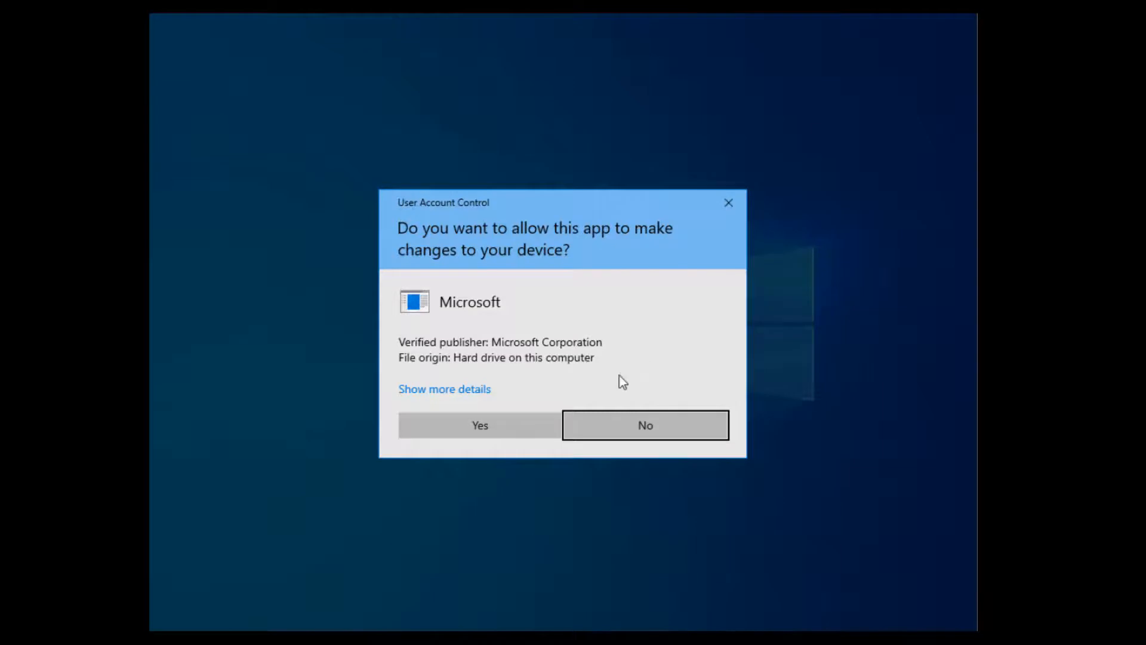
click(503, 429)
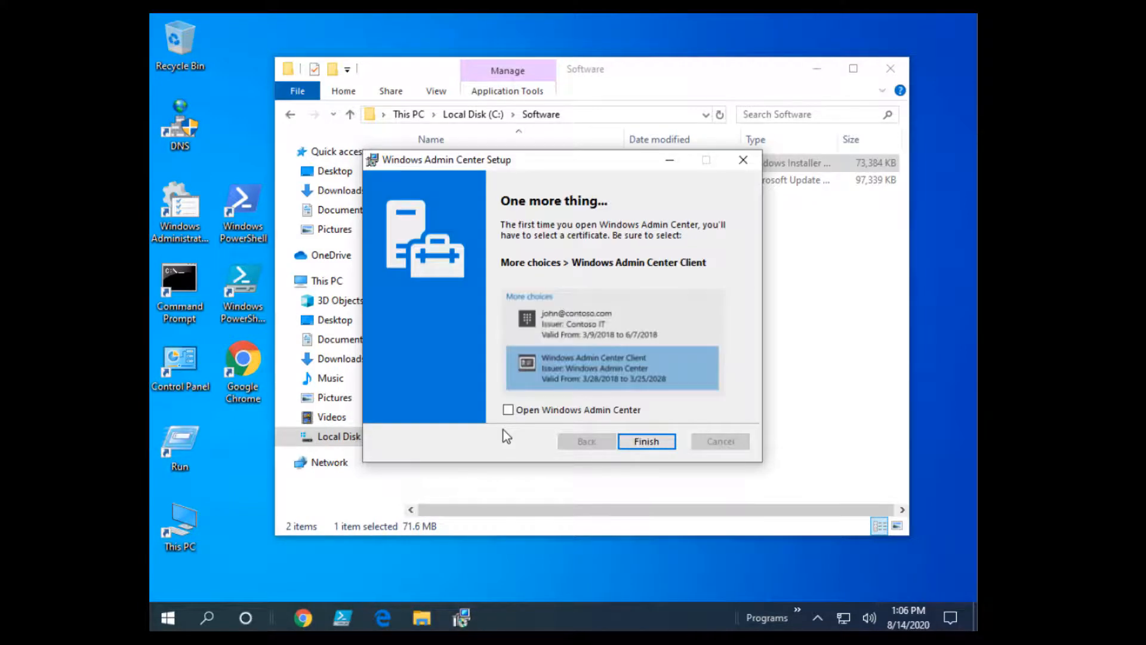
Finish the setup with Windows Admin Center set to open, and close the Software folder window.
click(525, 416)
click(652, 445)
click(887, 64)
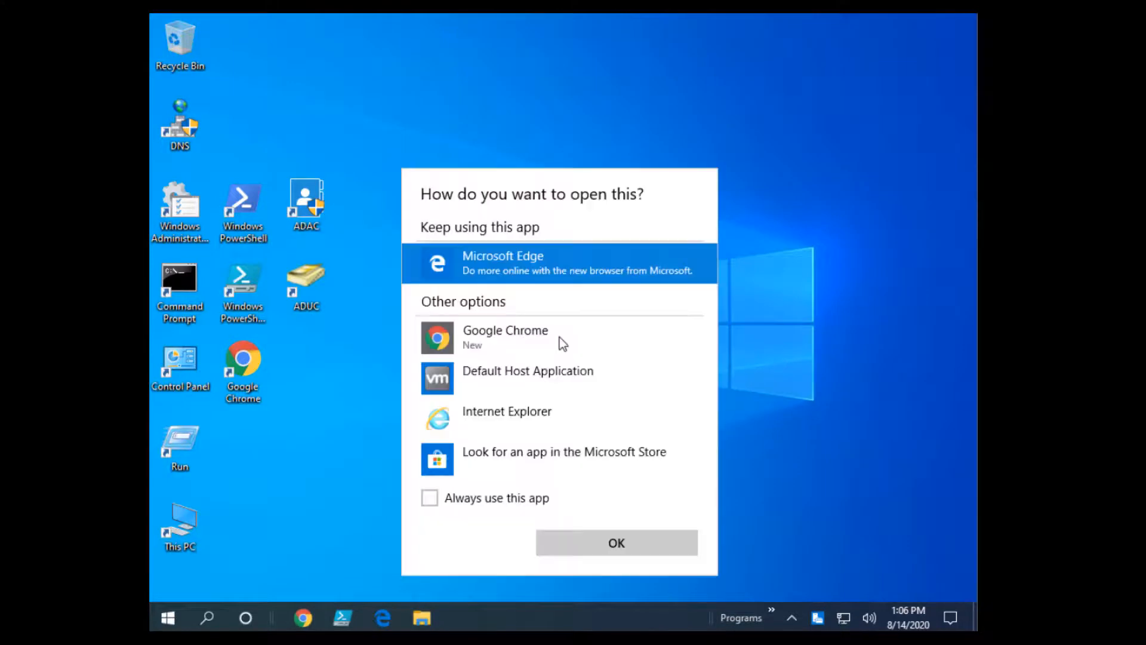
Open Windows Admin Center with Google Chrome and always use that app.
click(486, 500)
click(489, 335)
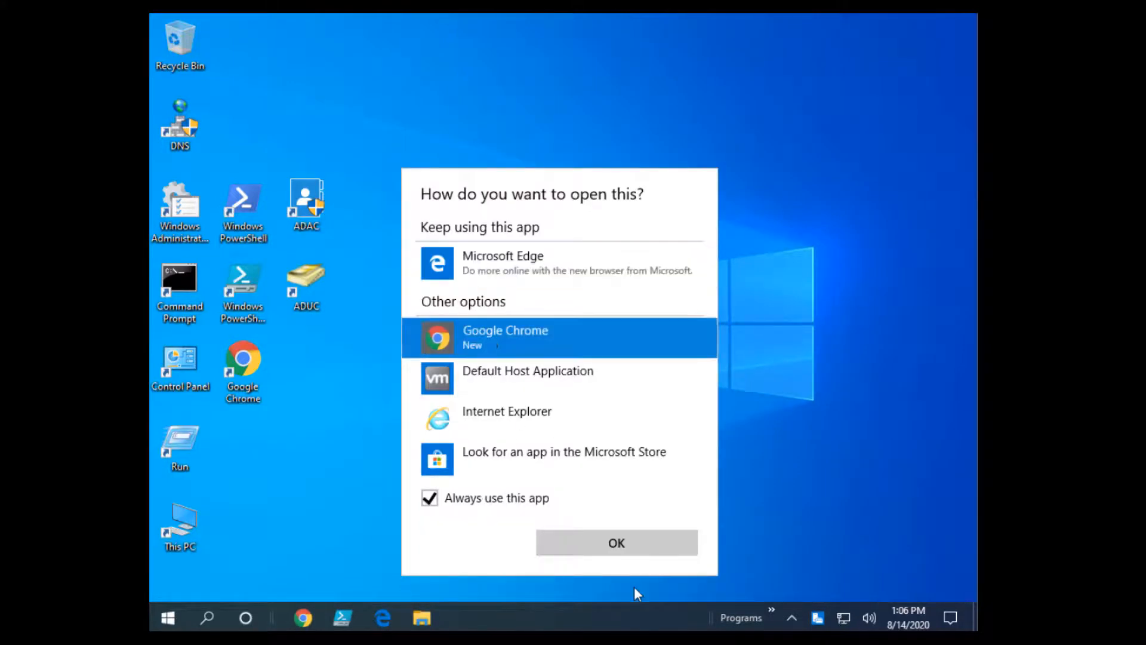
click(649, 548)
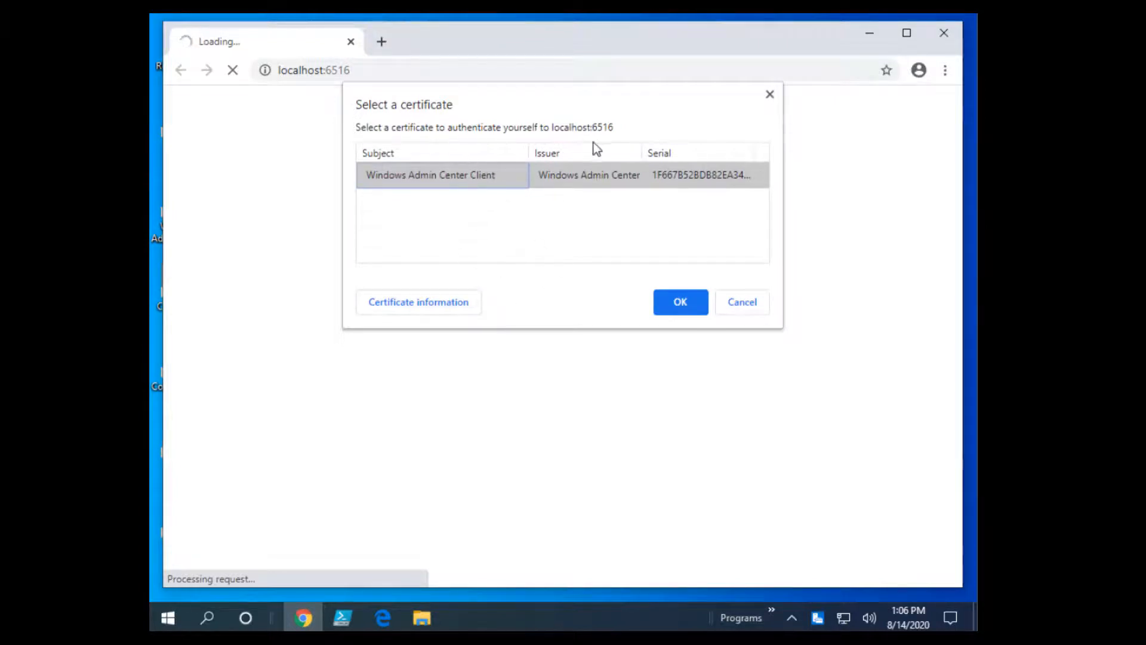
Authenticate to localhost:6516 with the Windows Admin Center Client certificate and bookmark the page.
click(679, 302)
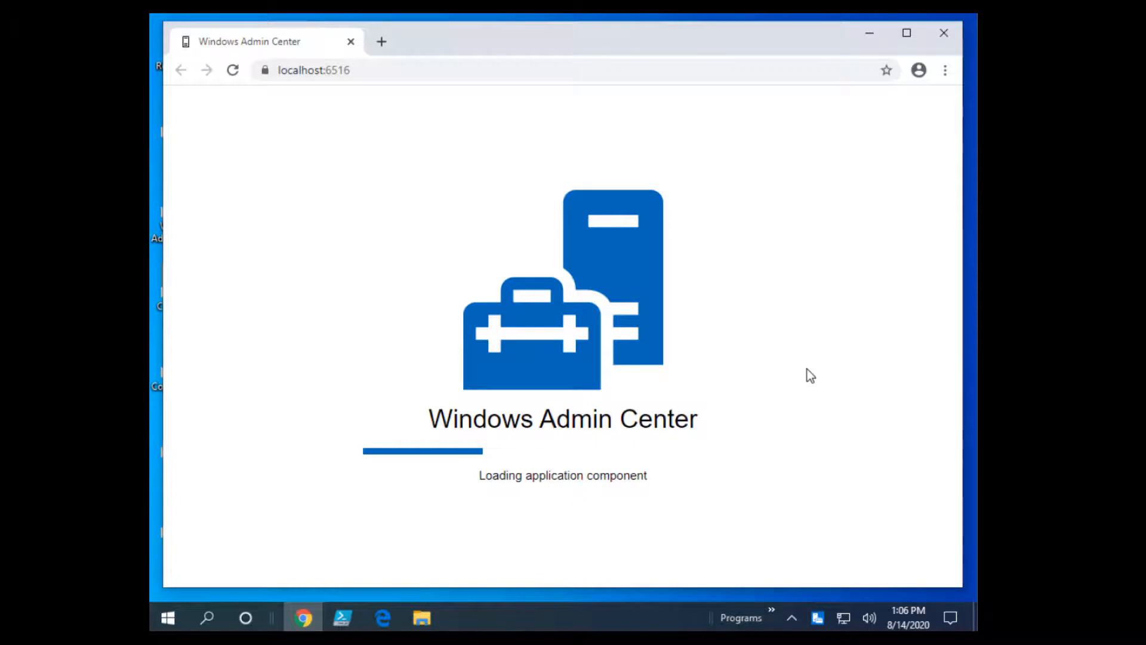
click(891, 77)
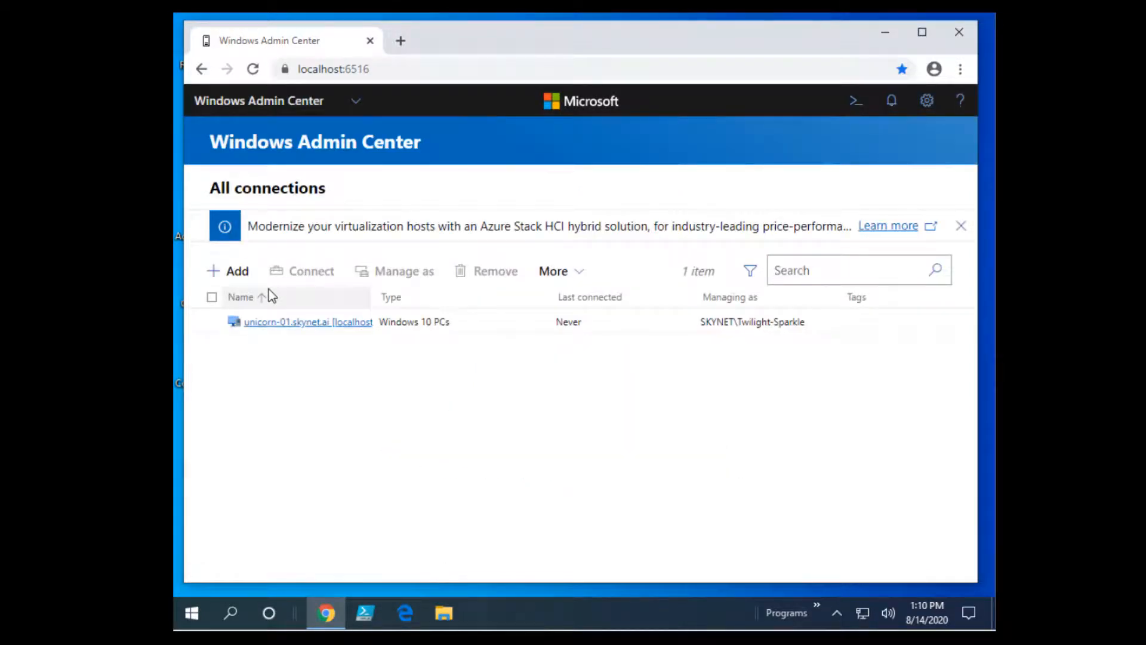
Add the server T-3000-DC1 to the Windows Admin Center connections, keeping the server name exactly as entered.
click(234, 276)
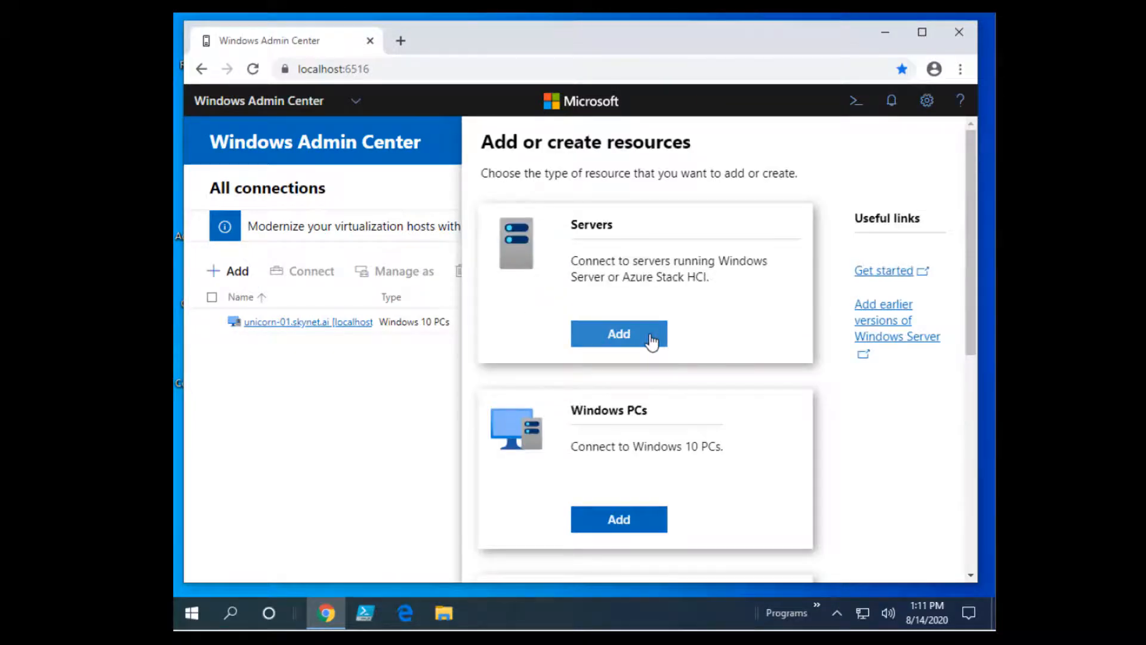
click(651, 342)
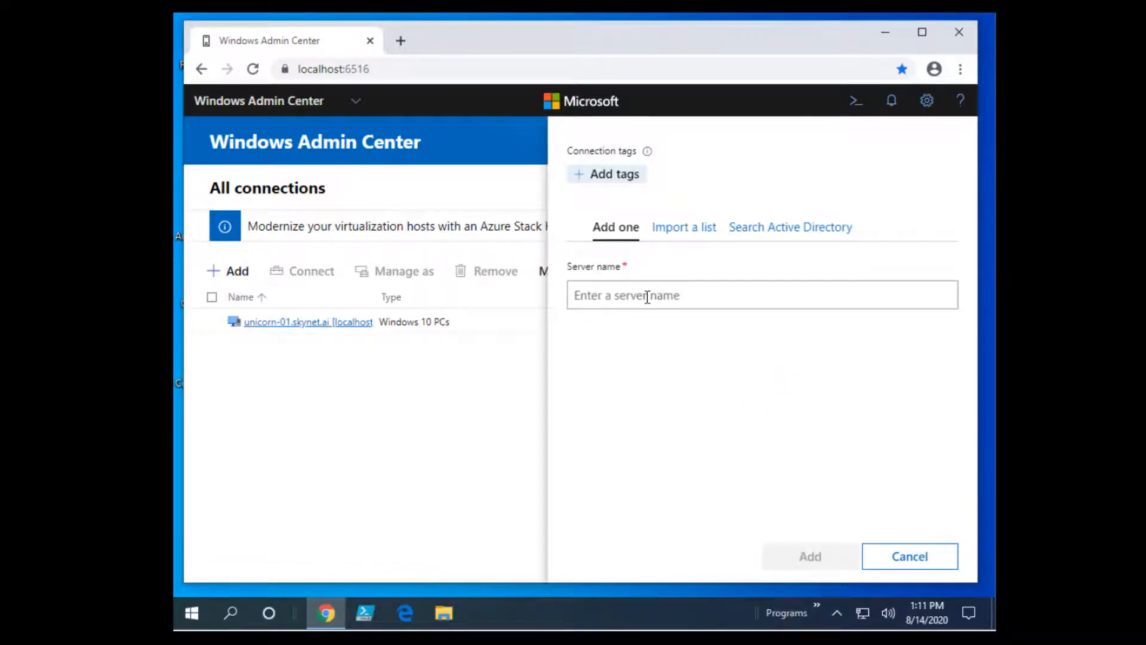
click(647, 297)
text(T-3)
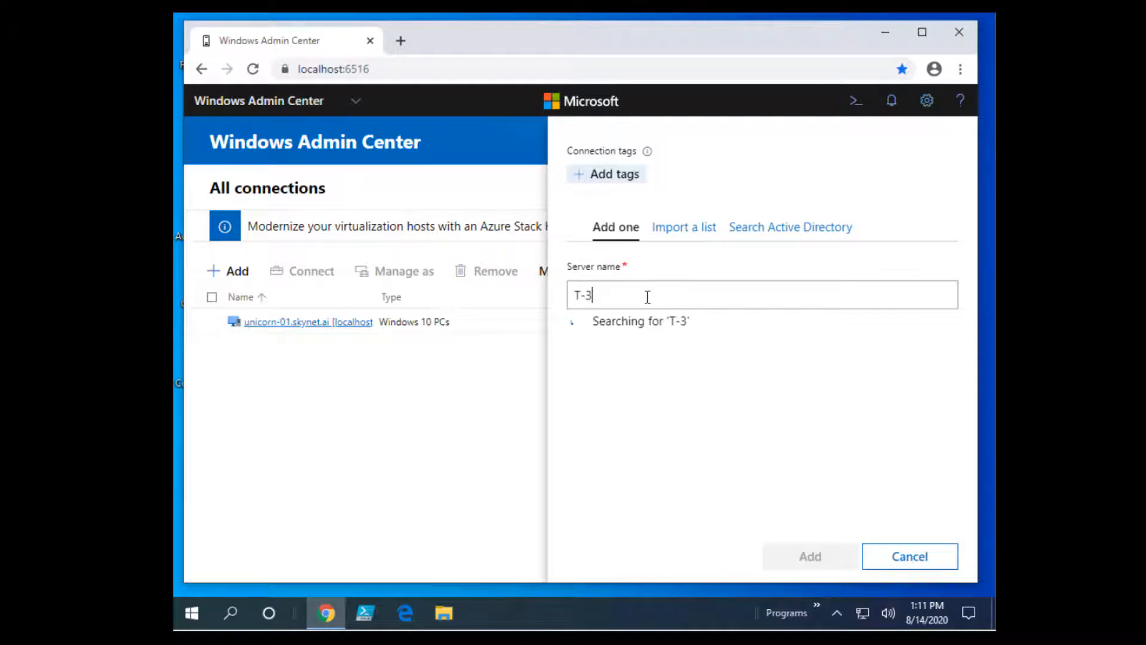
text(000-DC1)
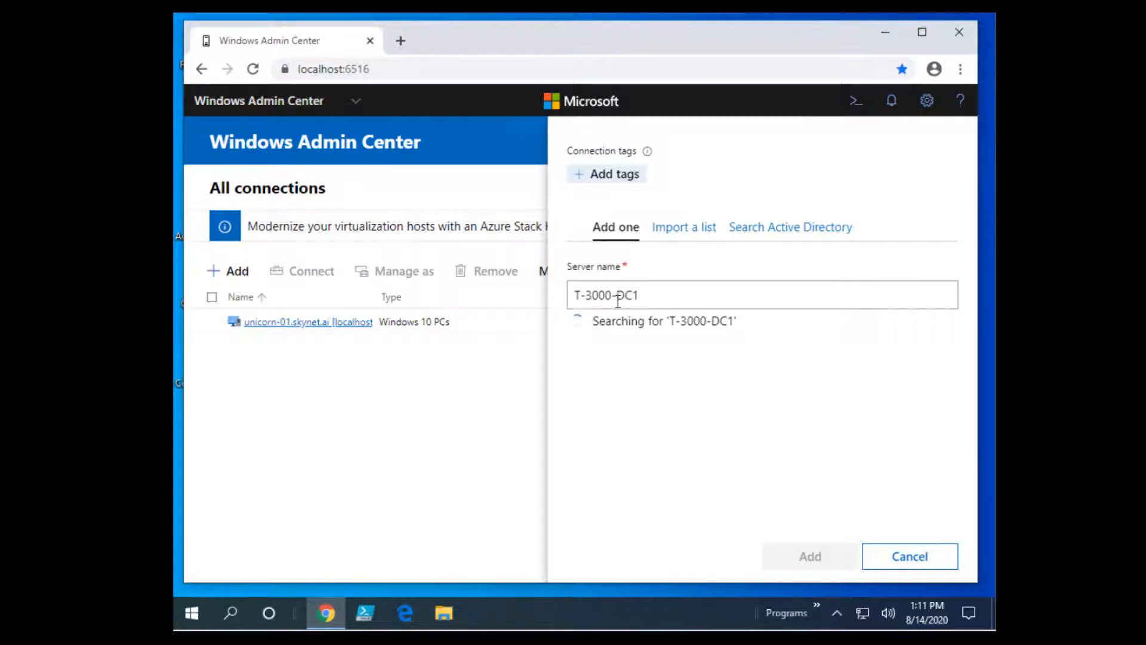
drag(663, 294, 484, 308)
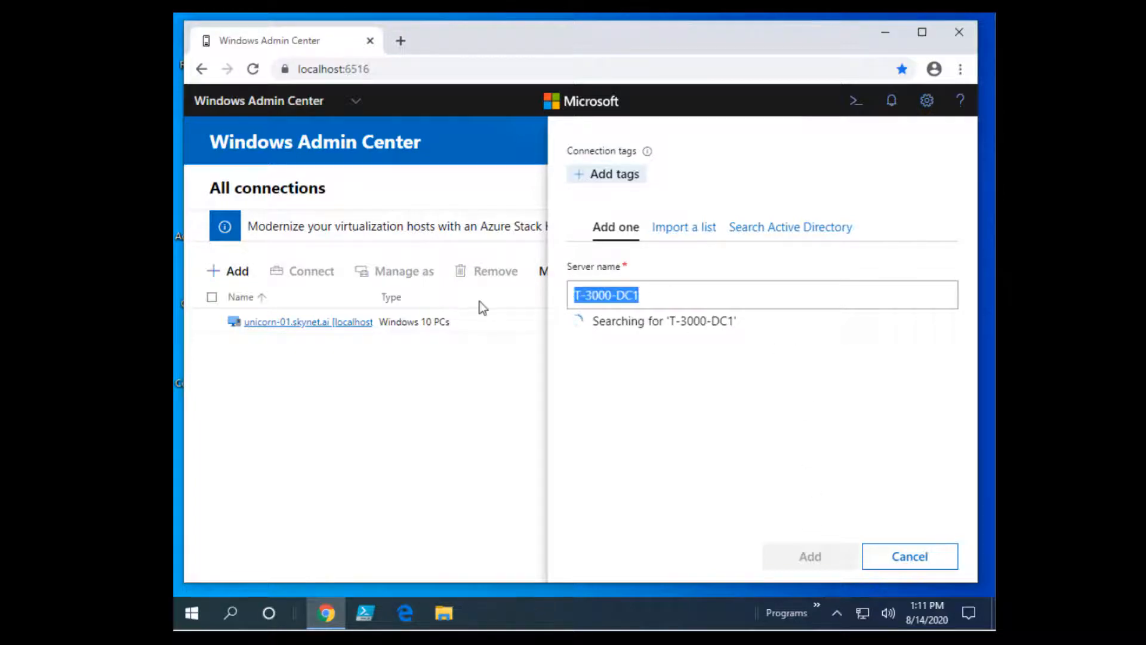
click(660, 289)
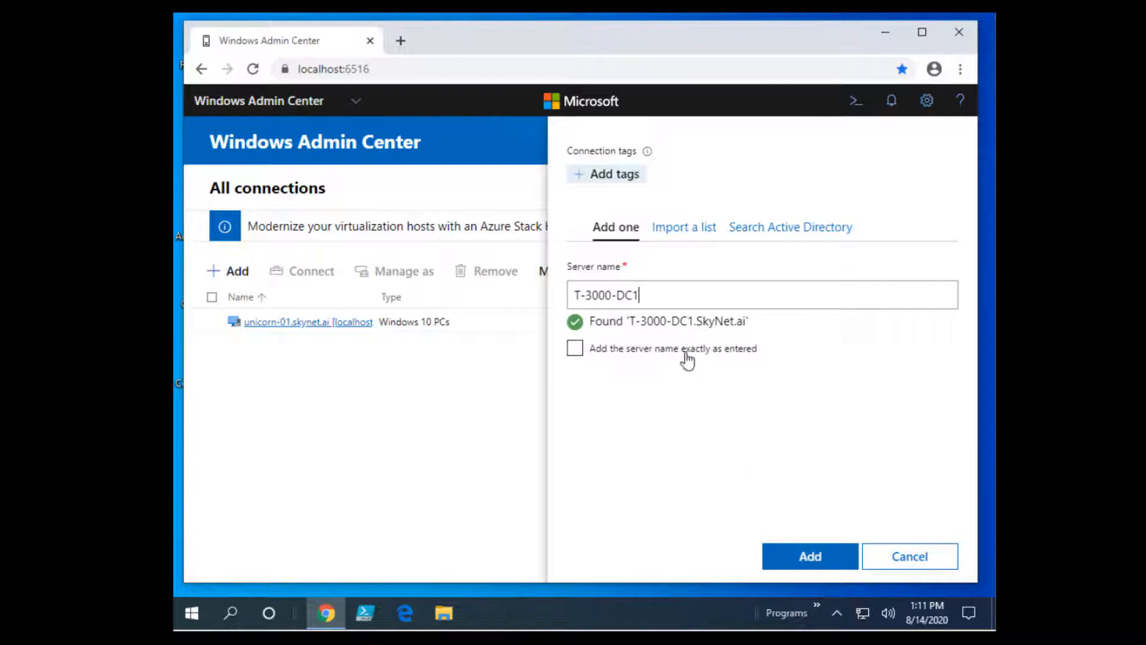
click(578, 351)
click(809, 558)
click(809, 559)
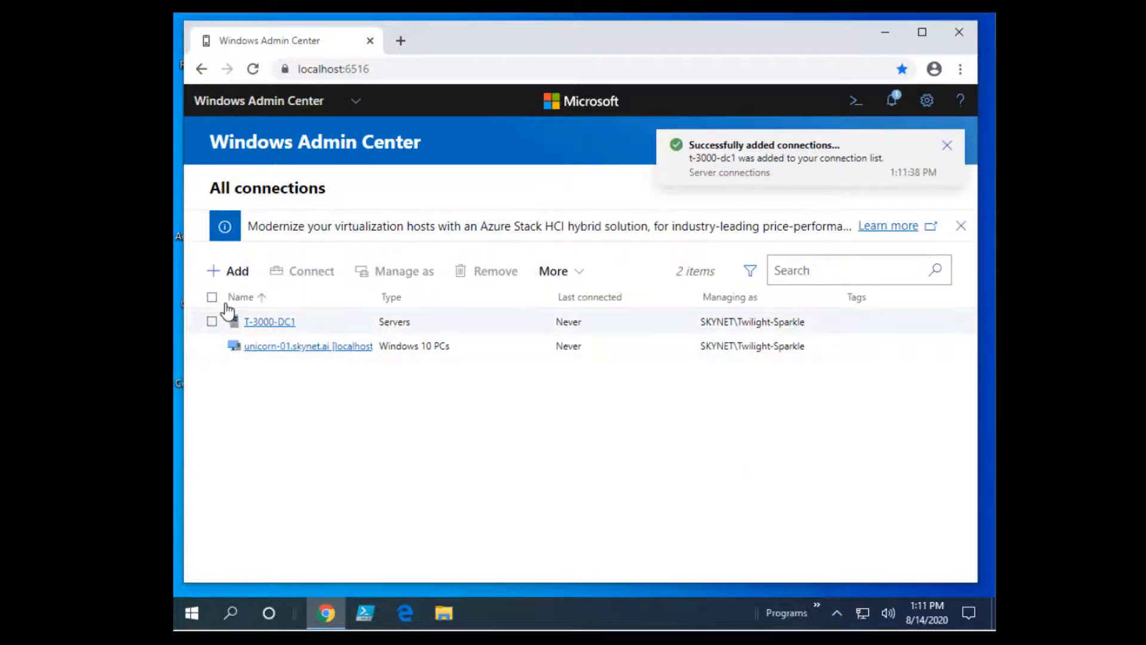
Add the server T-3000-DC2 to the connections list, keeping the server name exactly as entered.
click(231, 270)
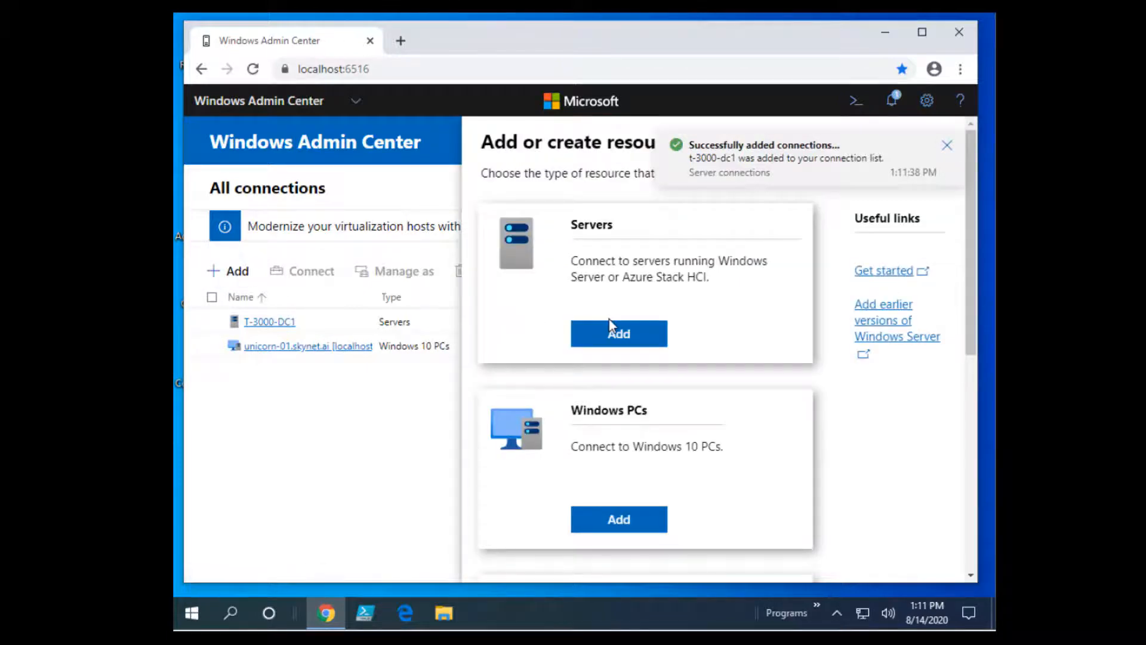
click(616, 333)
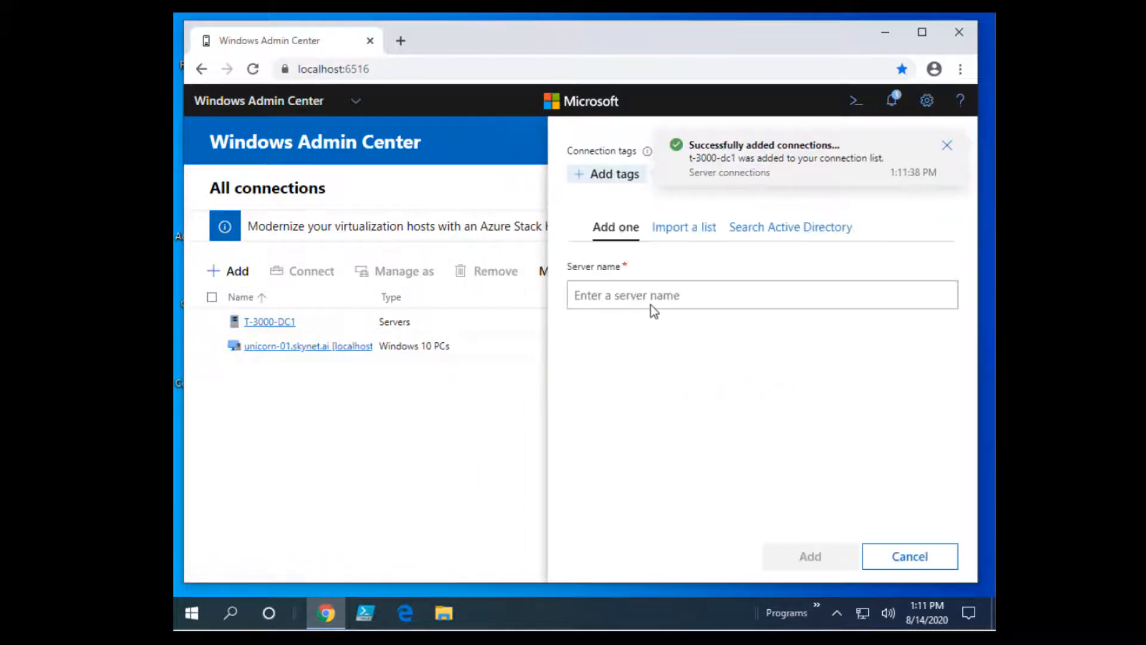
click(657, 296)
text(T-3000-DC1)
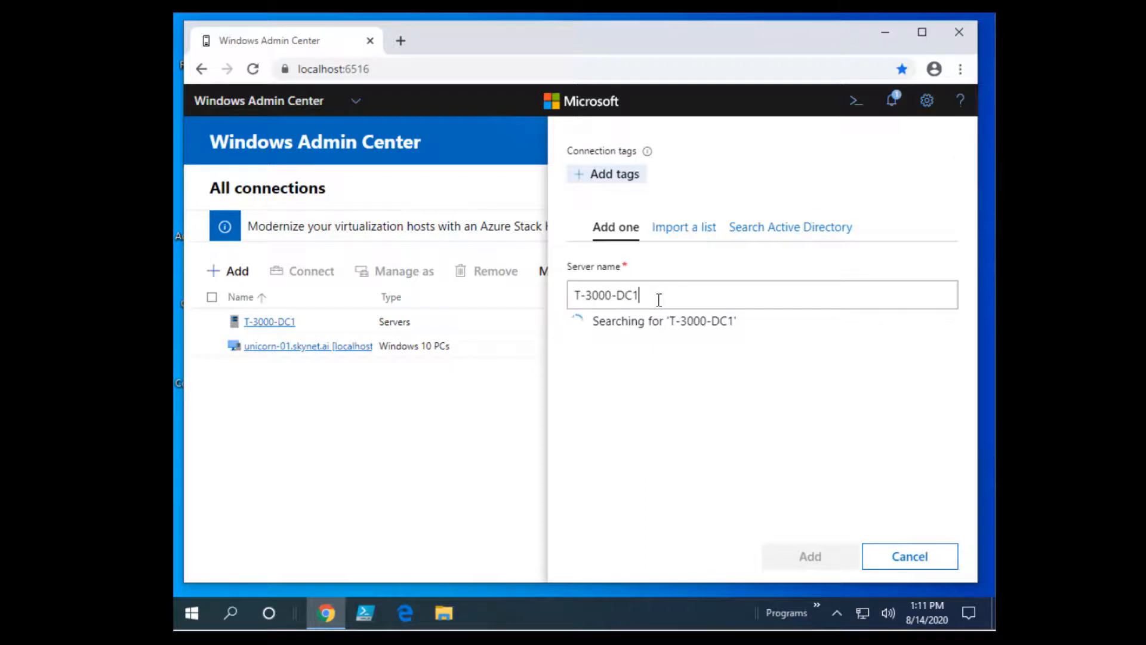
key(BackSpace)
text(2)
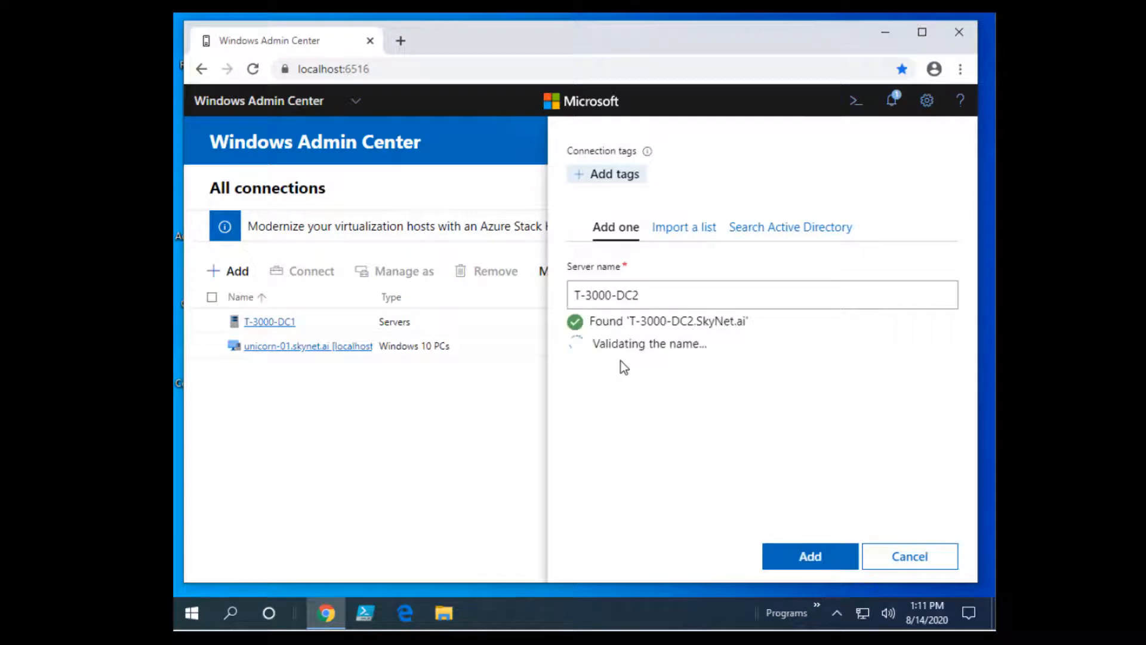
click(575, 349)
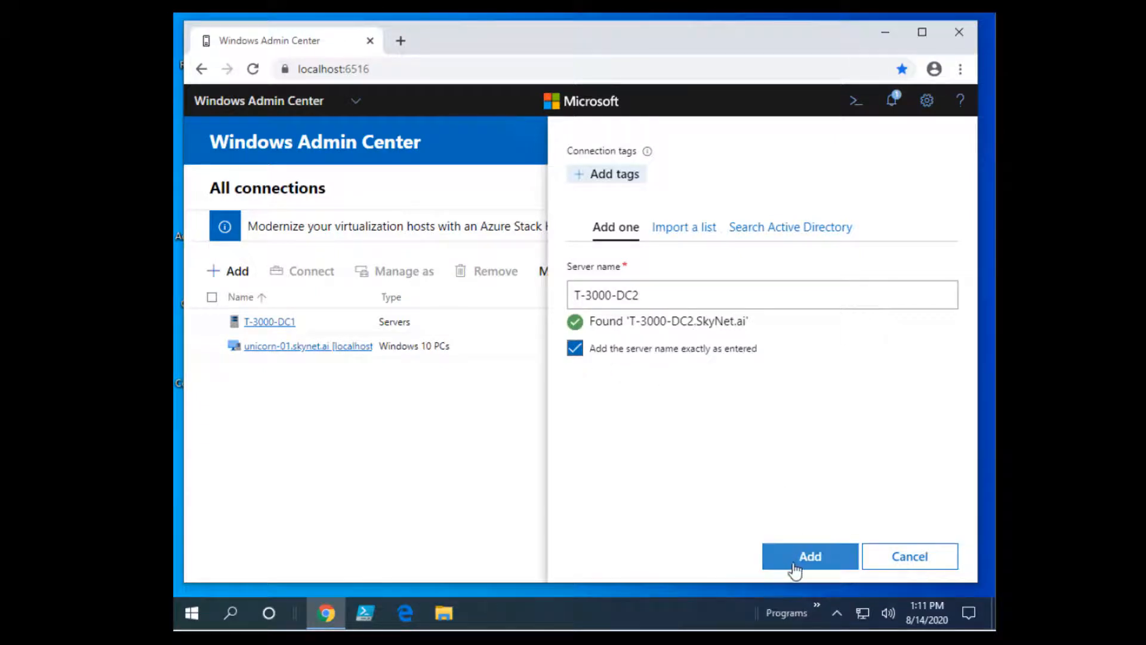
click(805, 555)
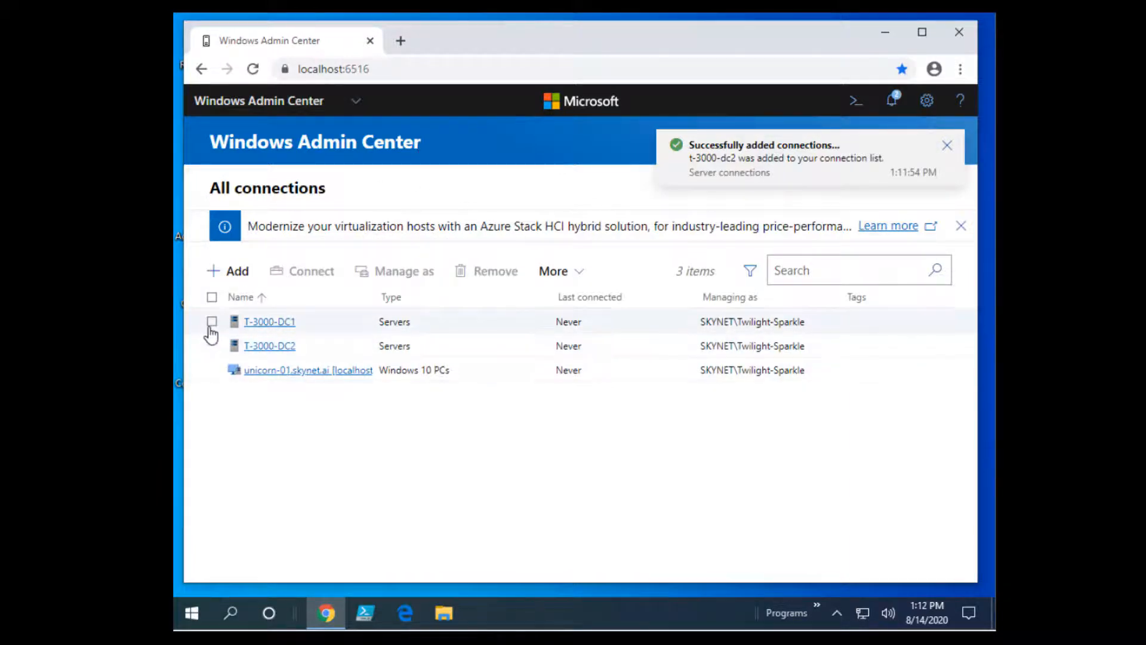
Connect to T-3000-DC1 and look through its server overview and full list of management tools.
click(267, 328)
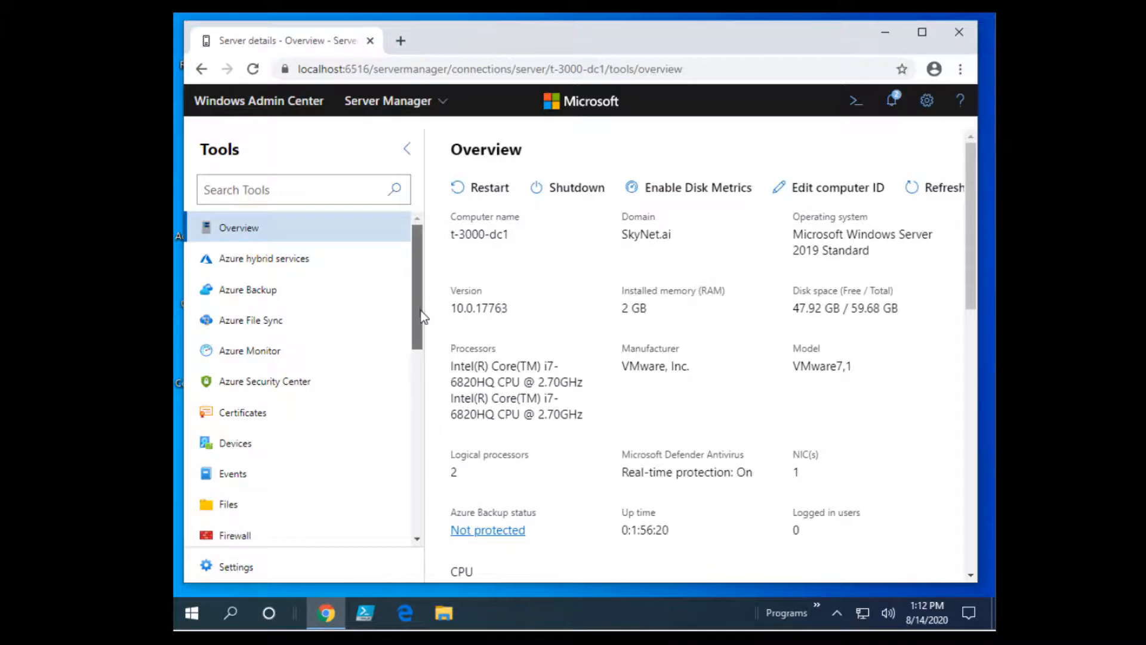
drag(421, 298, 439, 514)
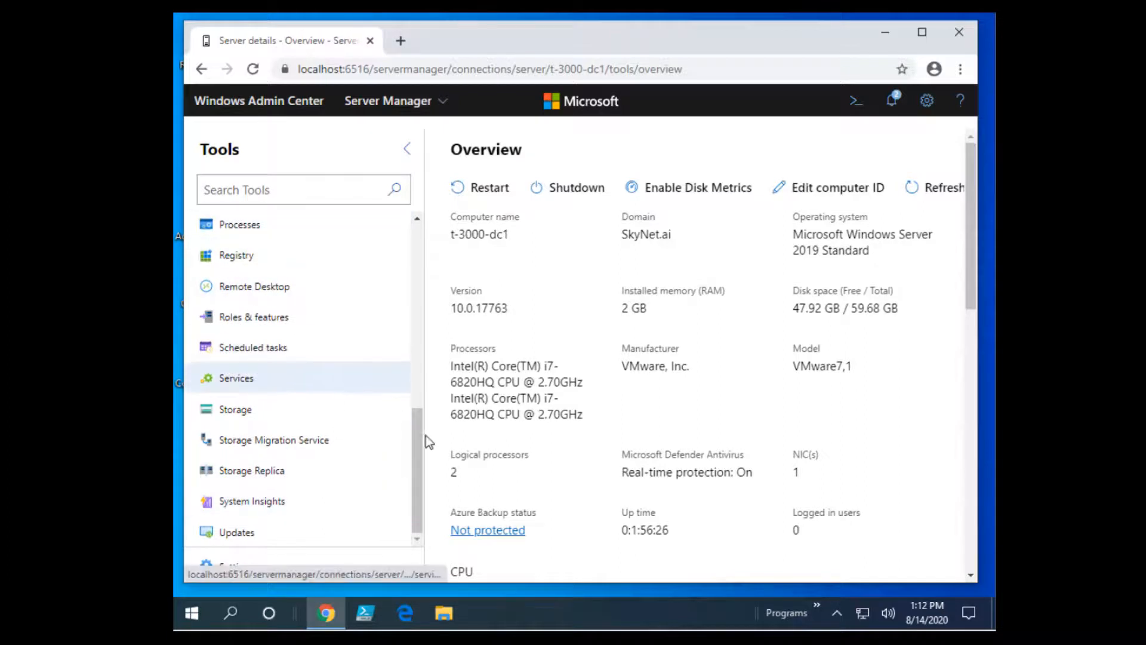
drag(420, 440, 418, 469)
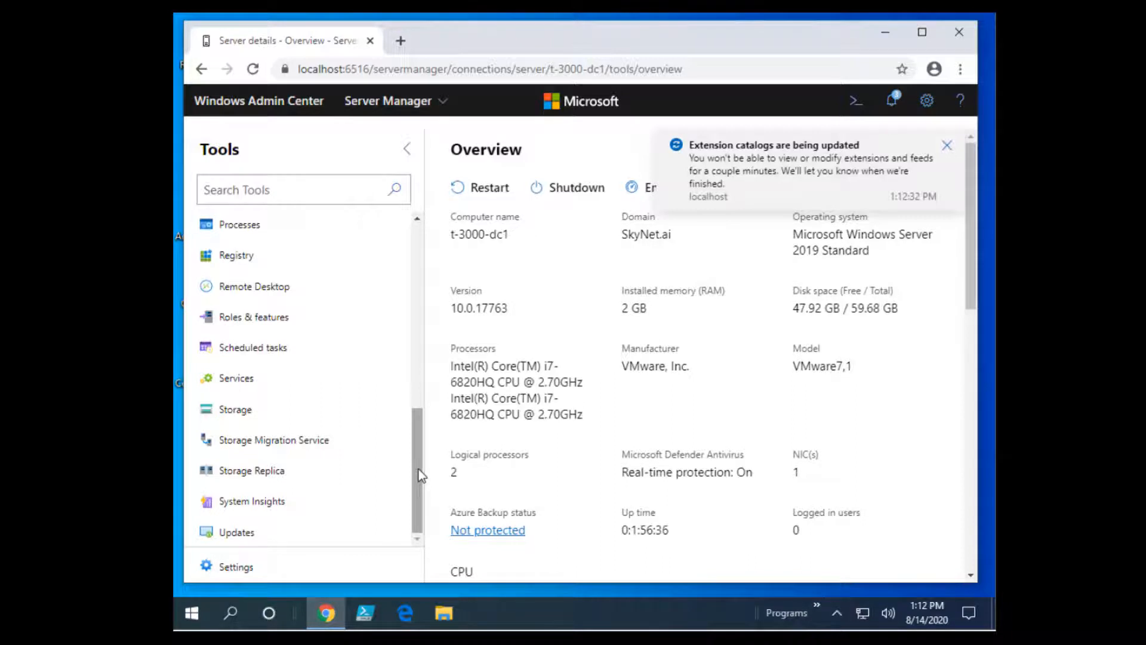
drag(418, 469, 418, 296)
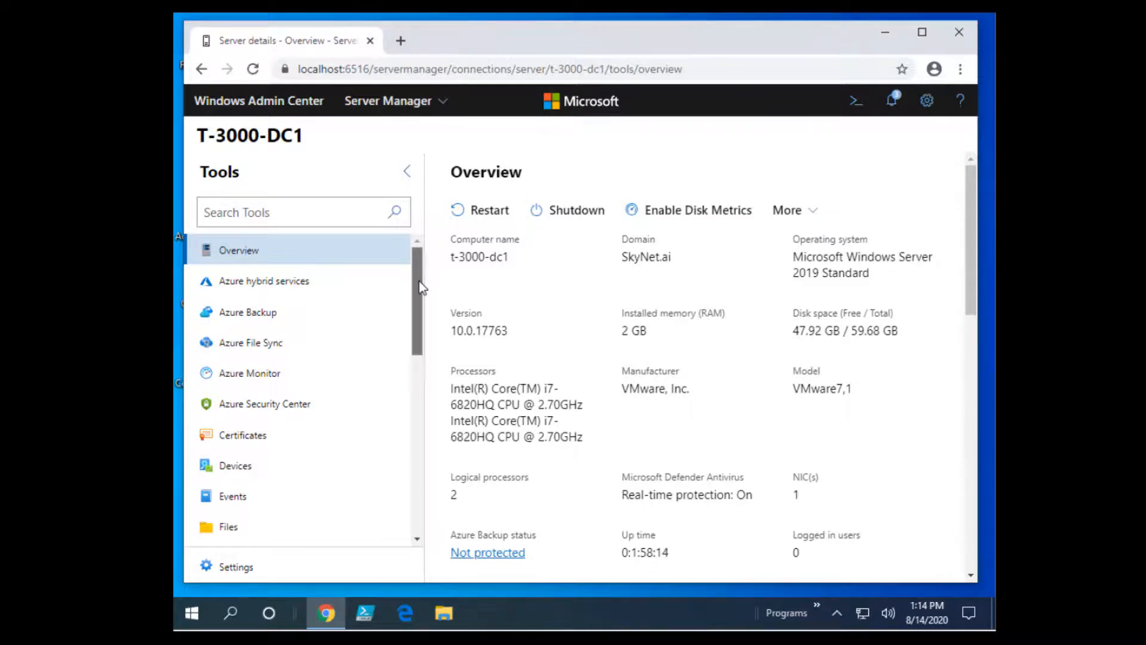
Open the Files tool for T-3000-DC1 and expand the C: drive to view its folders.
drag(420, 284, 414, 353)
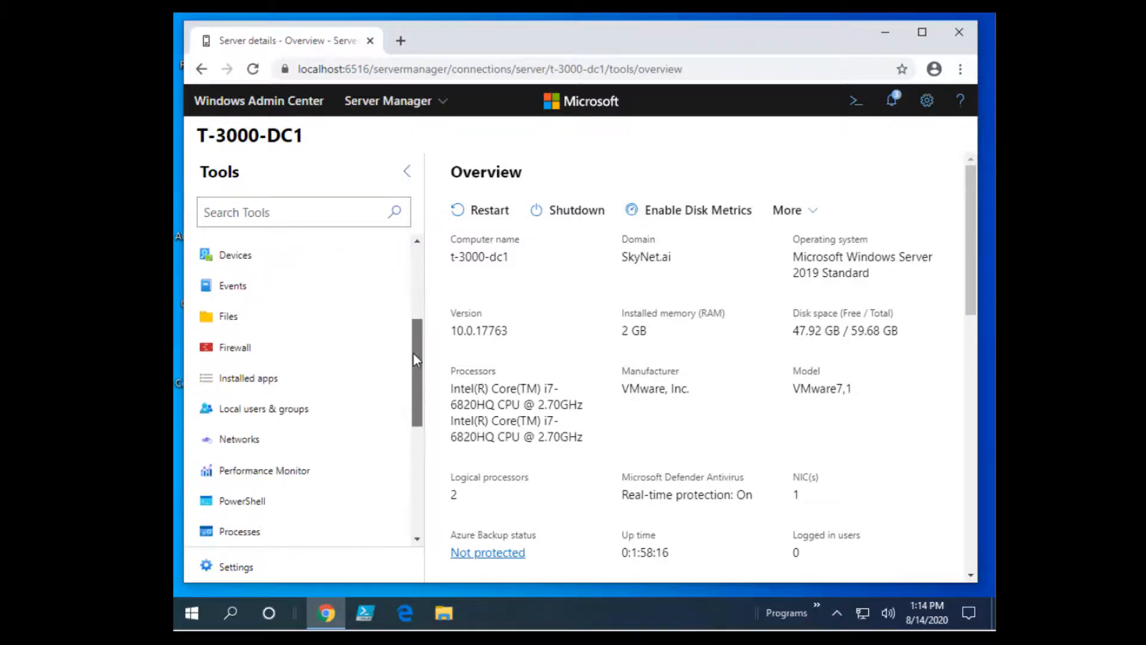
click(218, 319)
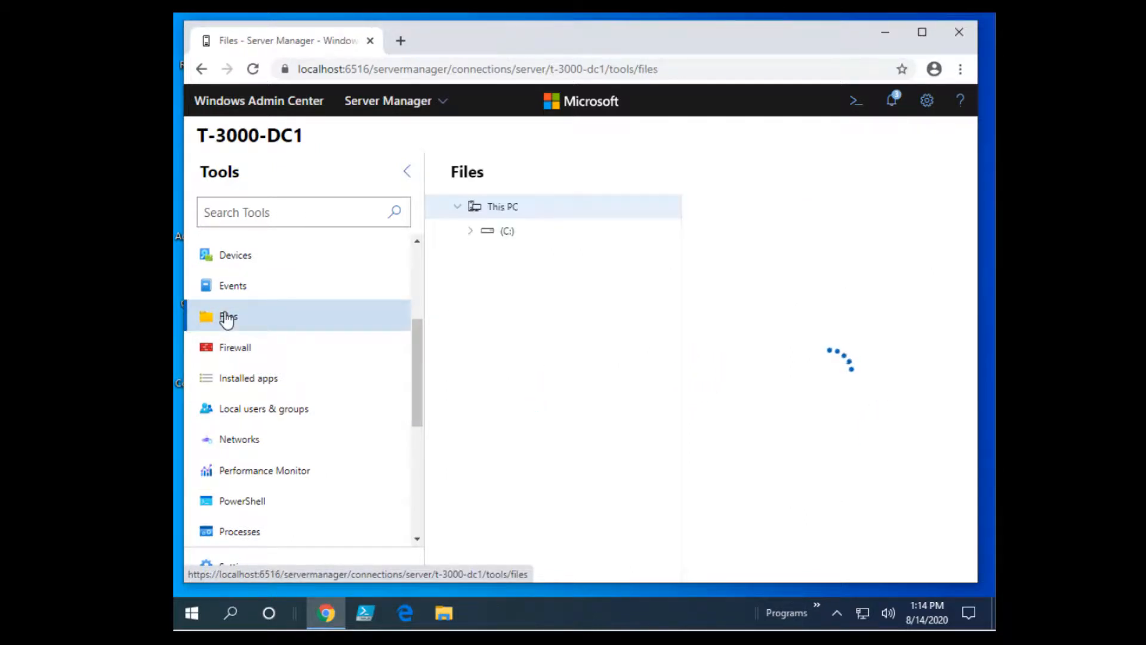
click(470, 231)
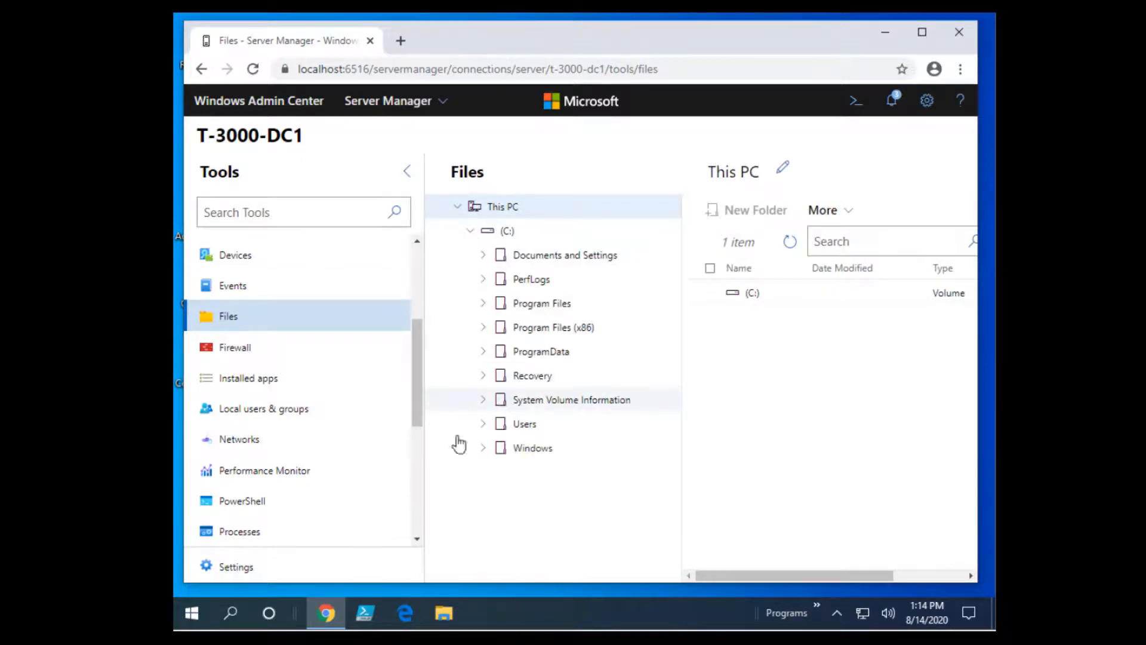
View the roles and features, scheduled tasks and services of T-3000-DC1.
drag(420, 388, 394, 435)
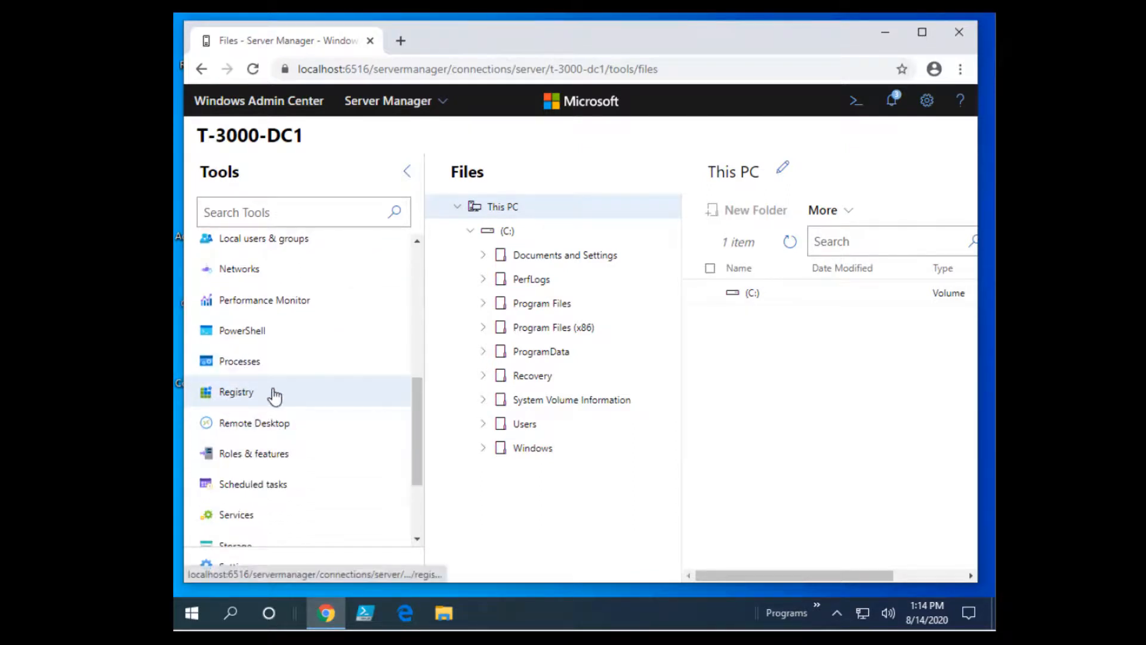
click(280, 455)
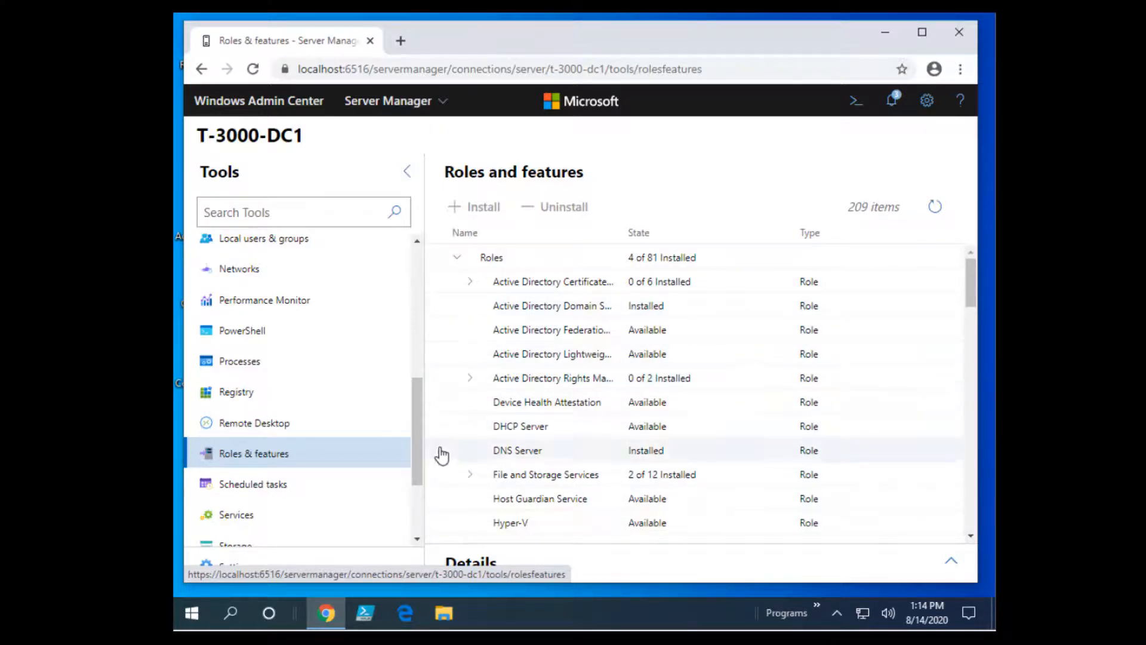
scroll(278, 370, down, 2)
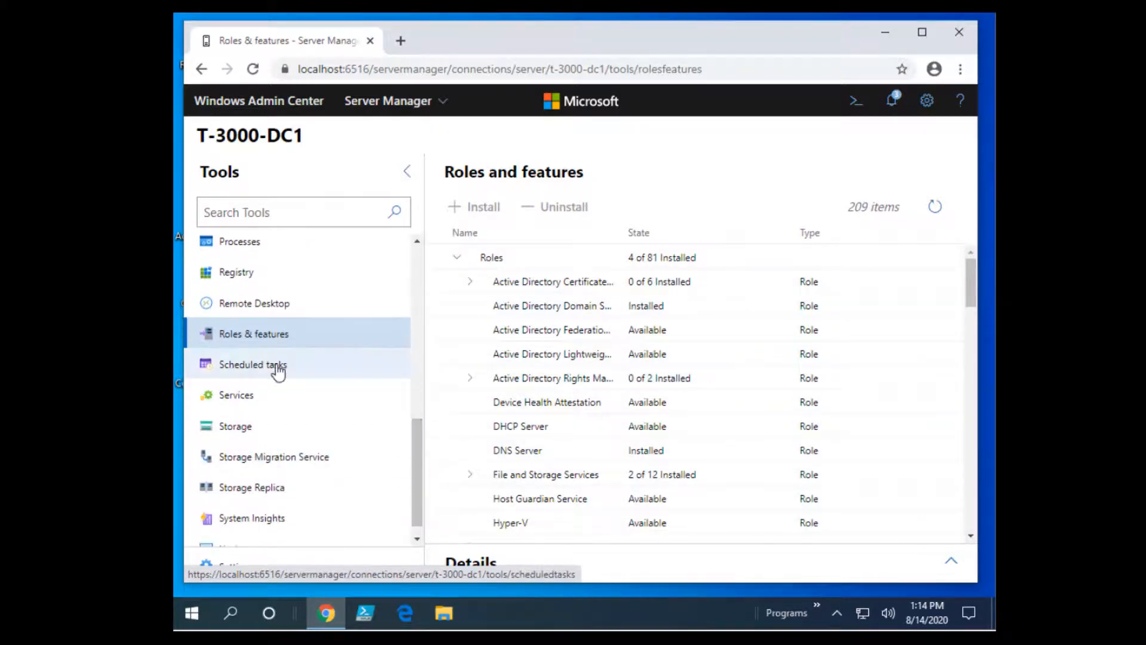
click(278, 370)
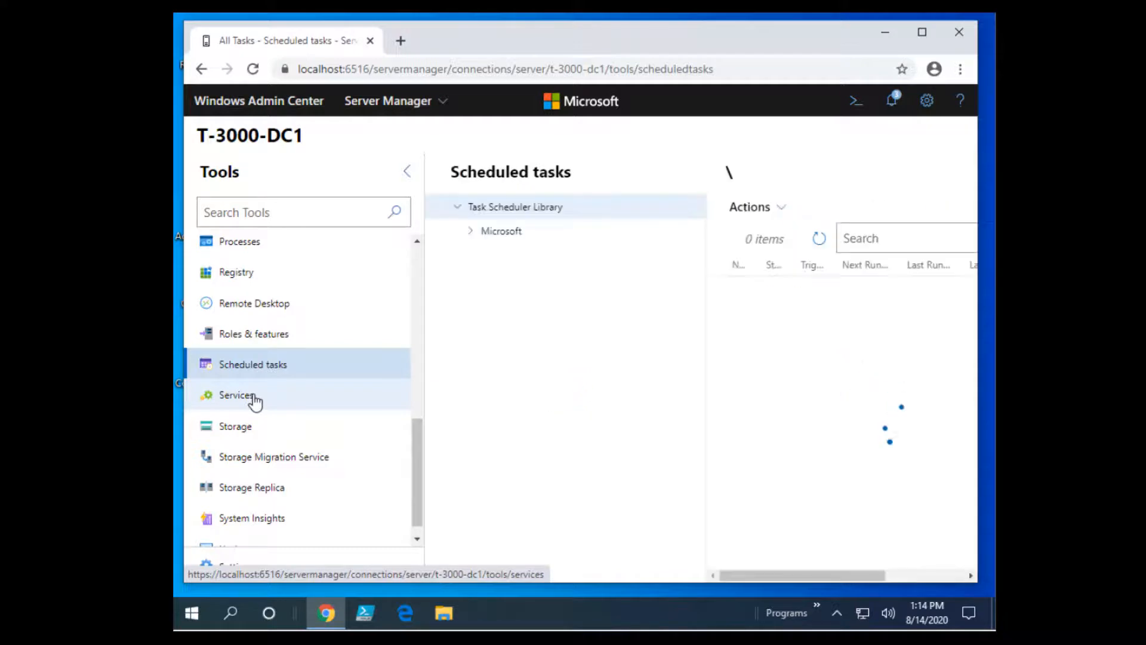
click(255, 400)
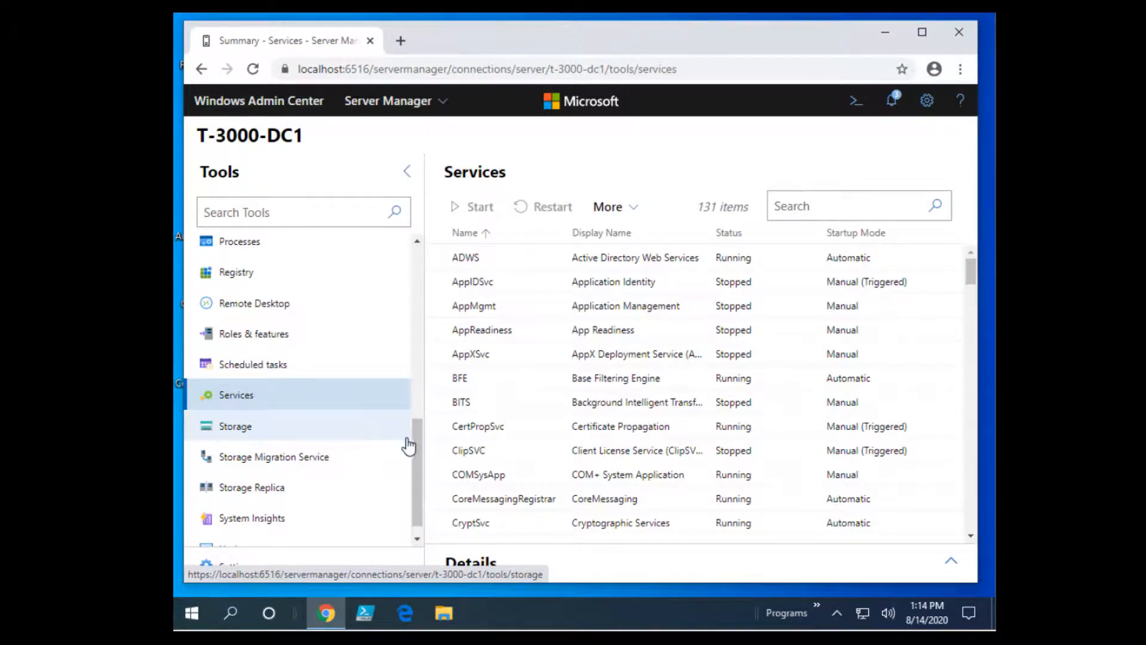
Check the available Windows updates for T-3000-DC1 in the Updates tool.
scroll(421, 488, down, 1)
click(246, 534)
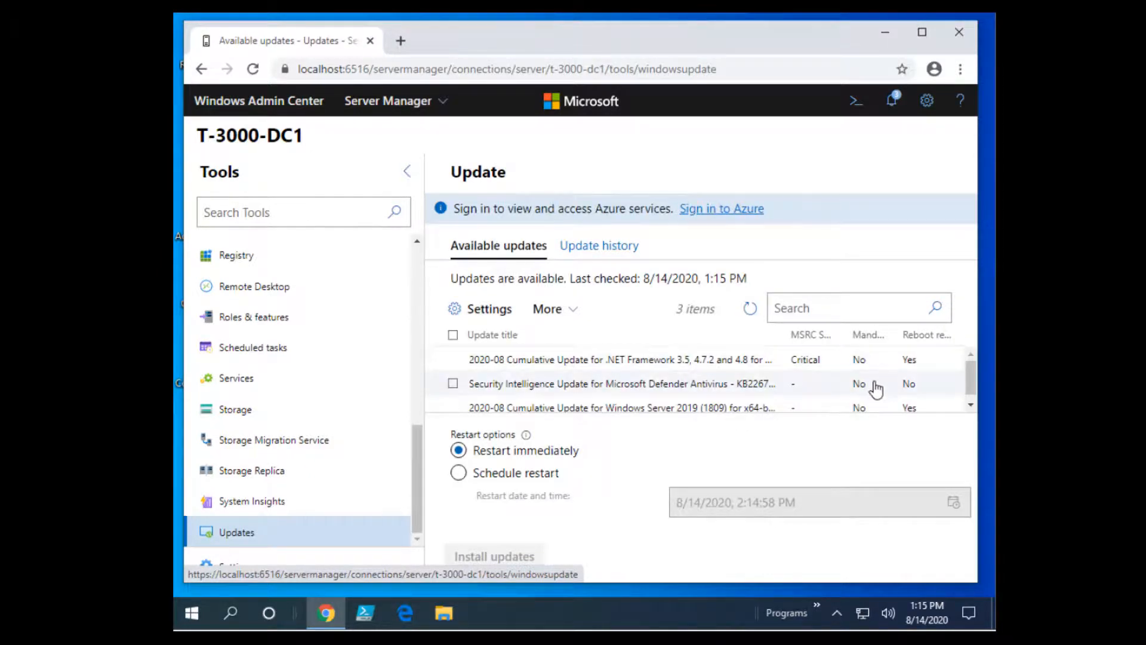
scroll(806, 394, down, 1)
scroll(733, 404, up, 1)
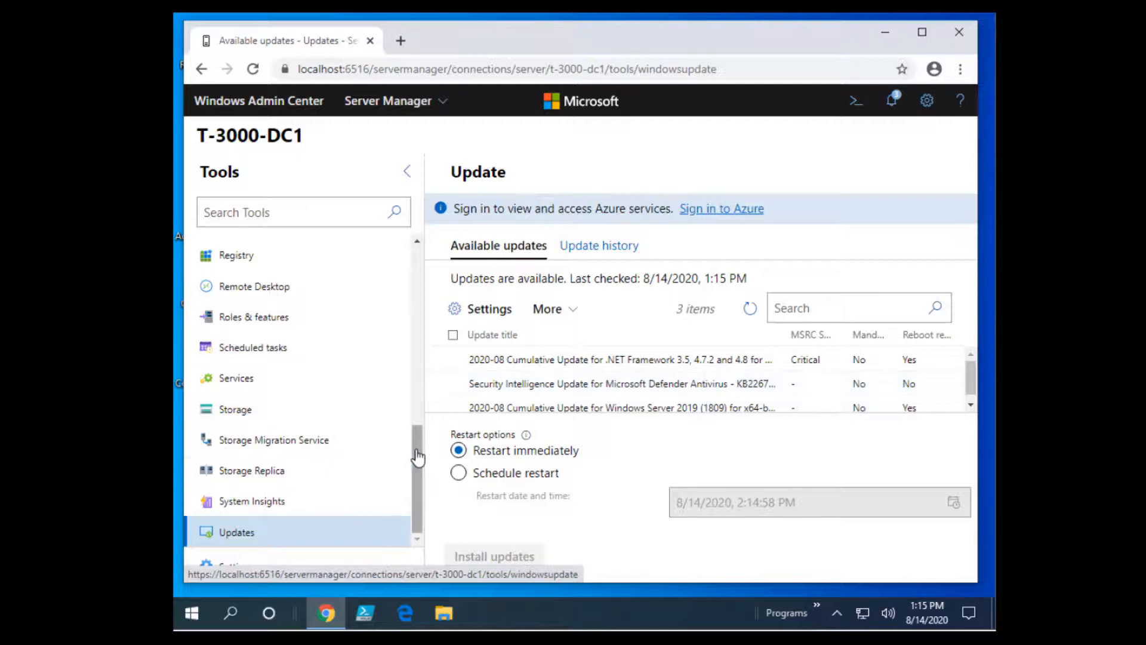
Open the Remote Desktop tool for T-3000-DC1 and accept the server's certificate.
drag(420, 456, 421, 452)
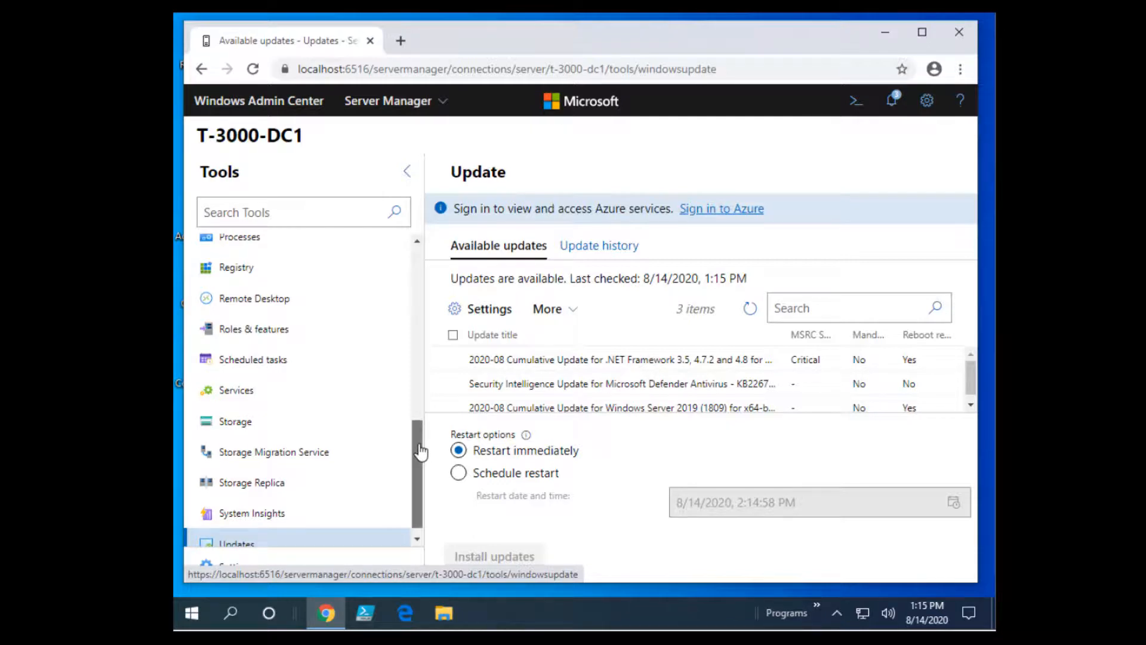
drag(420, 452, 424, 420)
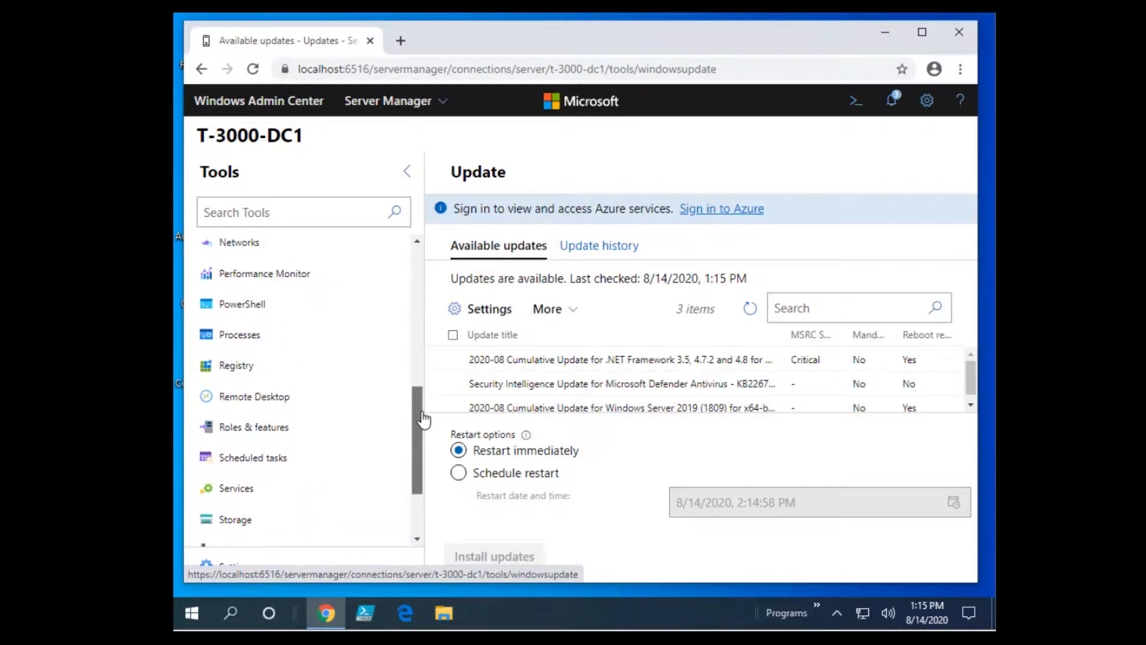
click(279, 398)
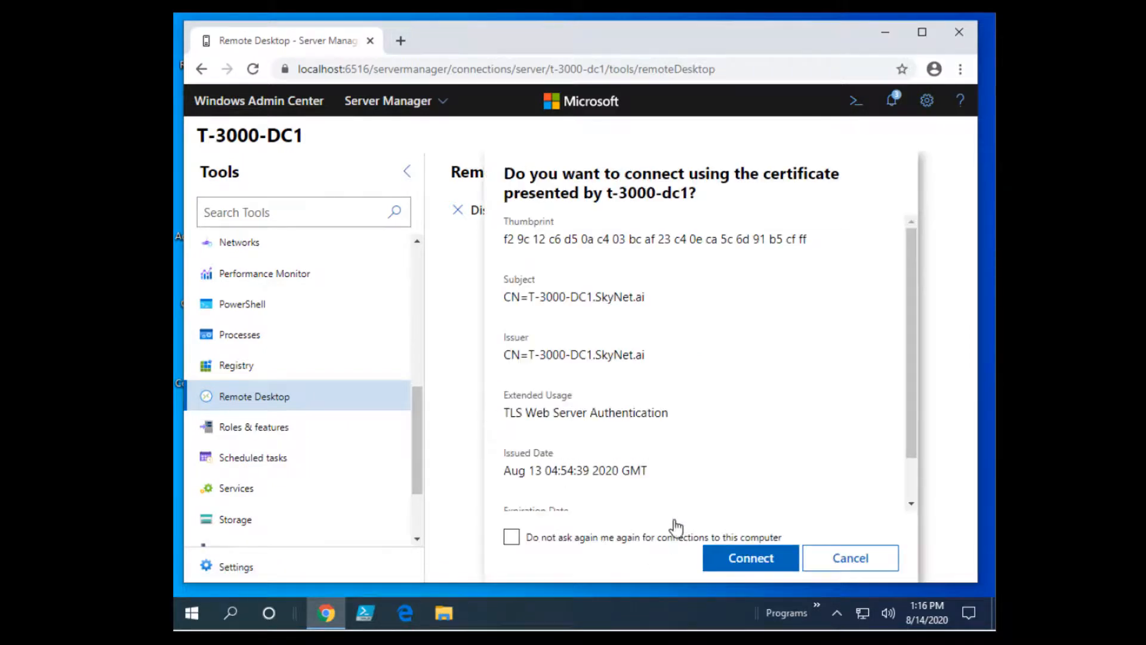
click(739, 556)
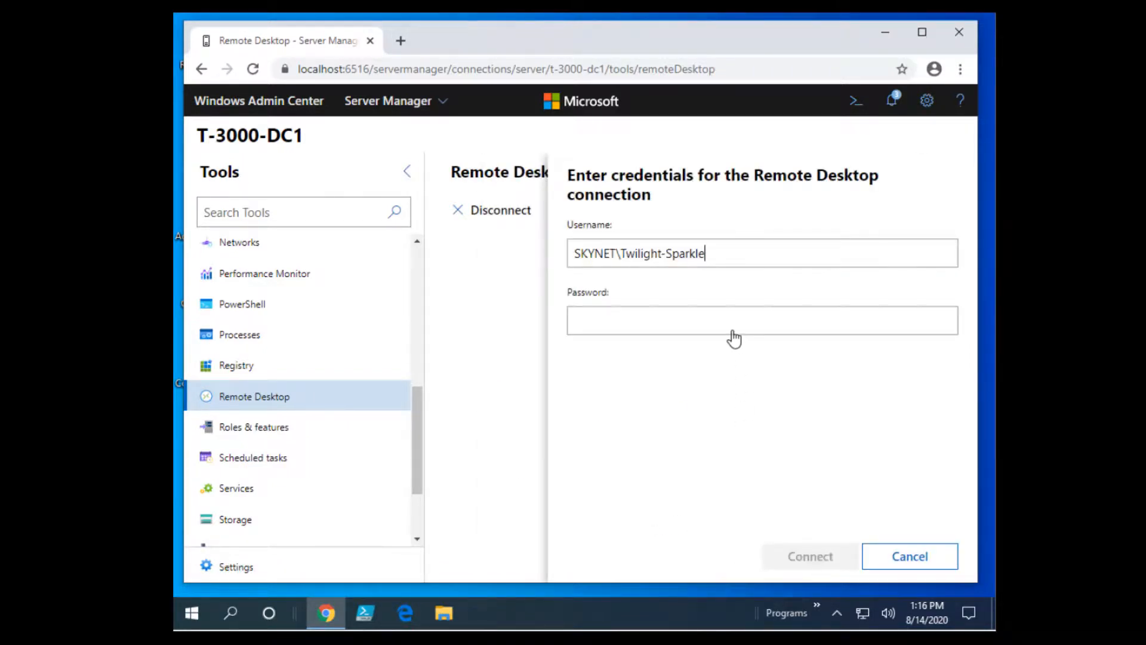
Enter the account password for the existing SKYNET username and connect to T-3000-DC1 through Remote Desktop.
drag(724, 266, 525, 264)
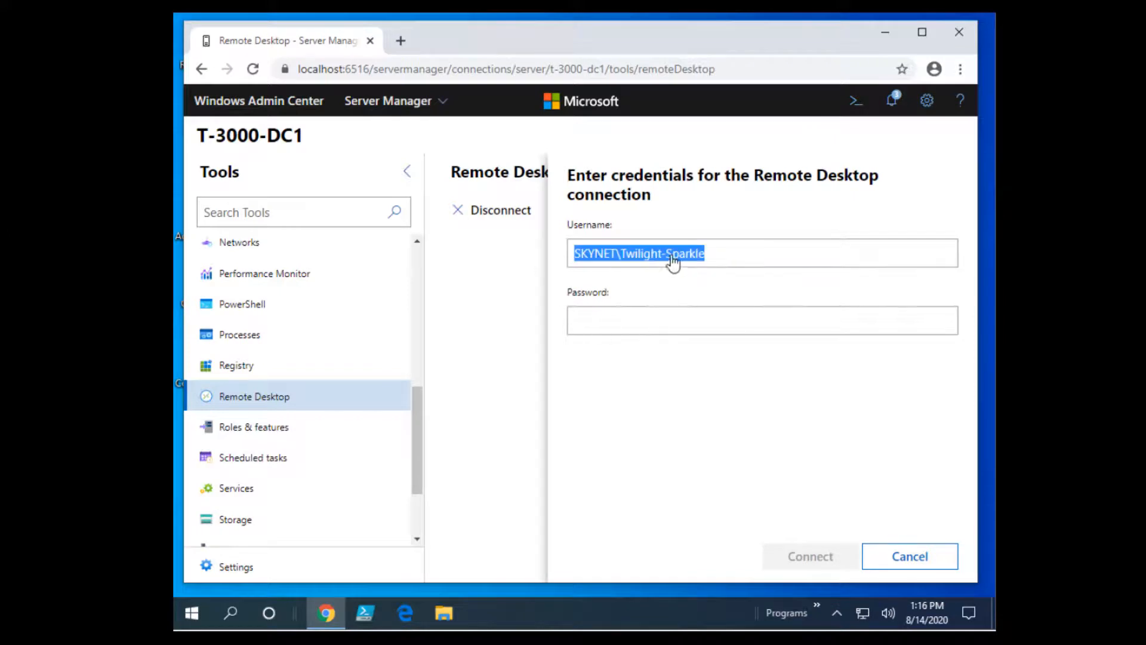
click(716, 256)
click(636, 325)
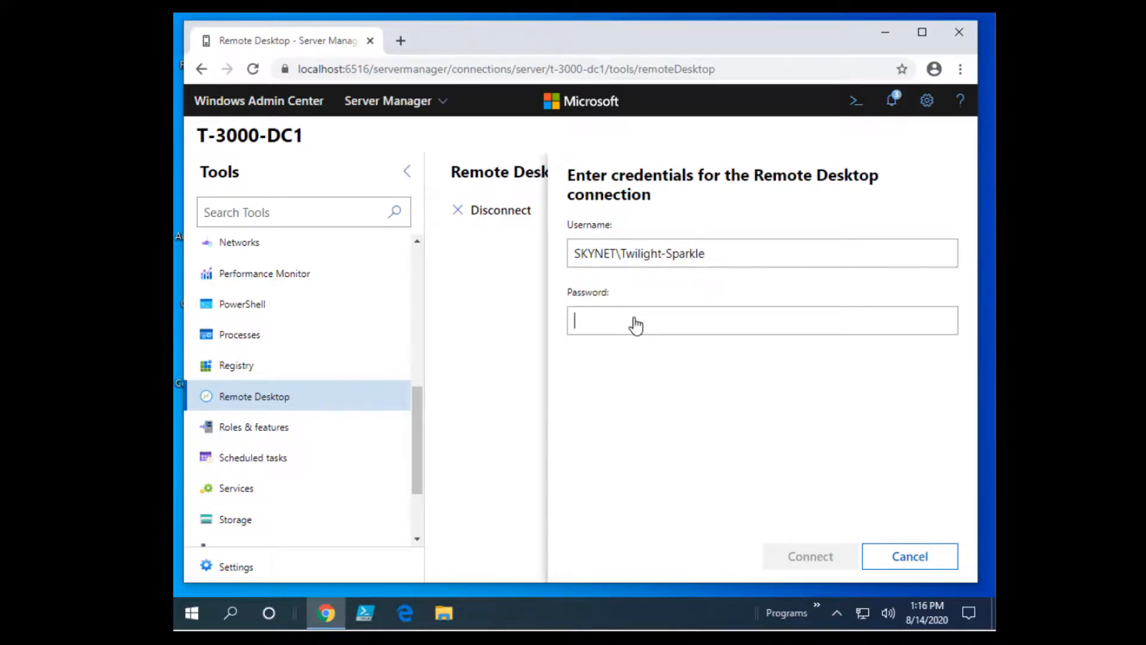
text(••••••••)
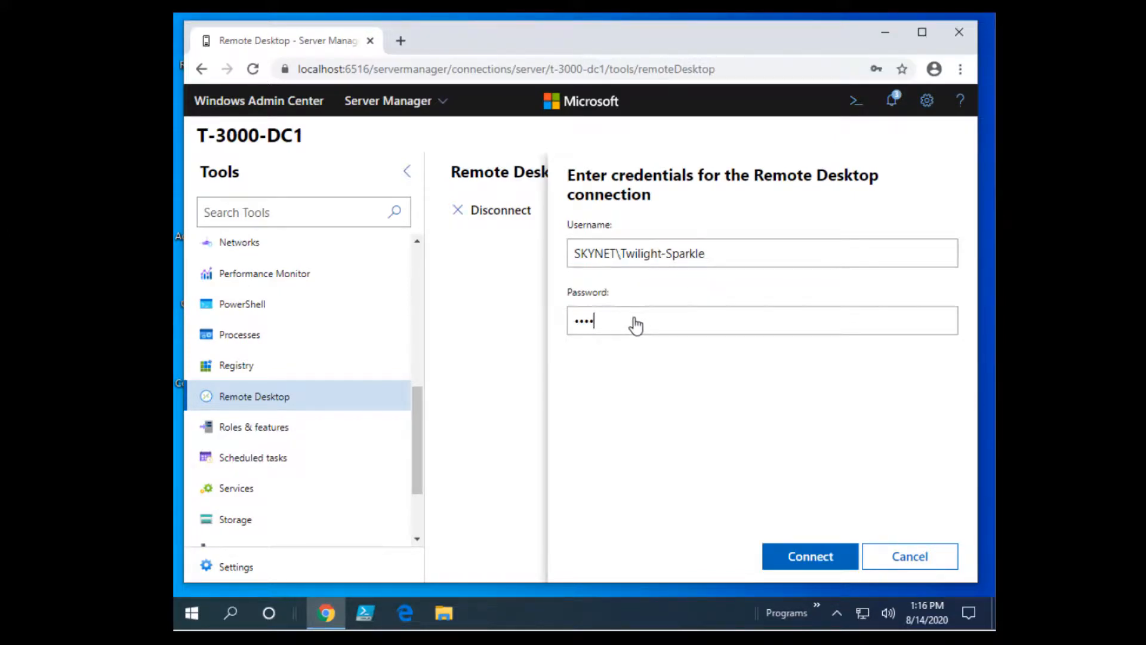
click(805, 555)
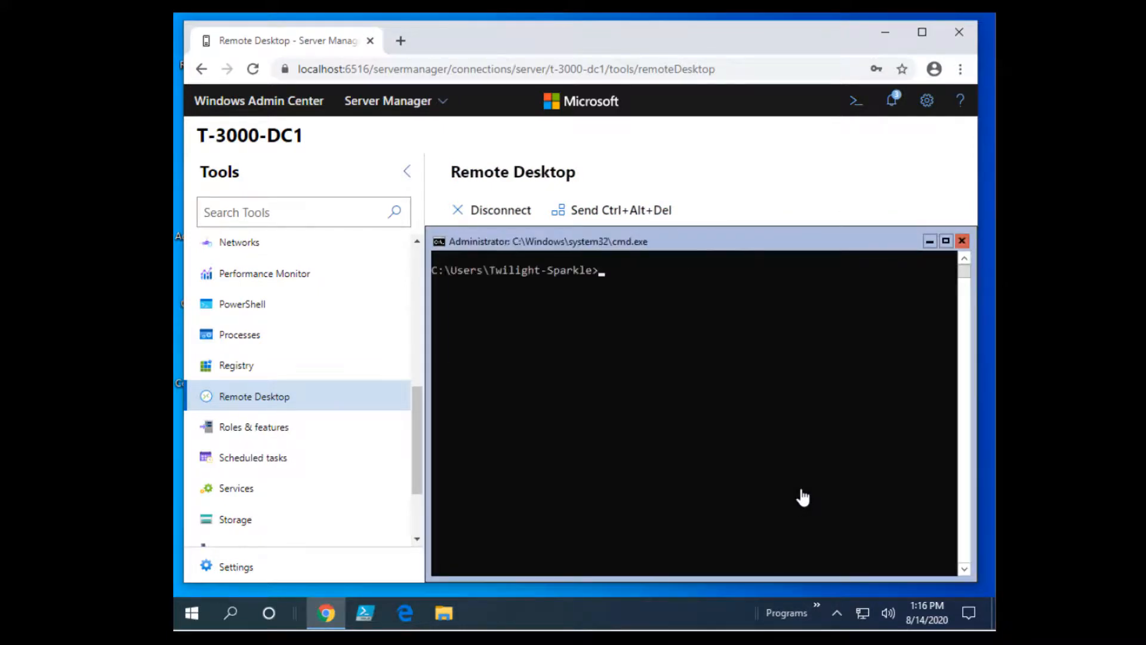
Run hostname in the remote command prompt and highlight the returned server name.
click(788, 439)
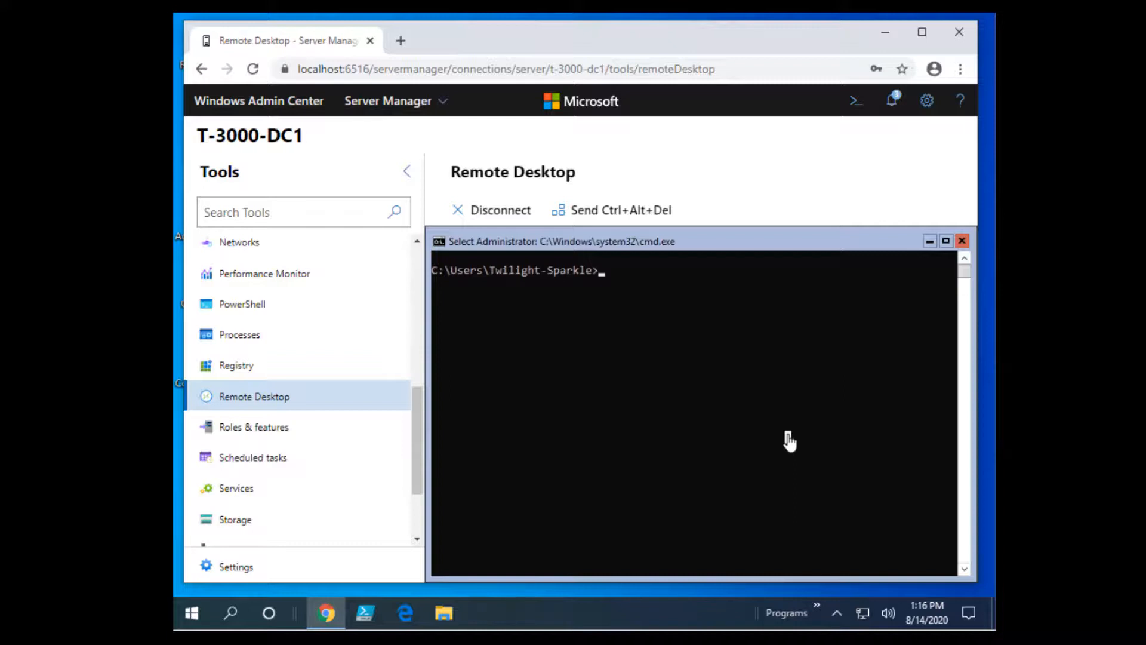
text(hostnam)
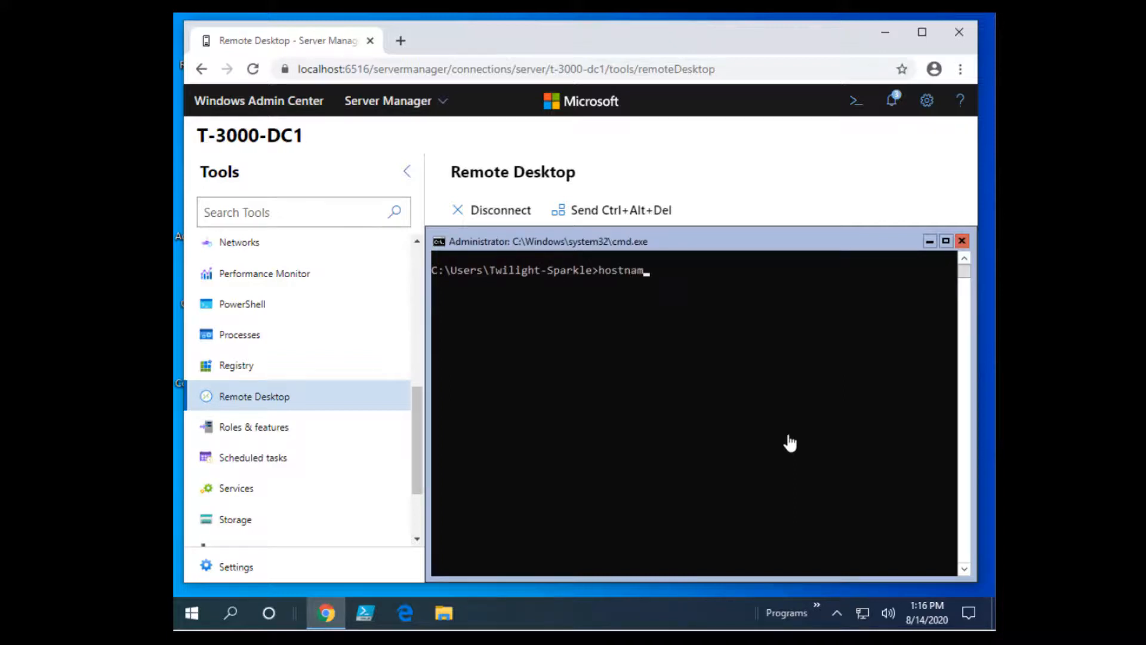
text(e)
key(Return)
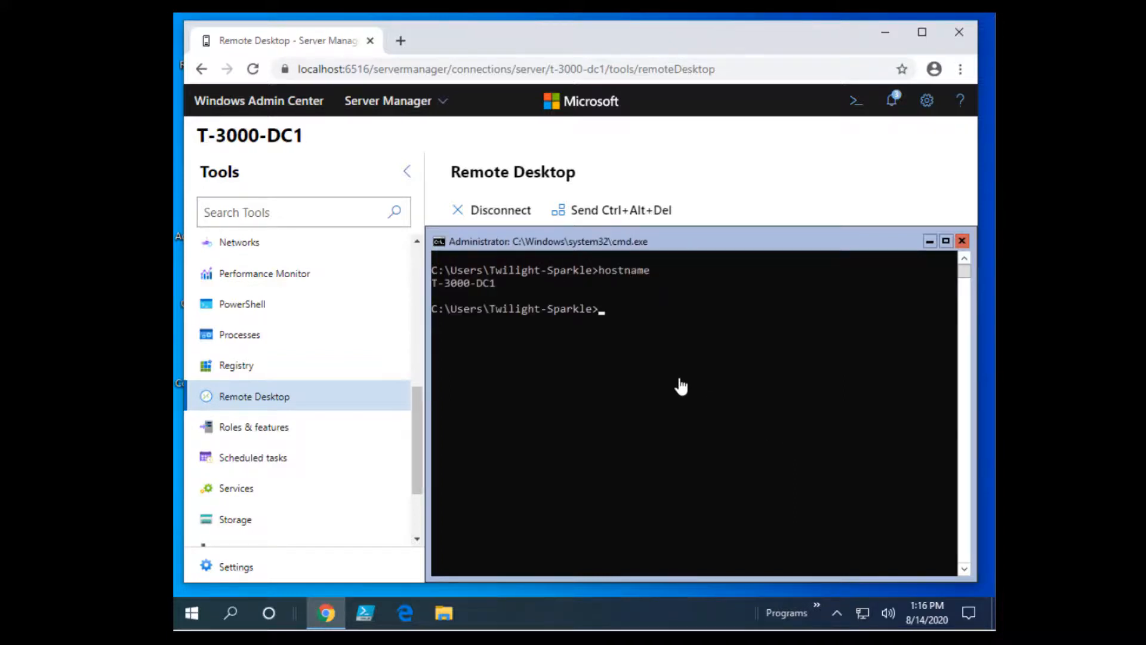
drag(501, 284, 438, 285)
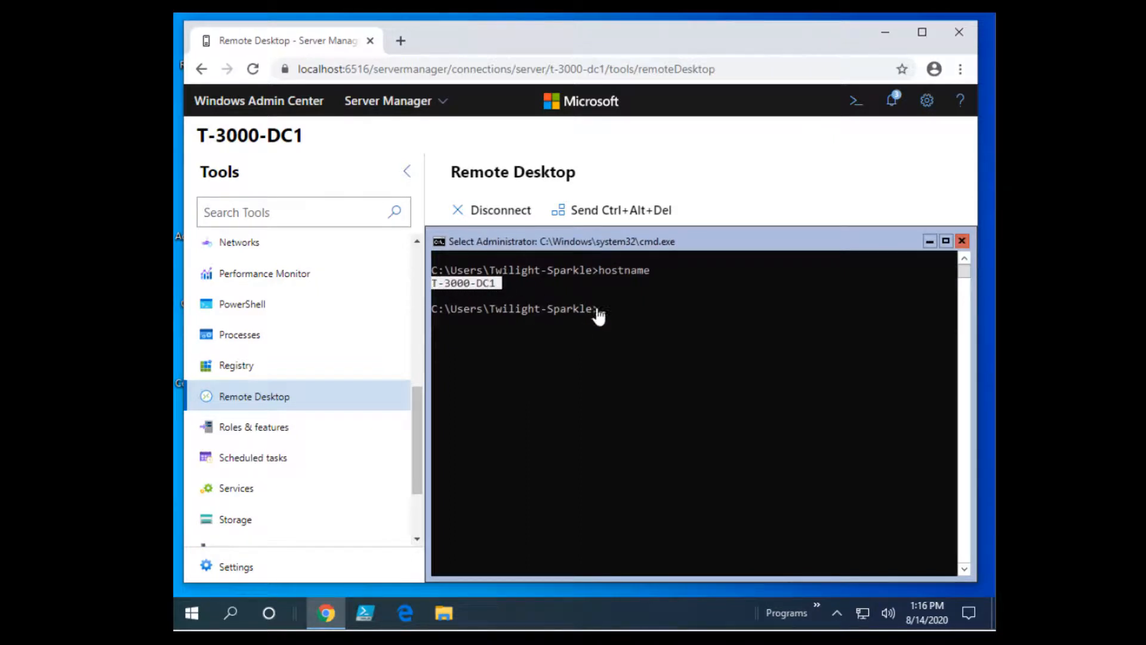
Run whoami in the remote command prompt and highlight the returned account.
text(w)
text(hoami)
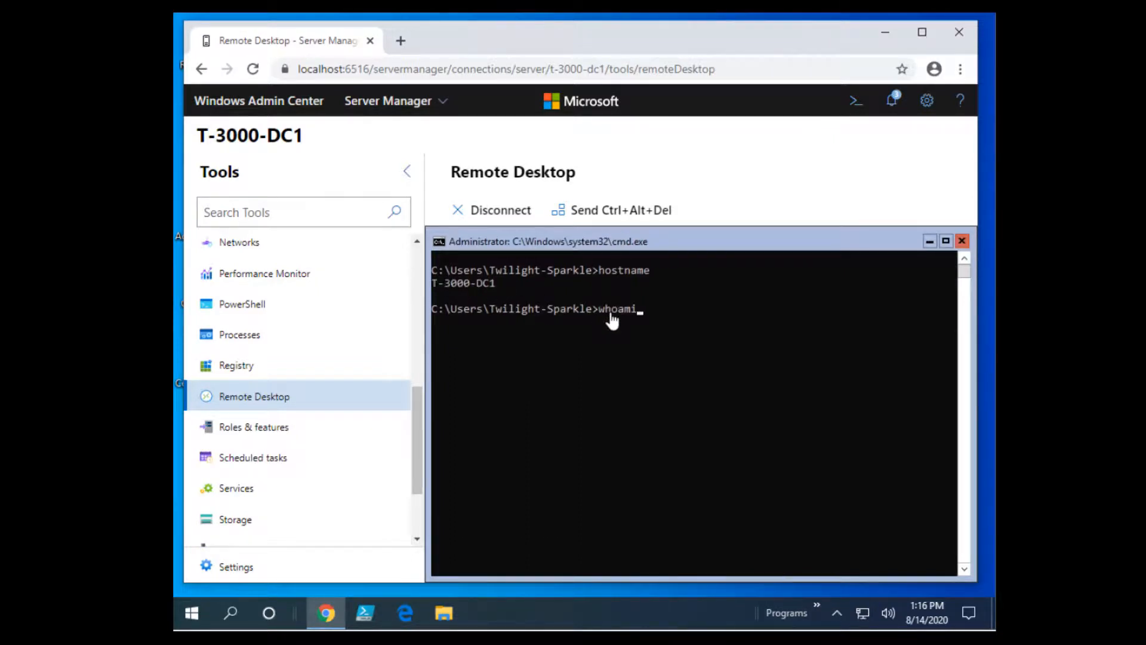
key(Return)
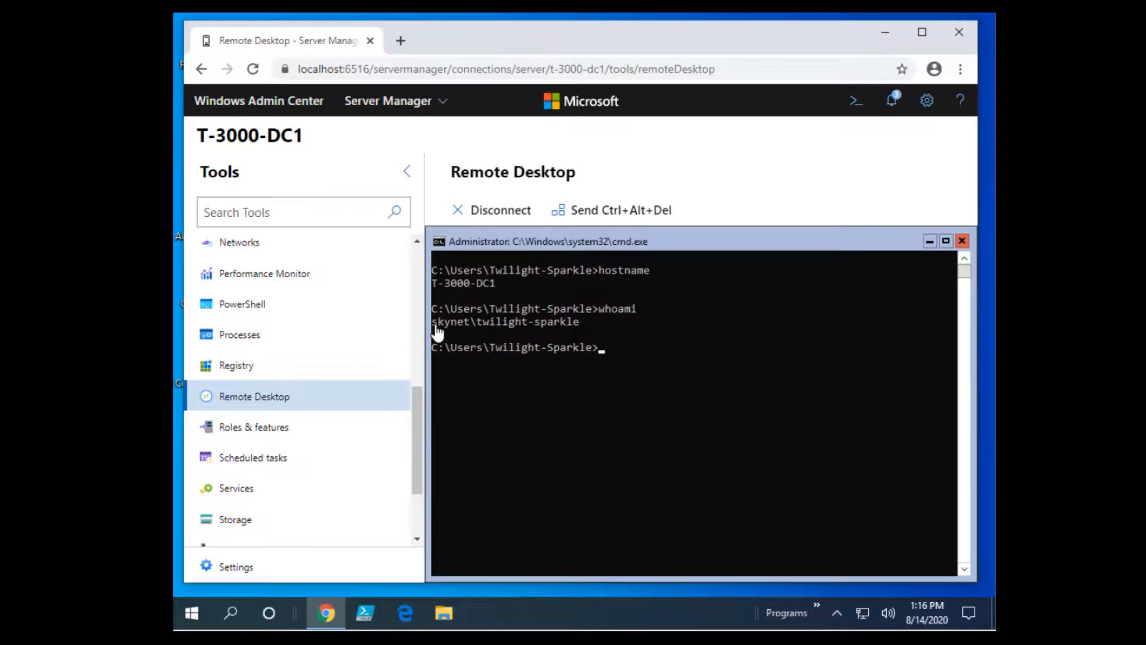
drag(435, 326, 588, 325)
Change to the root of the C: drive in the remote command prompt and list its contents with dir.
click(607, 351)
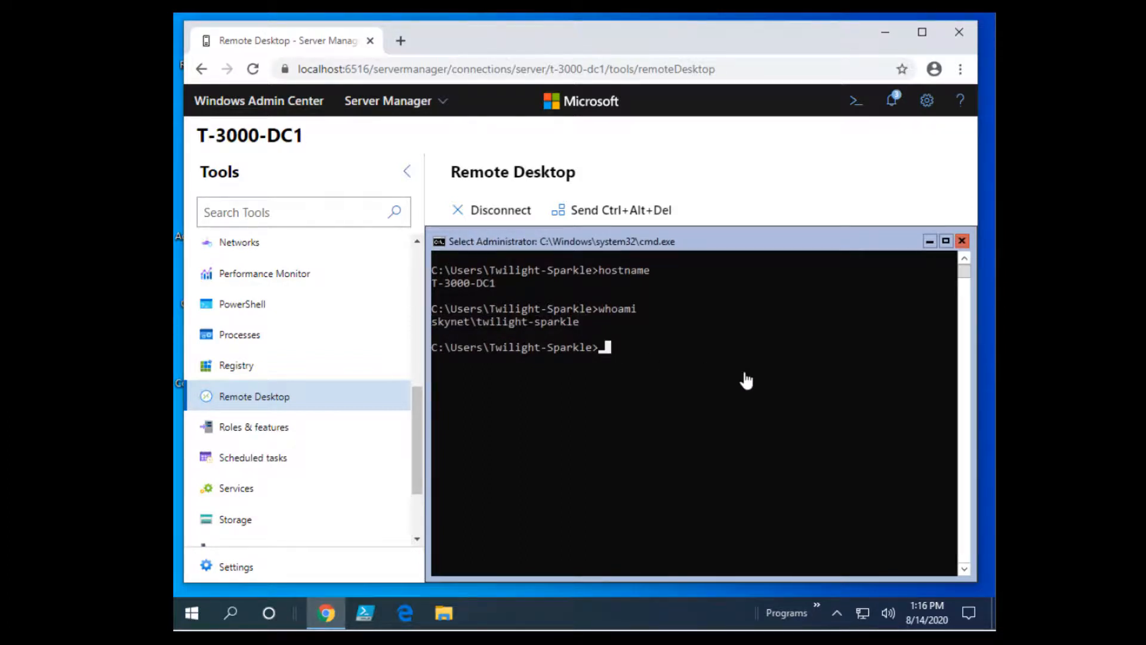
text(dcd\)
key(Return)
text(cd)
key(Return)
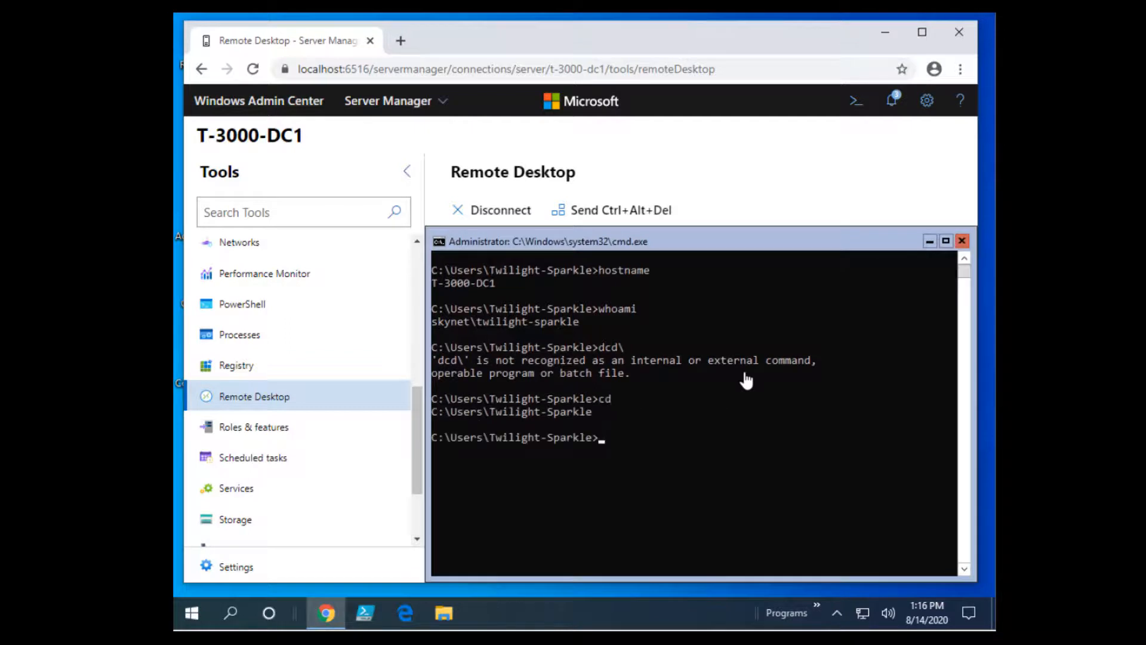
text(cd\)
key(Return)
text(dir)
key(Return)
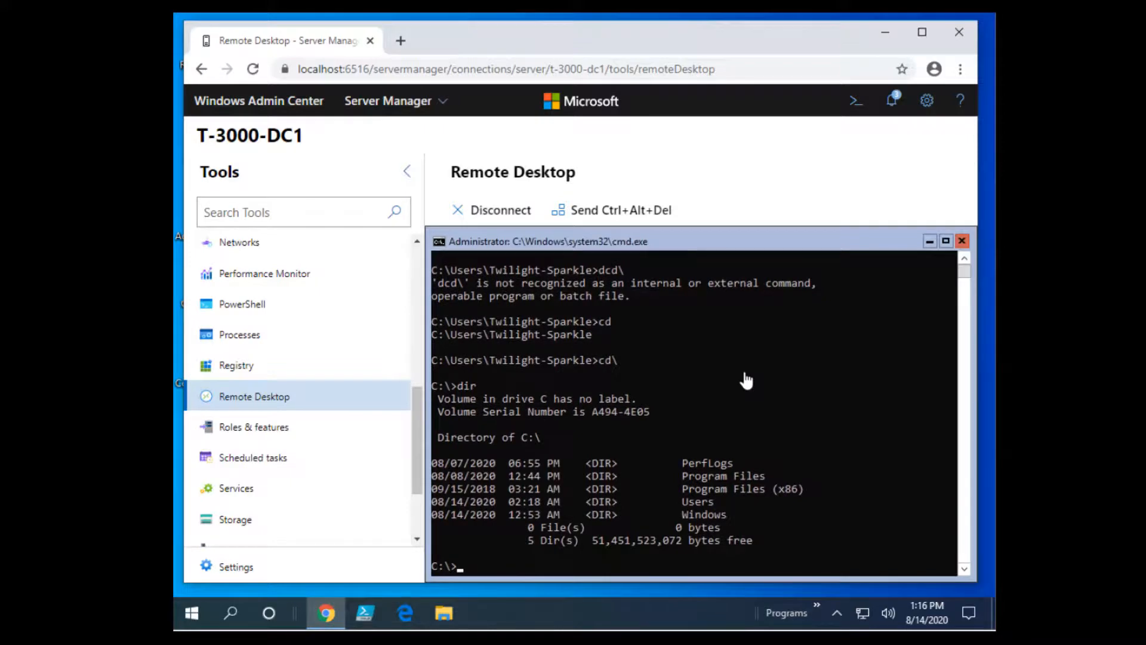
Start PowerShell from the remote command prompt with the powershell command.
text(powreshell)
key(BackSpace)
key(BackSpace)
key(BackSpace)
key(BackSpace)
key(BackSpace)
key(BackSpace)
key(BackSpace)
text(ershell)
key(Return)
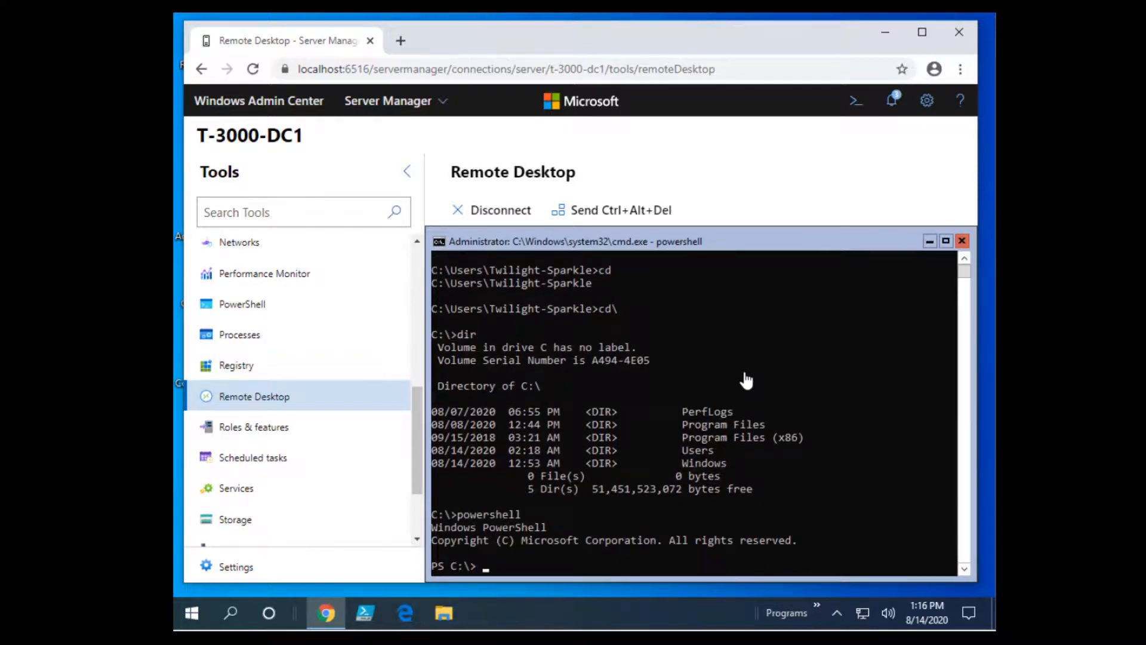
Exit PowerShell and the command prompt, and disconnect the Remote Desktop session.
text(exit)
key(Return)
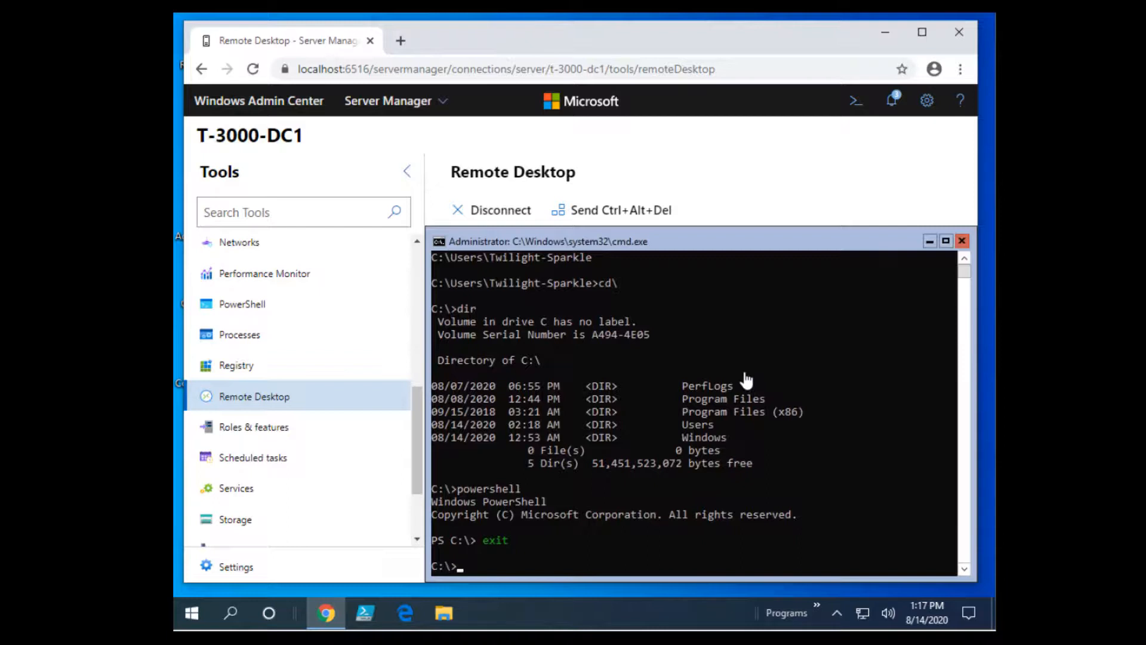
text(exit)
key(Return)
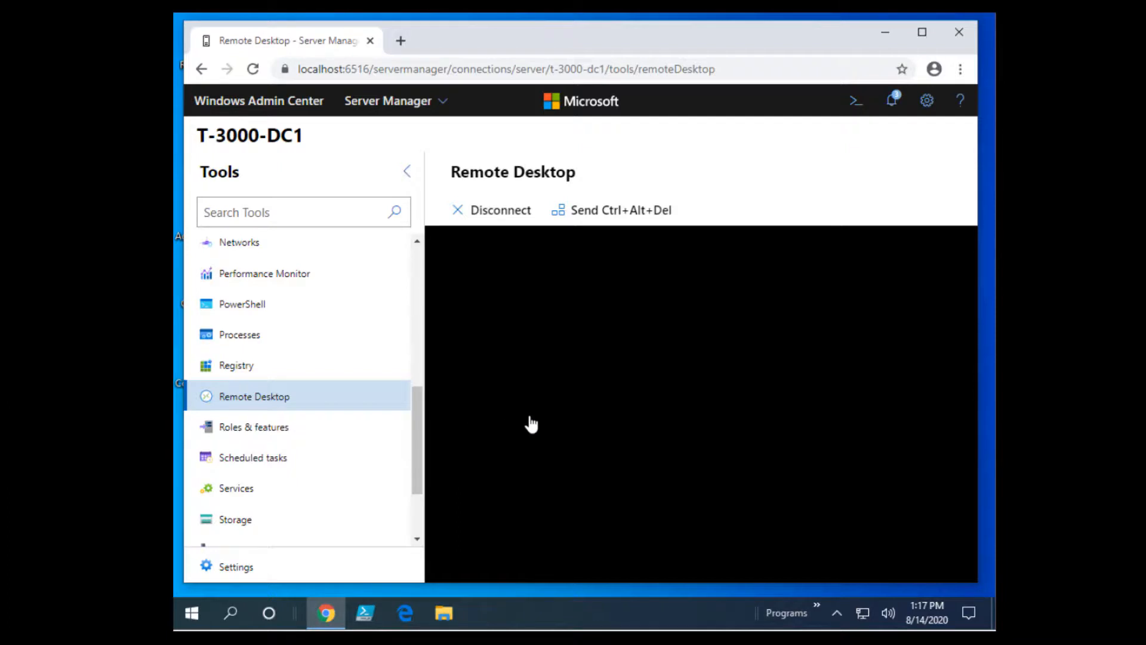
click(482, 214)
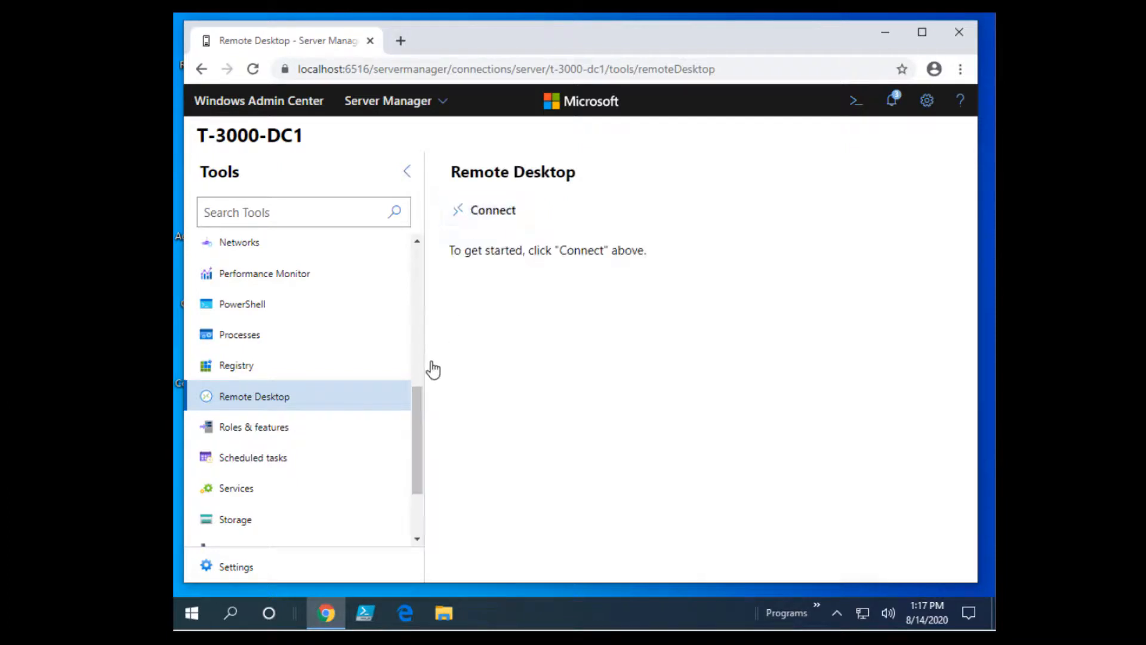
Use the PowerShell tool on T-3000-DC1 to change to the C: root with cd\, and disconnect the session.
drag(420, 425, 422, 416)
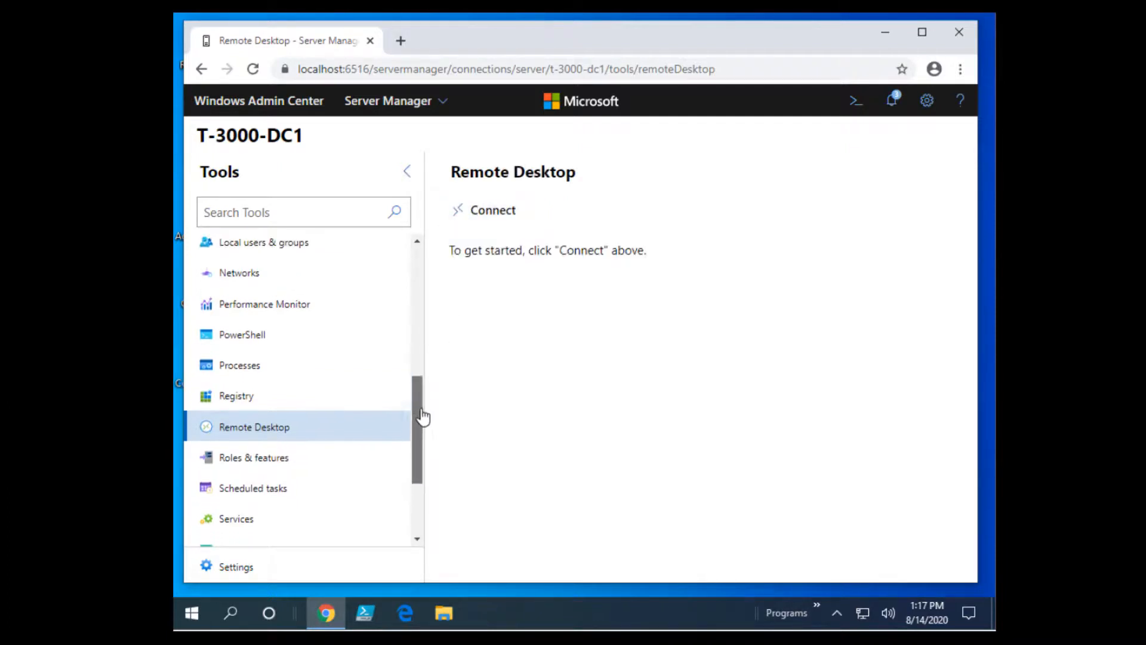
click(270, 334)
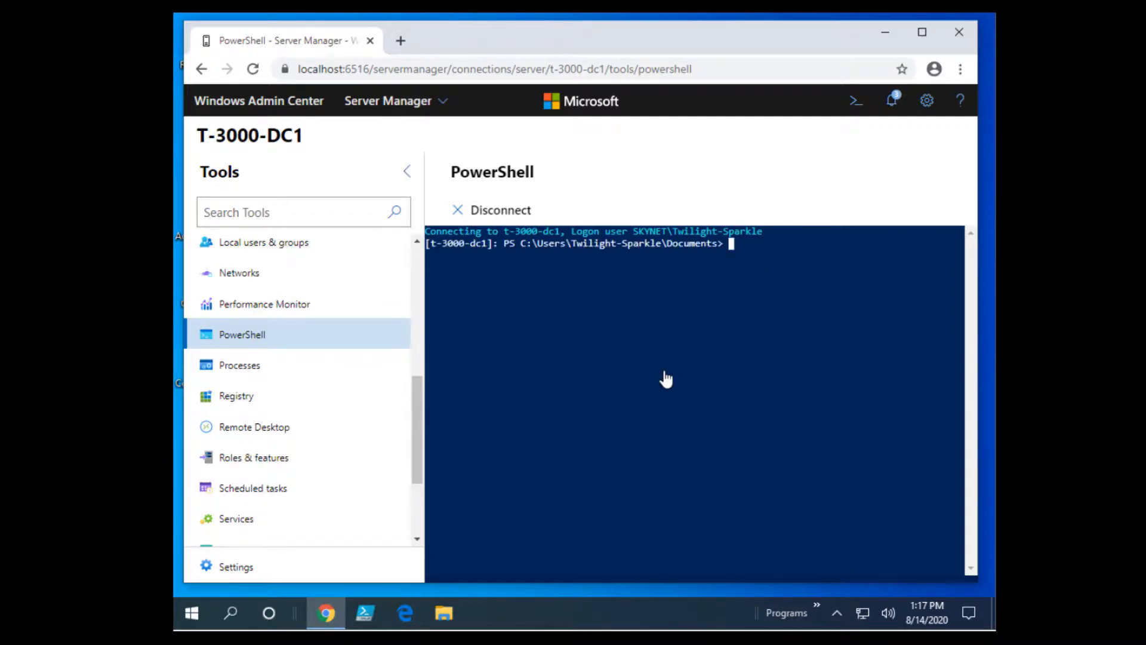
text(cd\)
key(Return)
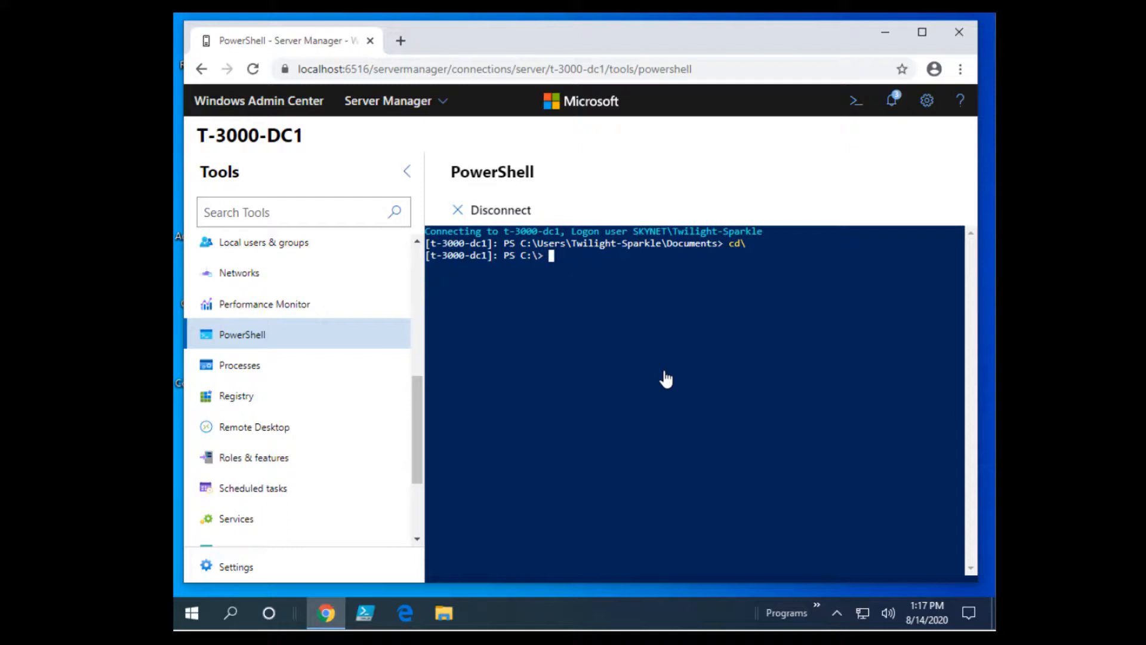
click(496, 215)
click(622, 414)
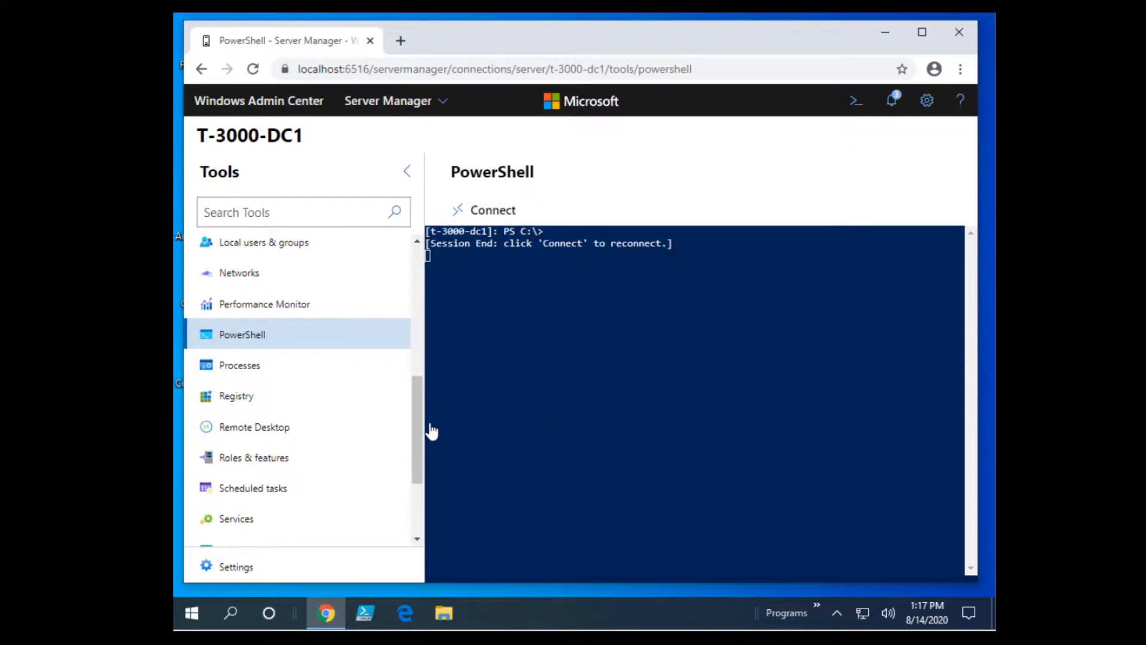
View the Local users & groups and Firewall tools of T-3000-DC1.
drag(417, 440, 324, 394)
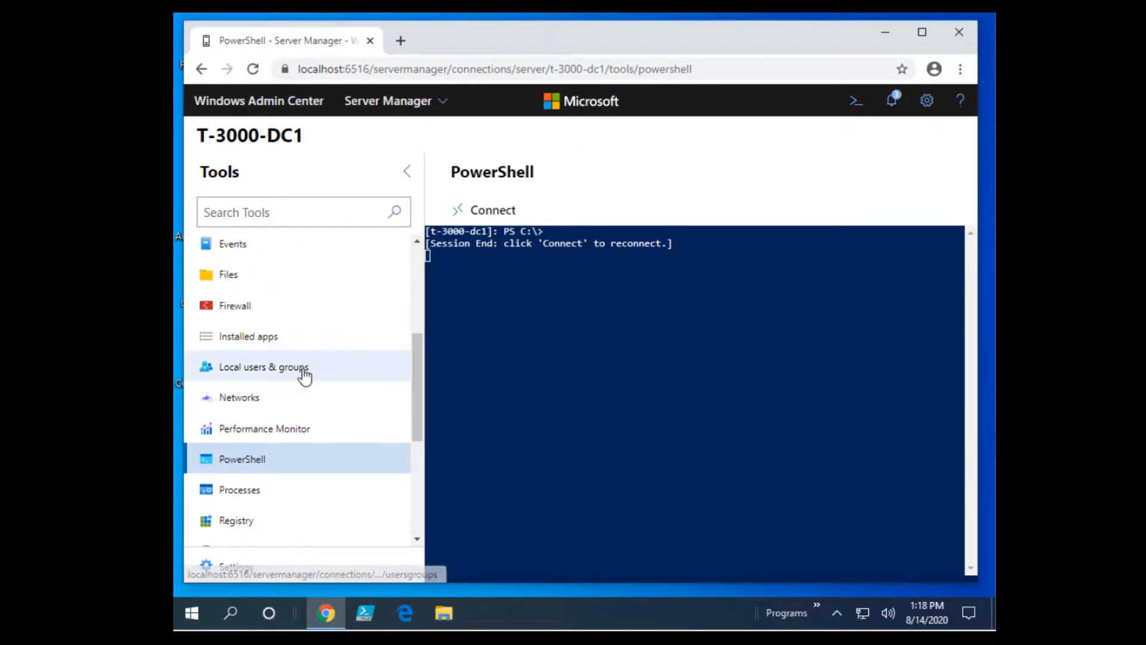
click(303, 371)
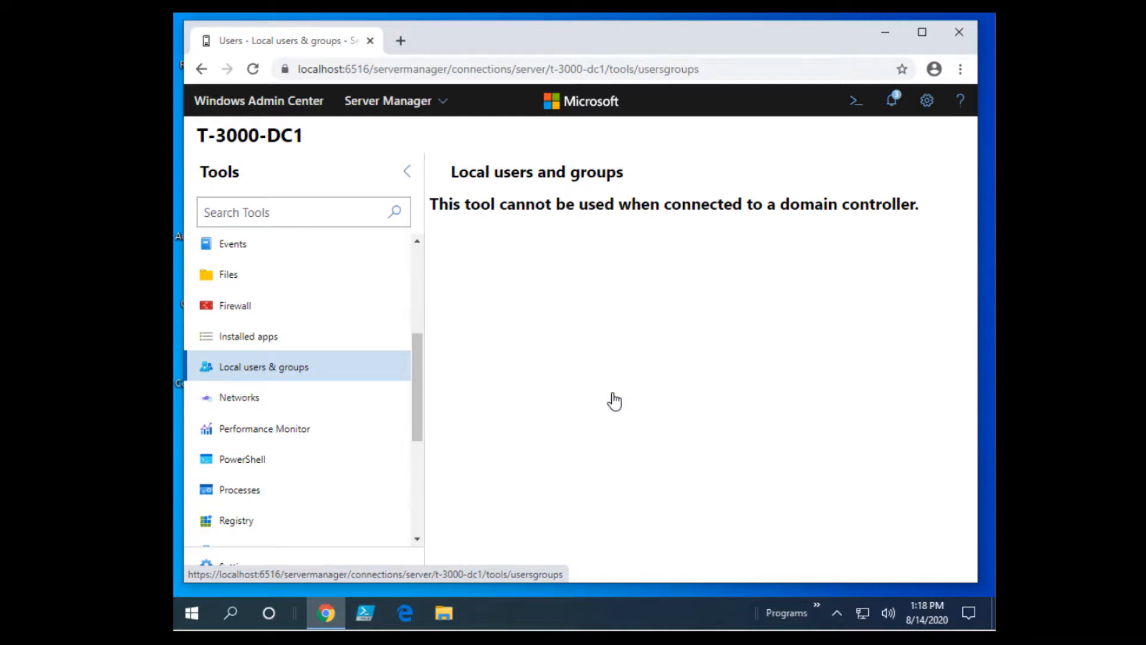
click(258, 307)
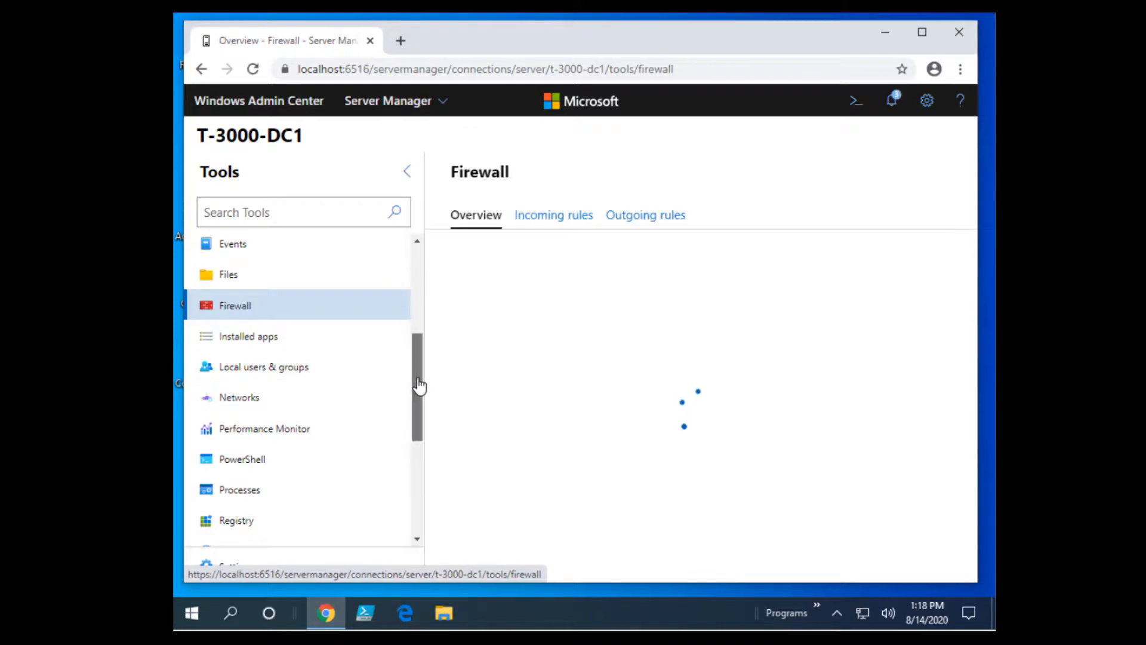
Open the Events tool of T-3000-DC1 and view the Security log under Windows Logs.
drag(417, 388, 422, 358)
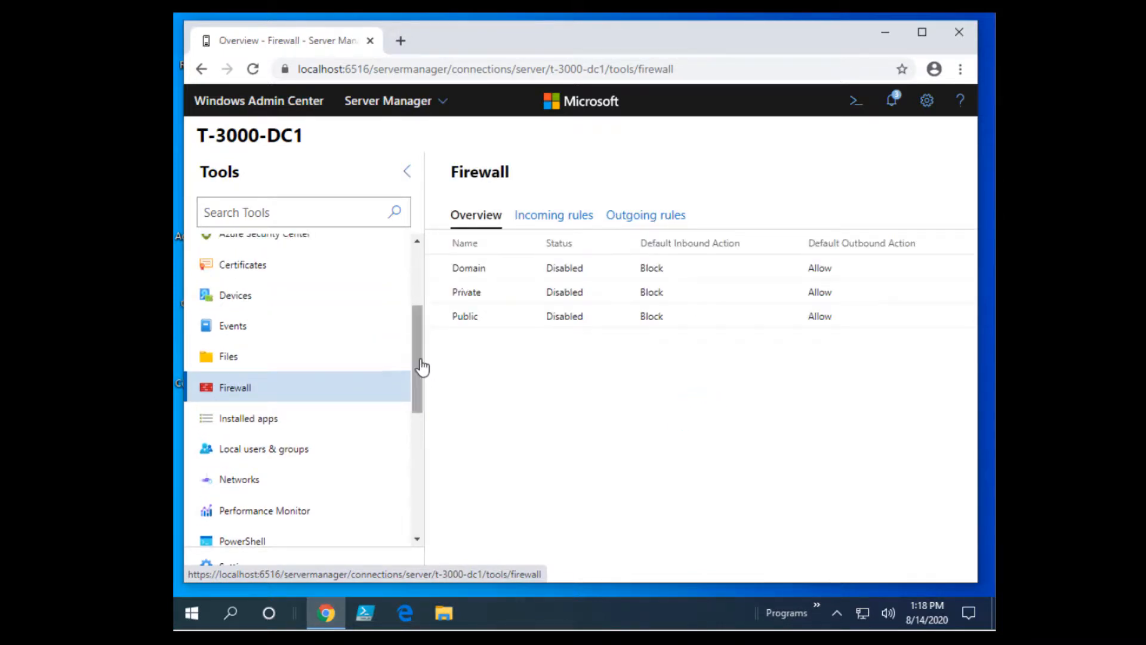
scroll(420, 361, up, 1)
click(272, 397)
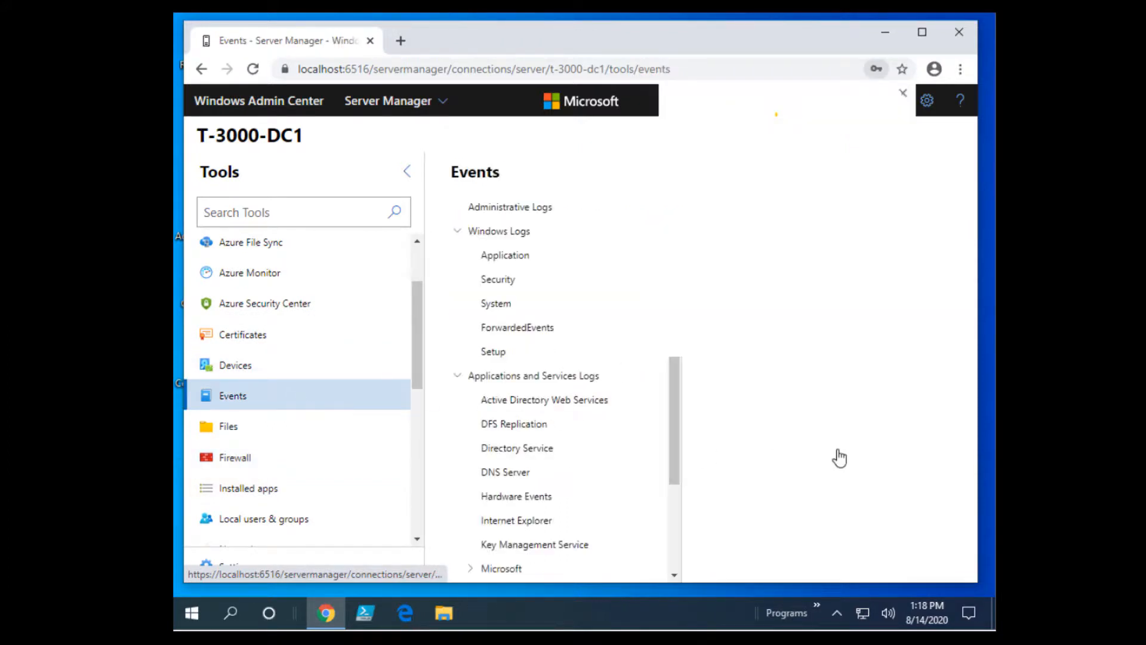
click(499, 283)
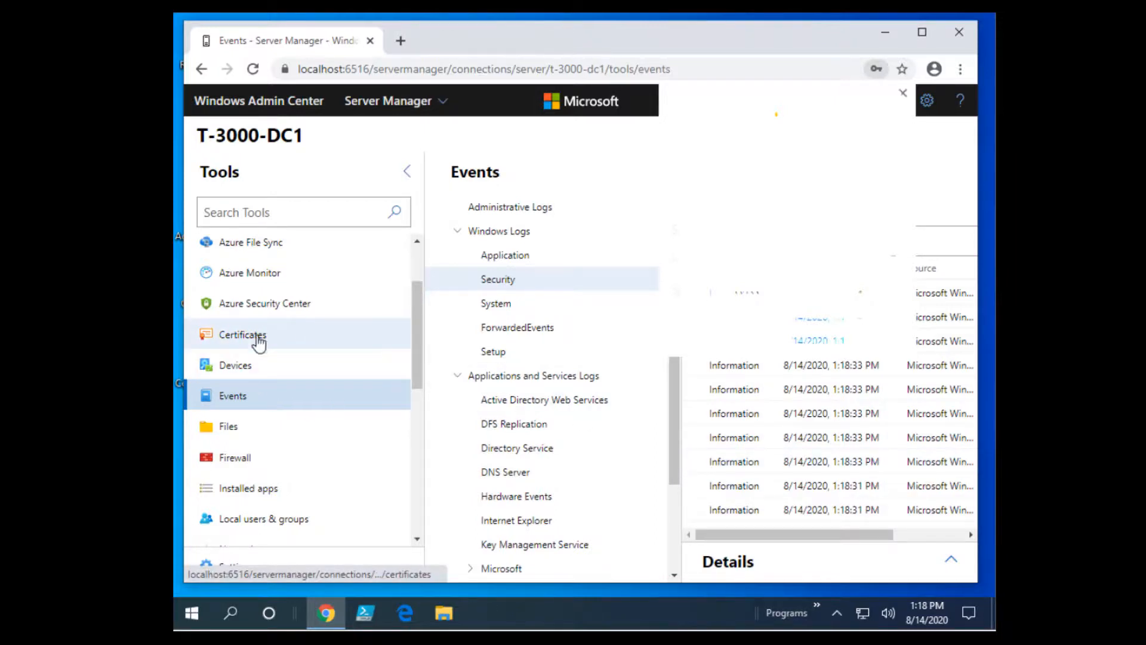
Look over the full list of tools for T-3000-DC1 and open the Windows Admin Center settings.
scroll(408, 336, up, 3)
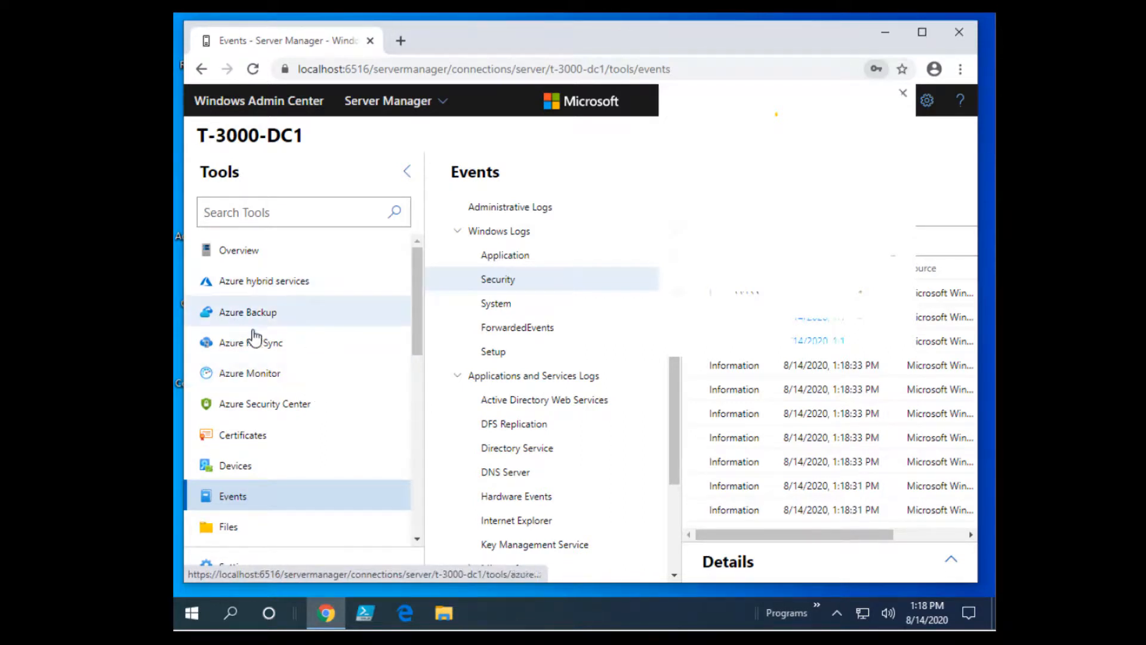
drag(415, 326, 429, 527)
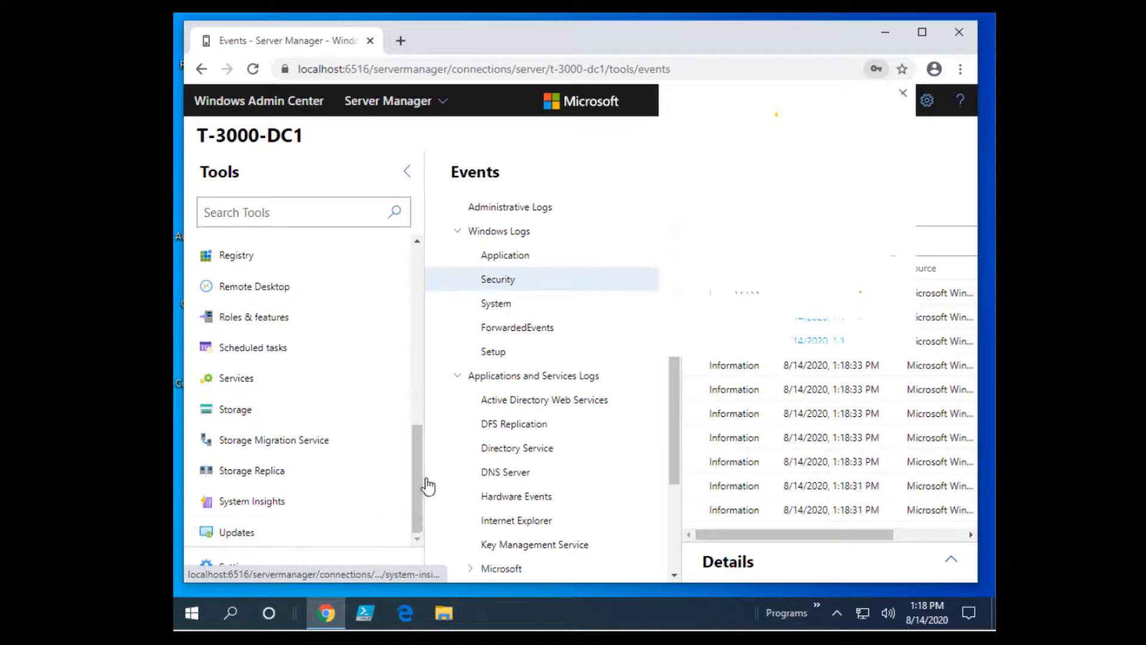
drag(419, 525, 418, 244)
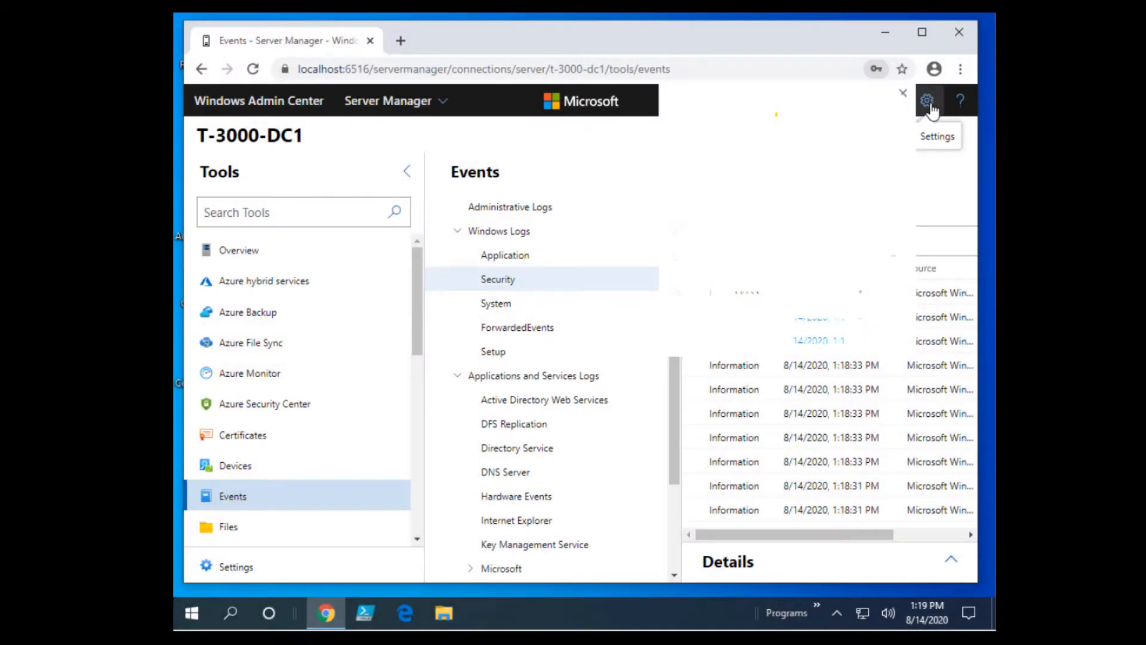
click(927, 100)
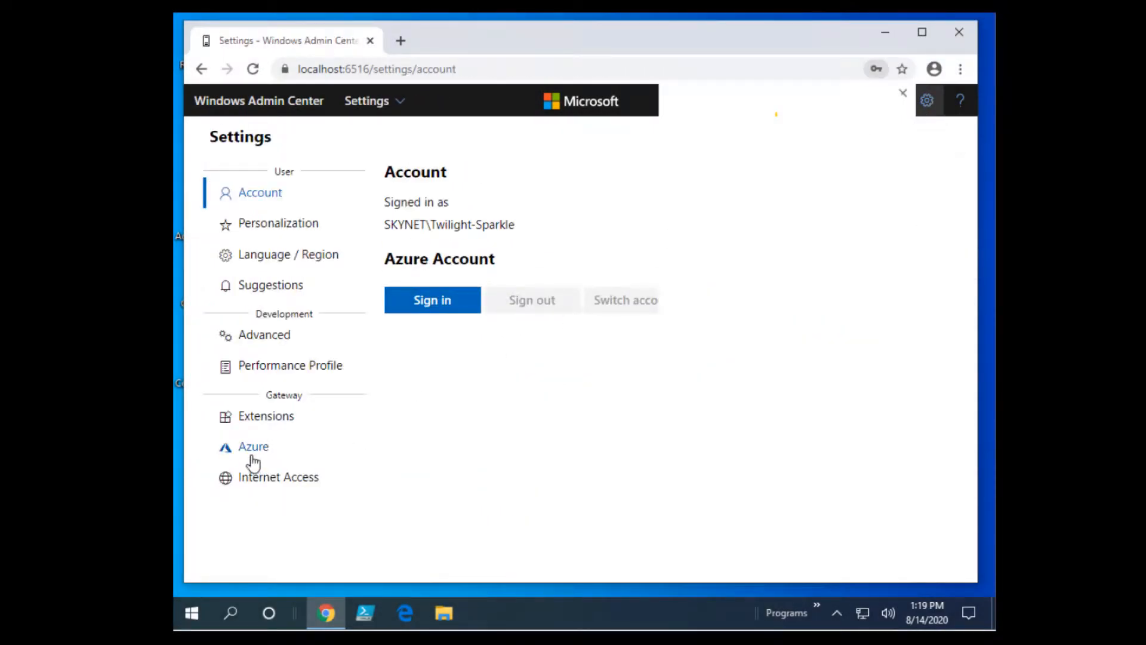
Install the Active Directory extension from the available extensions and allow the app to make changes to the device.
click(280, 418)
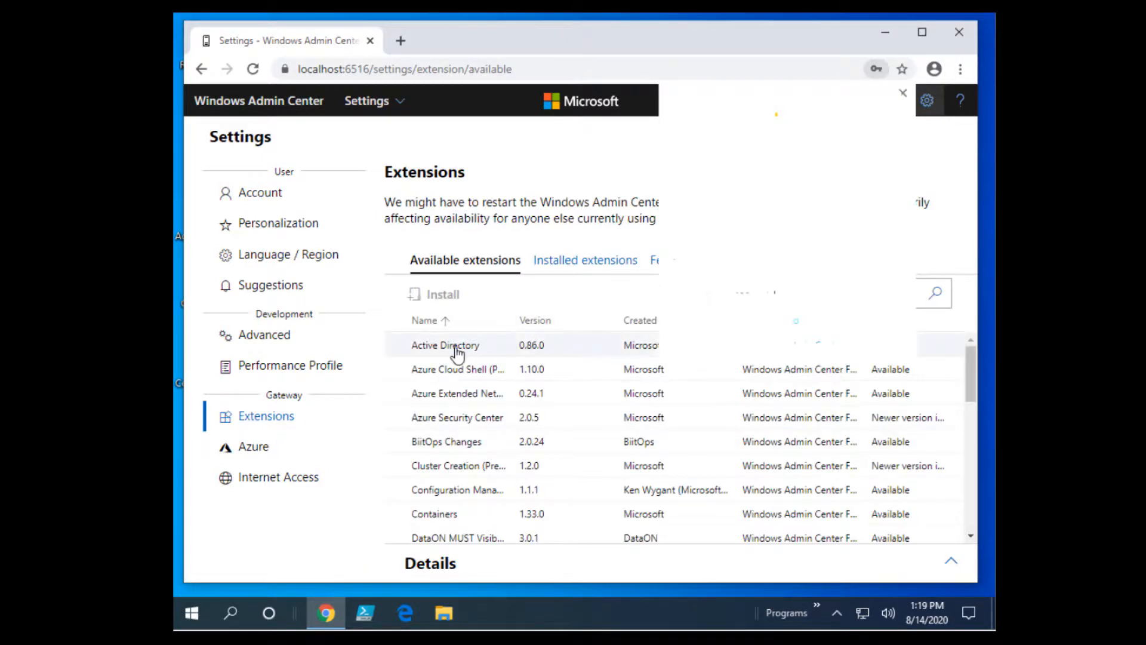
click(457, 352)
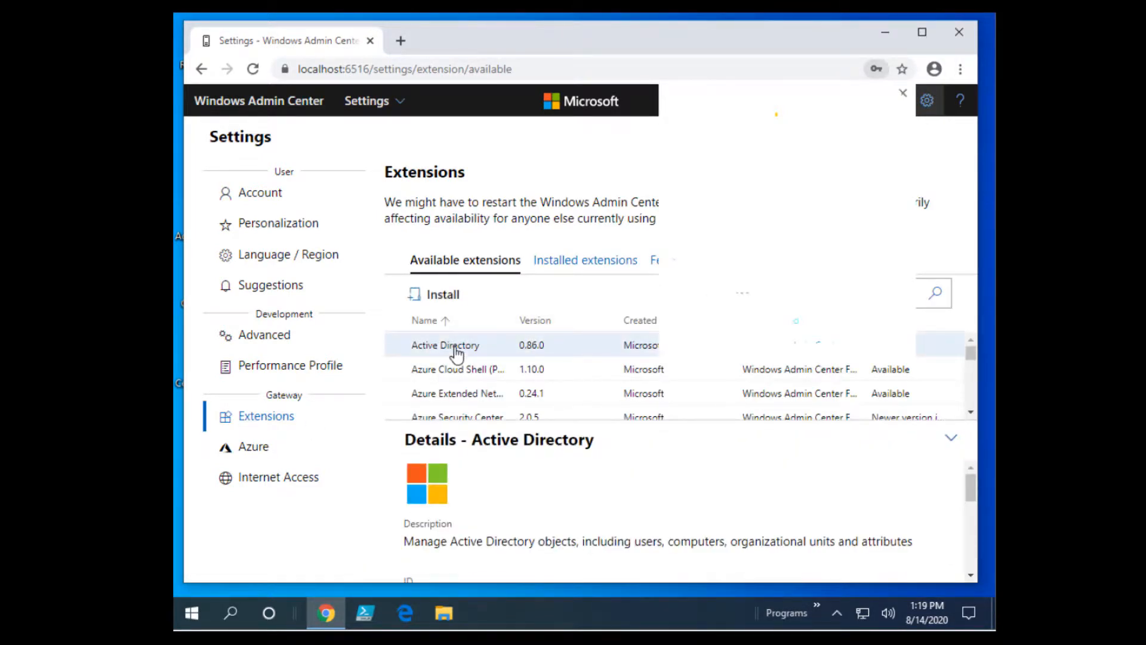
click(446, 298)
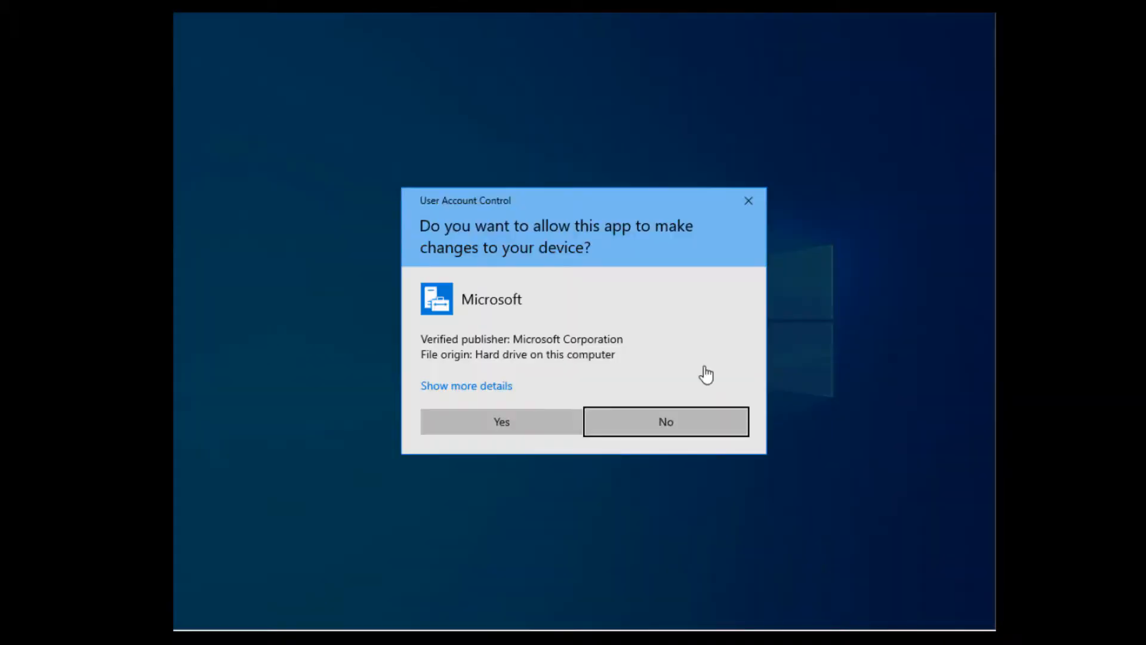
click(502, 422)
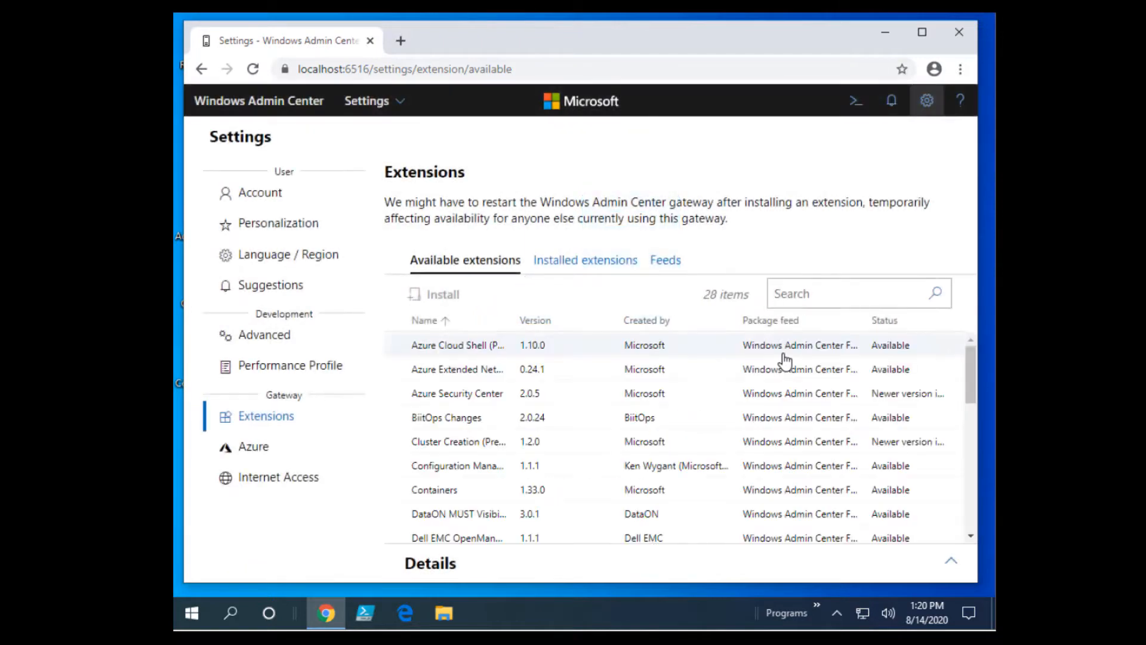
View the details of Active Directory among the installed extensions, and close the browser.
click(564, 265)
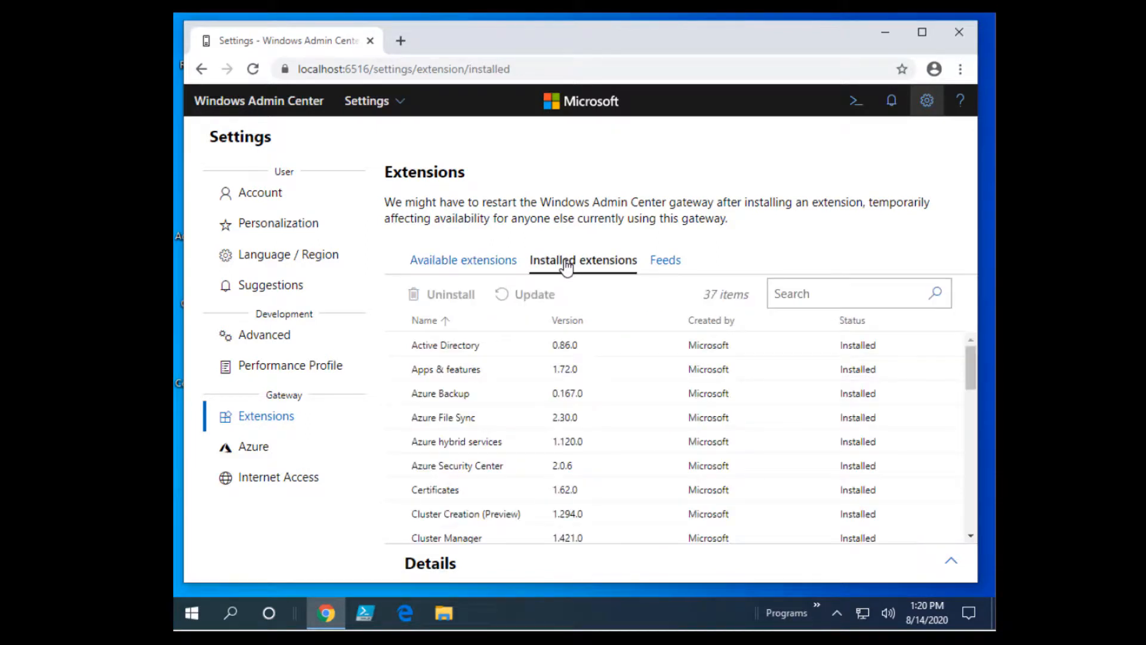
click(481, 346)
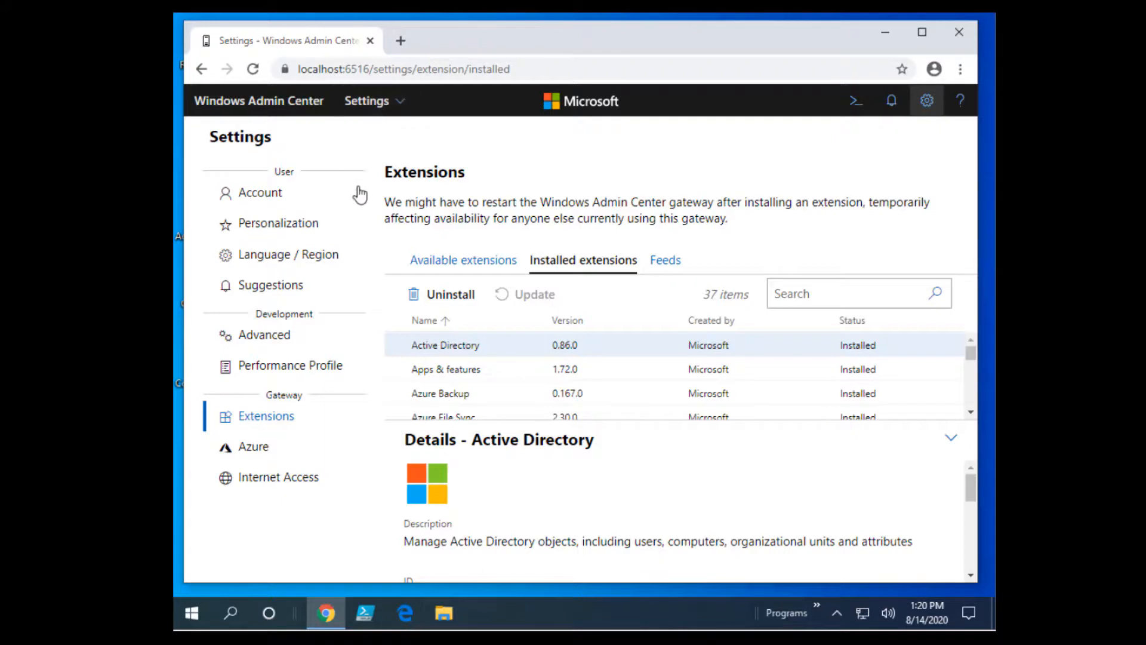
click(959, 32)
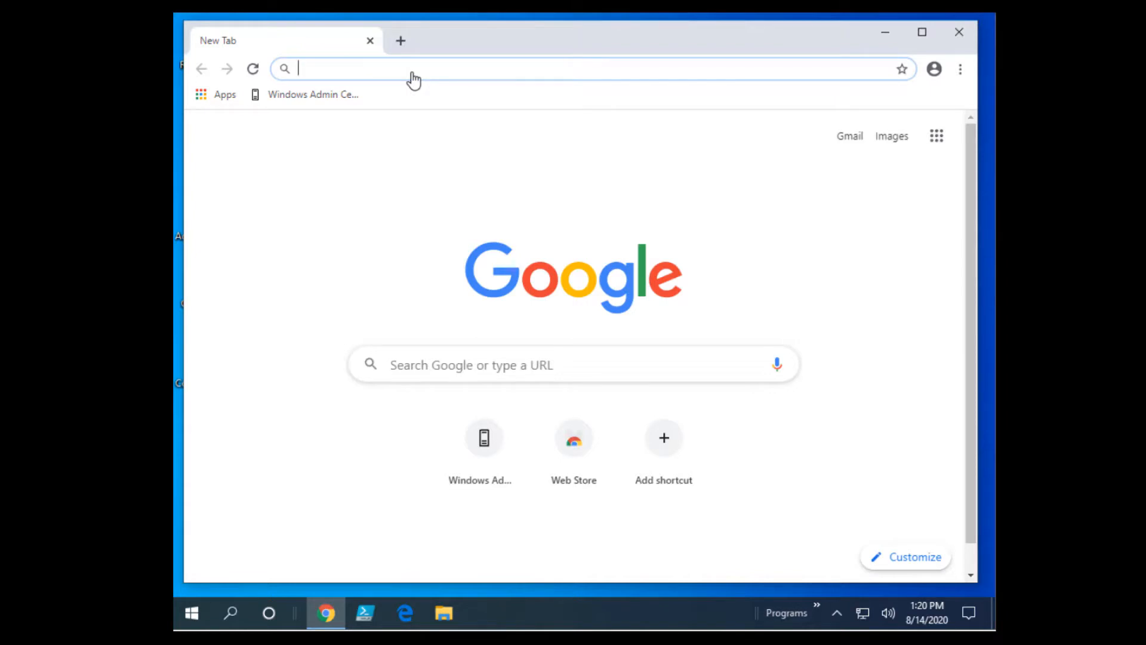
Bookmark the new tab page, open Windows Admin Center from its bookmark and copy its localhost:6516 address.
click(901, 70)
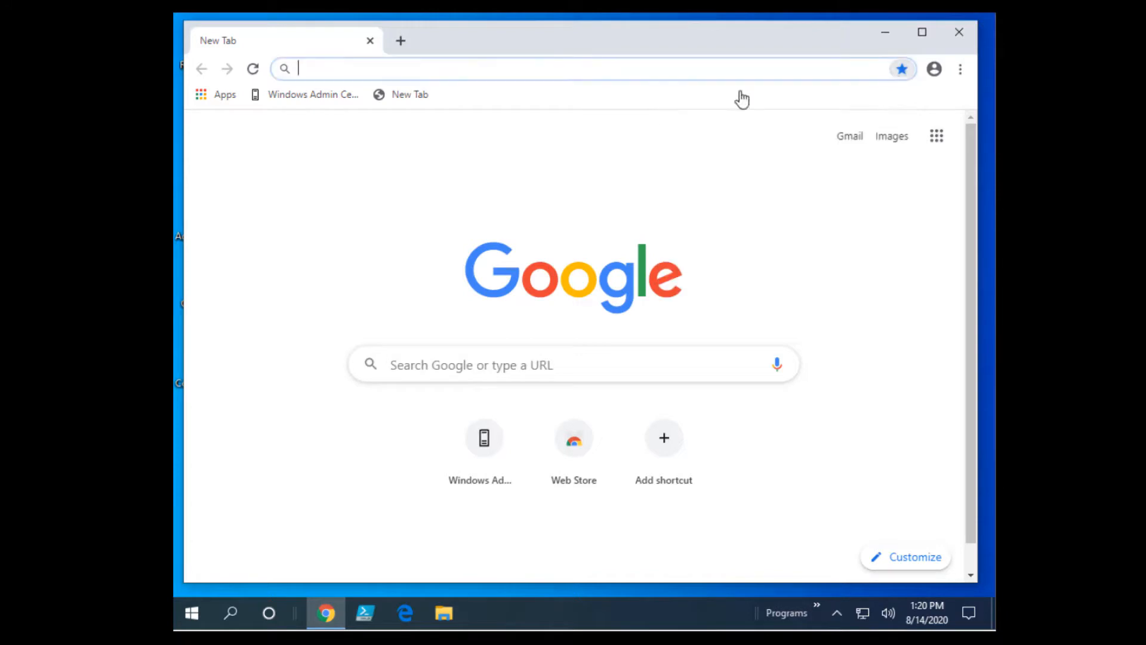
click(313, 97)
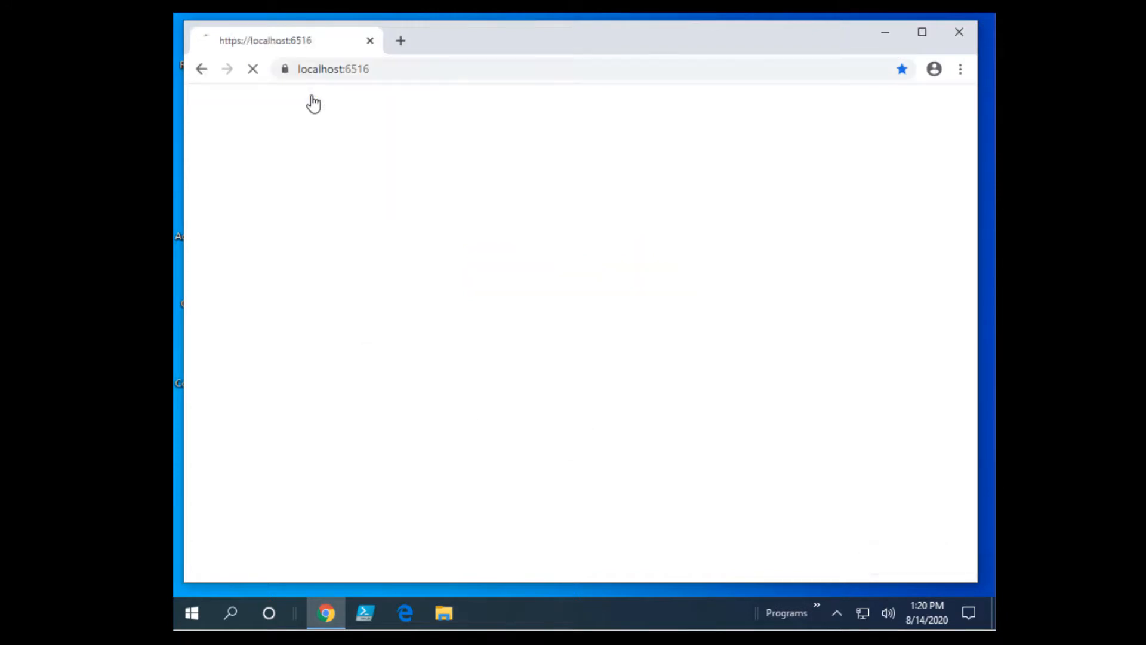
click(386, 78)
key(ctrl+c)
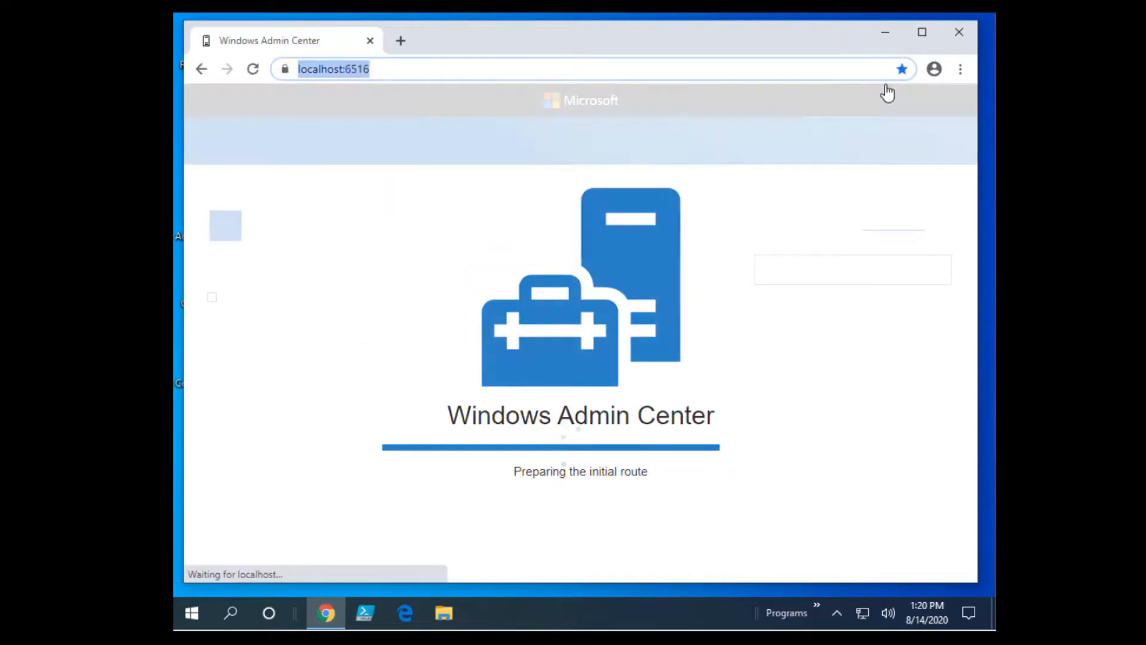
click(879, 36)
right_click(371, 432)
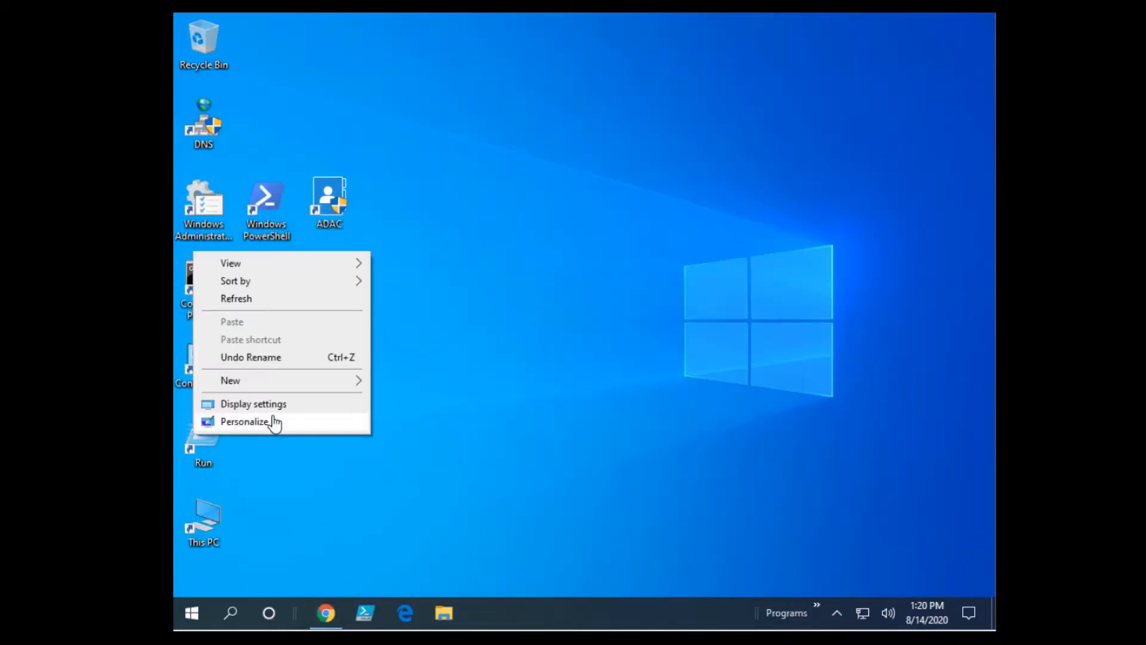
mouse_move(285, 385)
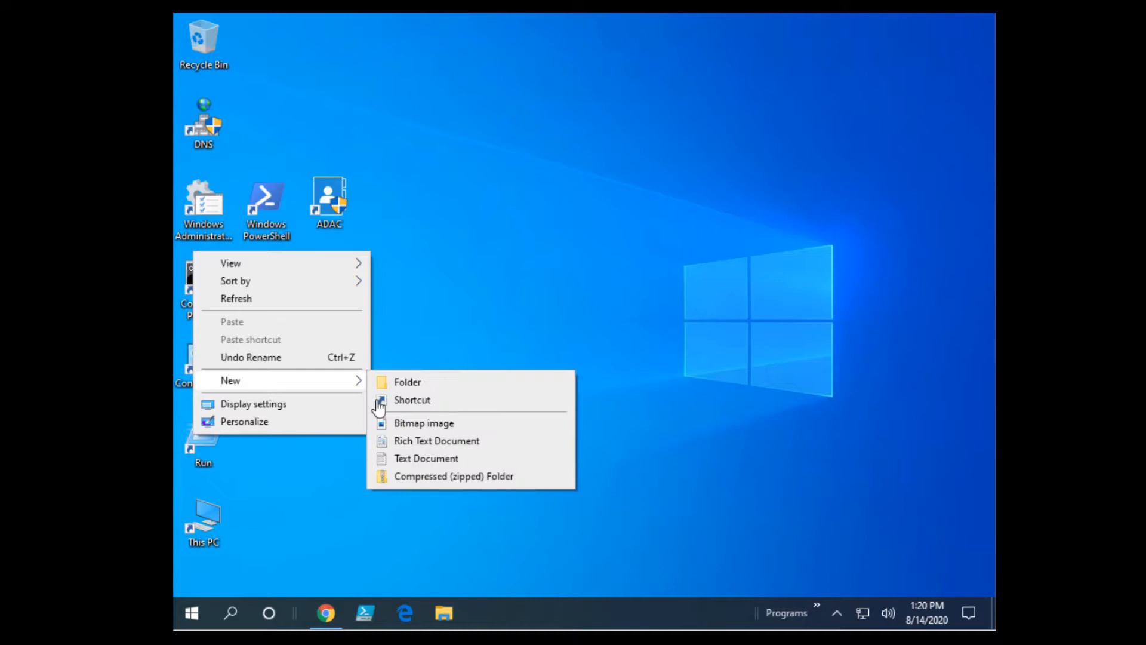
click(430, 403)
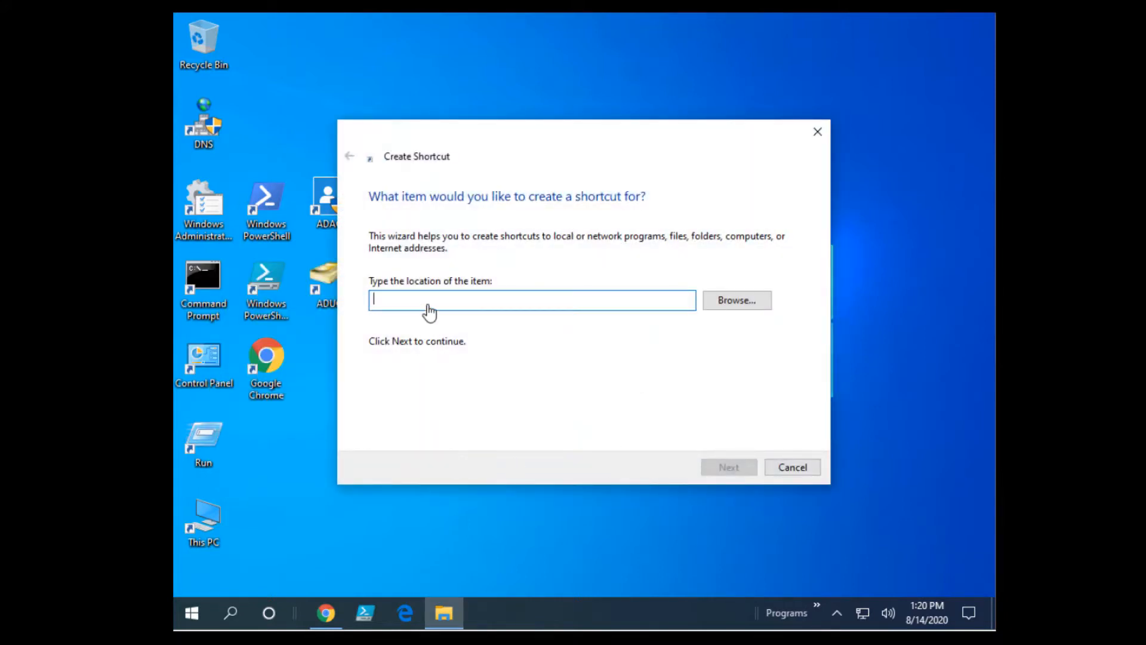
key(ctrl+v)
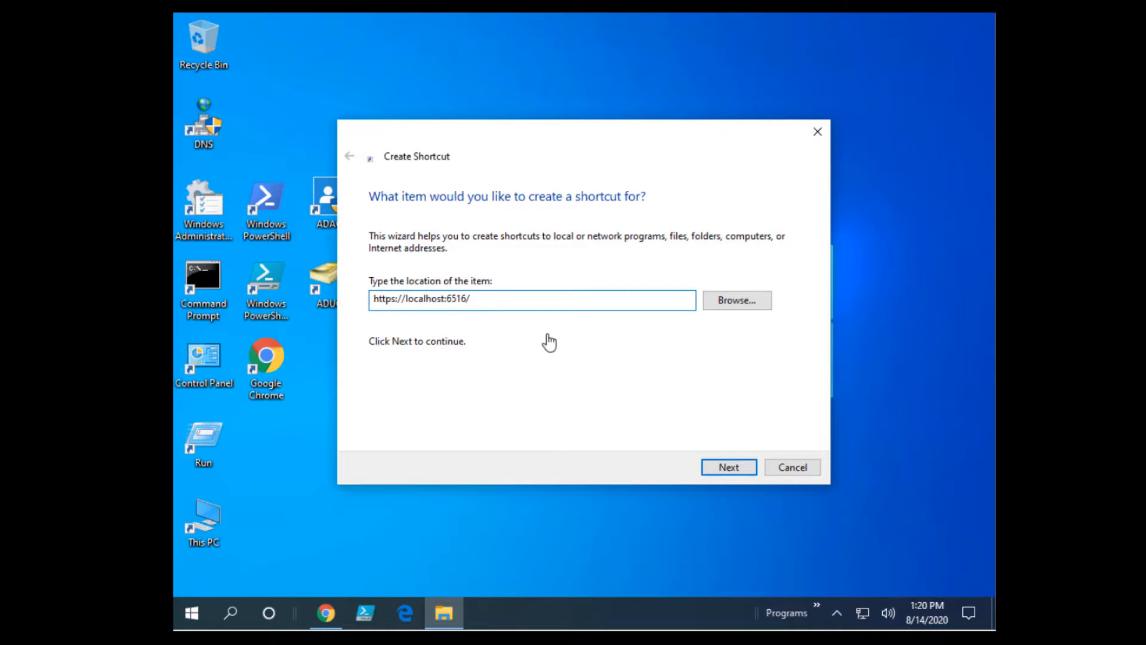
click(728, 467)
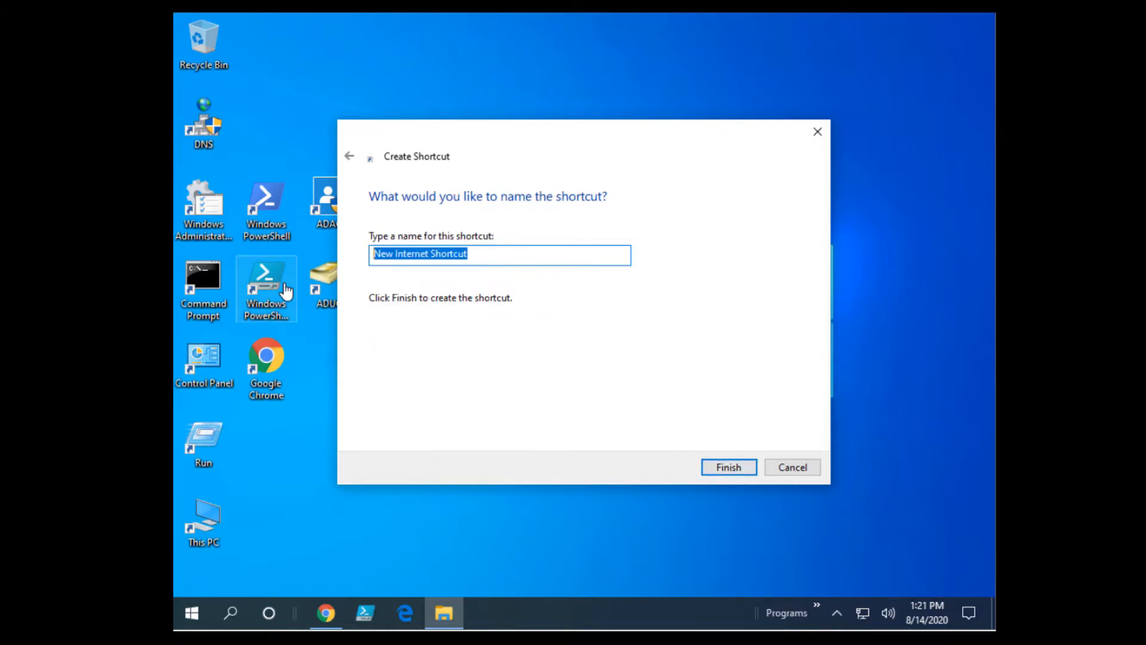
Name the shortcut Windows Admin Center and place it on the desktop directly below the ADUC icon.
text(Wdinwos)
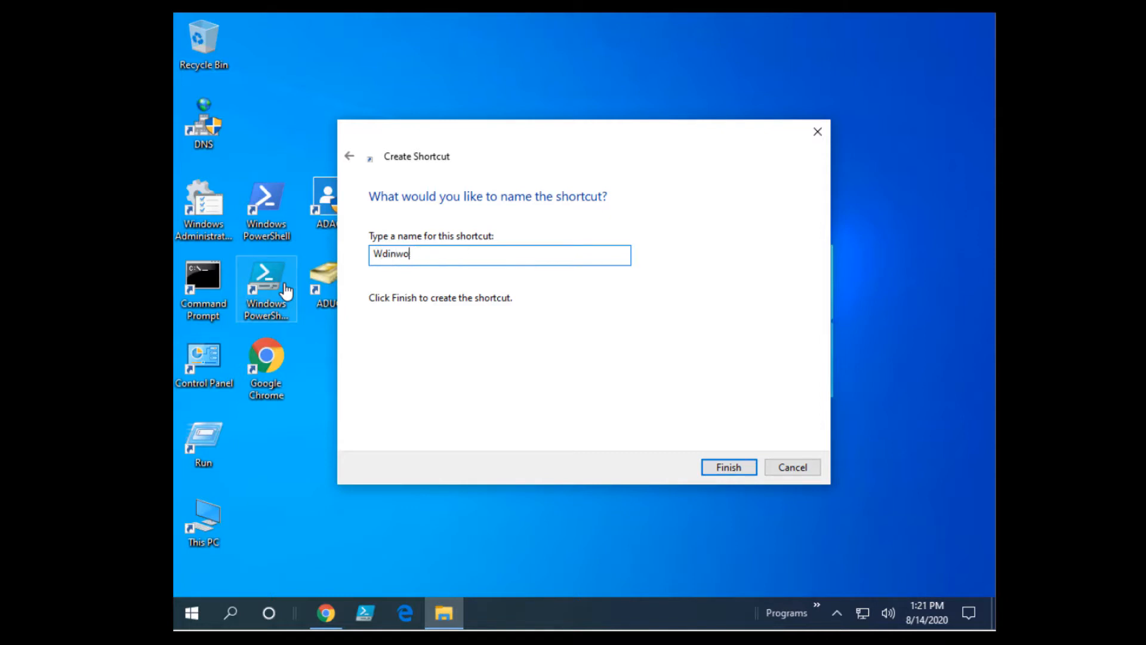
key(BackSpace)
key(BackSpace)
key(BackSpace)
key(BackSpace)
text(ndows Admin Center)
click(727, 467)
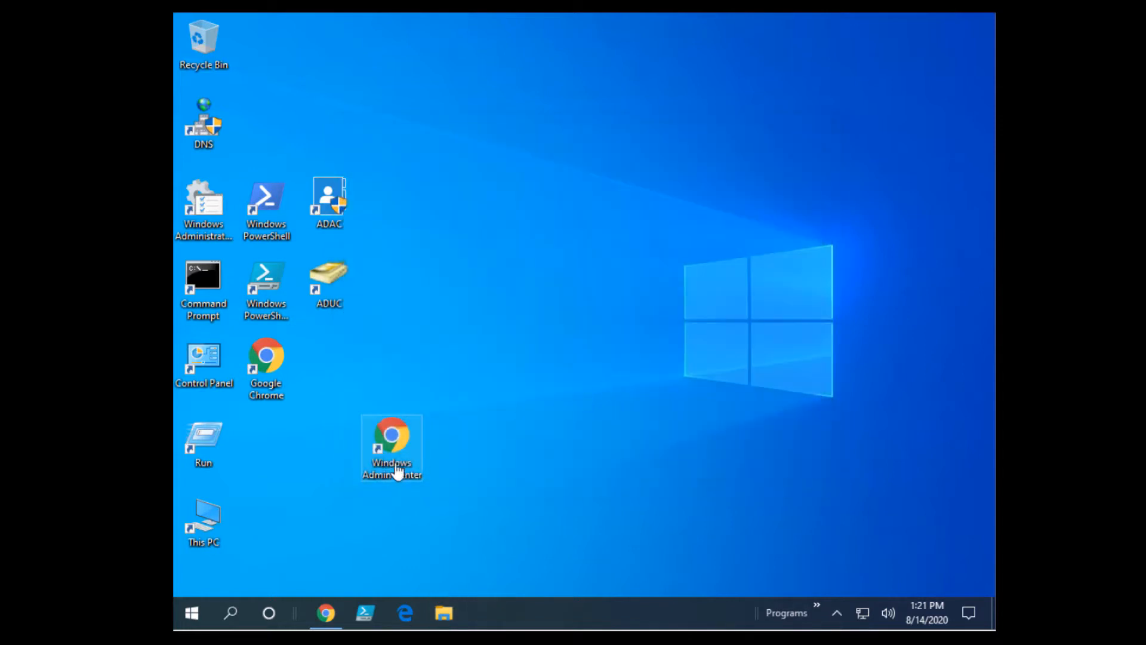
drag(396, 468, 337, 365)
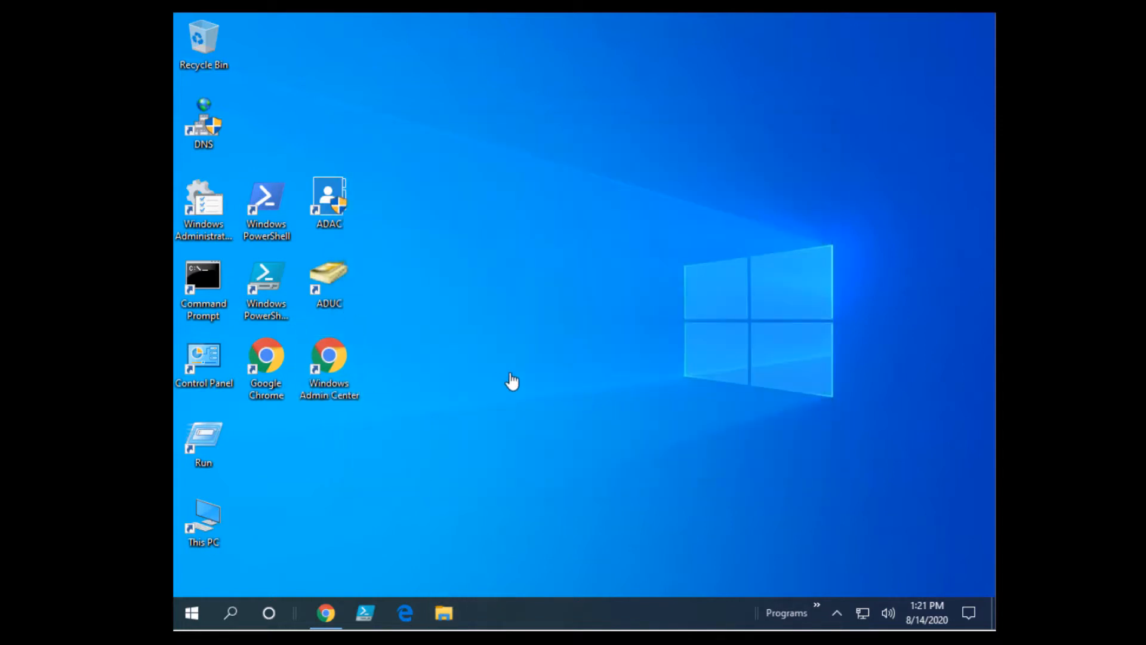
Close the open Windows Admin Center window and relaunch it from the new desktop shortcut.
click(326, 613)
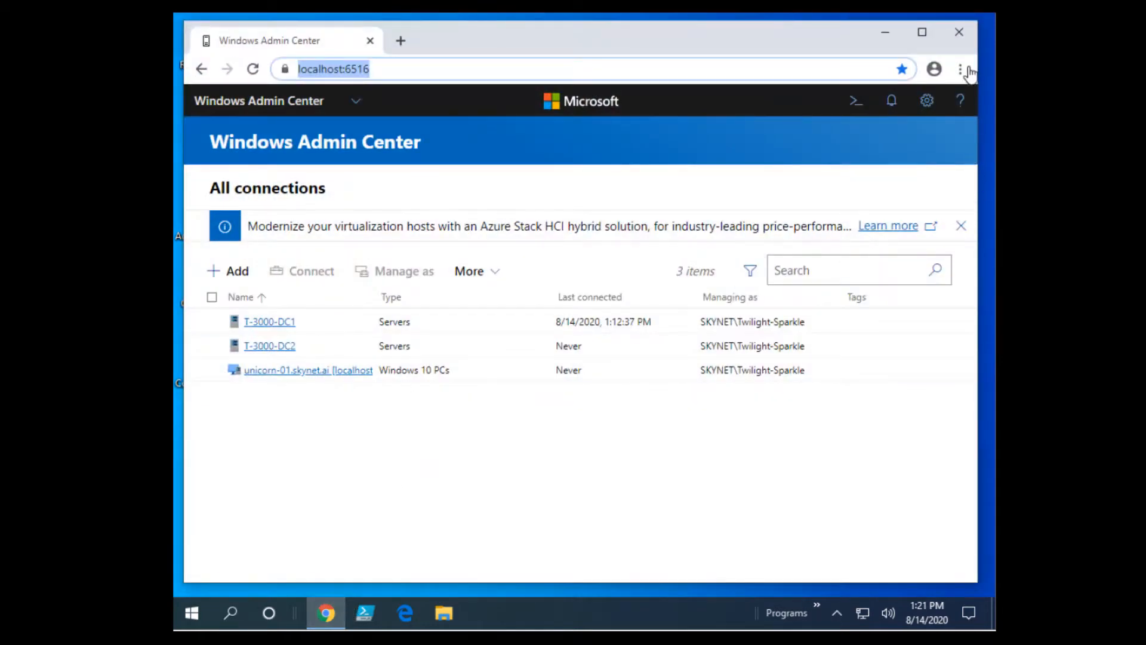
click(958, 32)
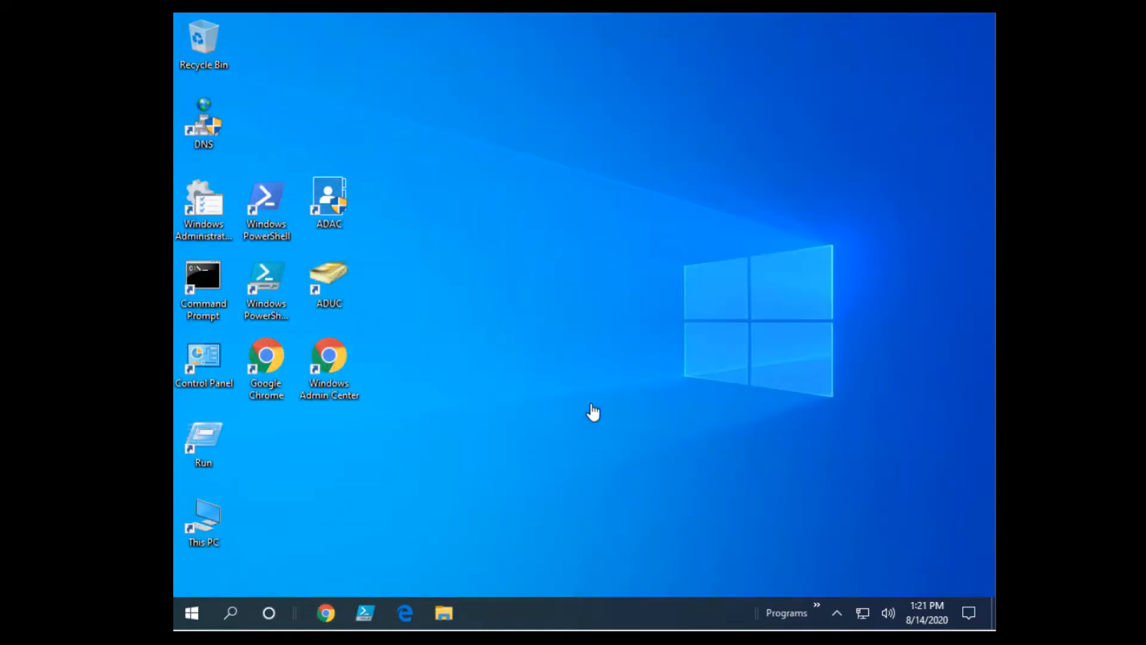
double_click(334, 376)
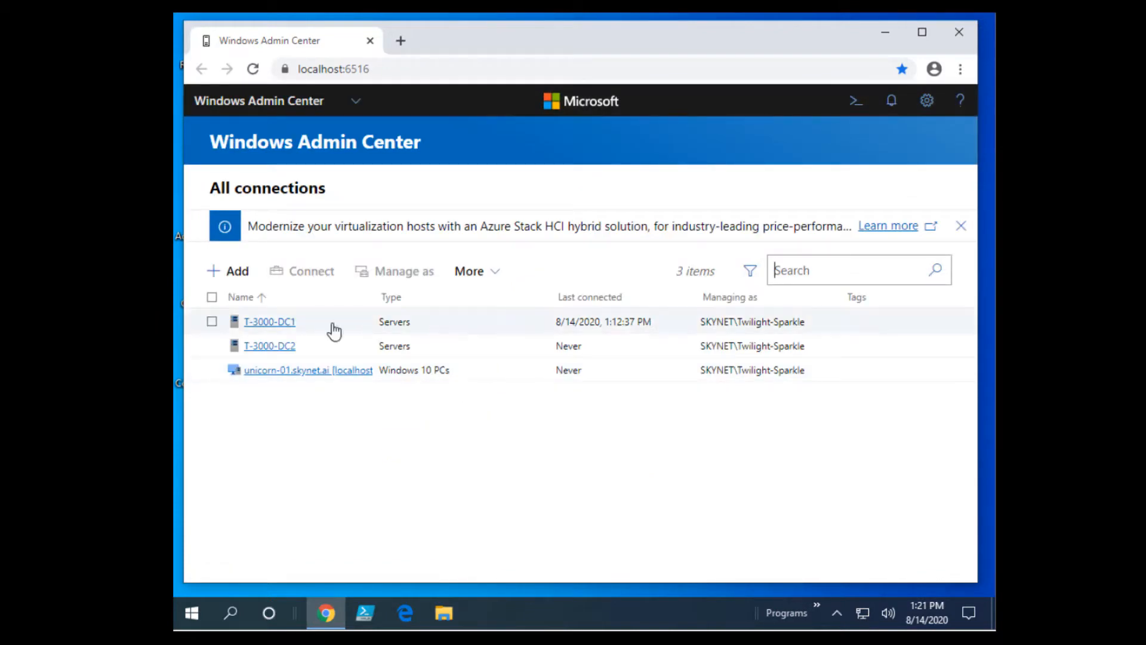
Open the Active Directory tool of T-3000-DC1 and browse the SkyNet domain tree to the NTDS Quotas container.
click(266, 328)
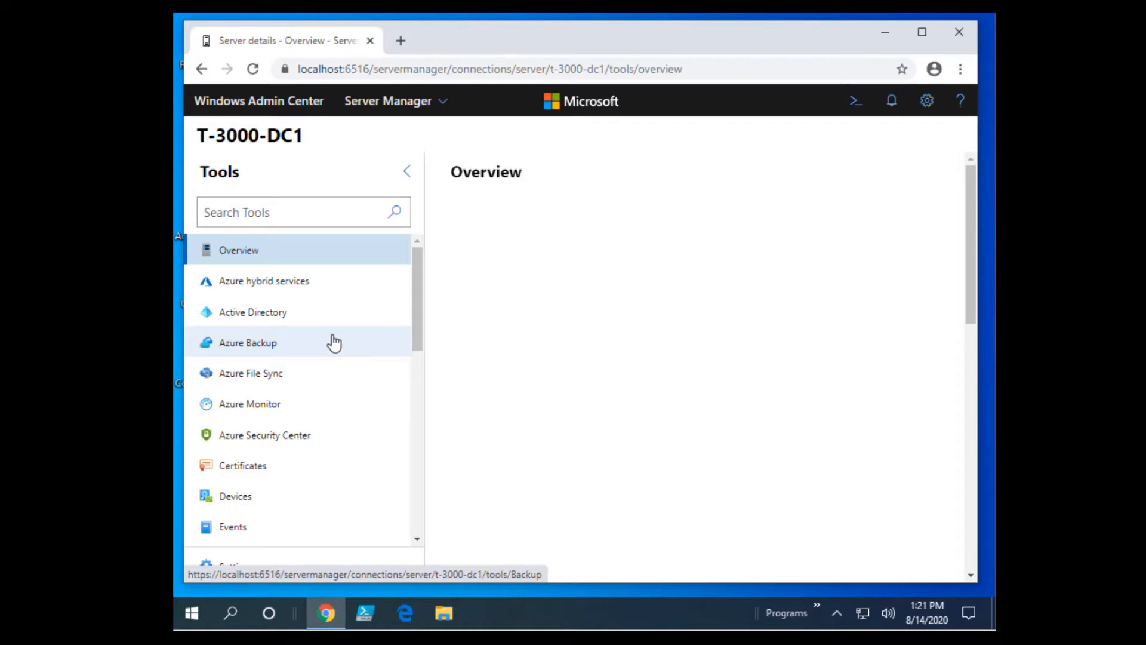
click(260, 321)
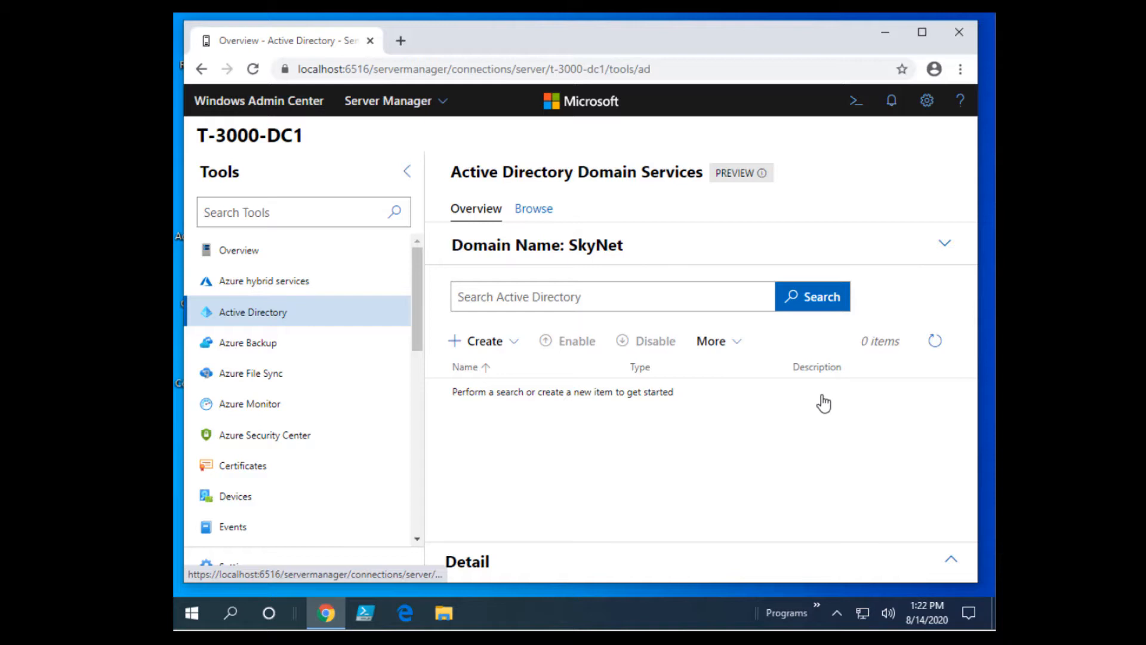
click(535, 210)
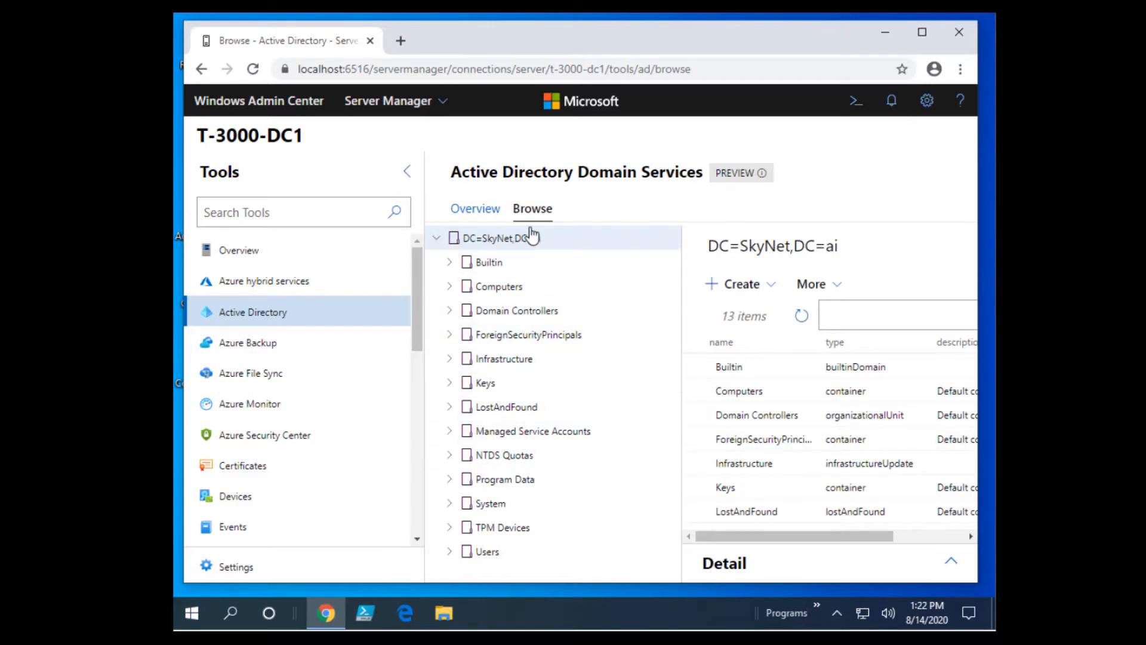
click(501, 459)
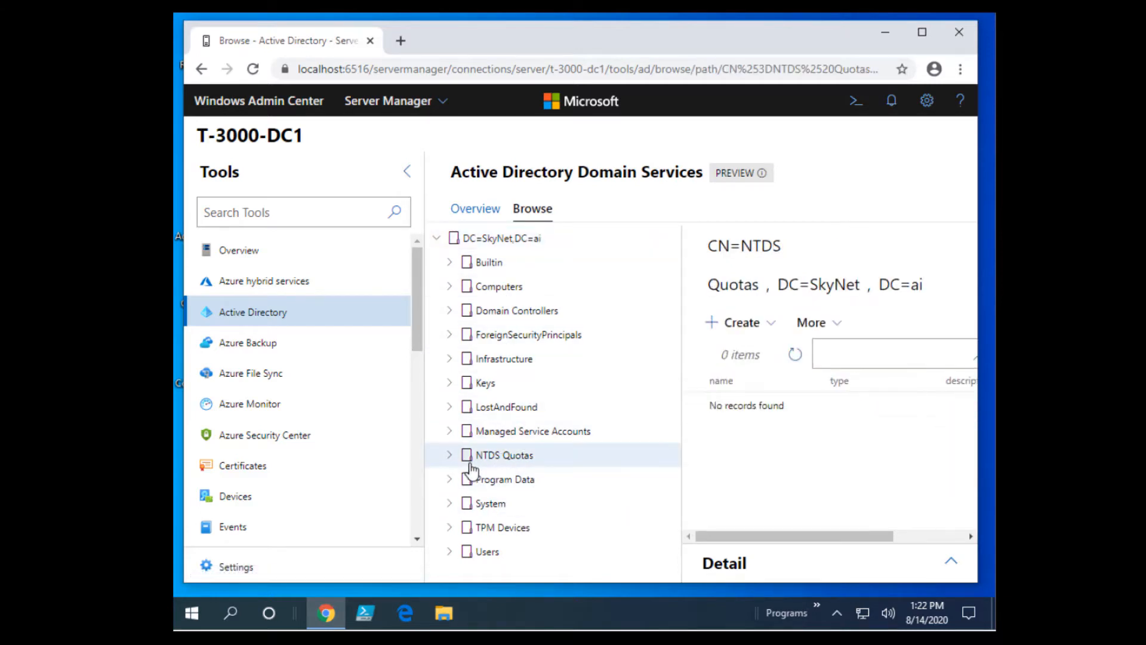
click(449, 454)
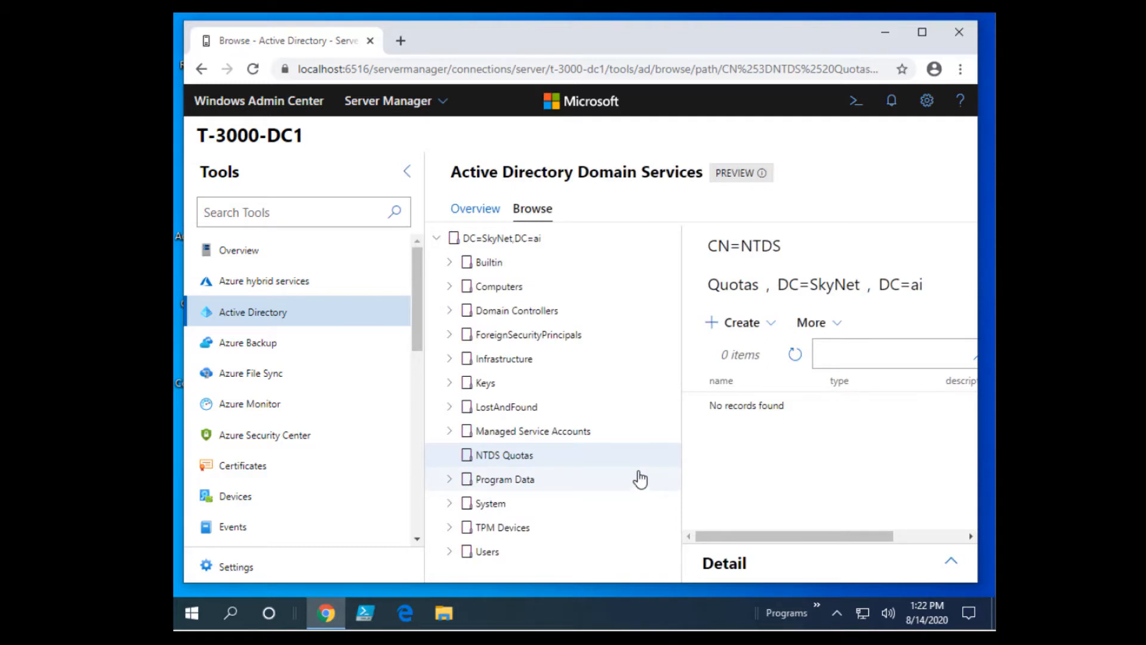
Look over the Create and More options on the Active Directory overview of T-3000-DC1.
click(478, 210)
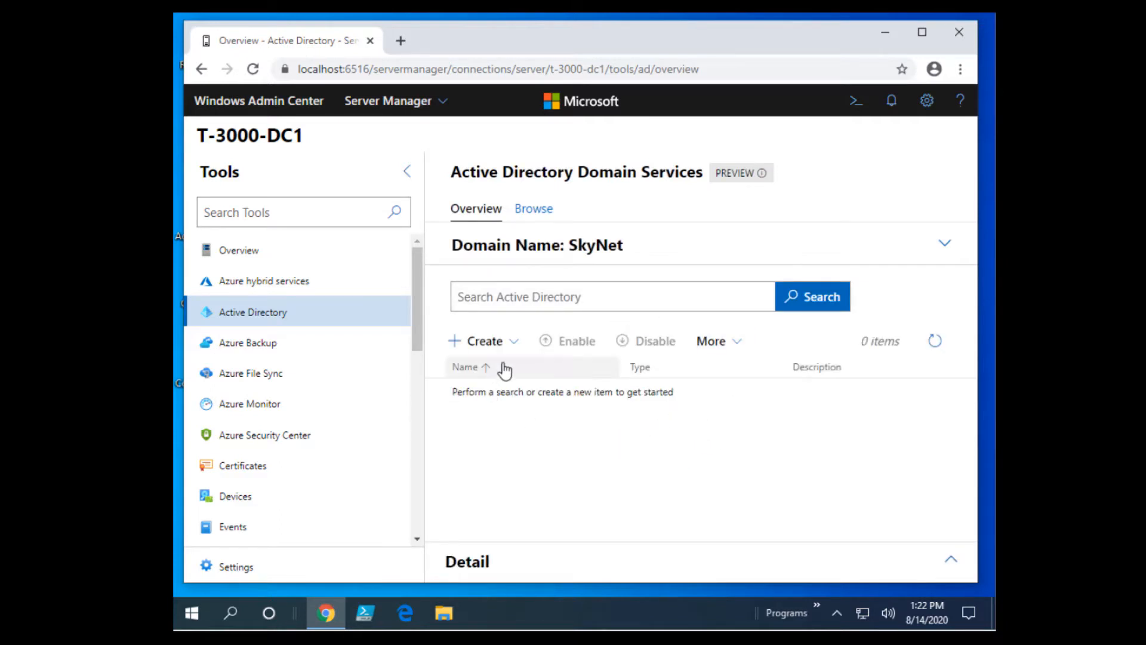
click(517, 348)
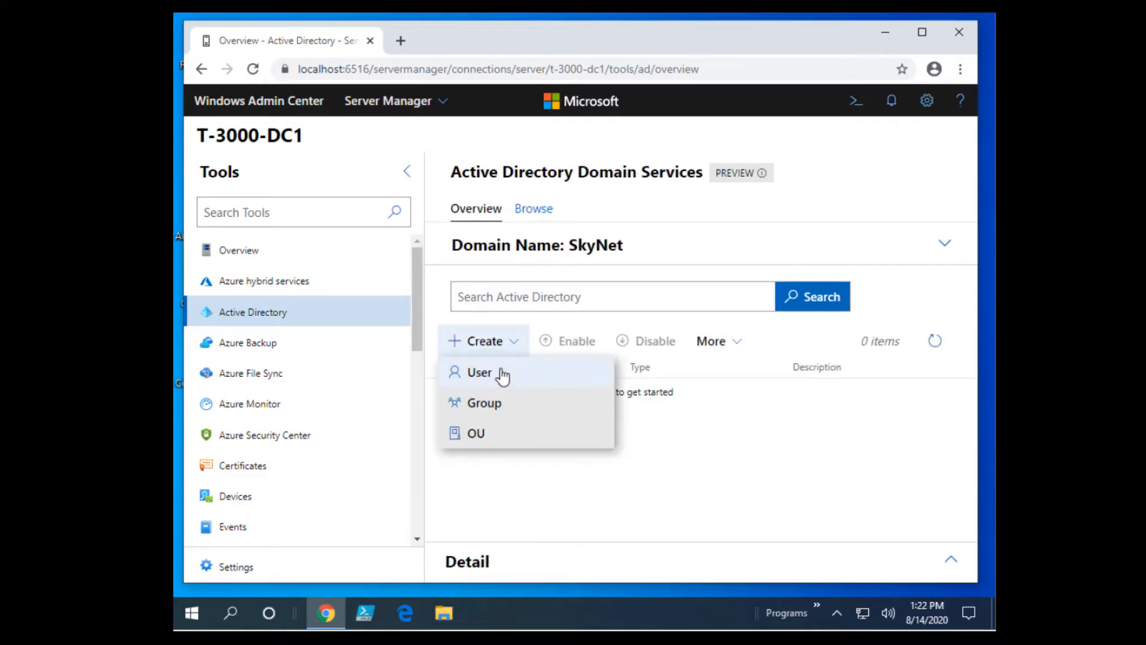
click(685, 518)
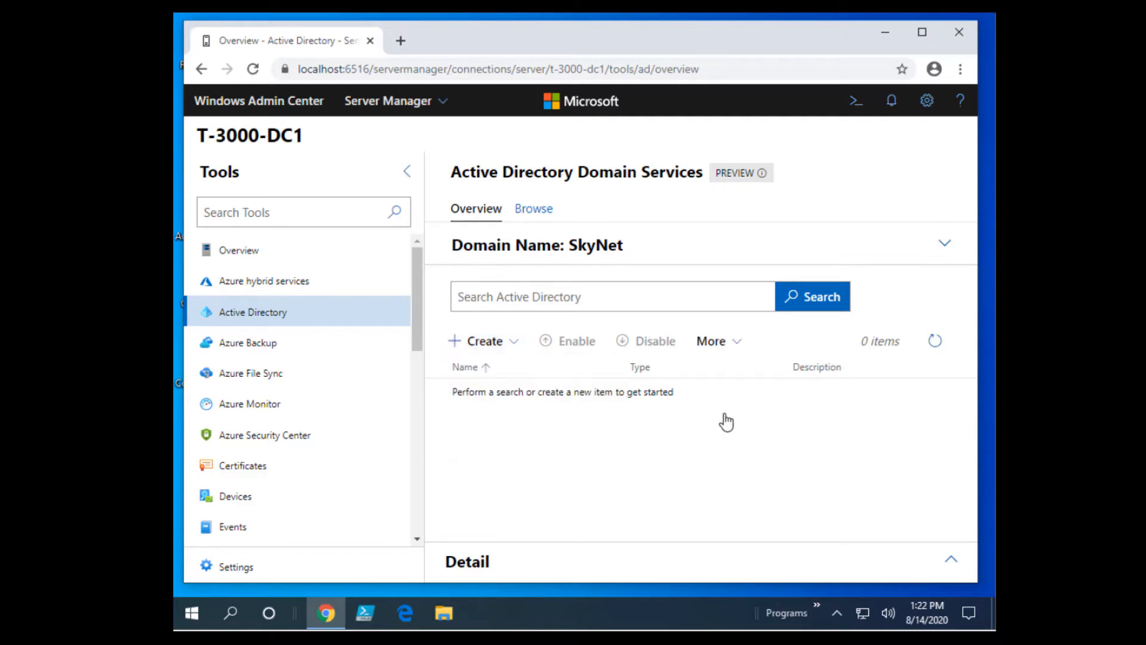
click(734, 349)
click(547, 485)
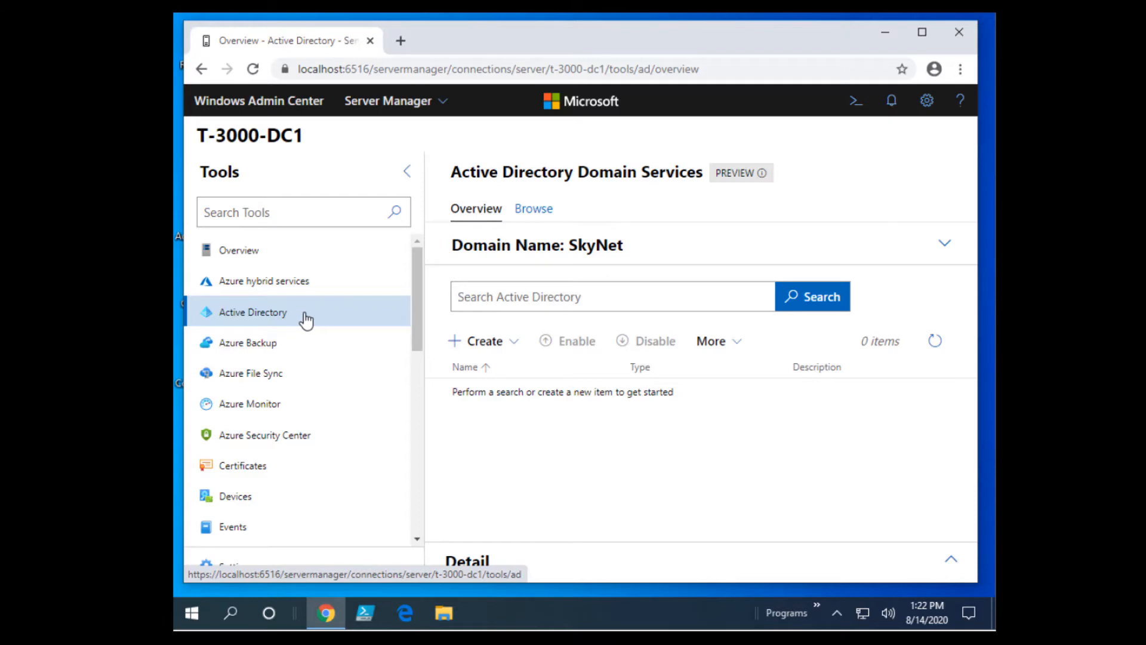
Close Windows Admin Center and check the Programs list on the taskbar.
click(958, 31)
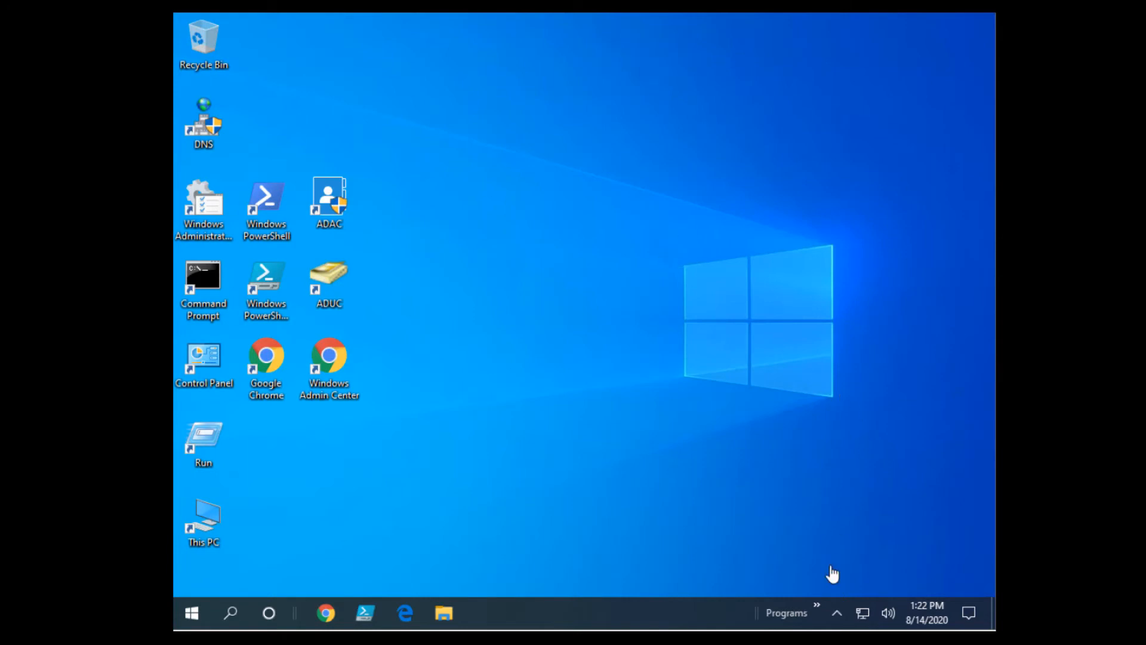
click(817, 615)
click(578, 424)
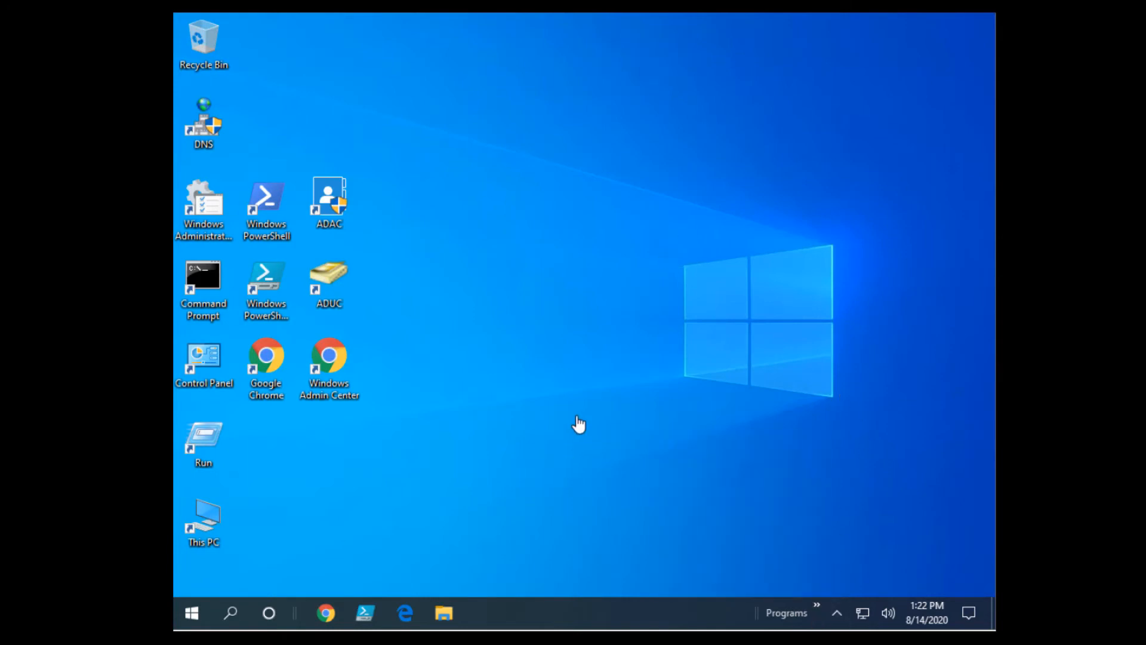